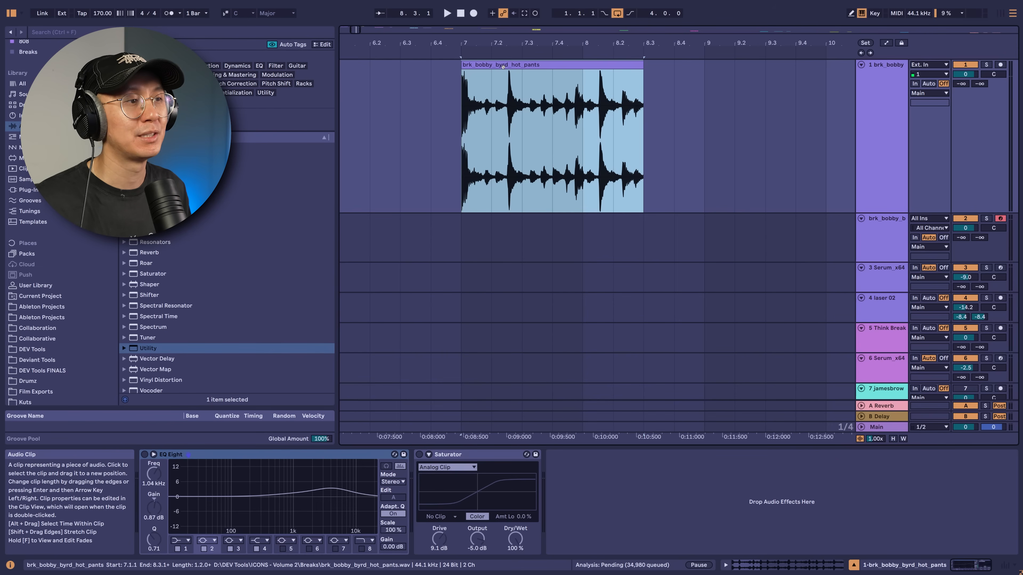
Open the brk_bobby_byrd_hot_pants clip's sample settings to examine its Warp switch
click(459, 165)
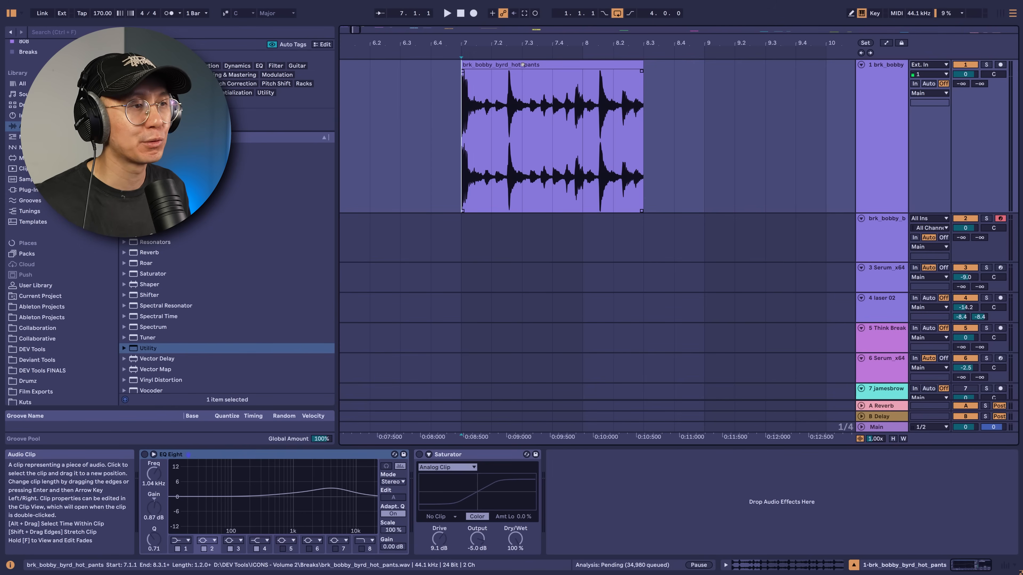
click(523, 65)
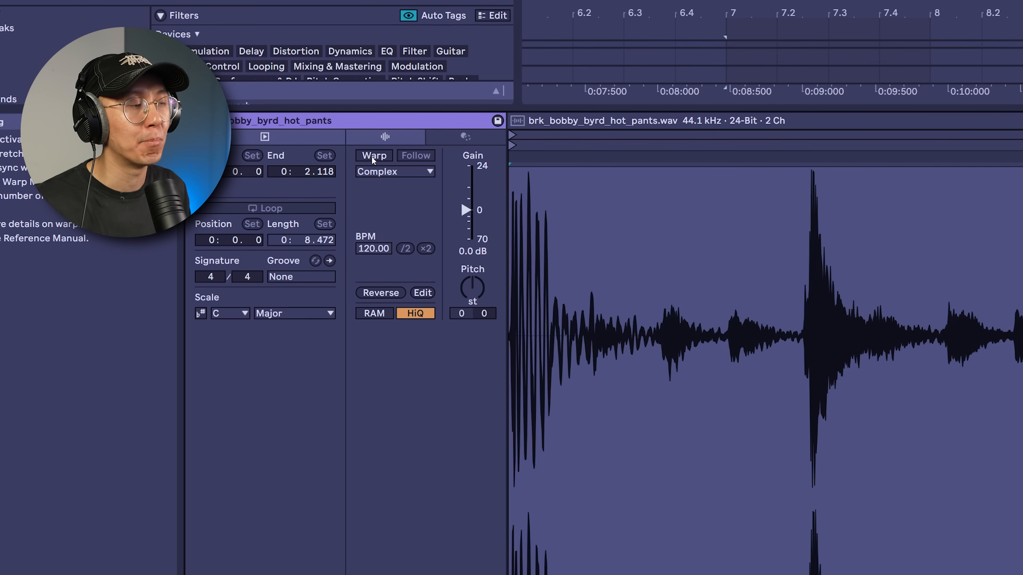
click(373, 158)
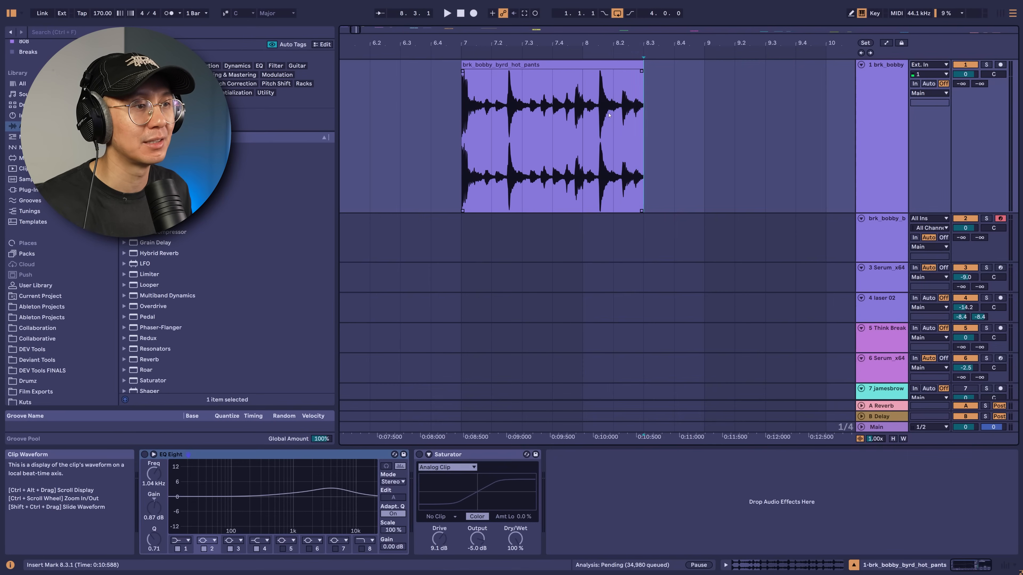
Compare the one-bar range from bar 7 with the full break clip, and play the whole clip back
drag(584, 127, 449, 138)
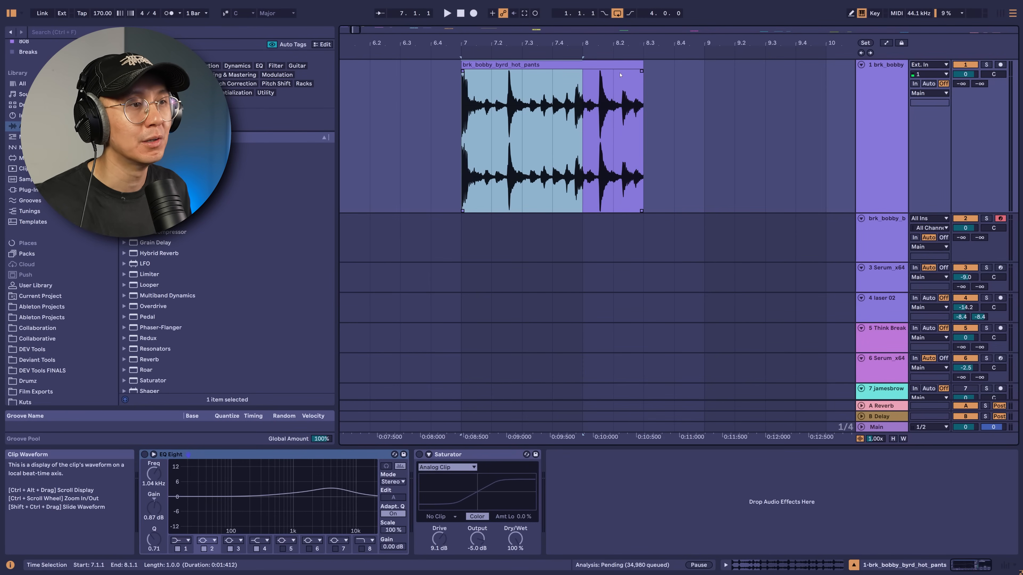
click(617, 64)
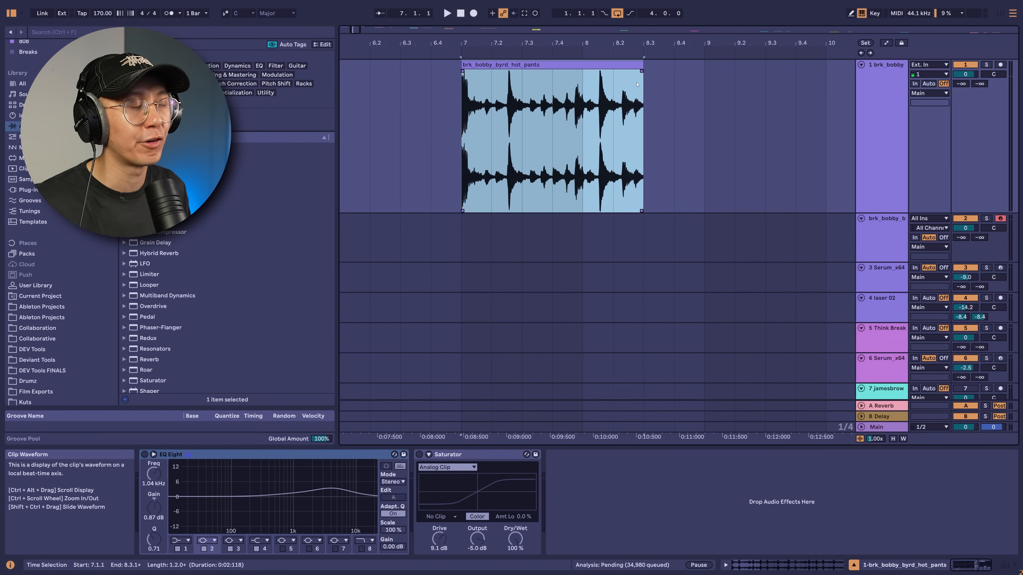
key(space)
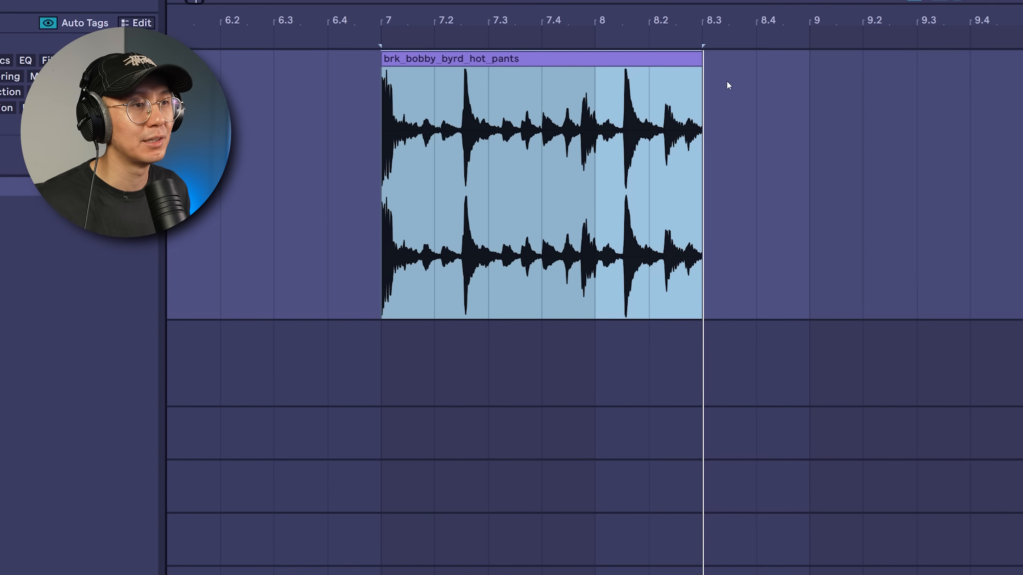
Time-stretch the break clip's end back to bar 8 so that the whole break fits into one bar
click(698, 55)
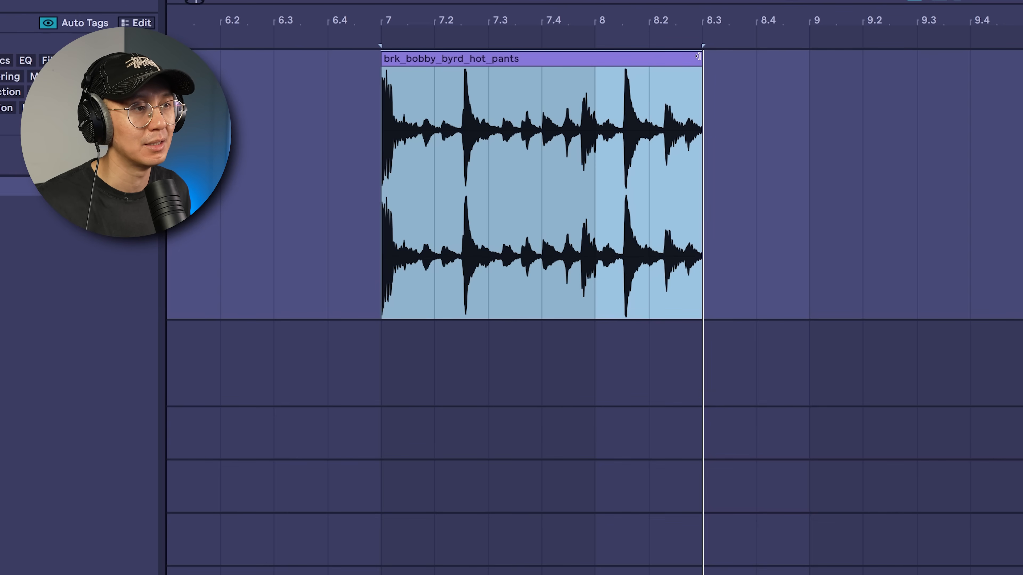
drag(698, 57, 595, 58)
click(374, 189)
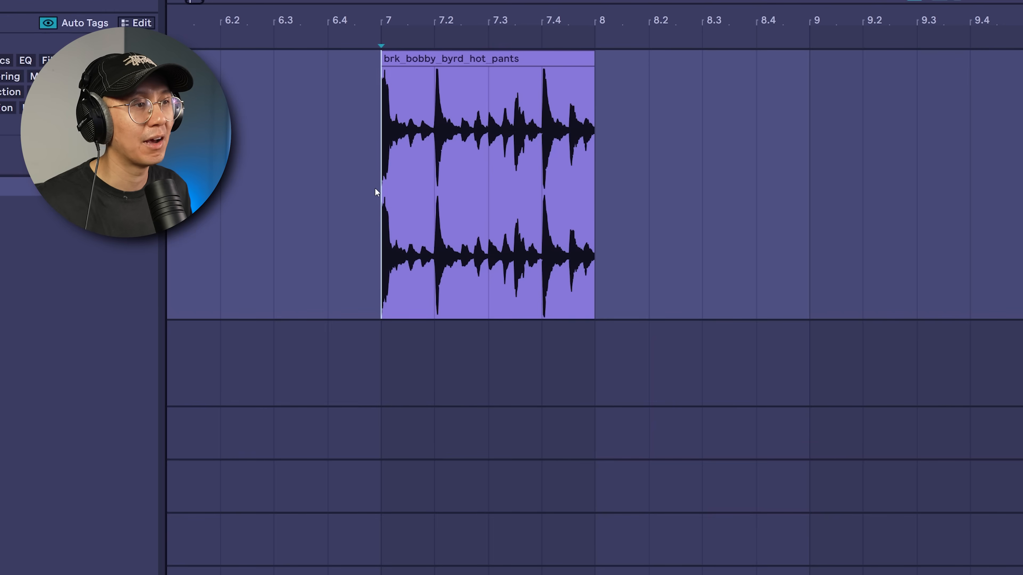
Play the stretched one-bar break from its start at bar 7
click(580, 200)
drag(578, 198, 379, 218)
click(382, 227)
key(space)
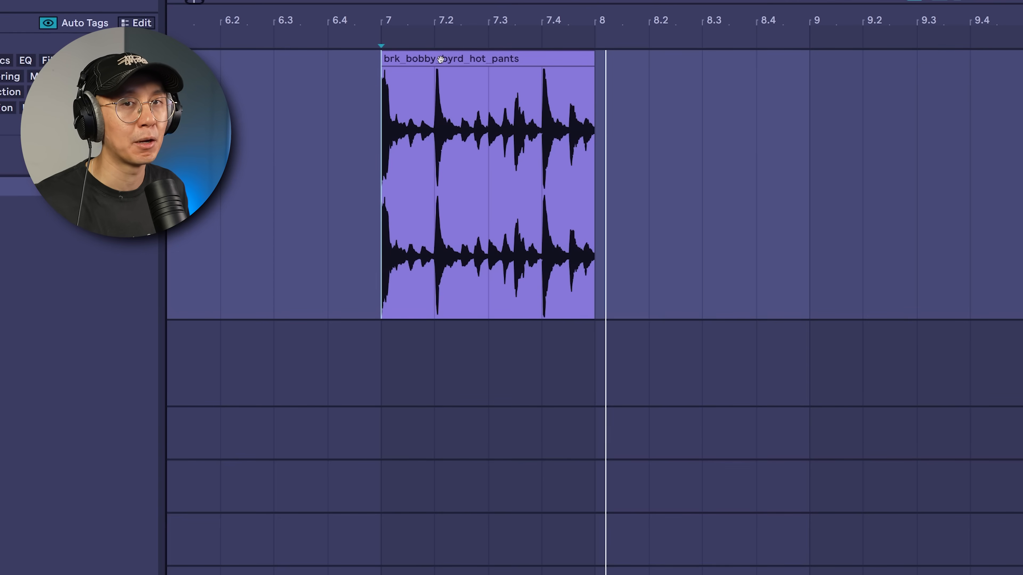
Open the stretched break clip's sample settings and set its warp mode to Re-Pitch
drag(381, 164, 597, 154)
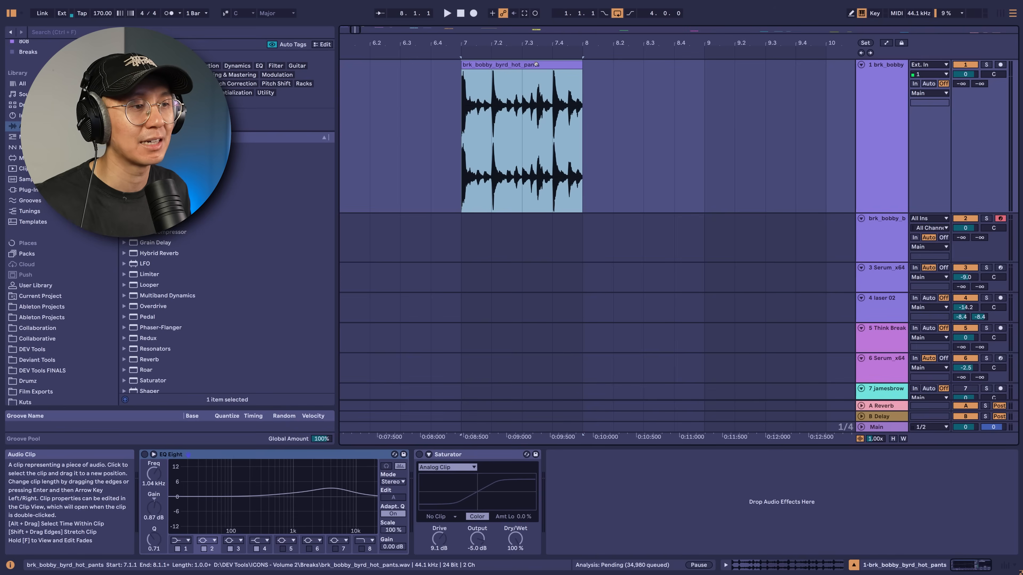
double_click(536, 64)
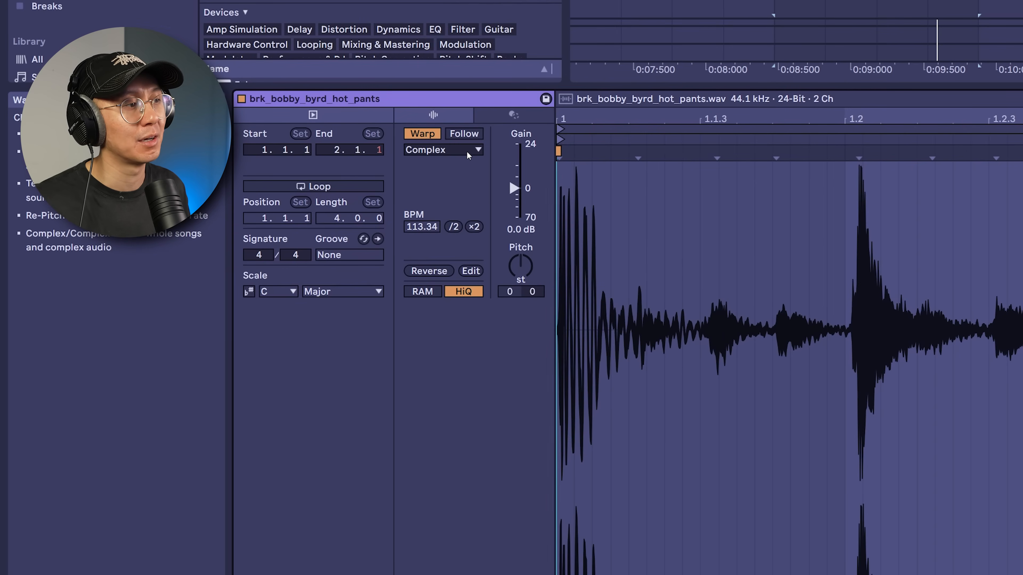
click(466, 151)
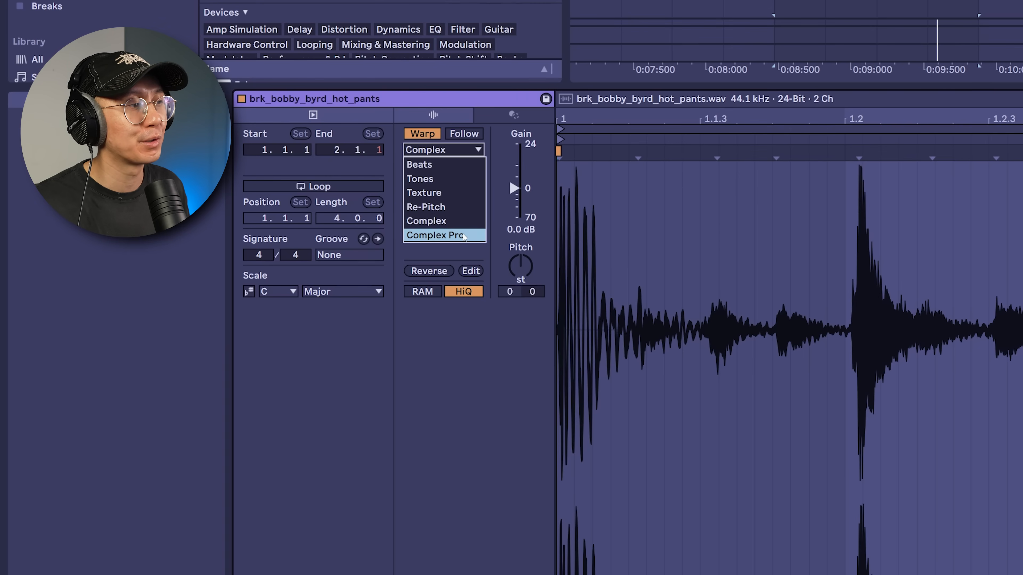
click(444, 207)
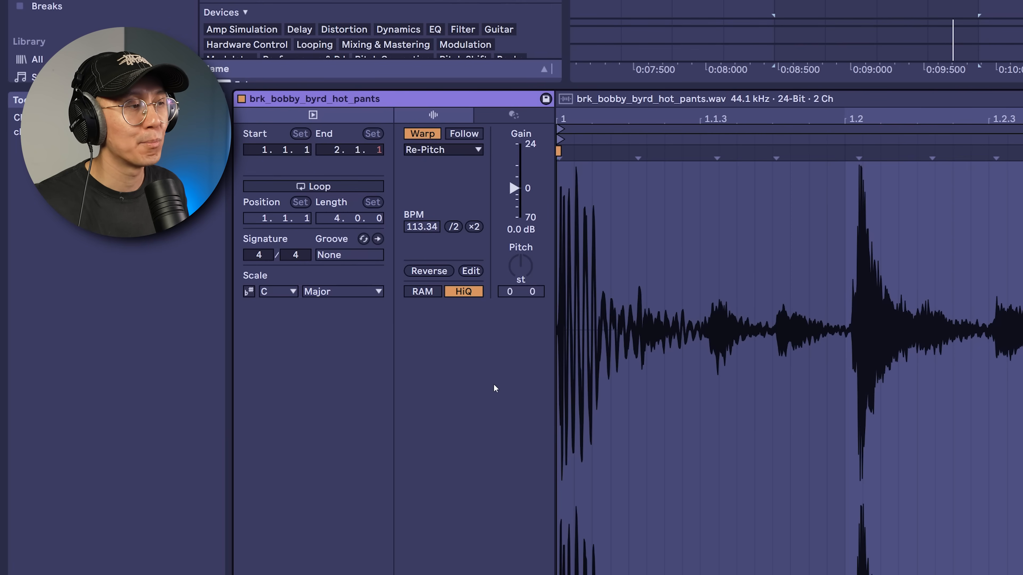
Set the clip's warp mode to Complex Pro and transpose its pitch by +7 semitones
mouse_move(449, 155)
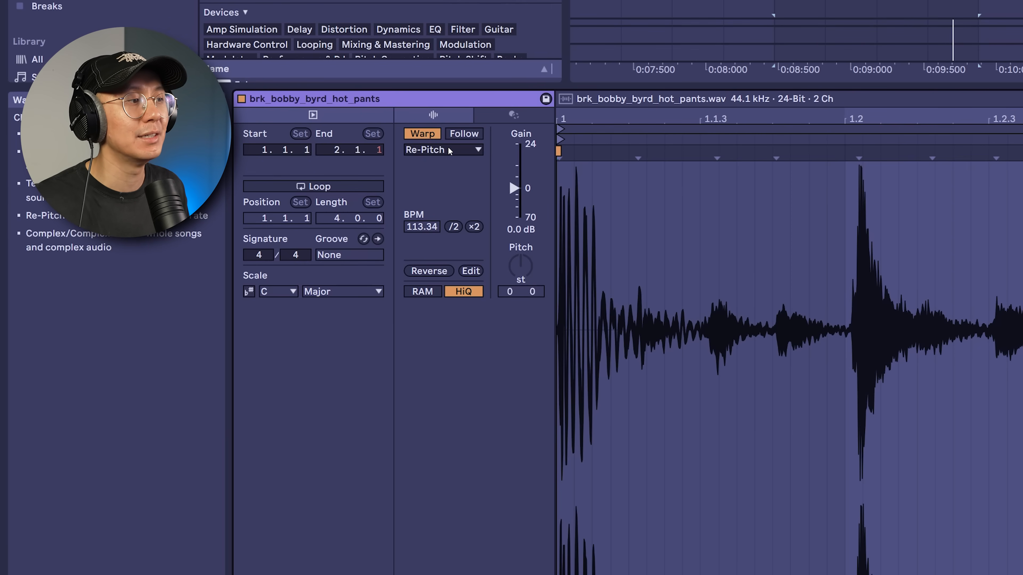
click(450, 150)
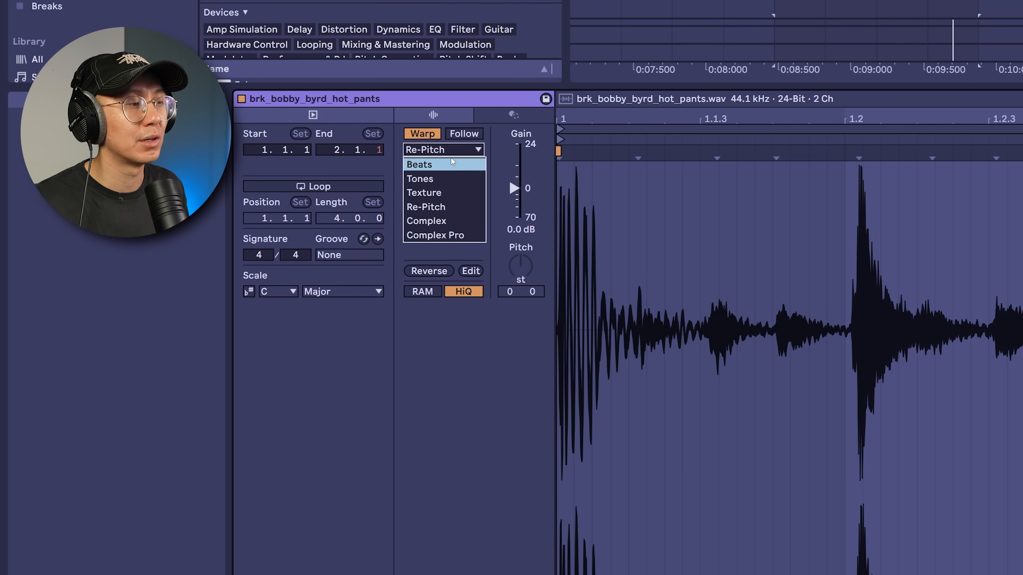
click(458, 236)
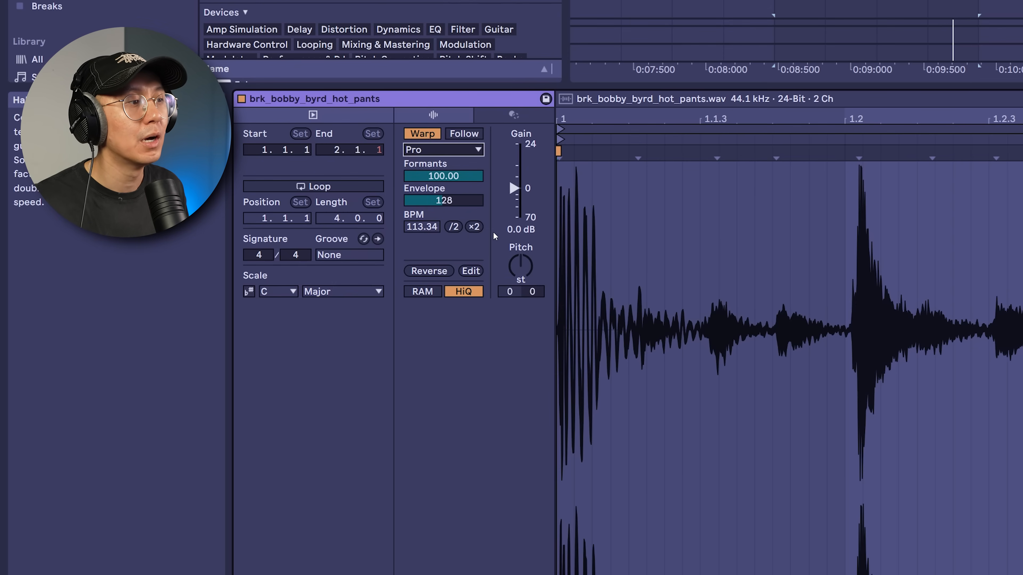
click(518, 269)
drag(519, 269, 518, 260)
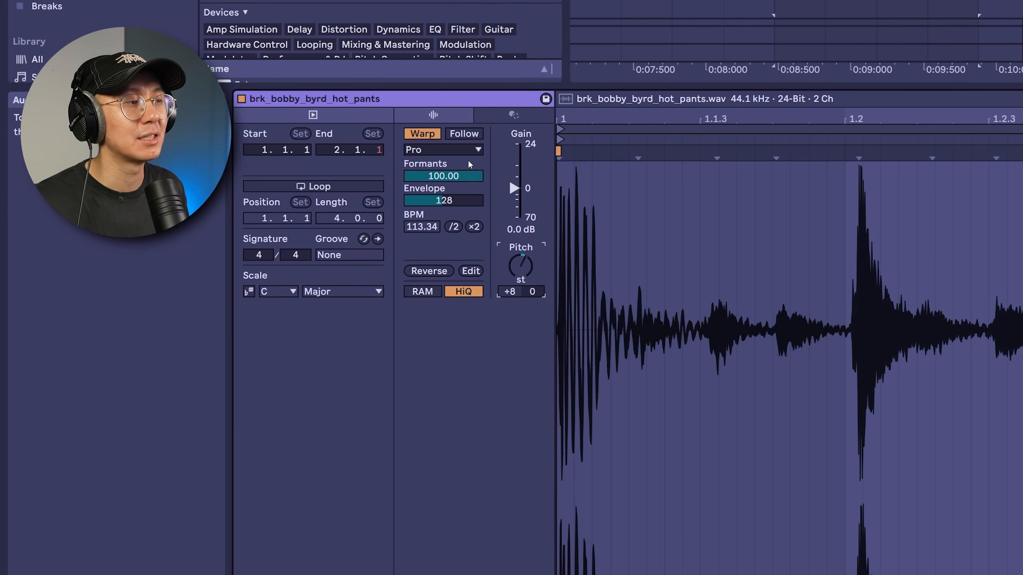
drag(521, 269, 521, 271)
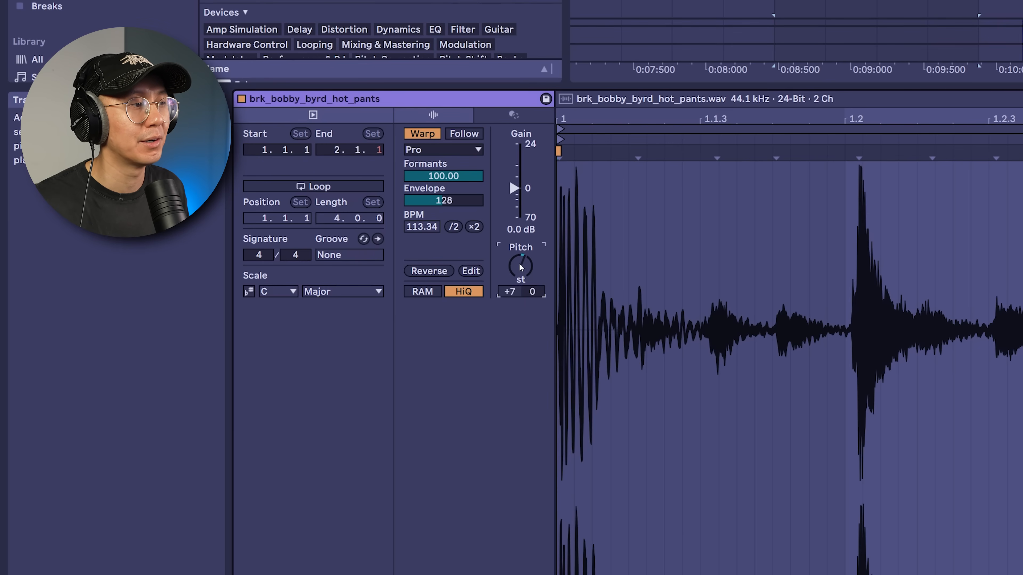
Lower the Complex Pro Formants value to 0.00 and play the clip
click(460, 177)
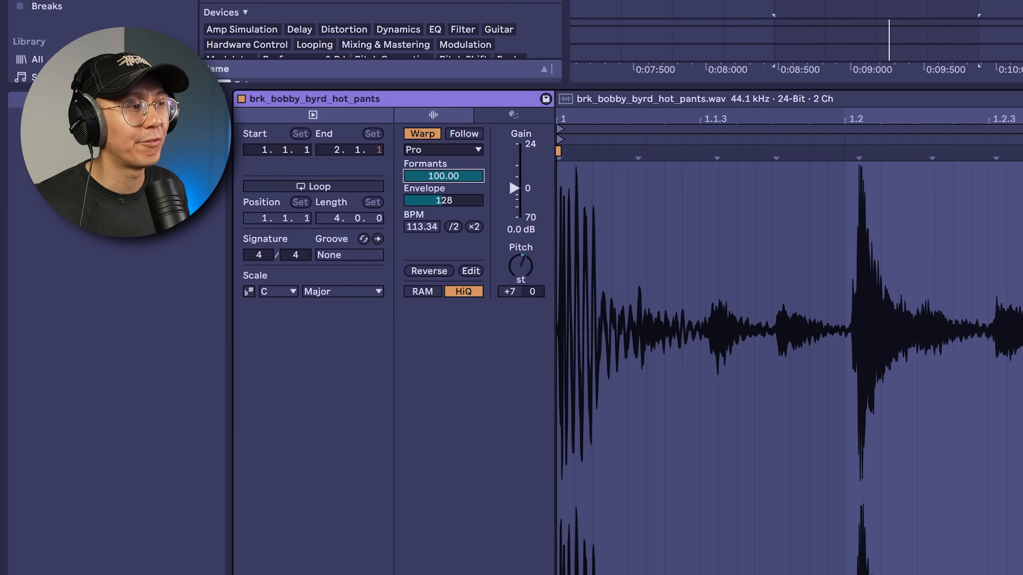
drag(460, 177, 460, 242)
key(space)
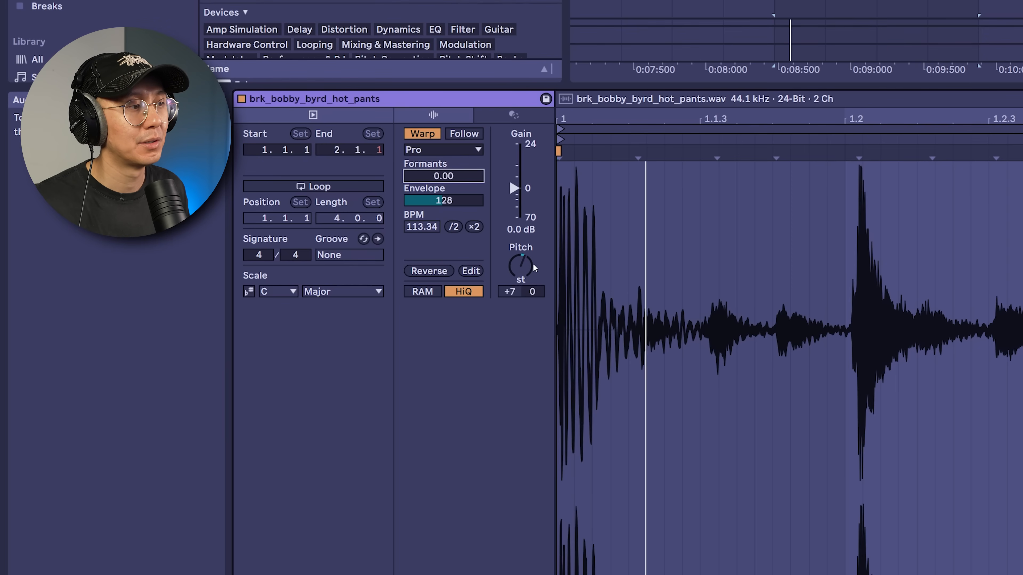
Try pitch transpositions of +13 and +25 semitones on the clip, and settle the pitch at +10
drag(518, 267, 519, 255)
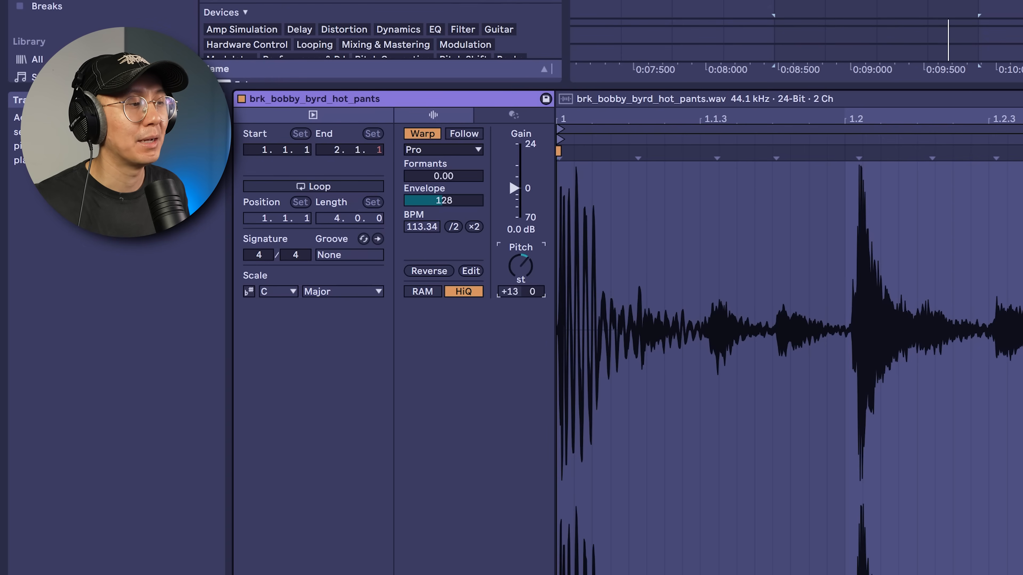
drag(520, 266, 520, 244)
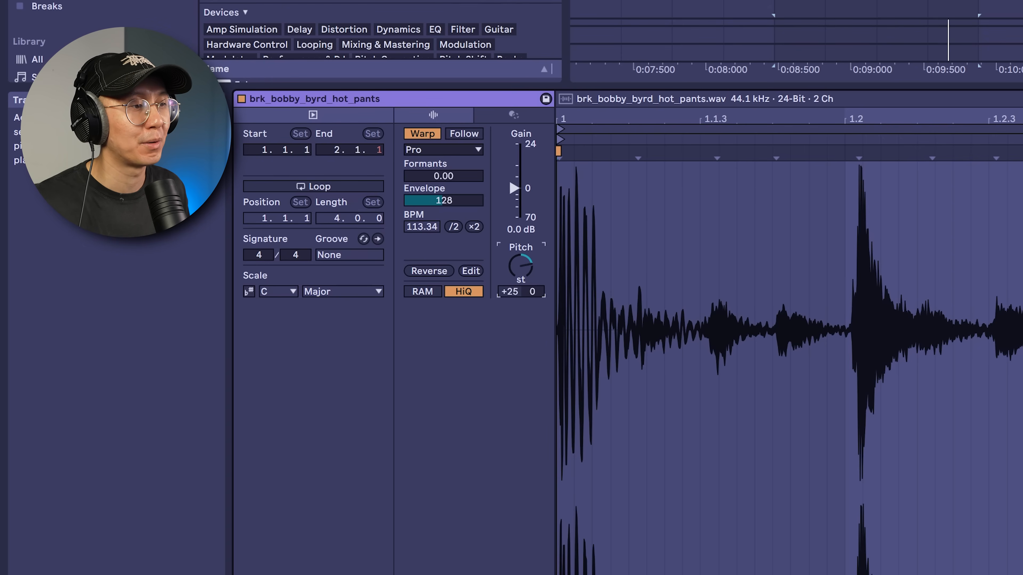
drag(520, 244, 520, 275)
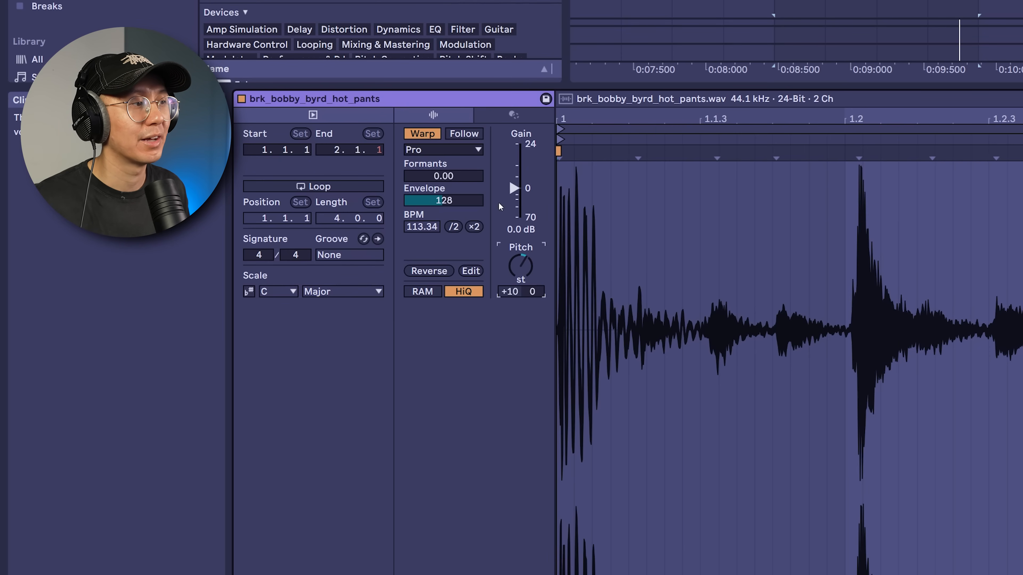
Set the clip's warp mode to Texture and transpose its pitch by +20 semitones
click(462, 150)
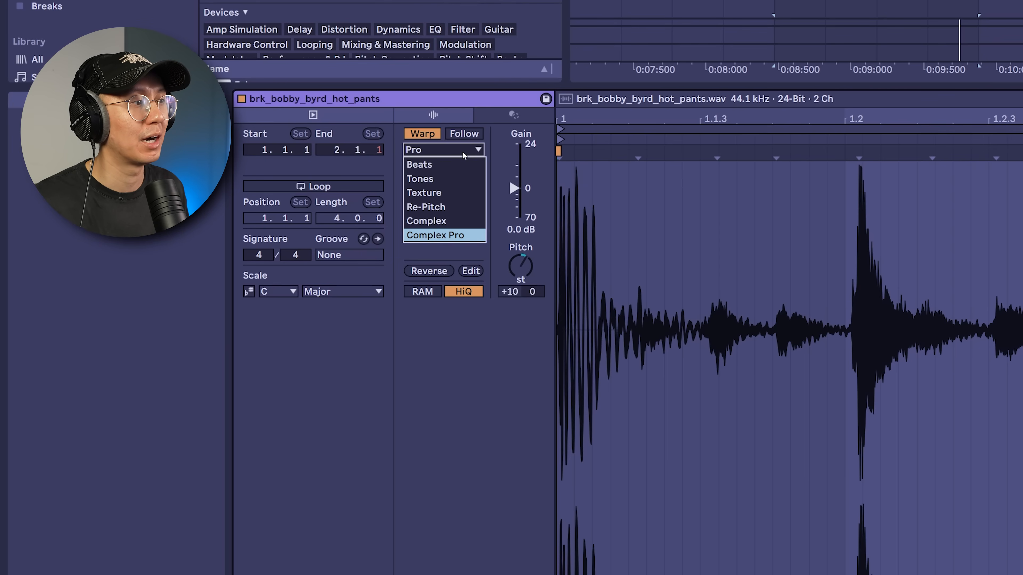
click(443, 196)
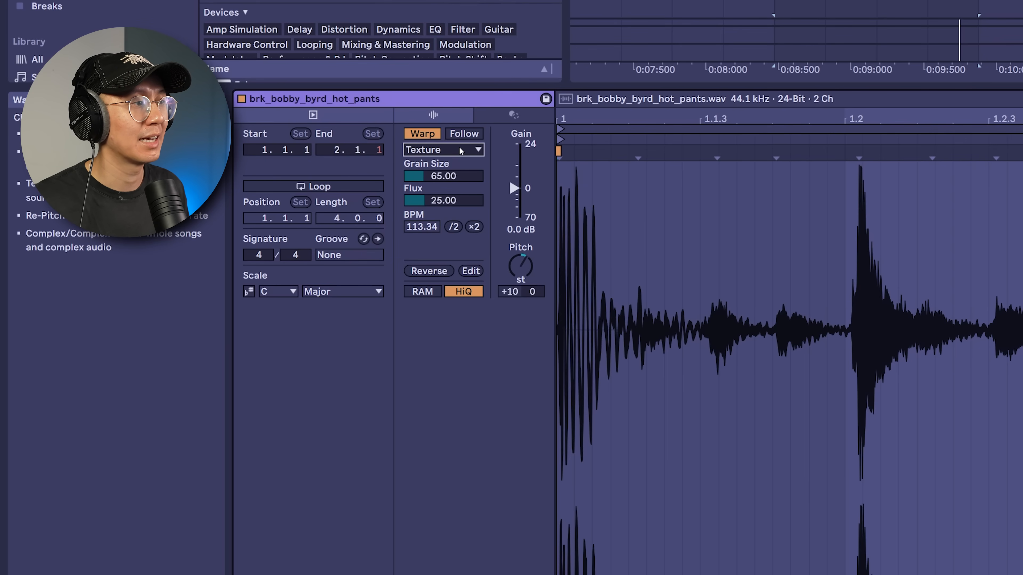
drag(522, 267, 522, 247)
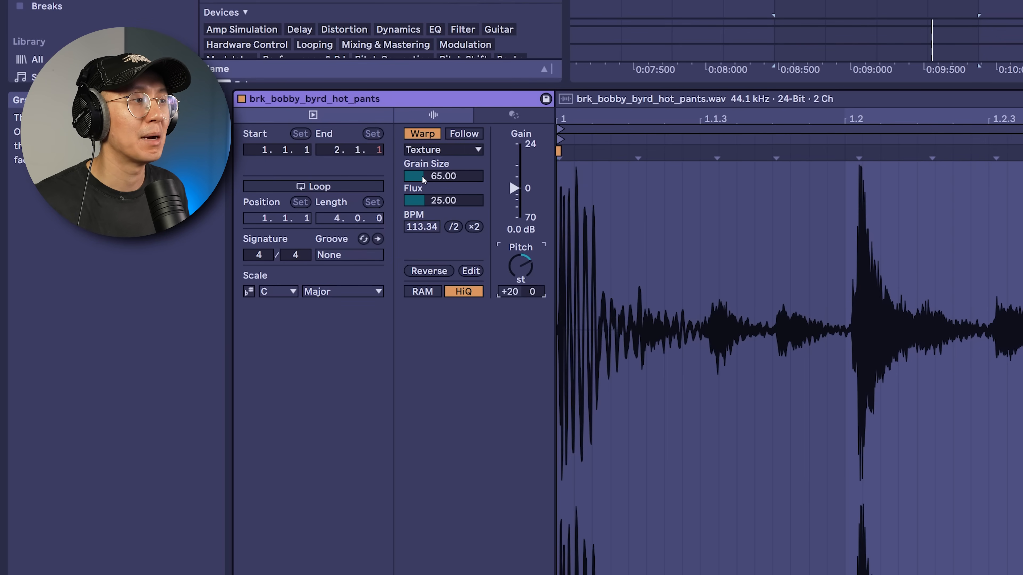
Raise the Texture Grain Size to 179.40 and play the clip
drag(420, 175, 420, 121)
key(space)
key(space)
key(space)
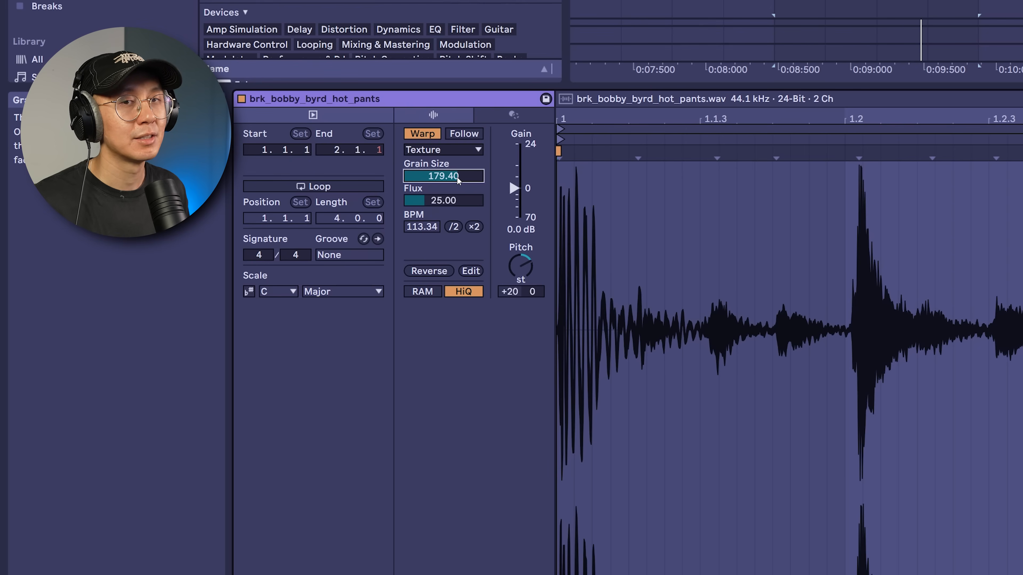
Reduce the Texture Grain Size to 55.02 while auditioning the clip
drag(457, 177, 457, 209)
drag(472, 173, 472, 163)
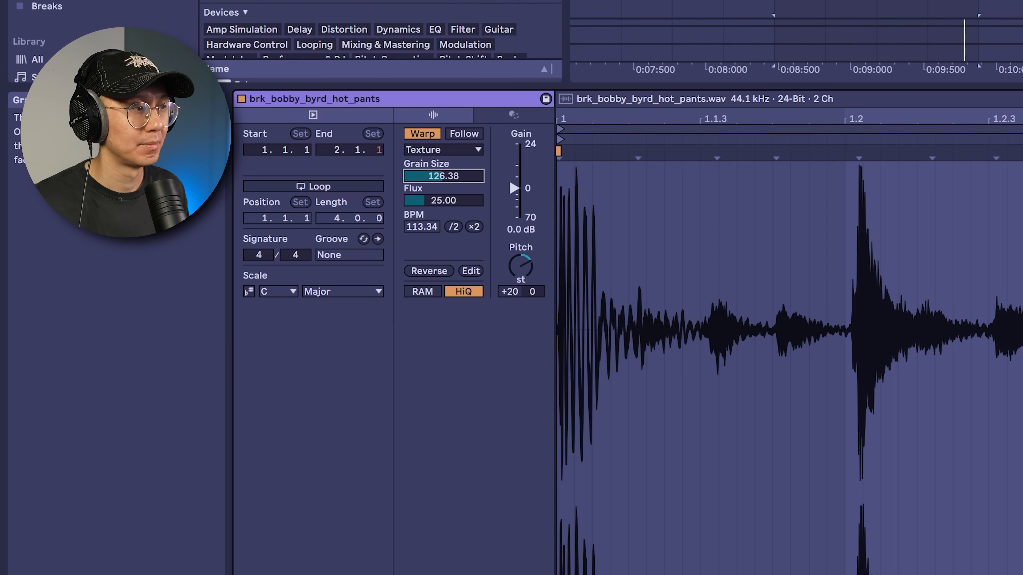
drag(457, 176, 432, 195)
key(space)
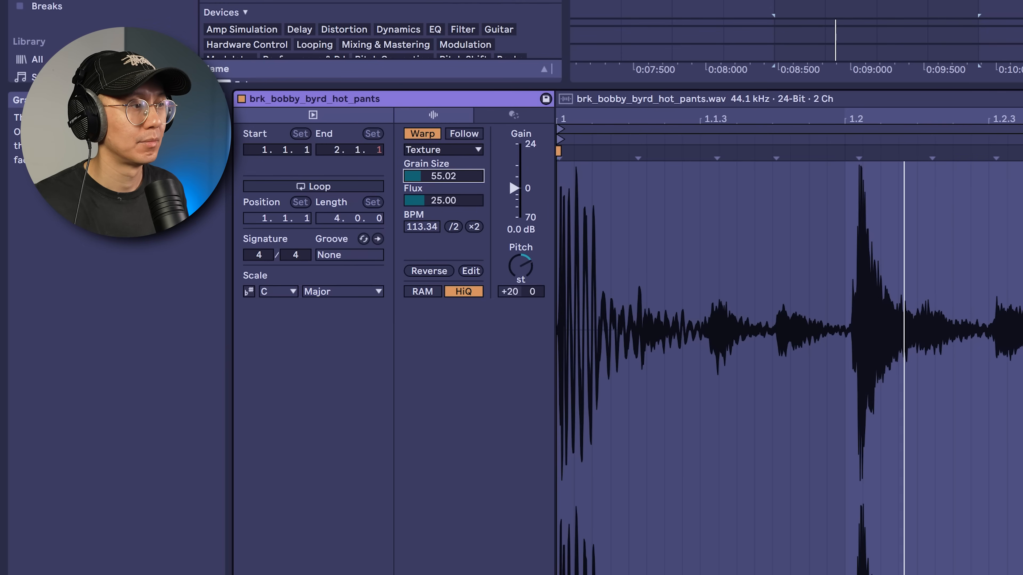
key(space)
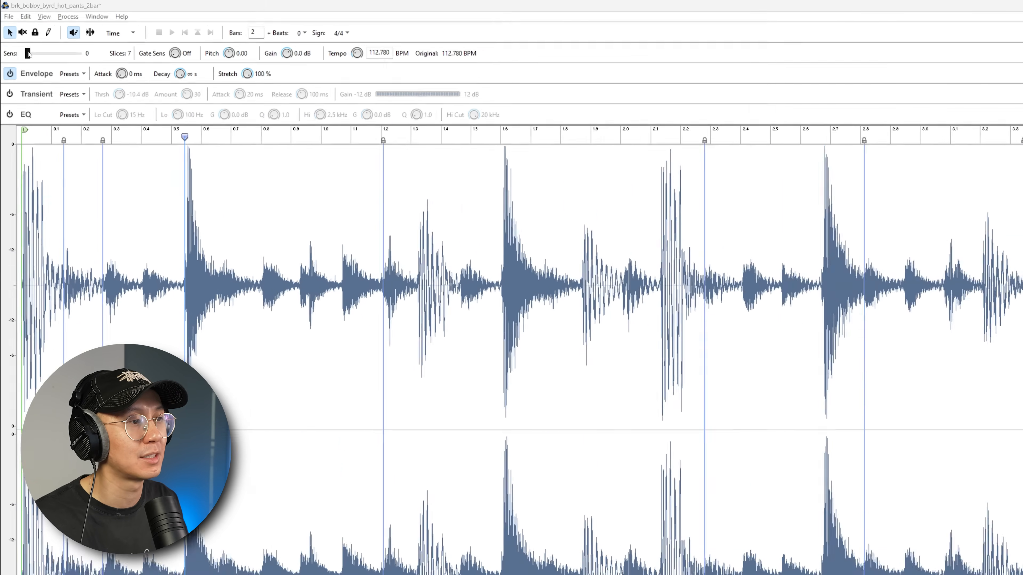
Switch to ReCycle, set the slice sensitivity of brk_bobby_byrd_hot_pants_2bar to 77, and audition two of the slices
drag(22, 42, 88, 76)
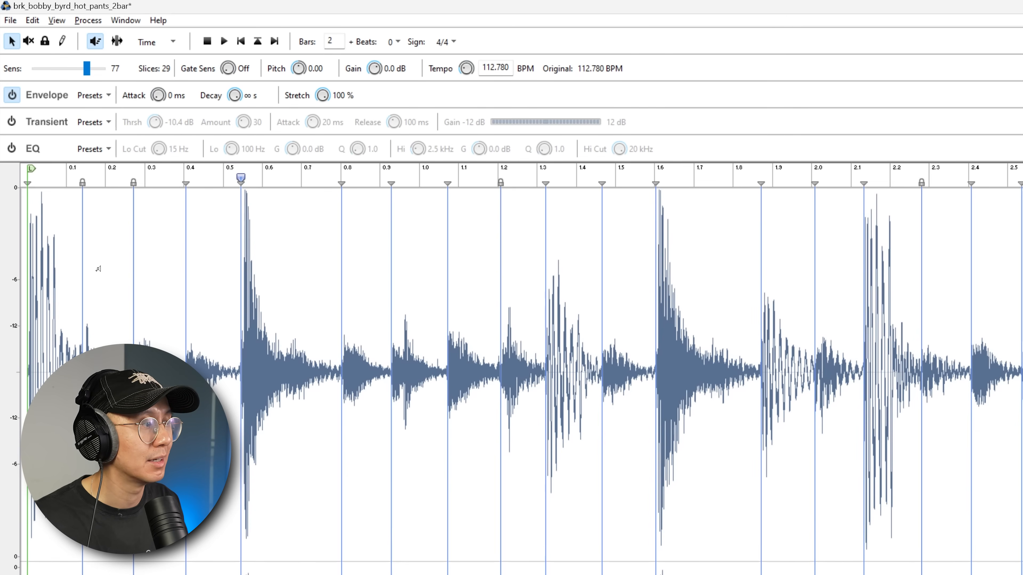
click(52, 305)
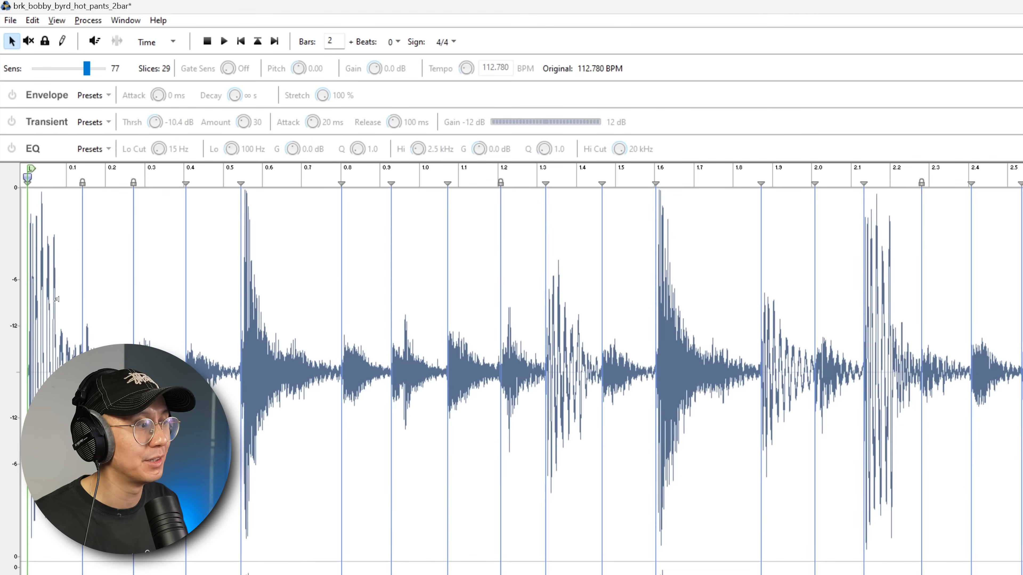
click(423, 305)
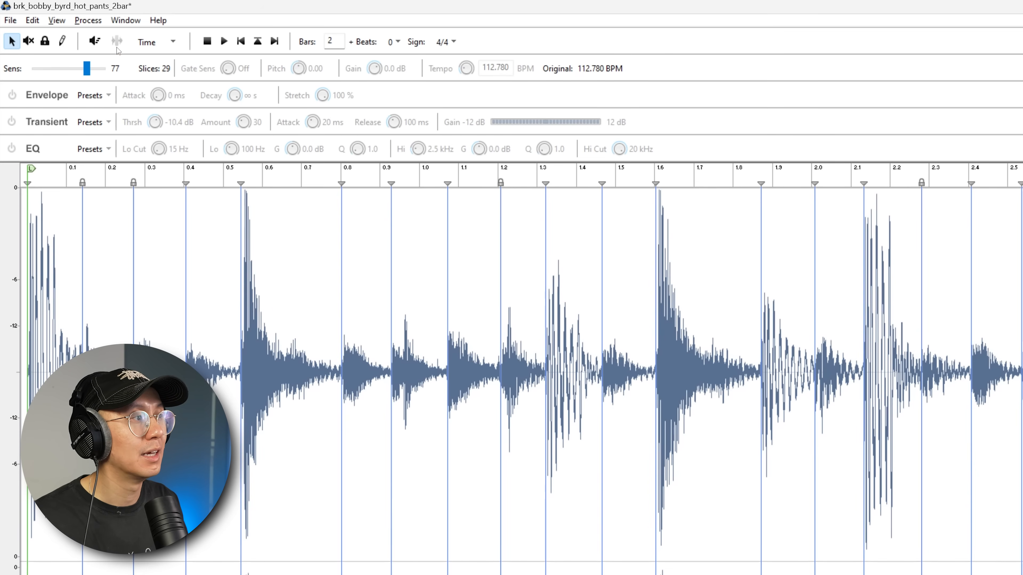
Turn on processing preview for the sliced break and set the Envelope Stretch amount to 100 %
click(96, 42)
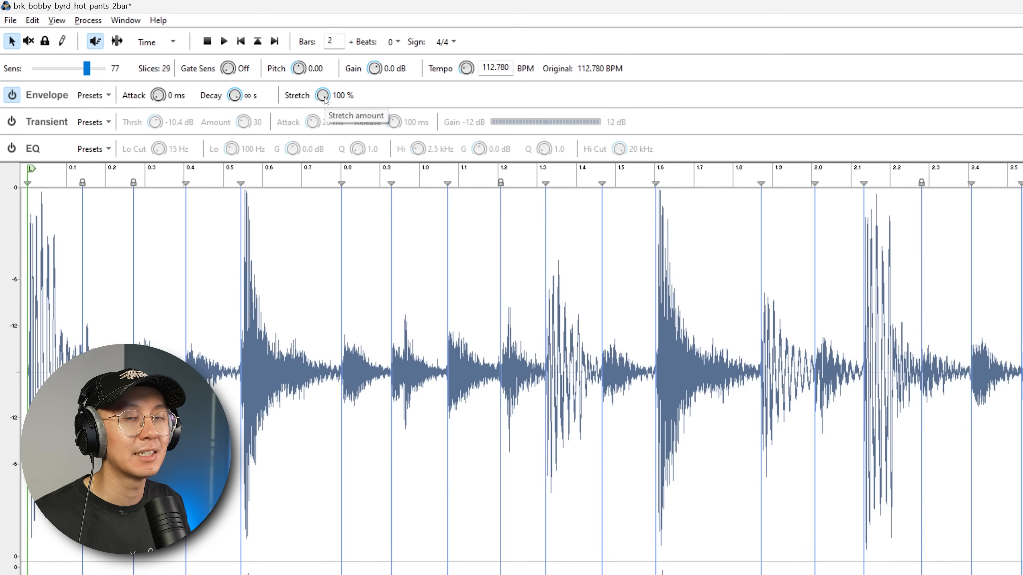
drag(325, 98, 331, 52)
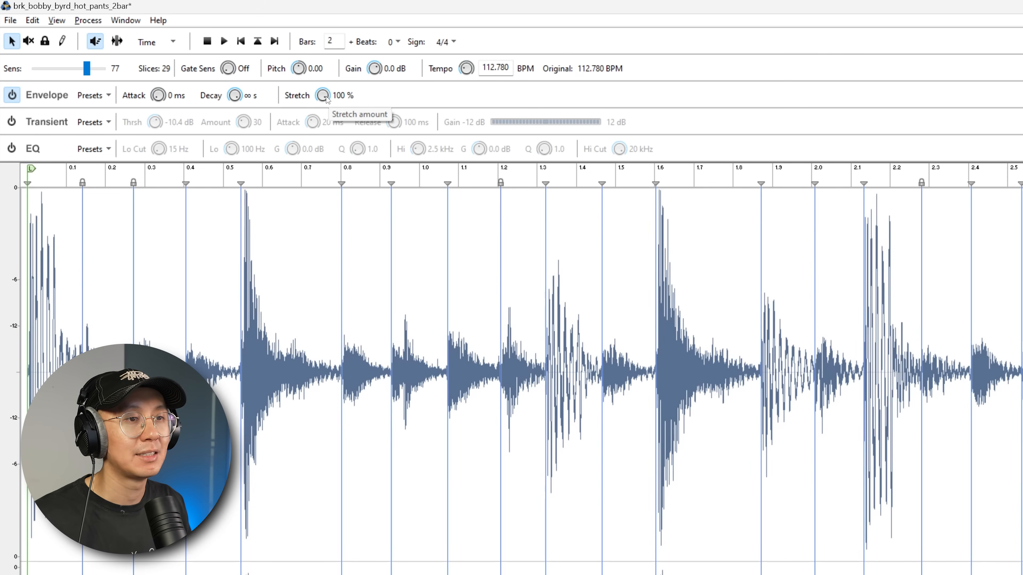
Compare the snare slice near beat 0.5 with the Envelope Stretch amount at 0 % and at 100 %
drag(327, 100, 302, 414)
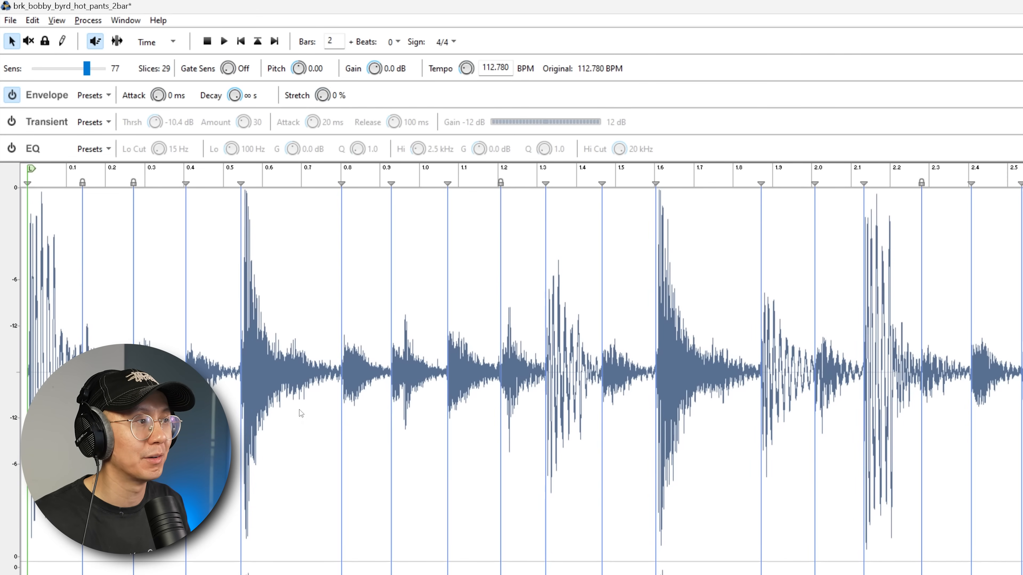
click(309, 295)
drag(325, 96, 326, 1)
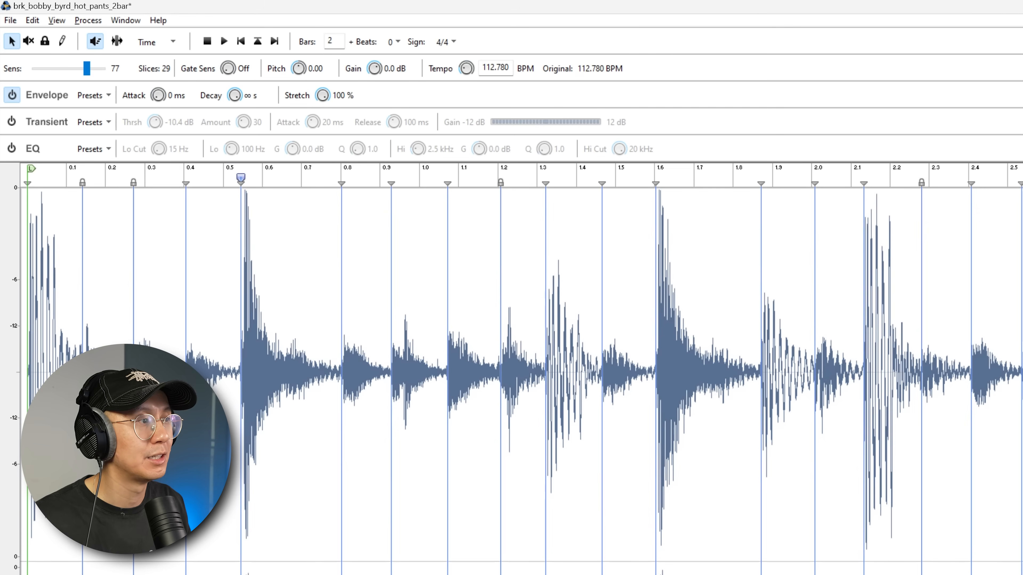
click(279, 270)
click(278, 270)
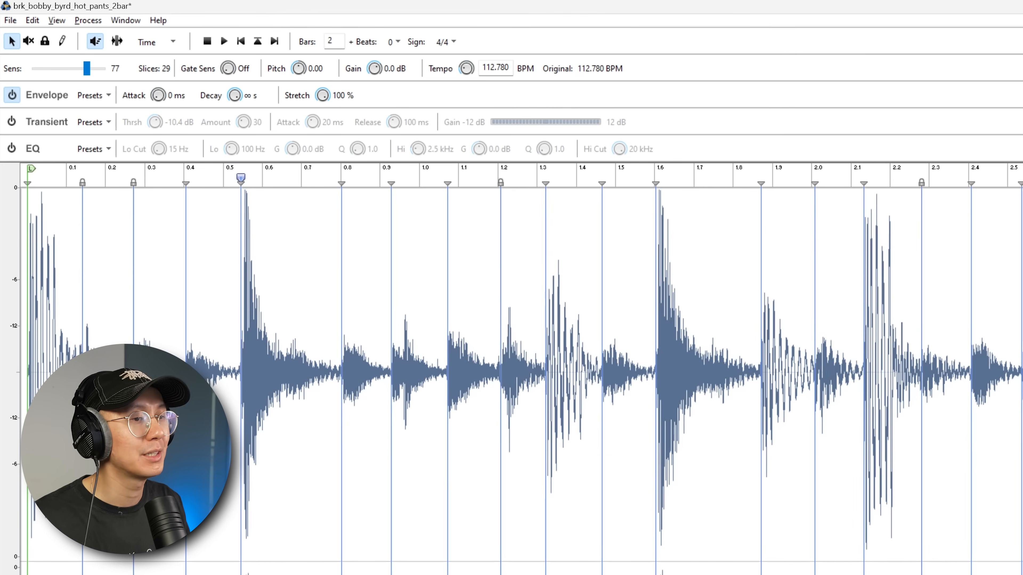
click(10, 20)
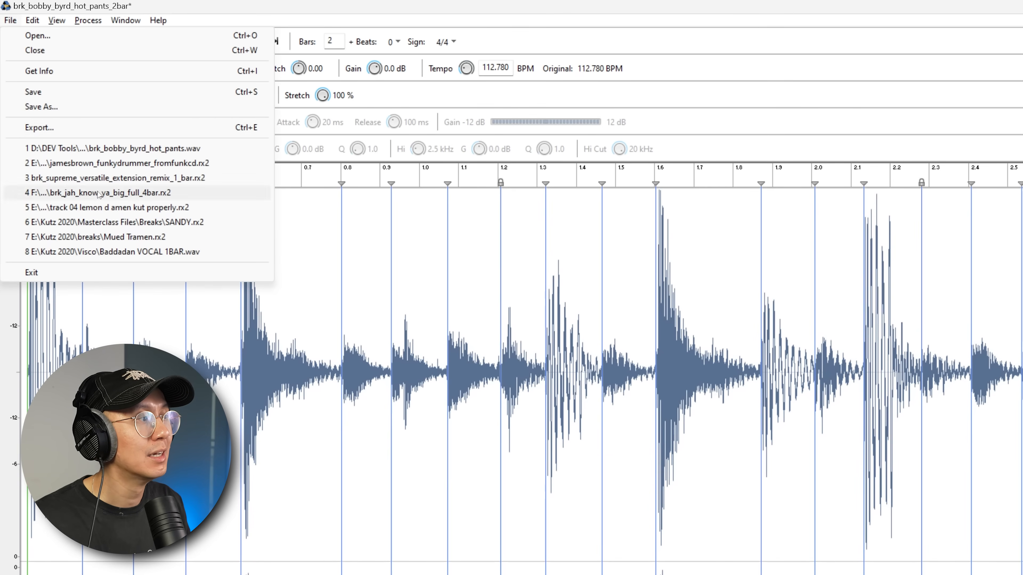
click(72, 109)
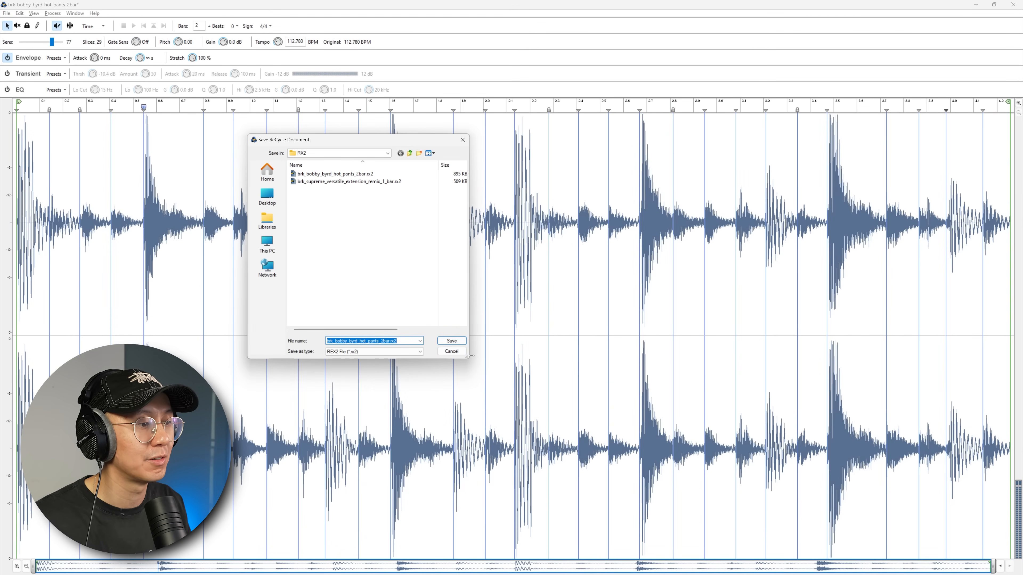
drag(469, 361, 506, 299)
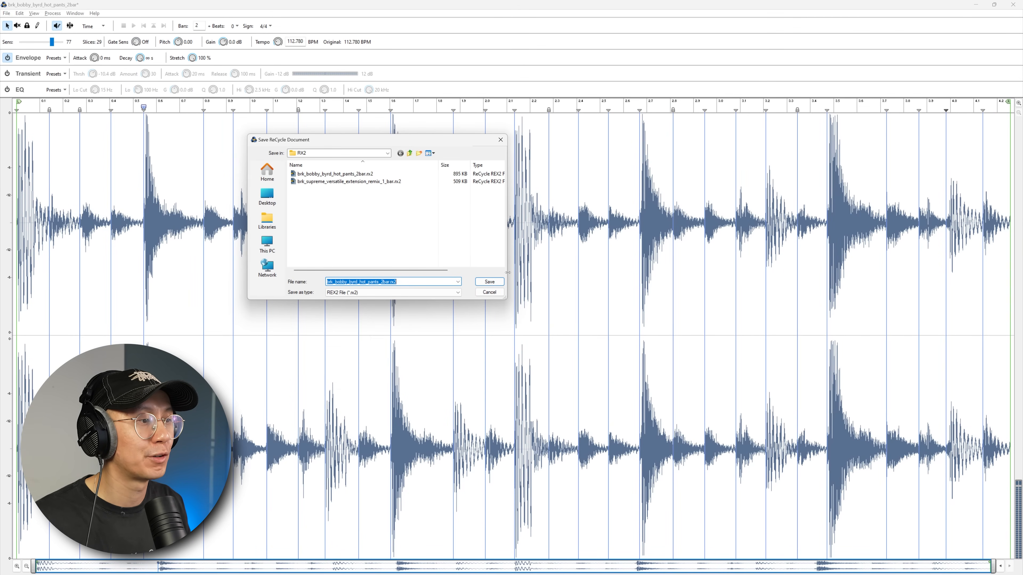
click(489, 293)
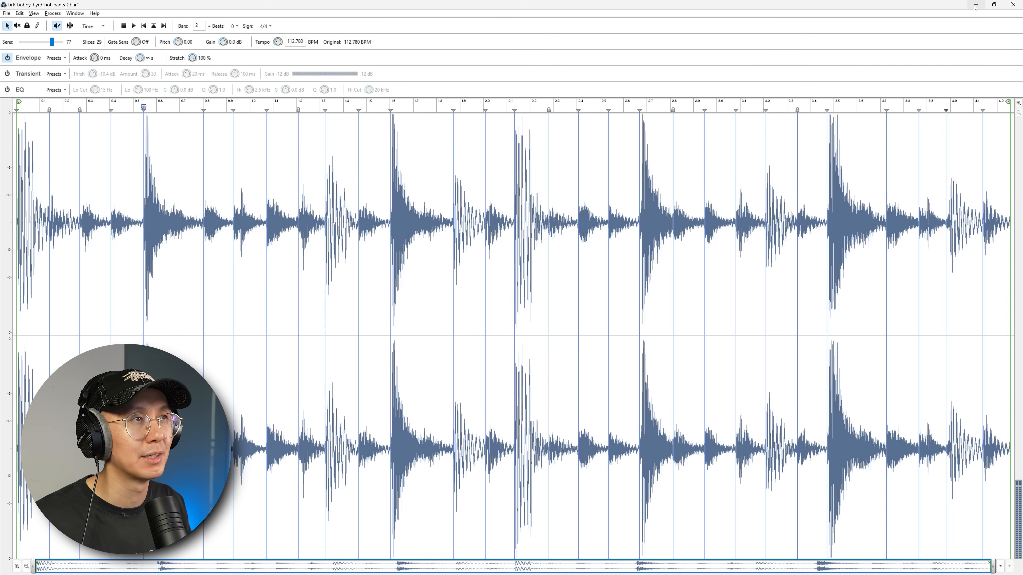
Switch to Ableton Live and slice brk_bobby_byrd_hot_pants_2bar.rx2 to a new MIDI track with the STRANJAH Slicing Preset - Main
click(974, 5)
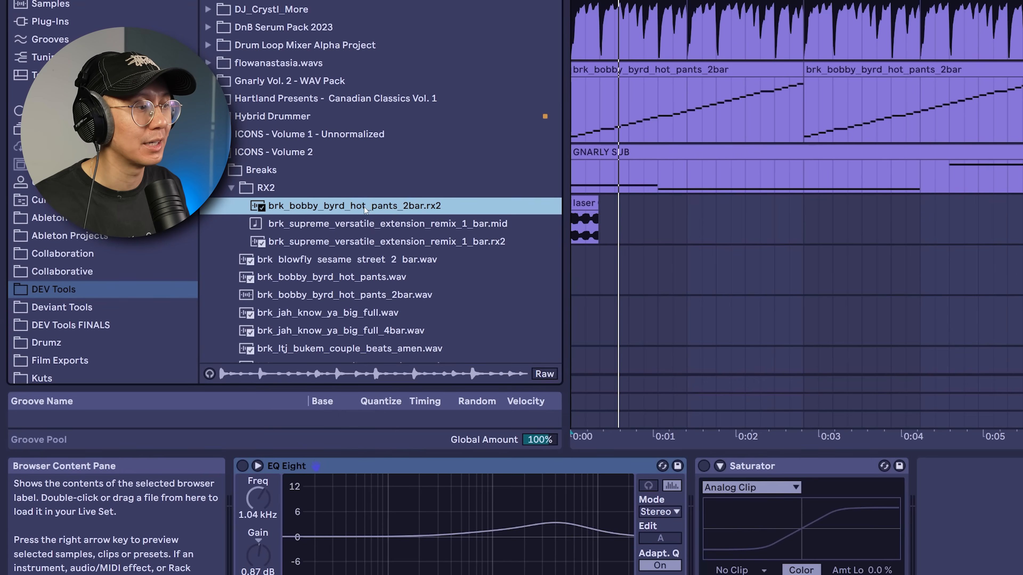
right_click(217, 300)
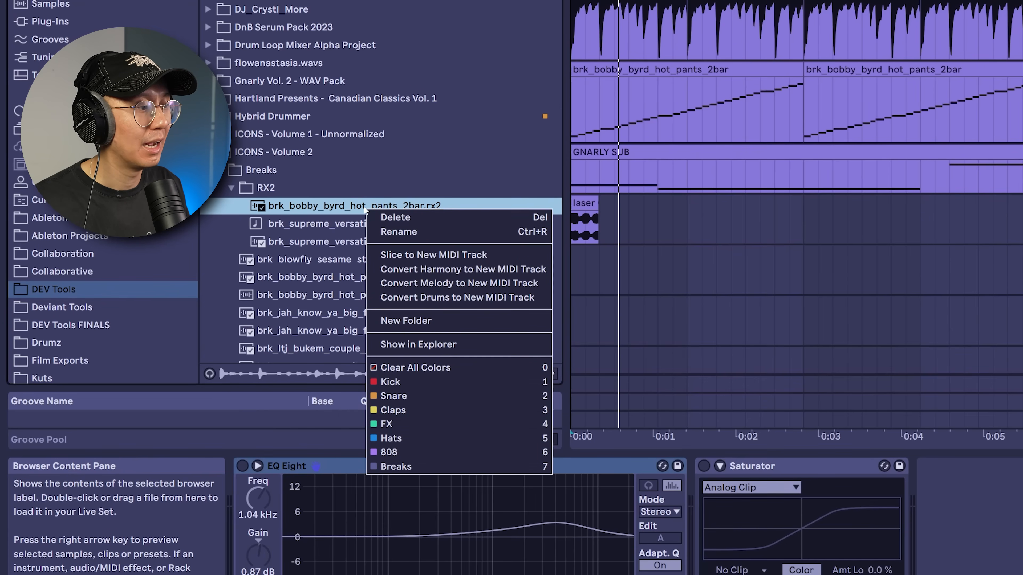
click(452, 255)
click(882, 221)
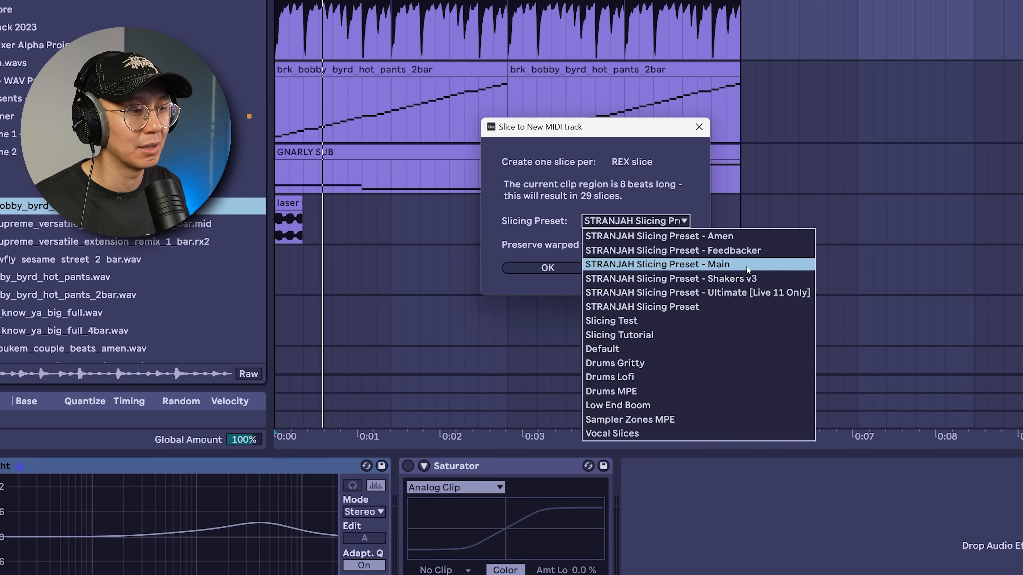
click(697, 266)
click(547, 268)
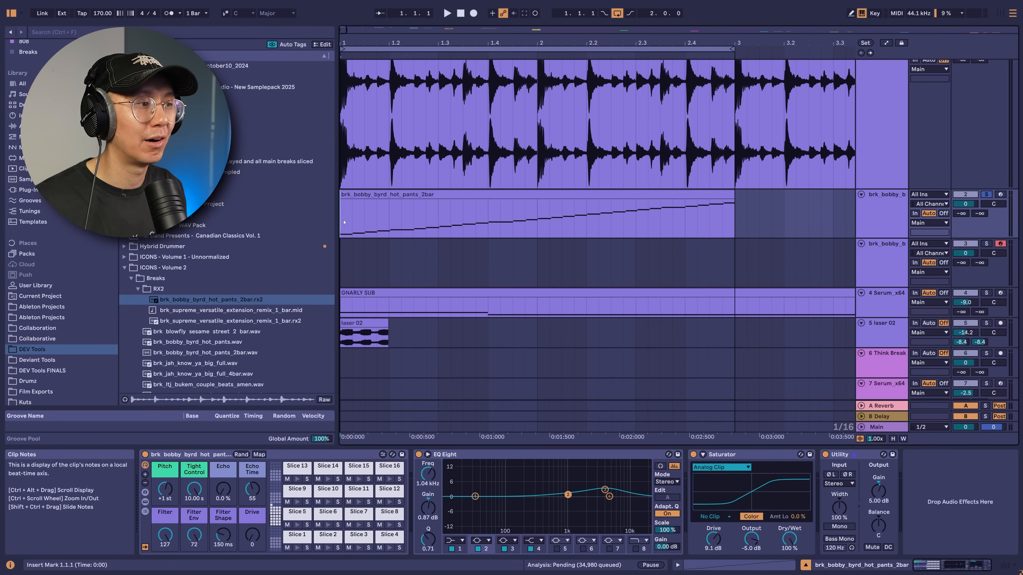
Open the sliced break's two-bar MIDI clip and play through its slice notes
double_click(345, 222)
key(space)
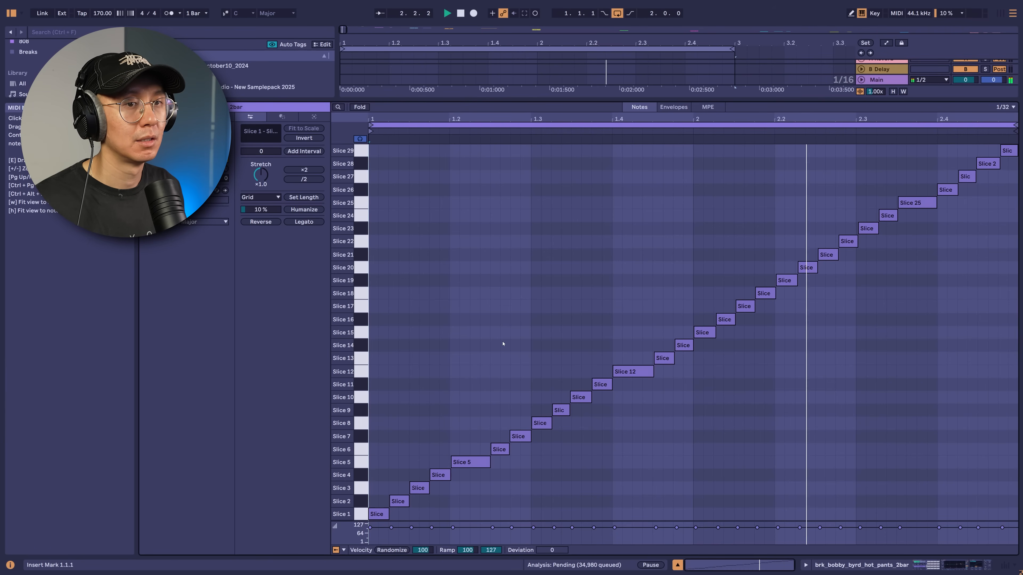
key(shift+Tab)
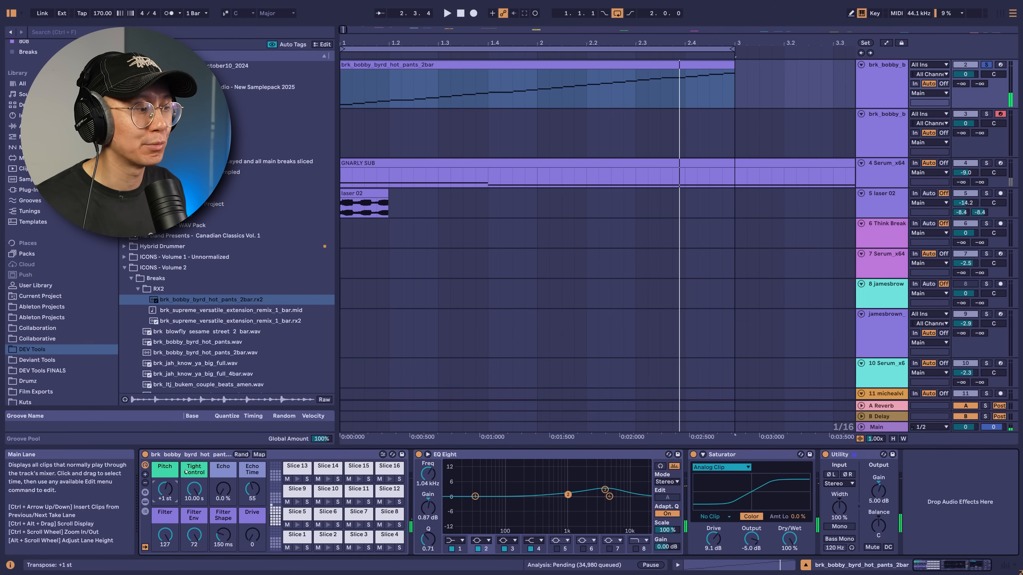
Raise the sliced break rack's Pitch macro to +8 st while auditioning the clip
drag(165, 490, 166, 493)
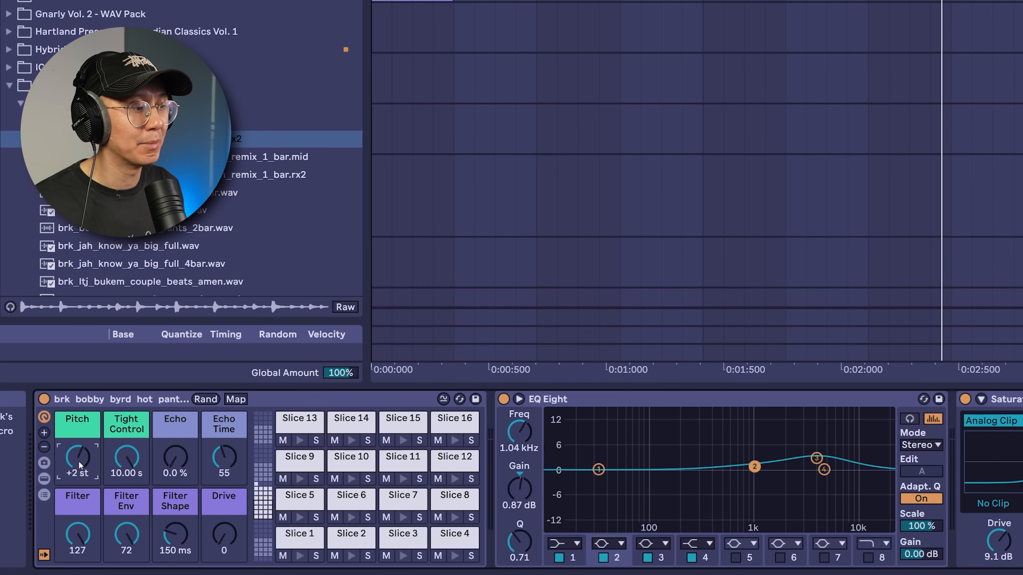
mouse_move(79, 465)
mouse_down()
mouse_move(78, 436)
mouse_move(78, 505)
mouse_move(78, 450)
mouse_up()
key(space)
key(space)
key(space)
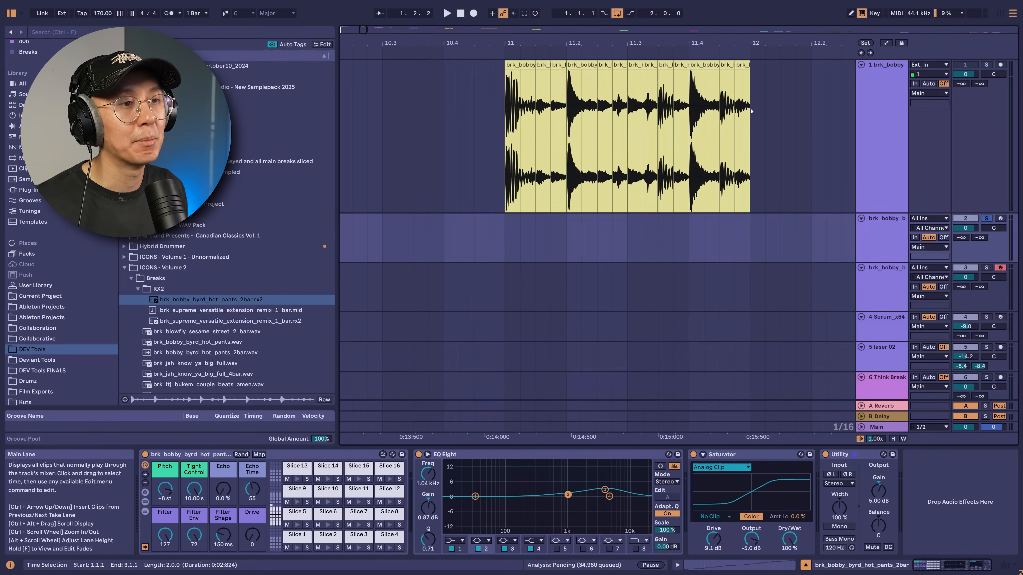
Select all the chopped audio clips in bar 11 on track 1 and raise their pitch together
click(742, 111)
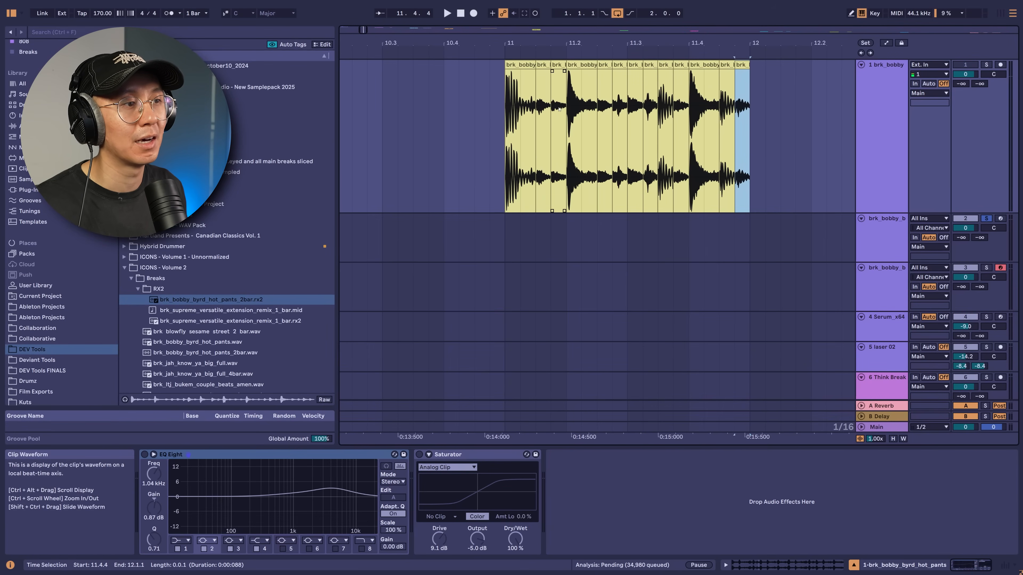
mouse_move(501, 126)
mouse_down()
mouse_move(763, 122)
mouse_move(502, 121)
mouse_up()
click(764, 122)
key(shift+Tab)
drag(310, 203, 310, 207)
key(shift+Tab)
Play the repitched audio chops from the start of bar 11 with track 1 soloed
click(503, 116)
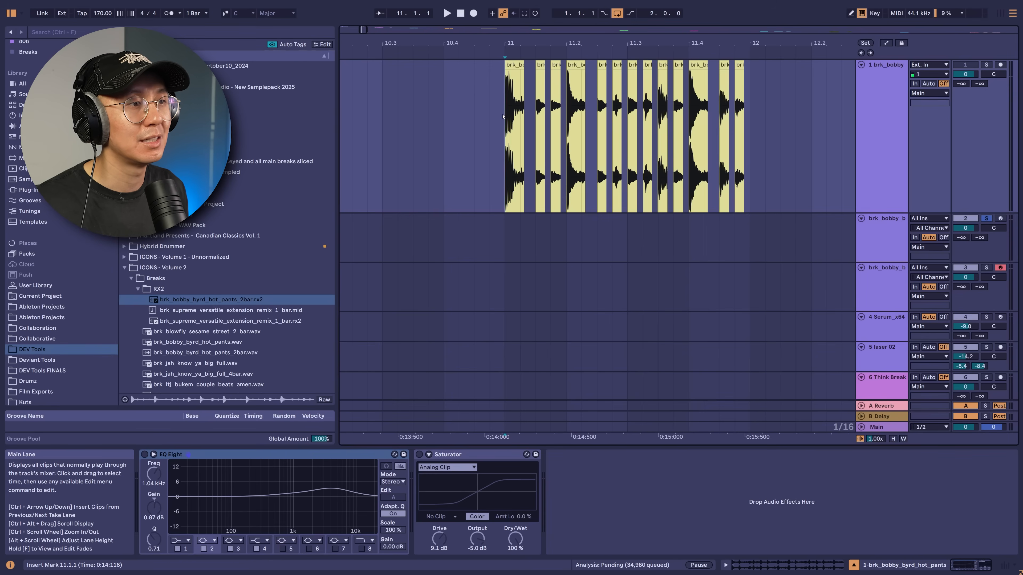
key(space)
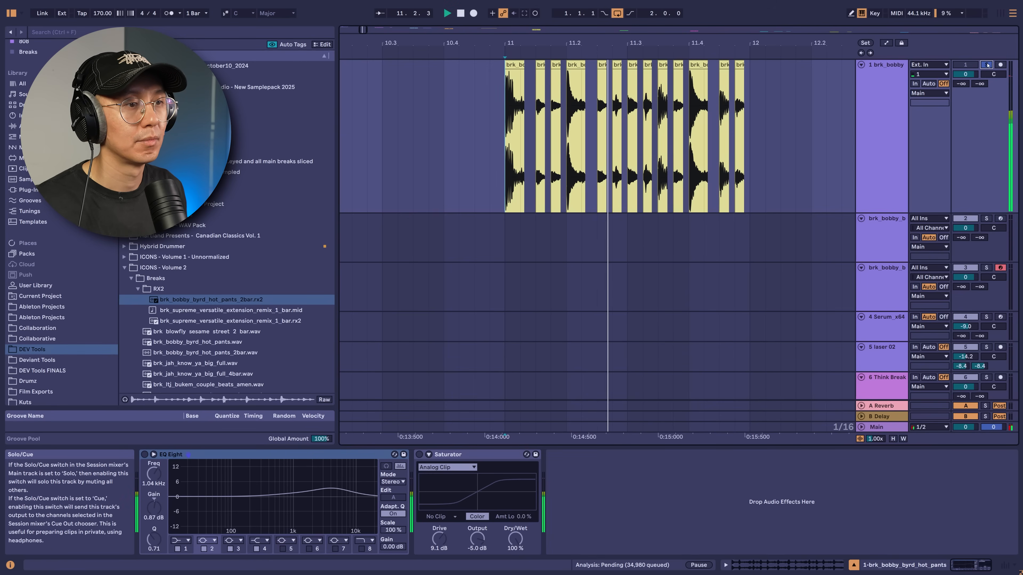
click(987, 65)
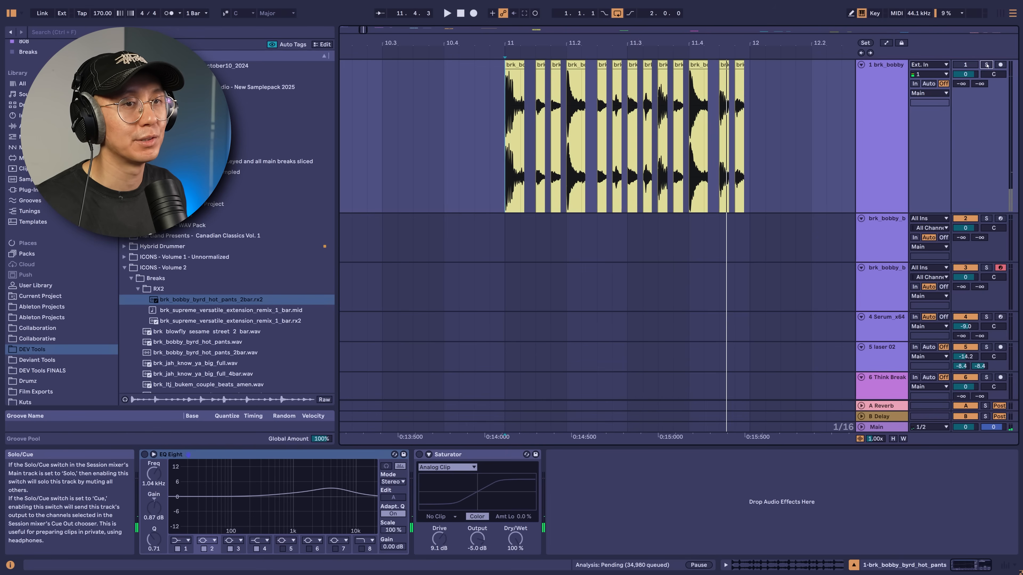
Solo the sliced break's MIDI track and play its two-bar clip from bar 1
drag(478, 42, 684, 4)
drag(368, 43, 461, 73)
click(412, 220)
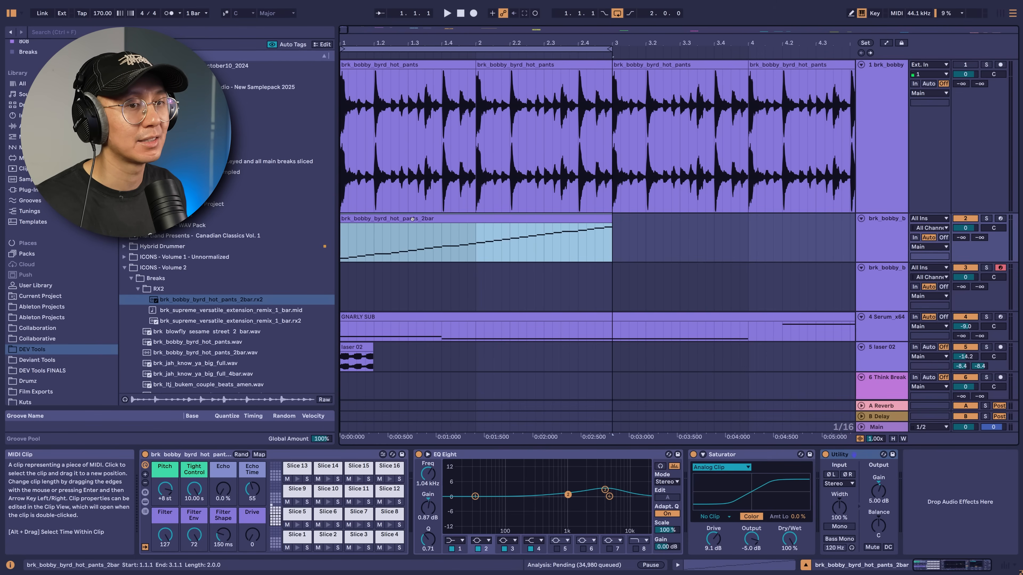
click(986, 219)
key(space)
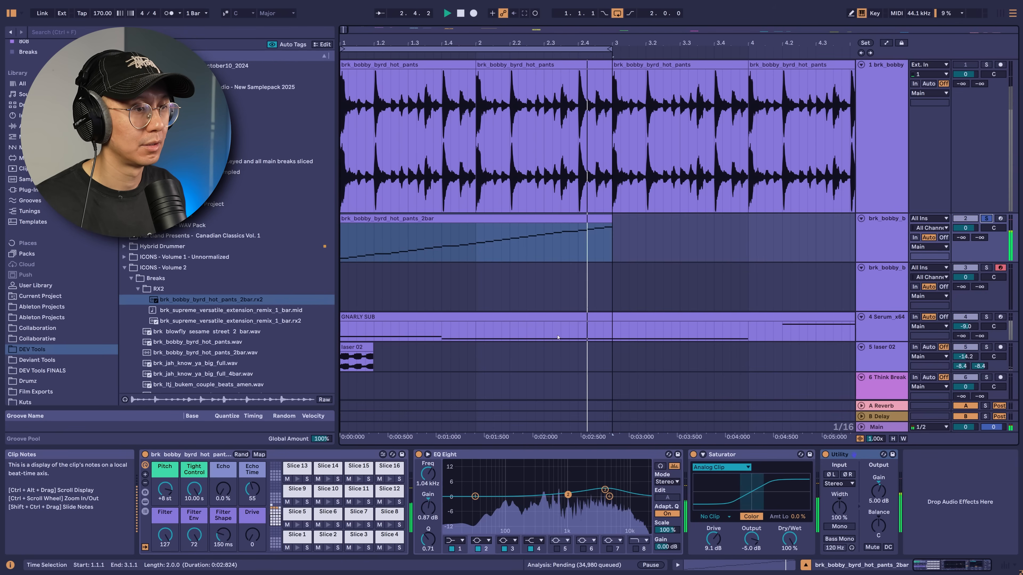
key(space)
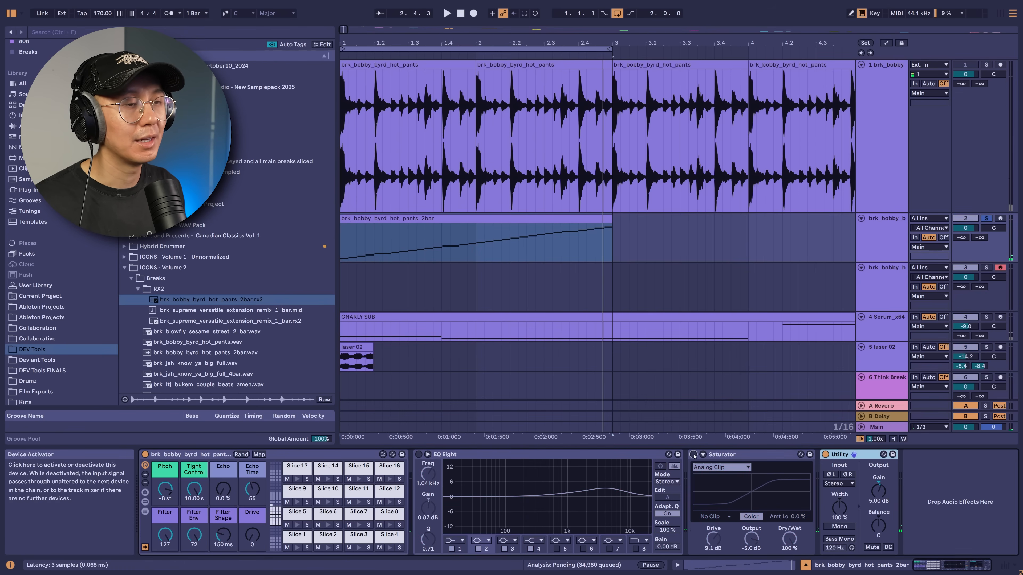
Try a two-bar pattern using only slices 1 to 9, repeating slices 5 to 9 and duplicating the resulting bar
double_click(440, 217)
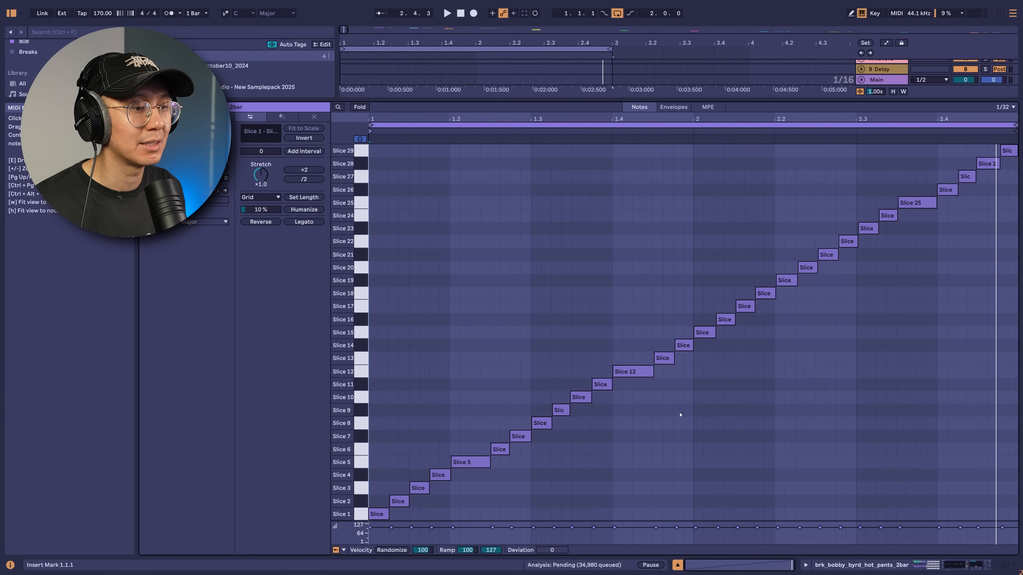
key(space)
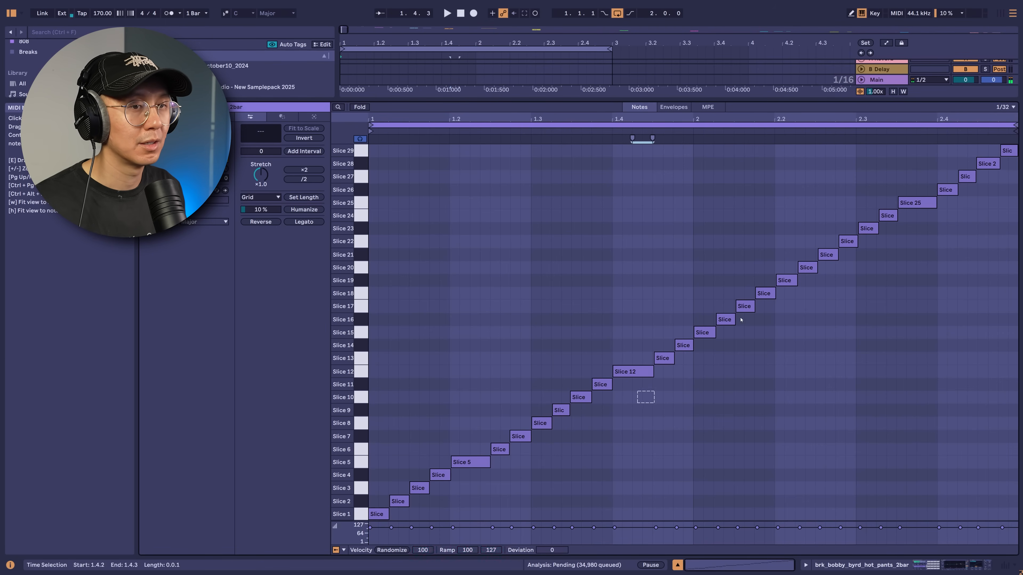
drag(637, 403, 1016, 159)
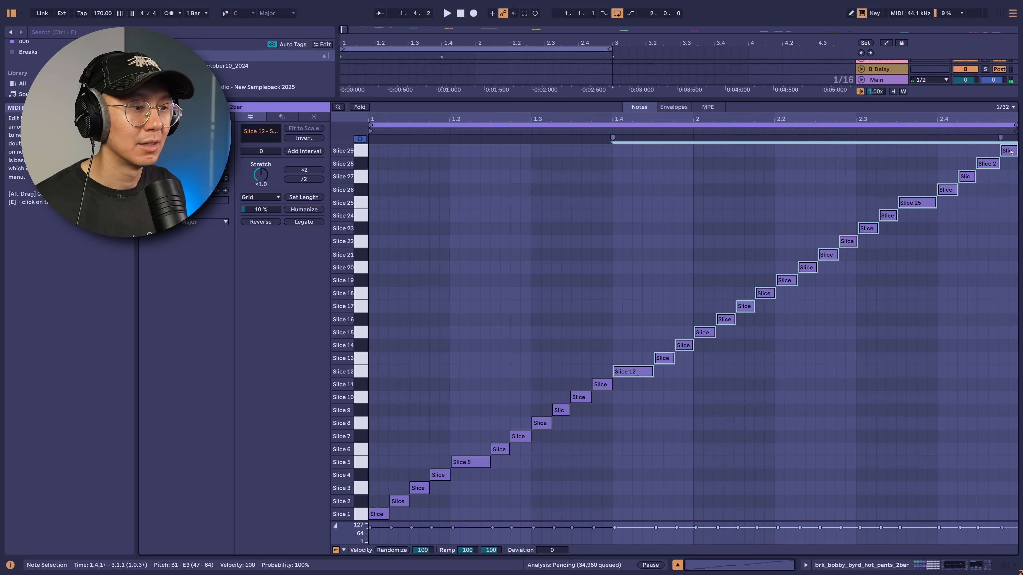
key(Delete)
drag(568, 366, 590, 463)
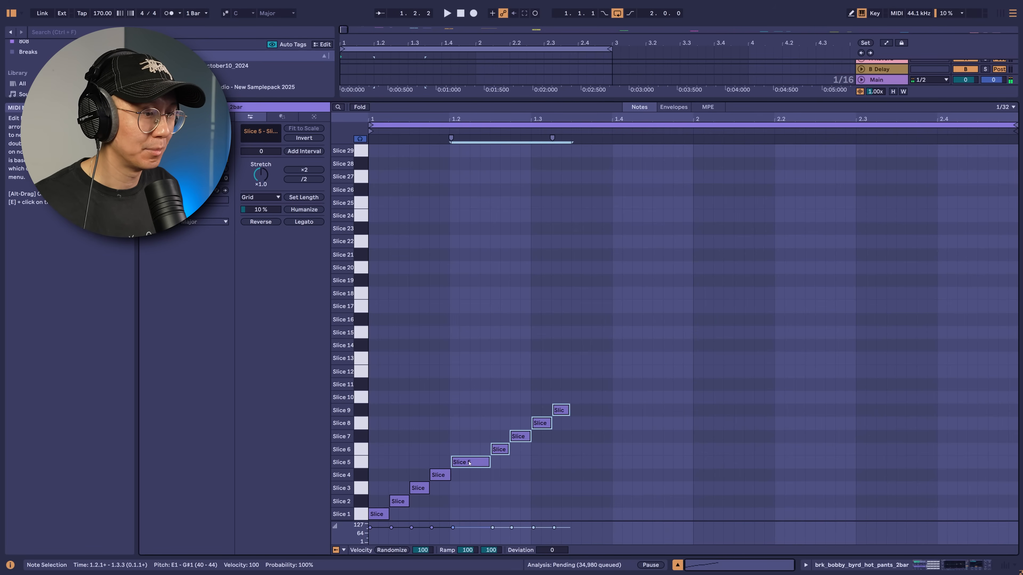
drag(681, 367, 371, 513)
key(ctrl+d)
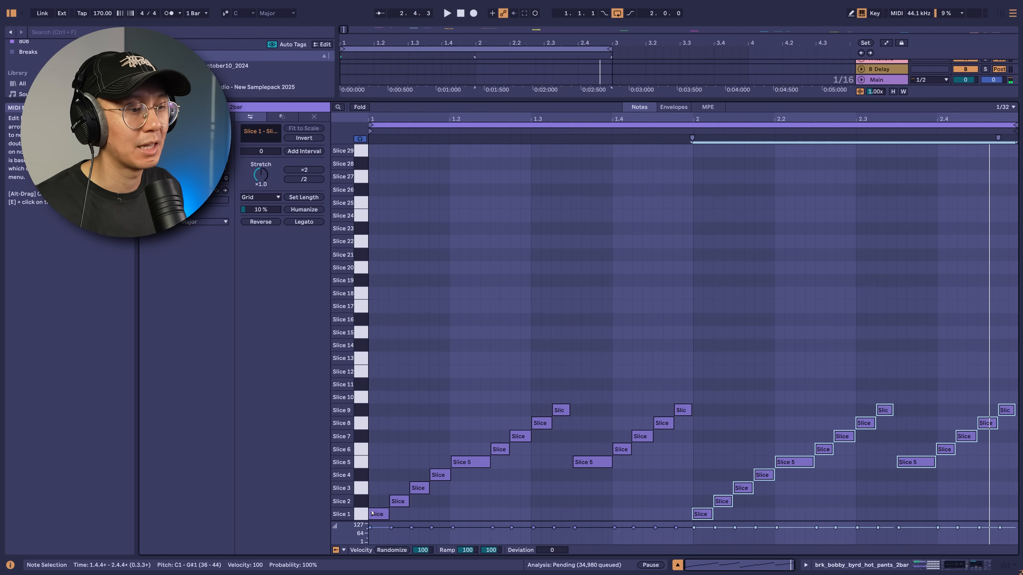
Undo the note deletions and duplications in the MIDI clip and close its note editor
key(ctrl+z)
key(ctrl+z)
key(ctrl+z)
key(ctrl+z)
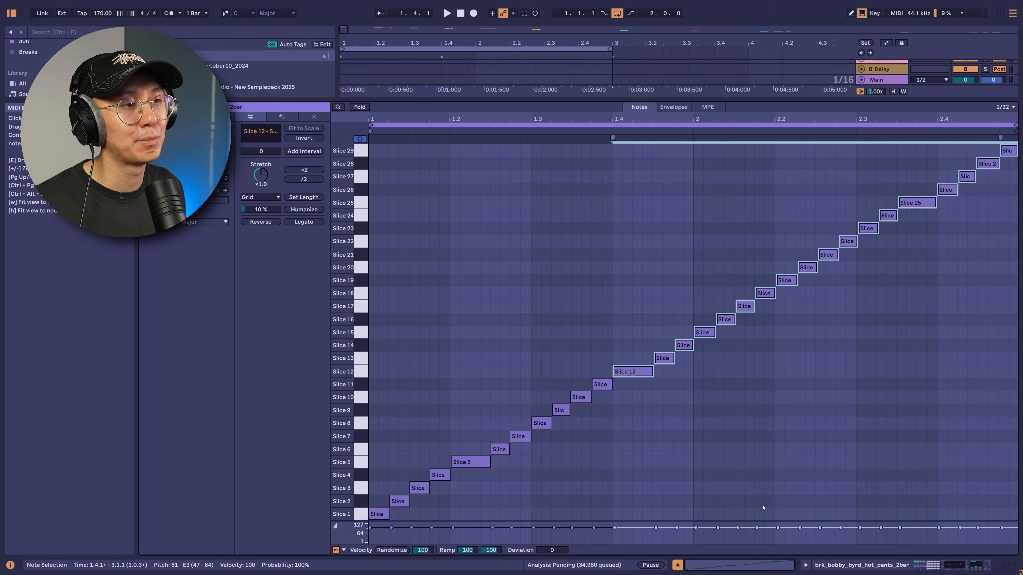
key(shift+Tab)
Select the sliced break's MIDI clip and turn on EQ Eight on its track
scroll(523, 201, up, 3)
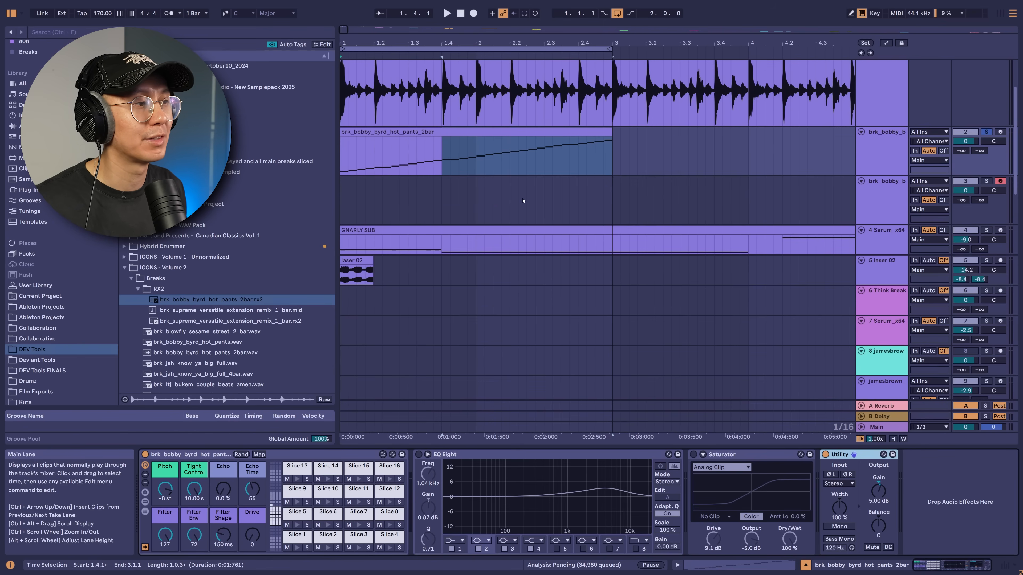
scroll(467, 155, up, 2)
click(535, 188)
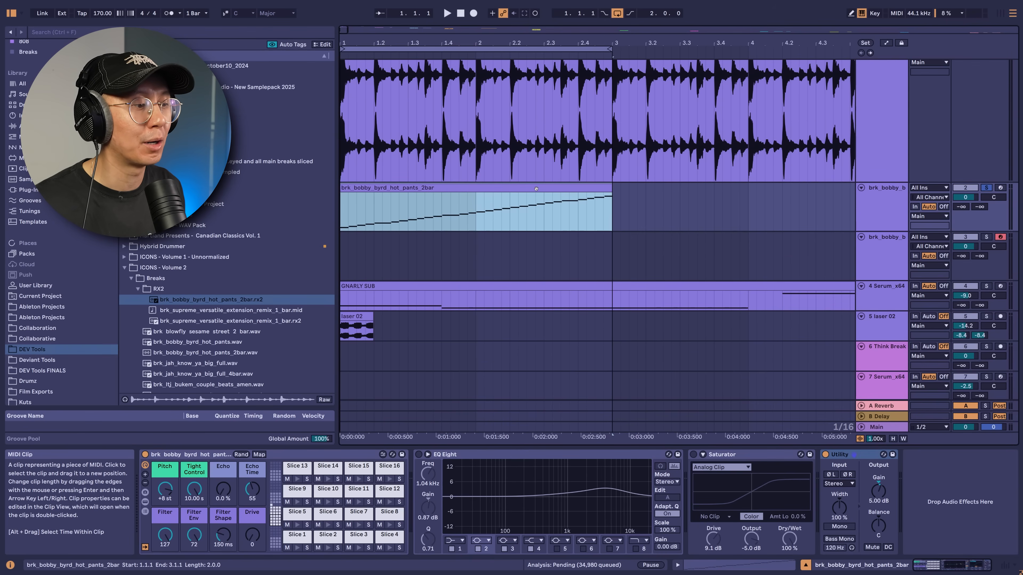
click(419, 456)
click(418, 457)
Compare the sliced break during playback with its Pitch macro at +6 st and at +8 st
drag(167, 492, 165, 491)
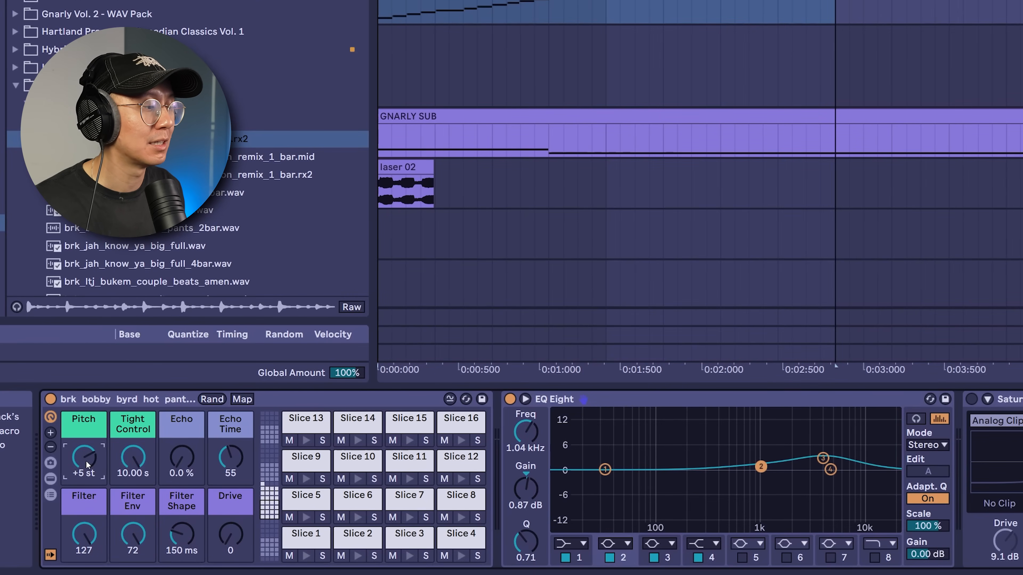
drag(86, 462, 87, 459)
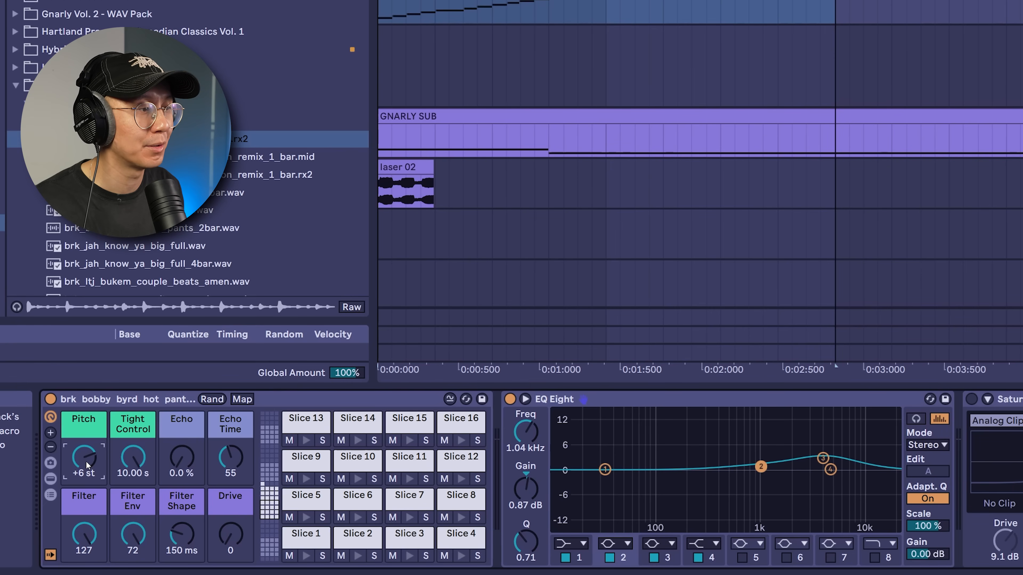
key(space)
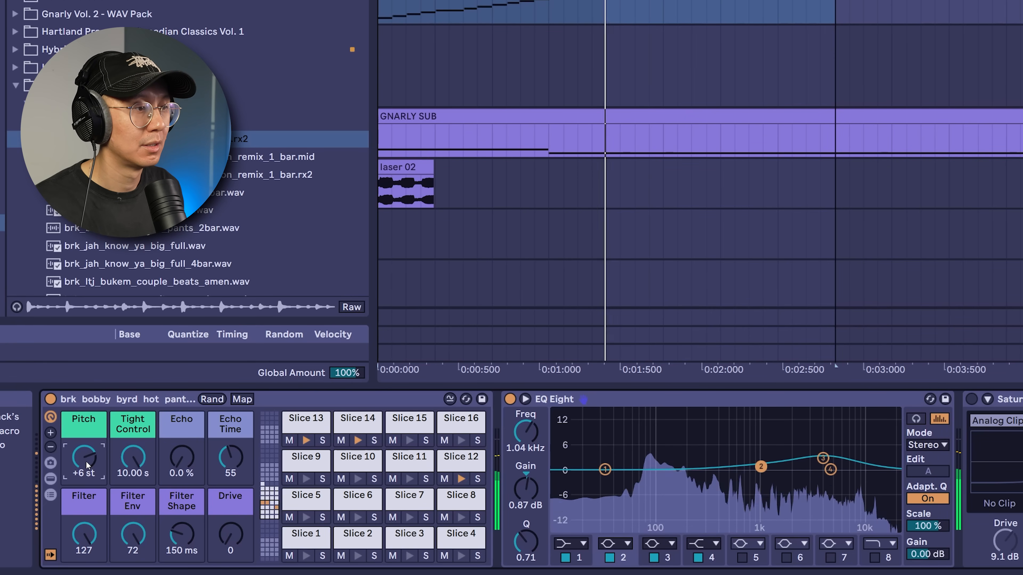
key(space)
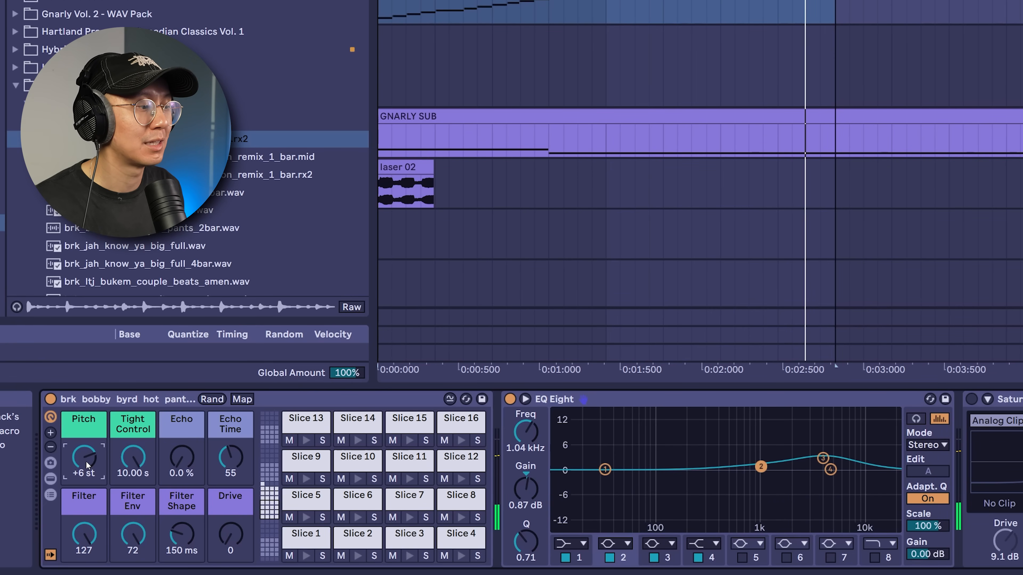
drag(85, 462, 86, 456)
key(space)
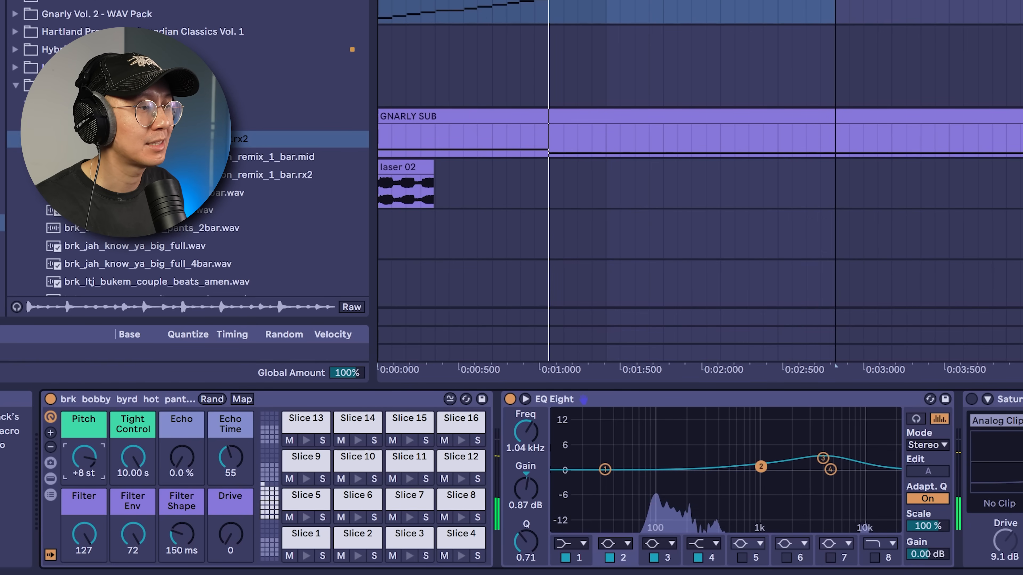
Compare the sliced break's Pitch macro at +10, +3 and -1 st against playback, and set it to +6 st
key(space)
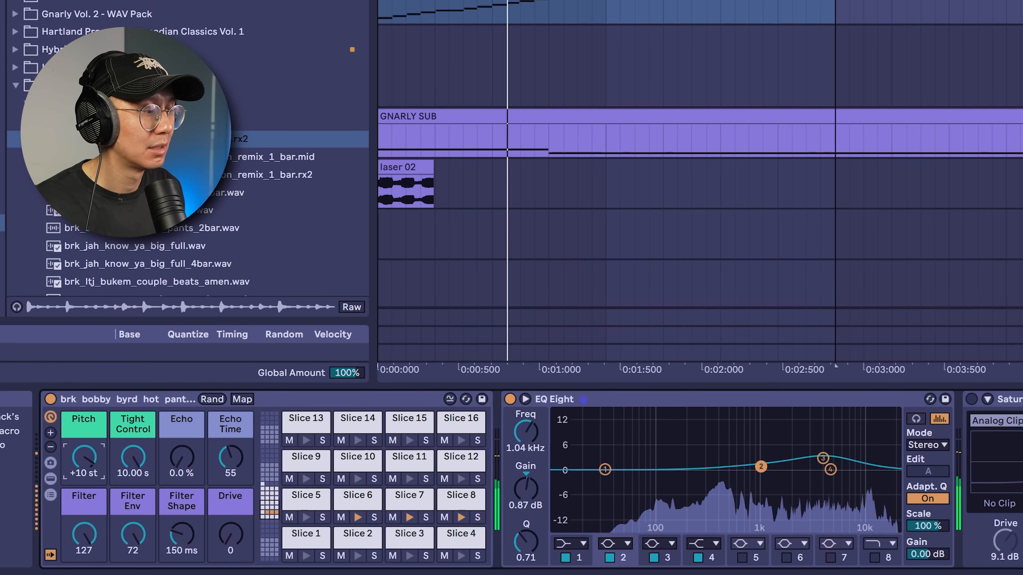
key(space)
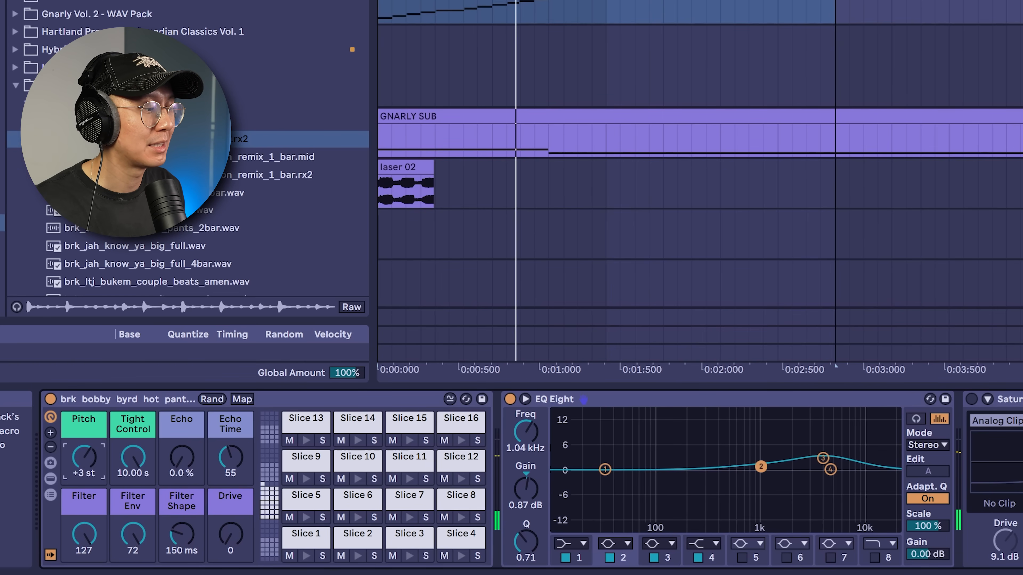
key(space)
drag(84, 458, 84, 472)
key(space)
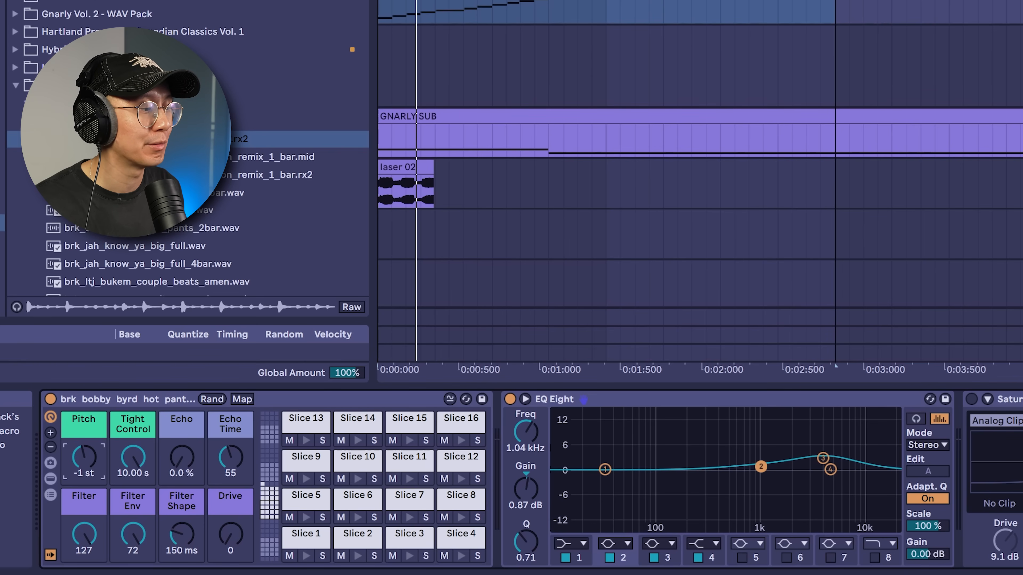
key(space)
drag(84, 457, 83, 410)
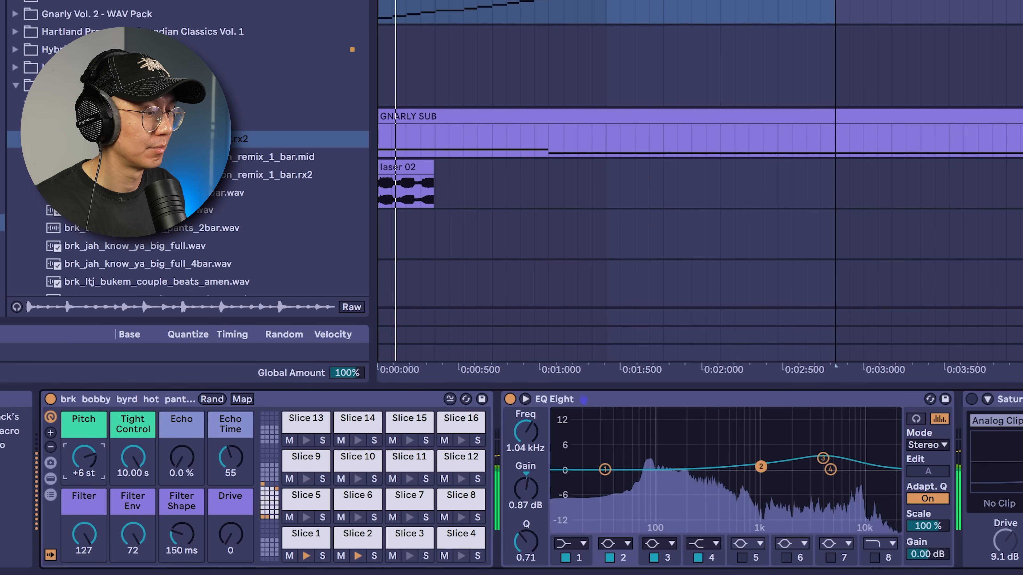
key(space)
Sweep EQ Eight's band 3 up to about 8.80 kHz with a boost of about 10 dB during playback
drag(823, 458, 821, 454)
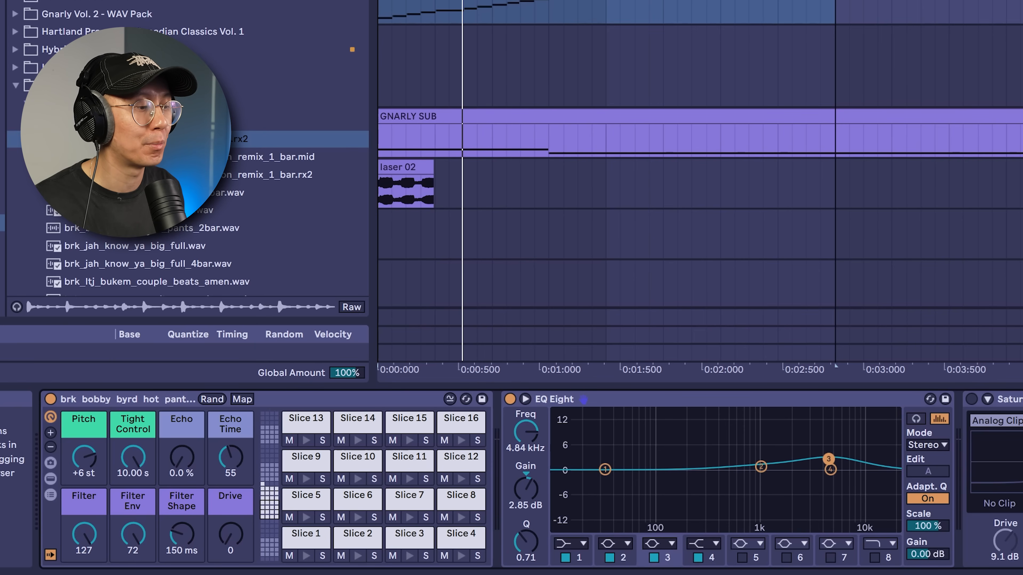
key(space)
drag(828, 458, 850, 431)
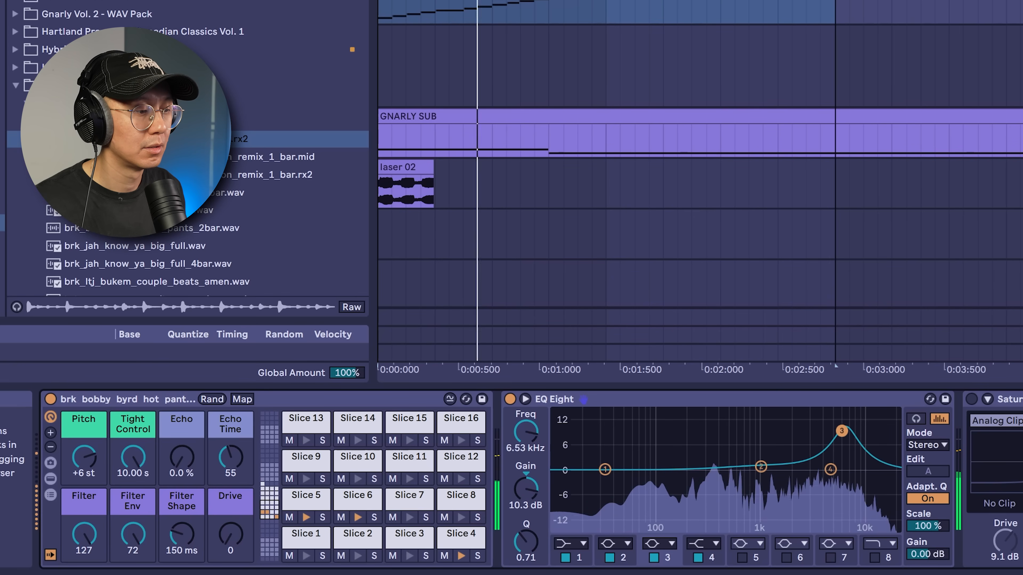
drag(849, 431, 855, 431)
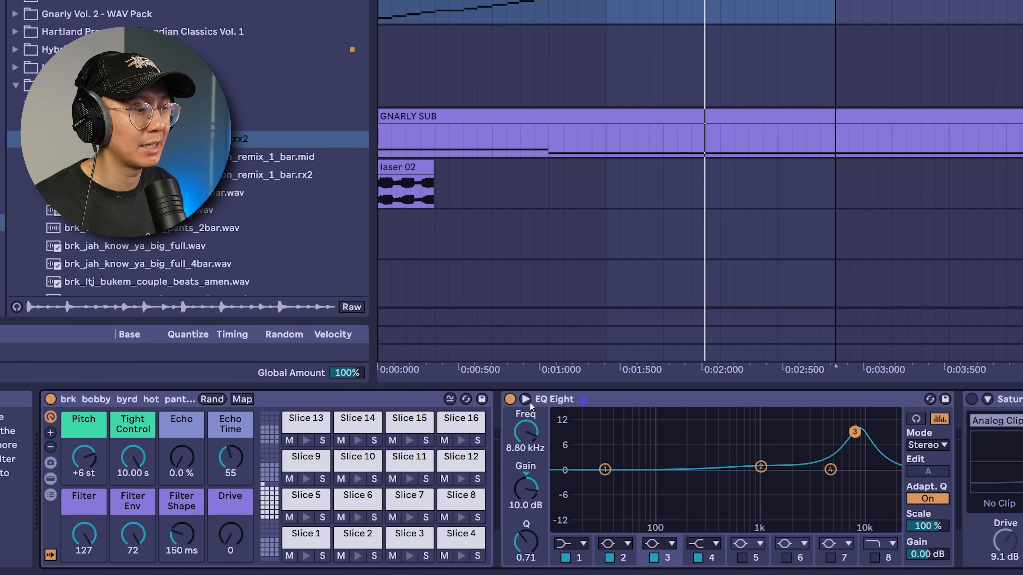
Expand the EQ Eight display and set band 3 to about 9.23 kHz with 4.77 dB gain and a Q of 0.53
click(525, 399)
drag(809, 182, 818, 216)
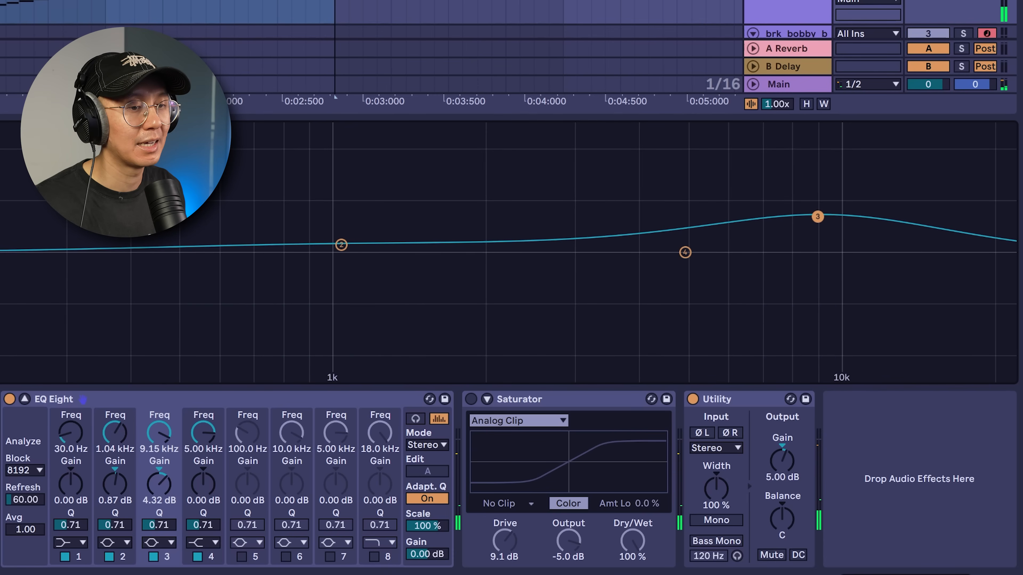
drag(814, 224, 814, 217)
drag(159, 525, 159, 534)
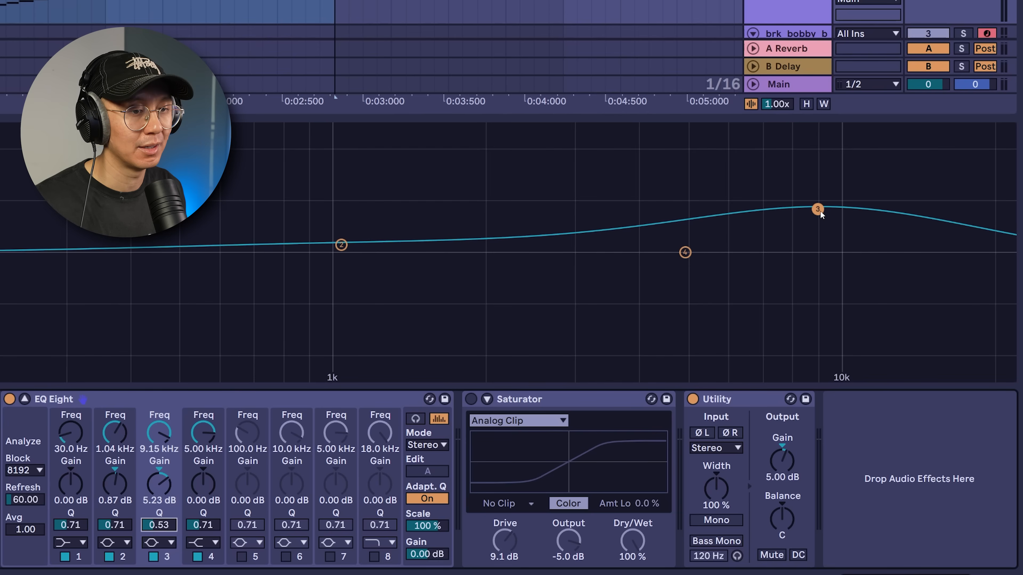
key(space)
mouse_move(821, 214)
mouse_down()
mouse_move(819, 253)
mouse_move(820, 213)
mouse_up()
Set EQ Eight's band 2 to about 2.11 kHz with 4.32 dB of gain while playing the break
click(342, 245)
key(space)
drag(341, 245, 496, 217)
key(space)
Play the break and compare its sound with EQ Eight bypassed and turned back on
key(space)
key(space)
key(space)
key(space)
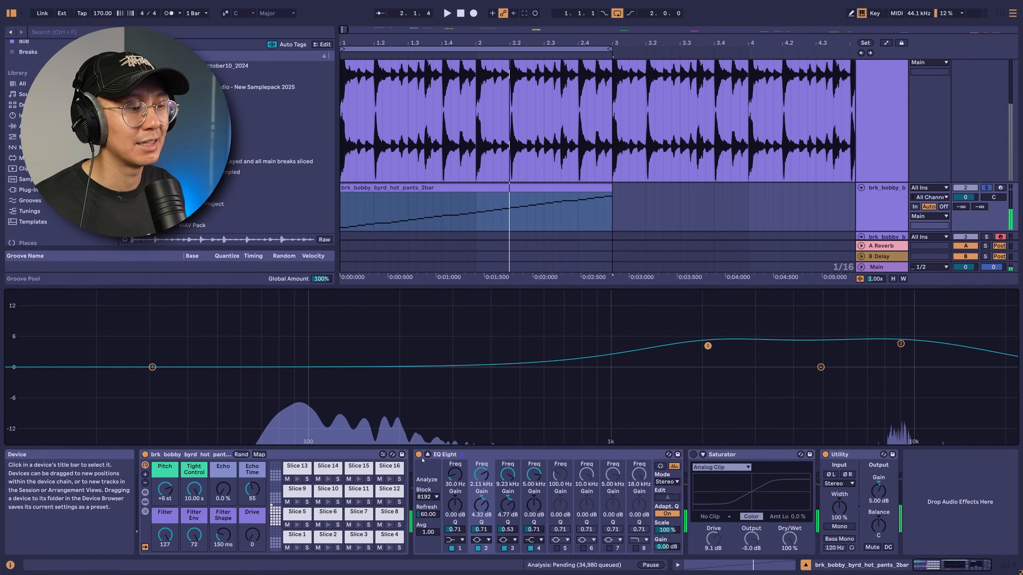
key(space)
click(418, 454)
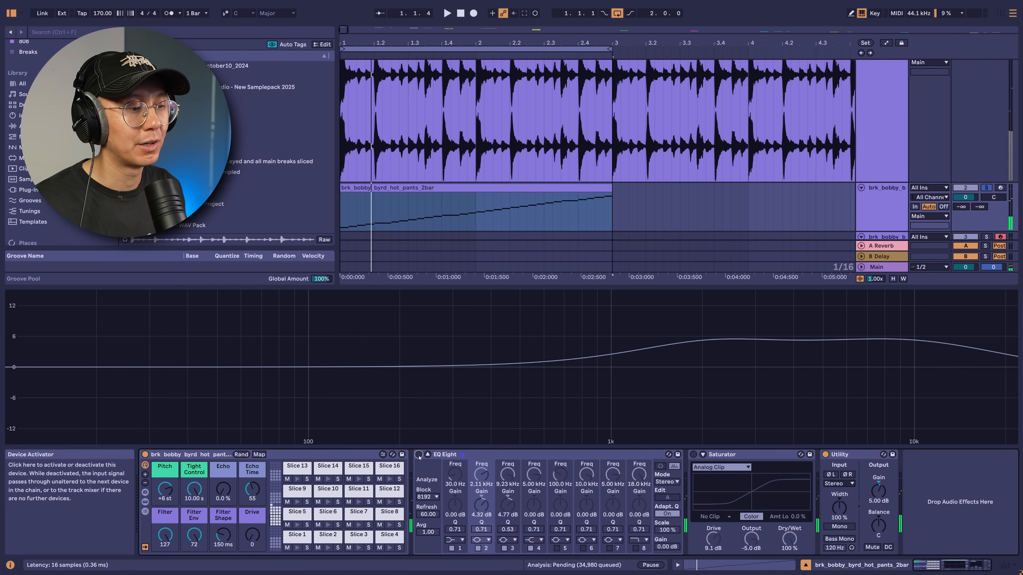
click(418, 454)
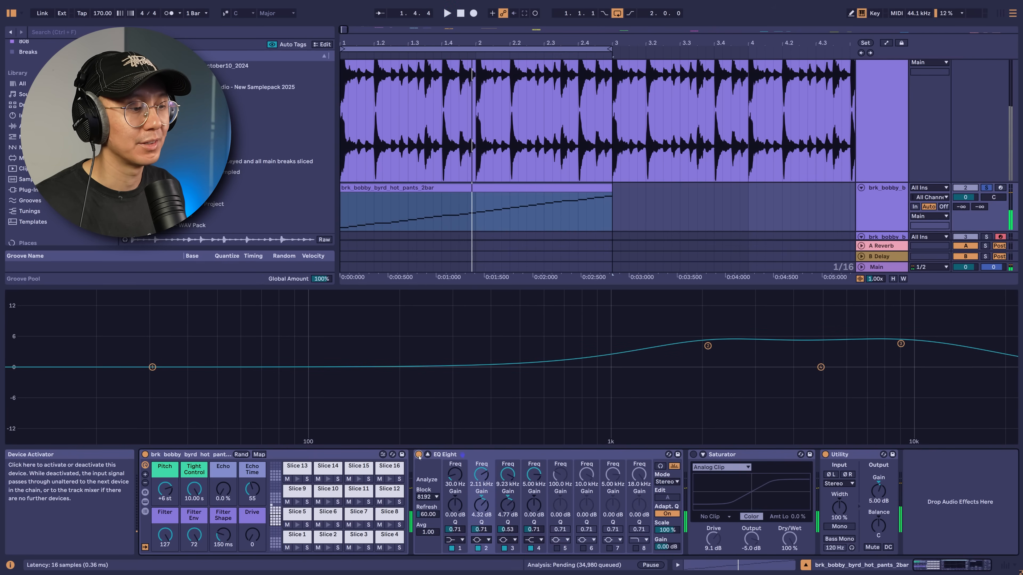
key(space)
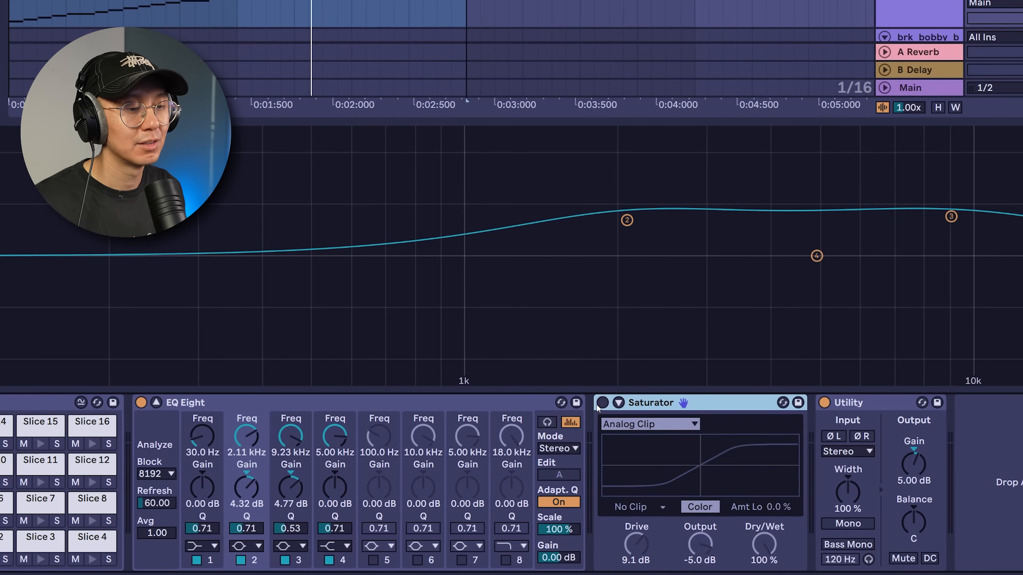
Turn on Saturator and compare its Drive at 0.0 dB during playback, restoring it to 9.1 dB
click(693, 455)
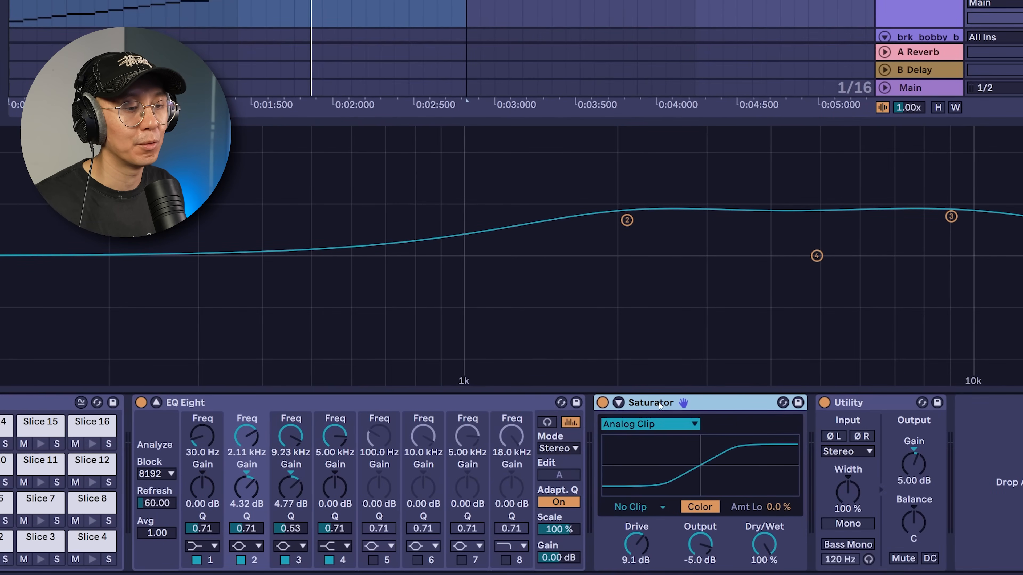
click(638, 530)
key(Delete)
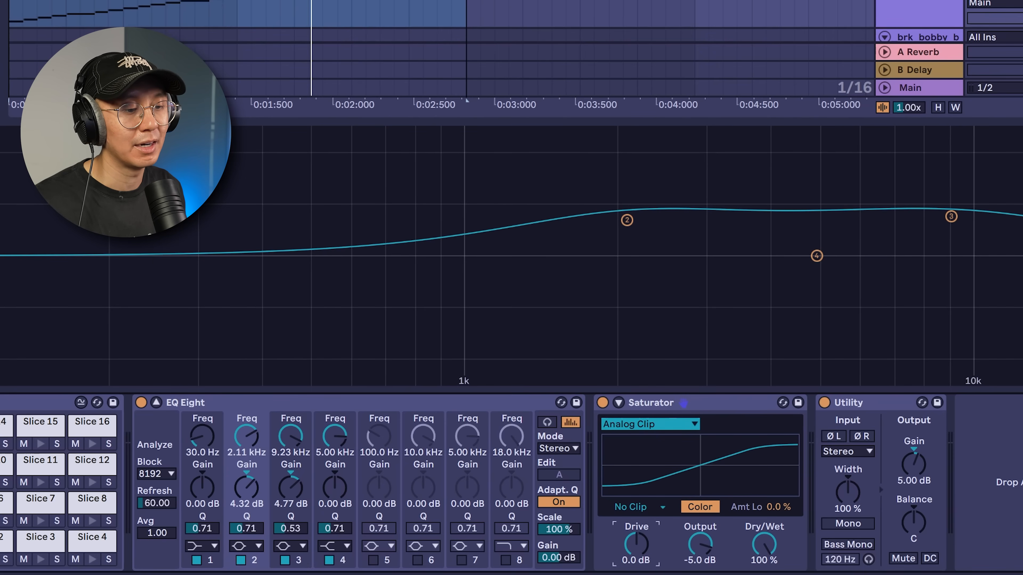
key(space)
key(ctrl+z)
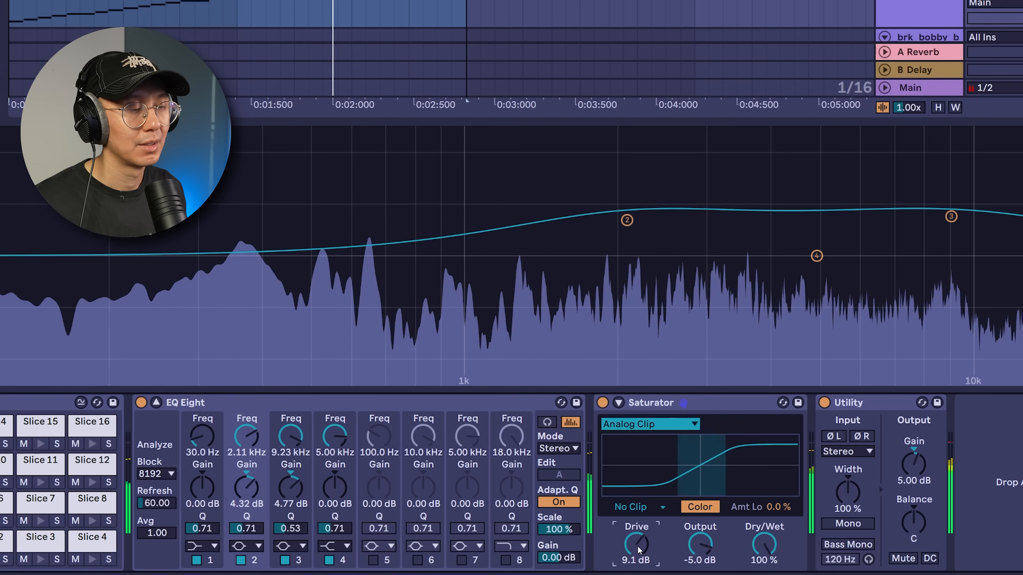
key(space)
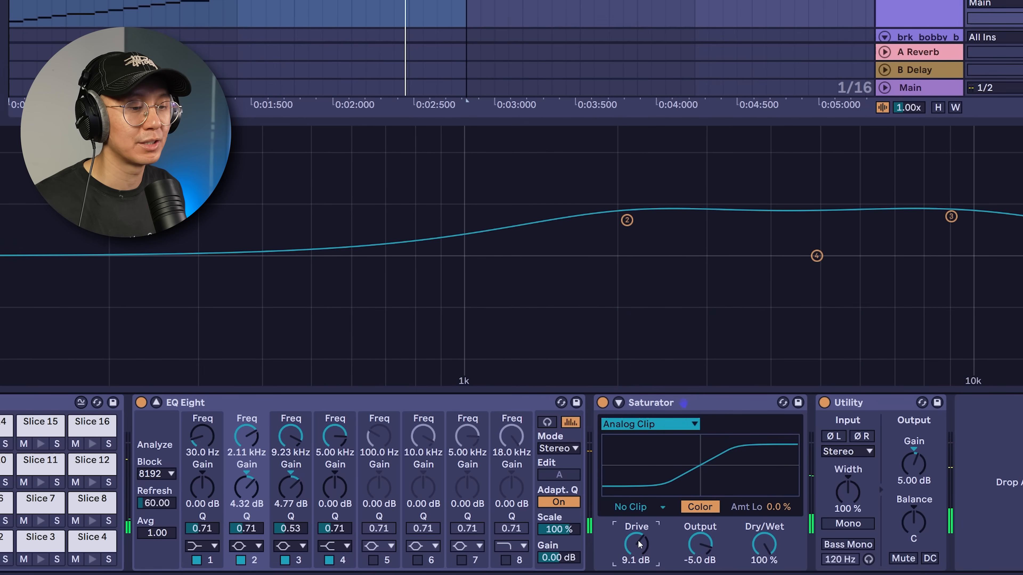
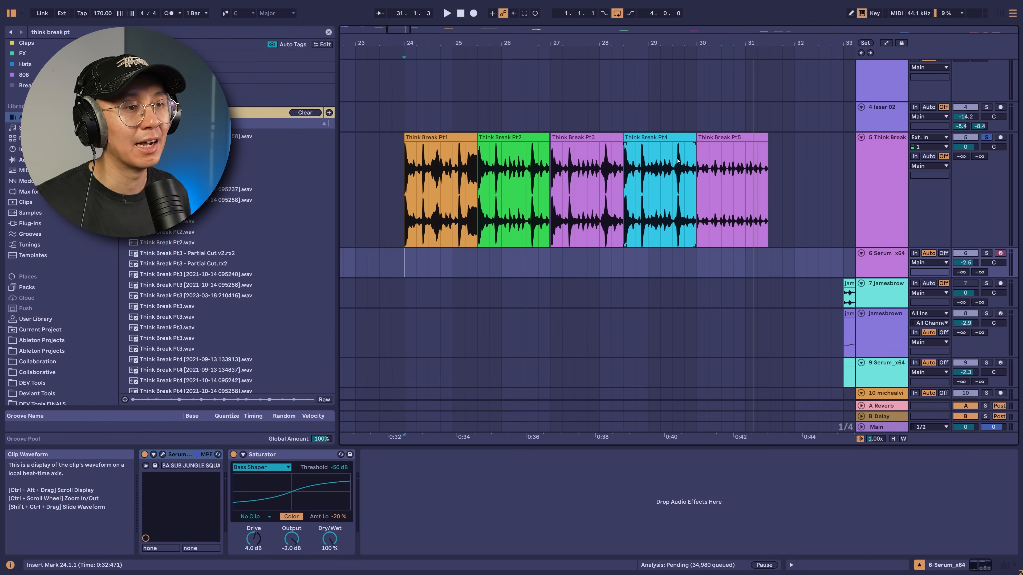
Play the five Think Break clips from bar 24 through Think Break Pt5
click(724, 138)
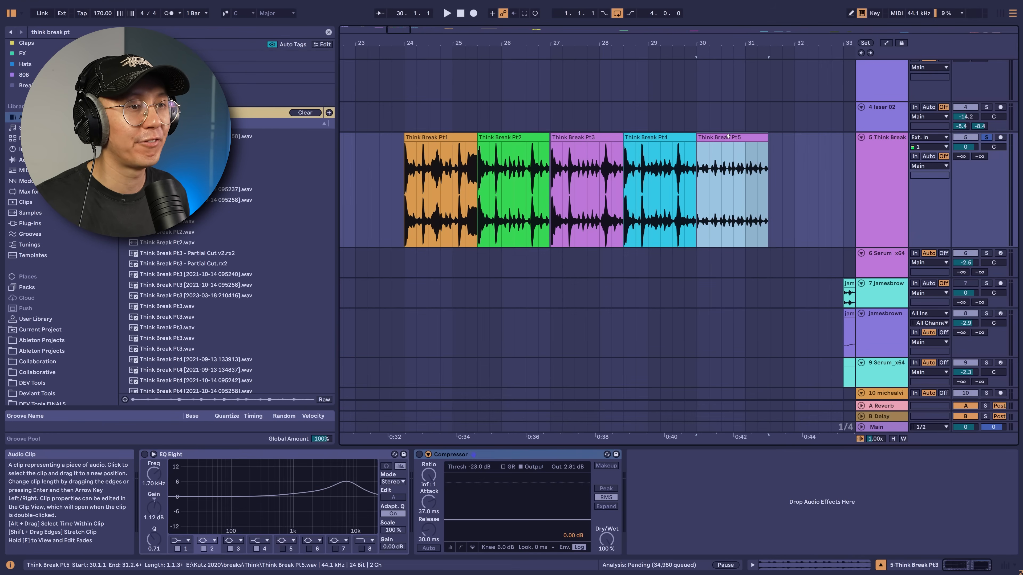
click(405, 194)
key(space)
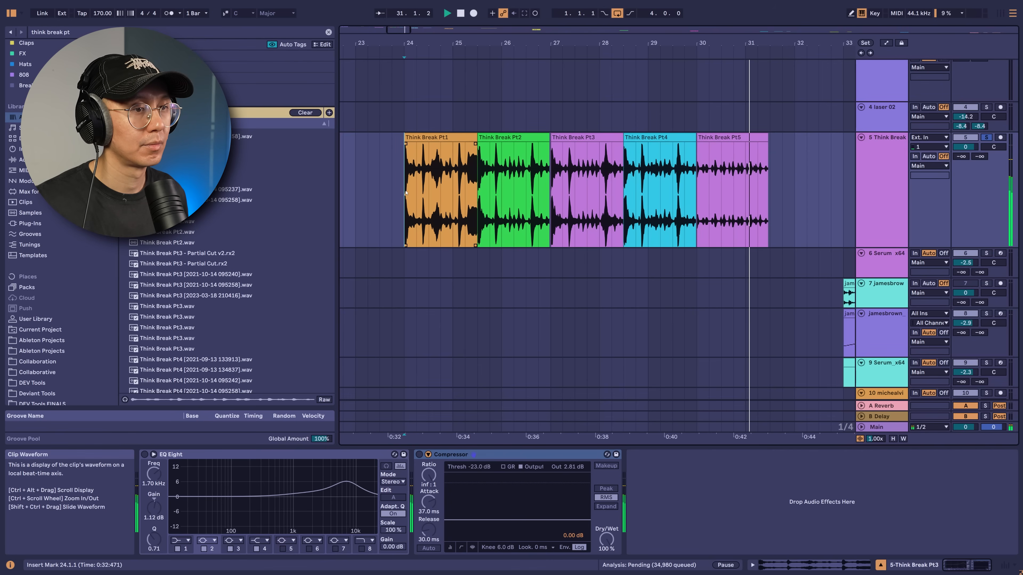
click(722, 134)
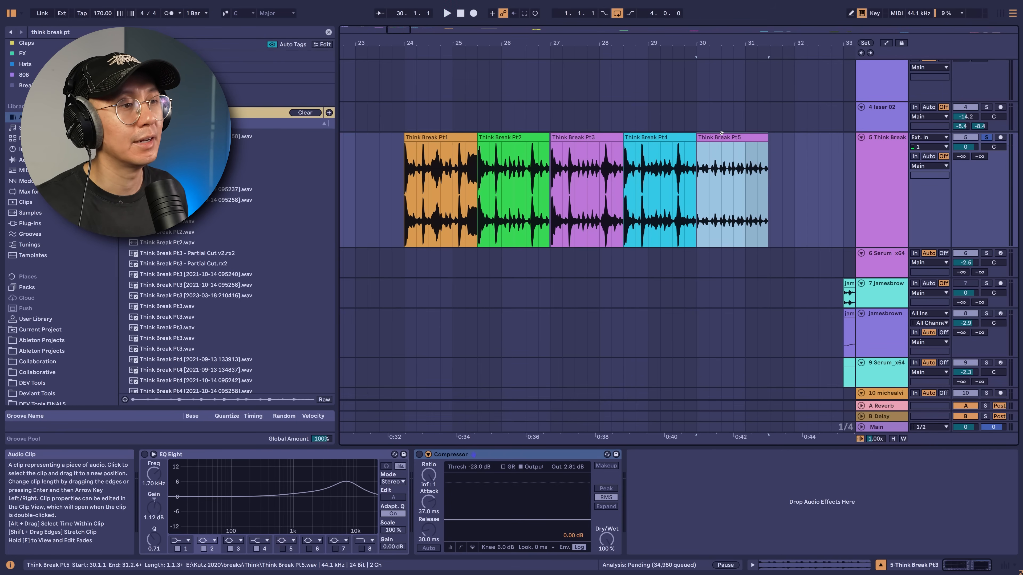
Zoom in on the Think Break Pt3 clip and audition it from several points
click(580, 138)
key(z)
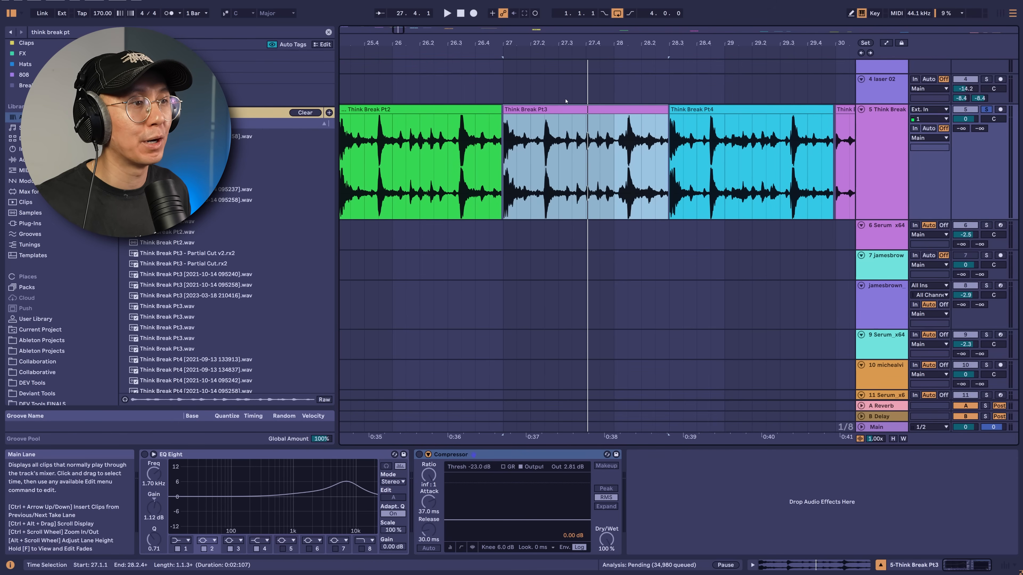
click(507, 170)
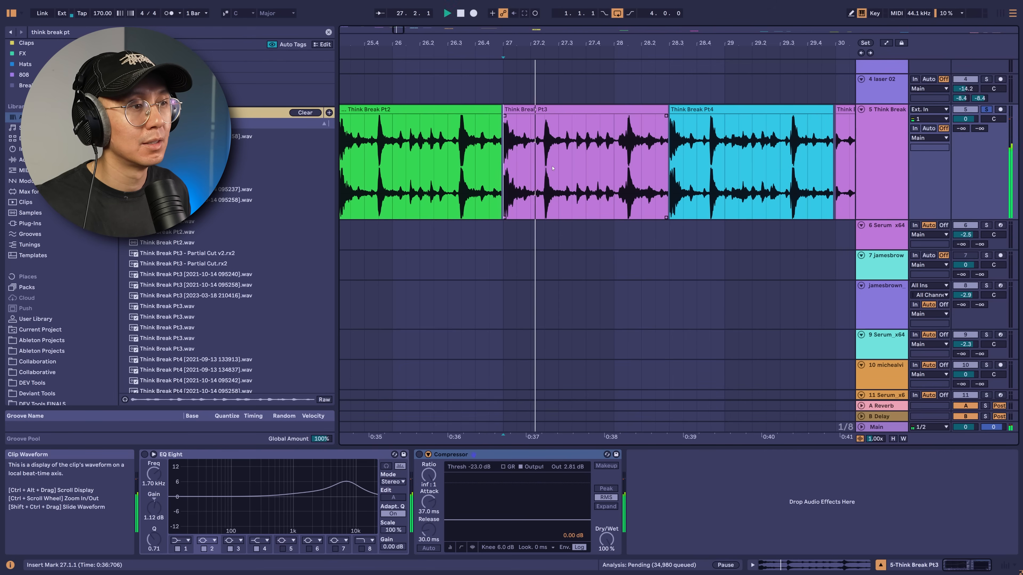
click(543, 164)
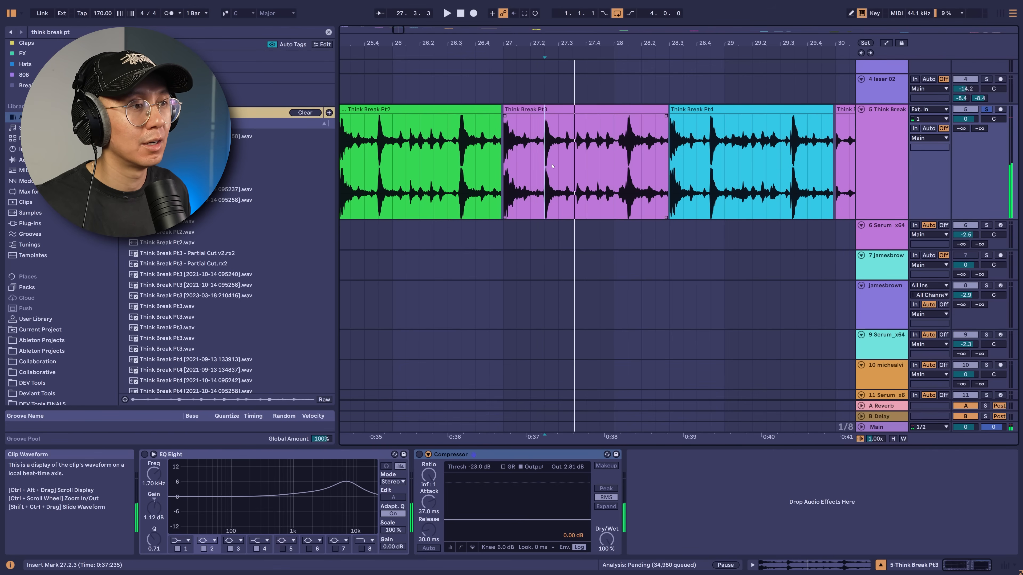
click(562, 164)
key(space)
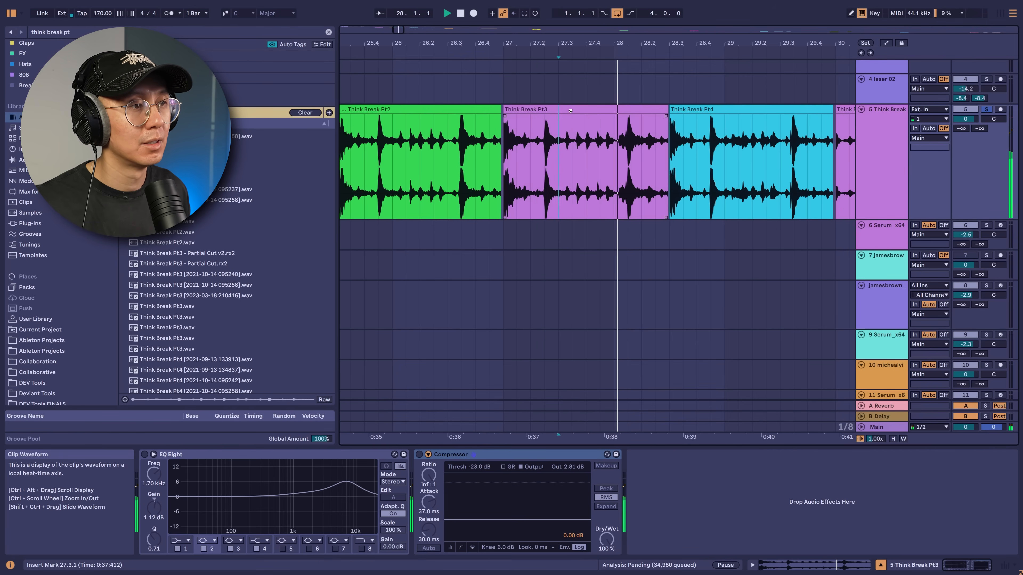
key(space)
Enable Warp on the Think Break Pt3 clip, time-stretch it to end at bar 28, and play it
double_click(631, 109)
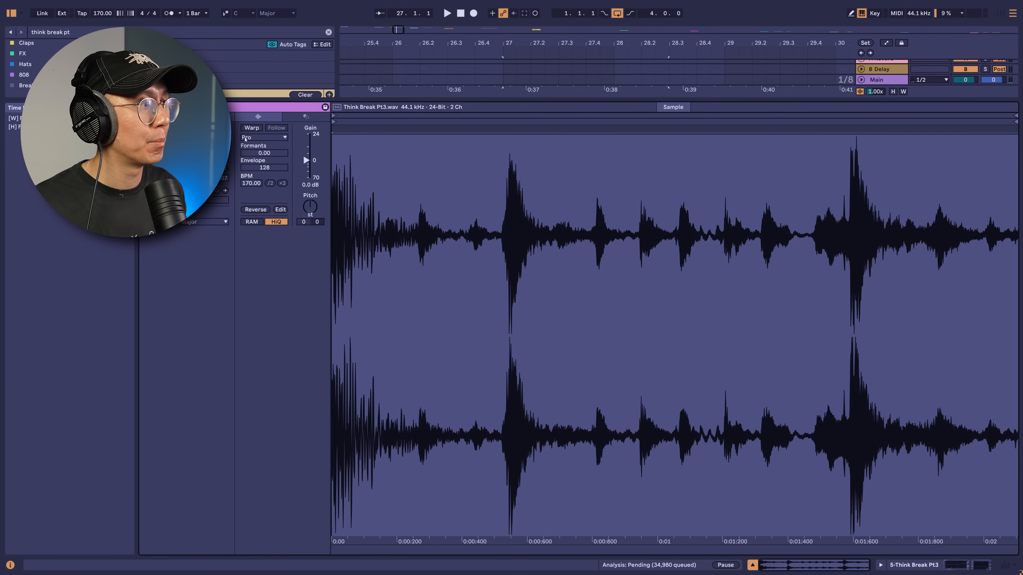
click(251, 127)
key(shift+Tab)
drag(668, 77, 615, 76)
click(565, 65)
key(space)
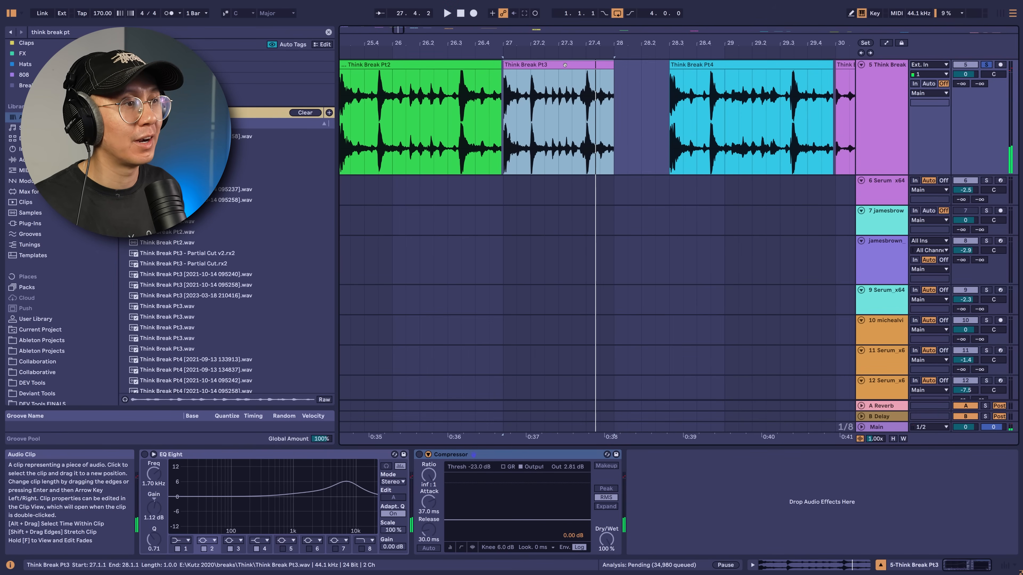
Open Think Break Pt3's clip settings and switch its warp mode between Complex and Complex Pro, ending on Complex Pro
double_click(565, 65)
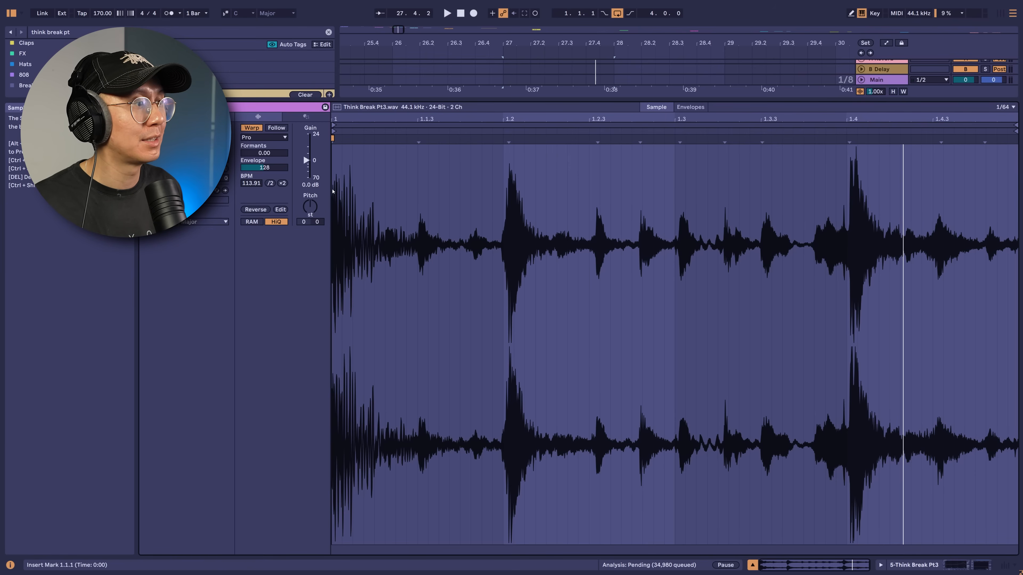
click(263, 137)
click(265, 180)
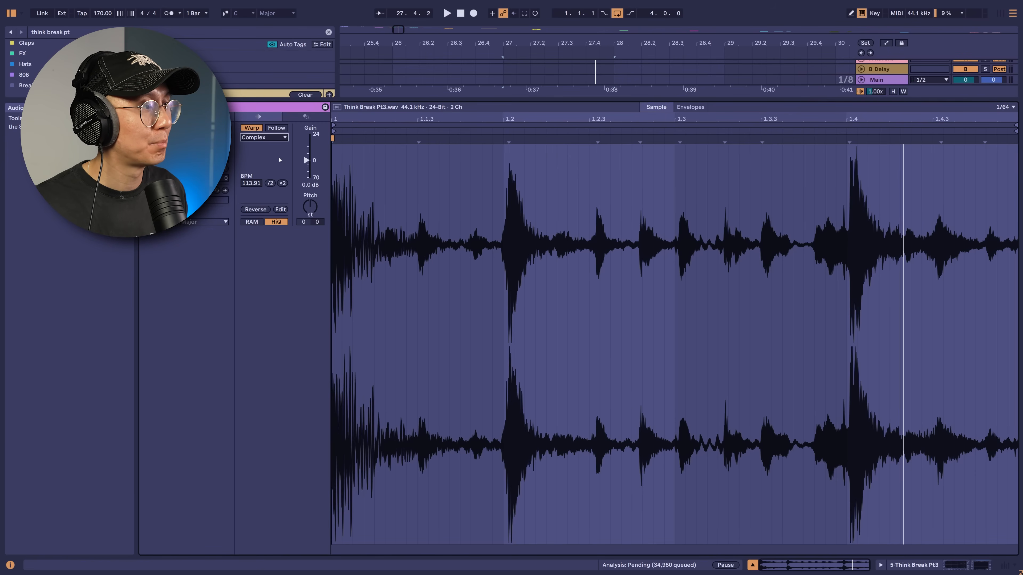
click(264, 137)
click(266, 188)
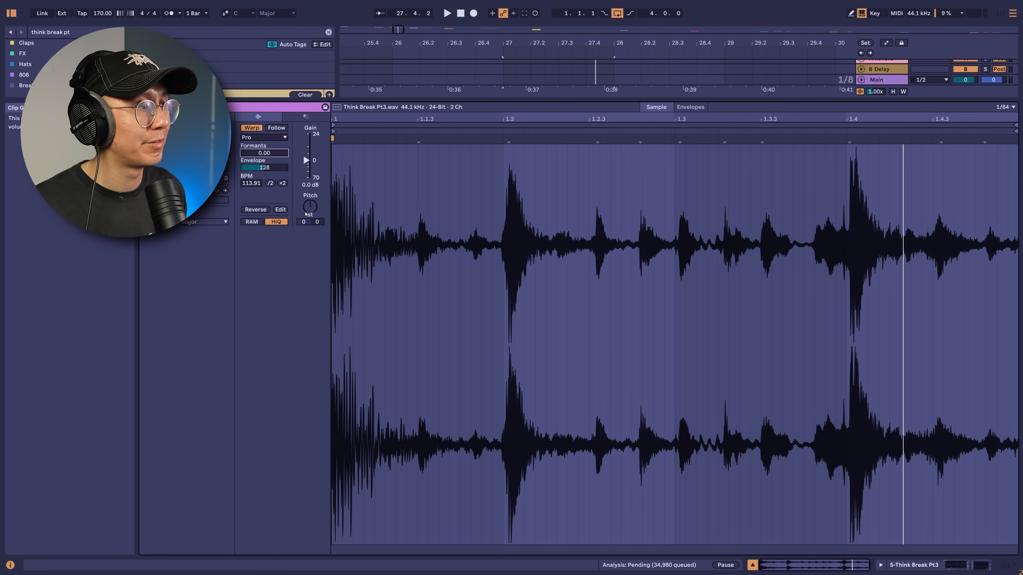
click(271, 138)
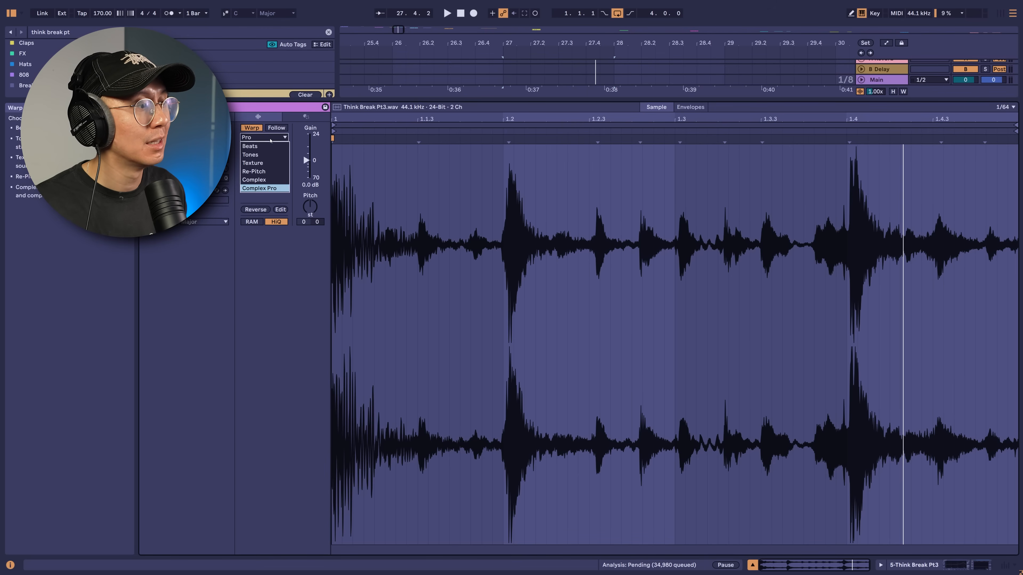
click(258, 180)
click(266, 137)
click(276, 188)
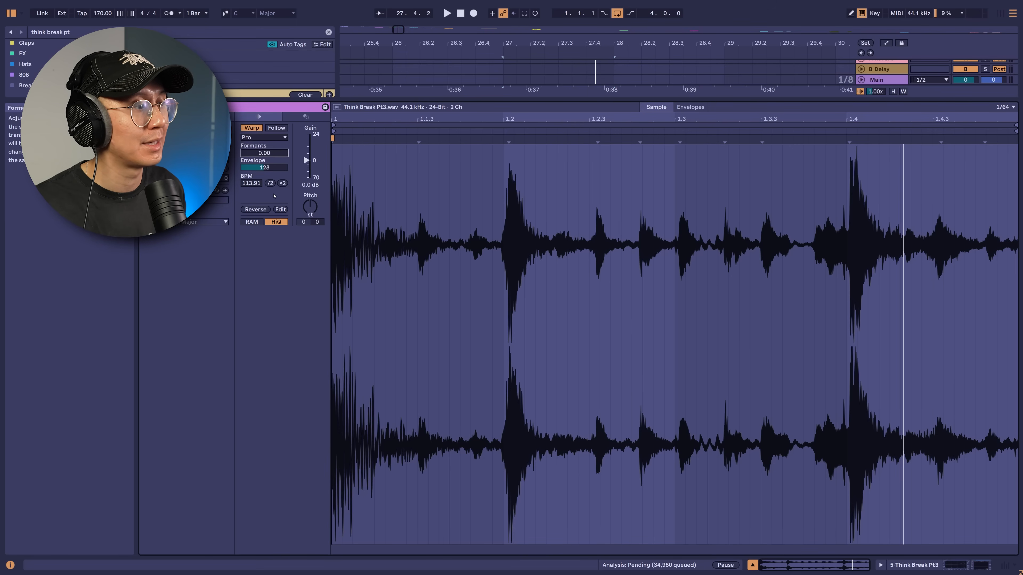
Transpose the Think Break Pt3 clip by +5 st, play it, and return to the arrangement's device view
scroll(319, 208, up, 5)
key(space)
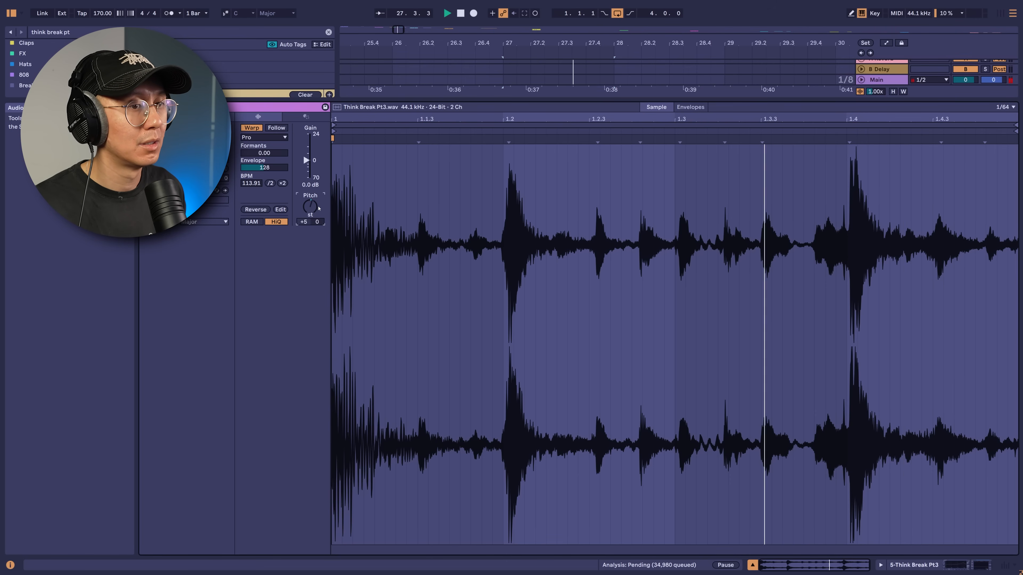
key(space)
key(shift+Tab)
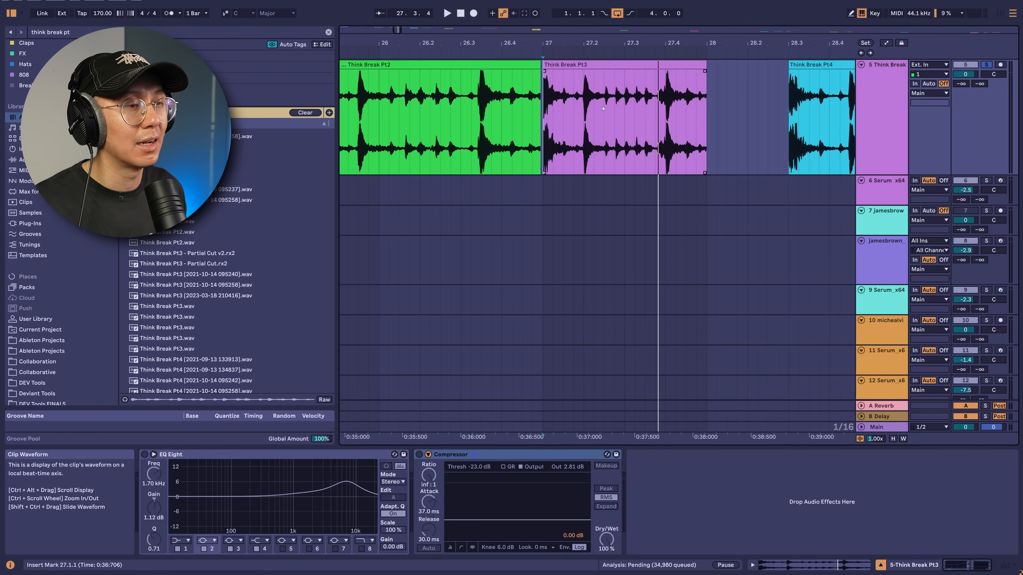
Copy the opening section of the Think Break Pt3 clip to 27.3.3 and play the result from bar 27
drag(603, 108, 545, 108)
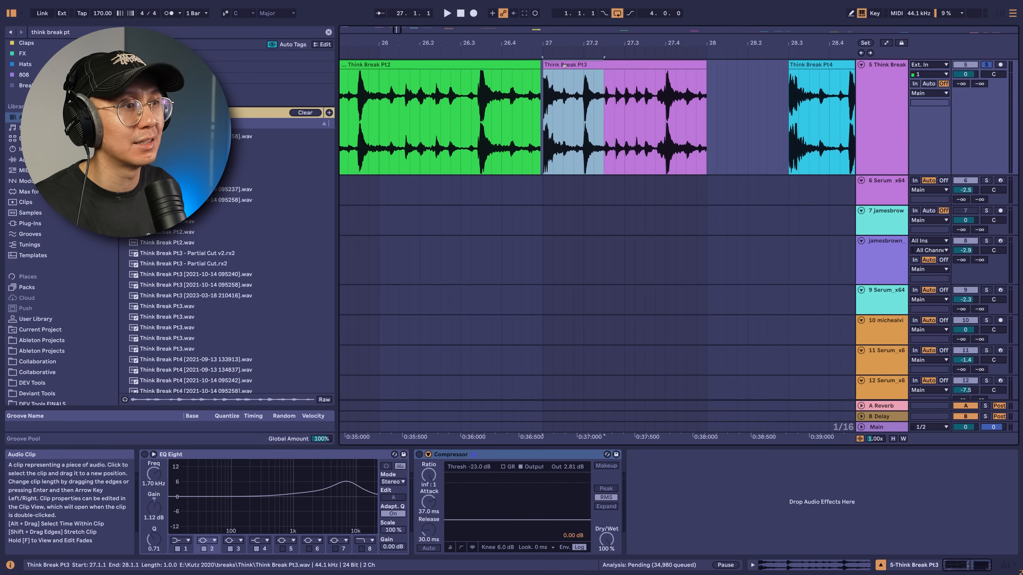
ctrl+drag(564, 65, 667, 65)
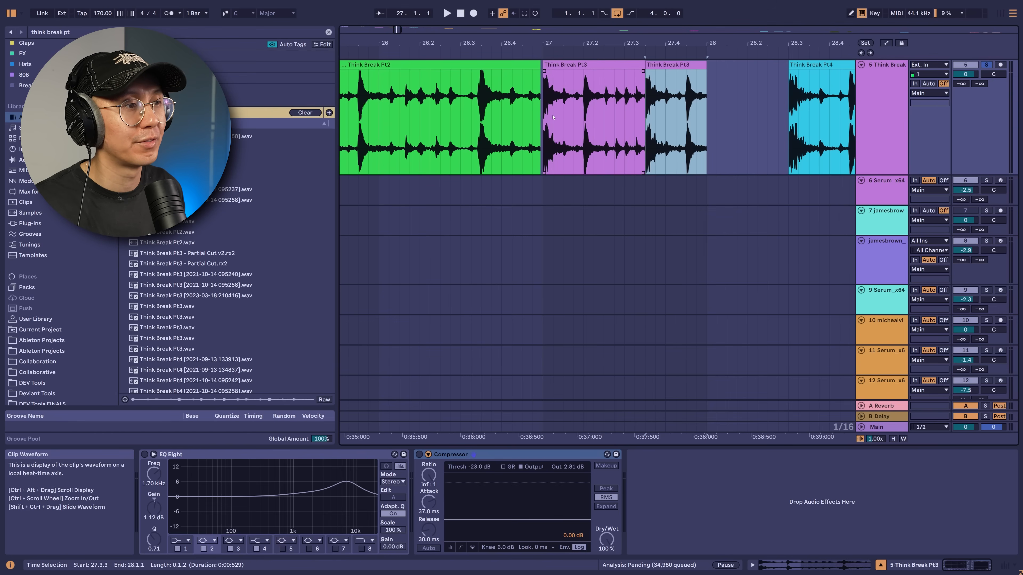
click(543, 124)
key(space)
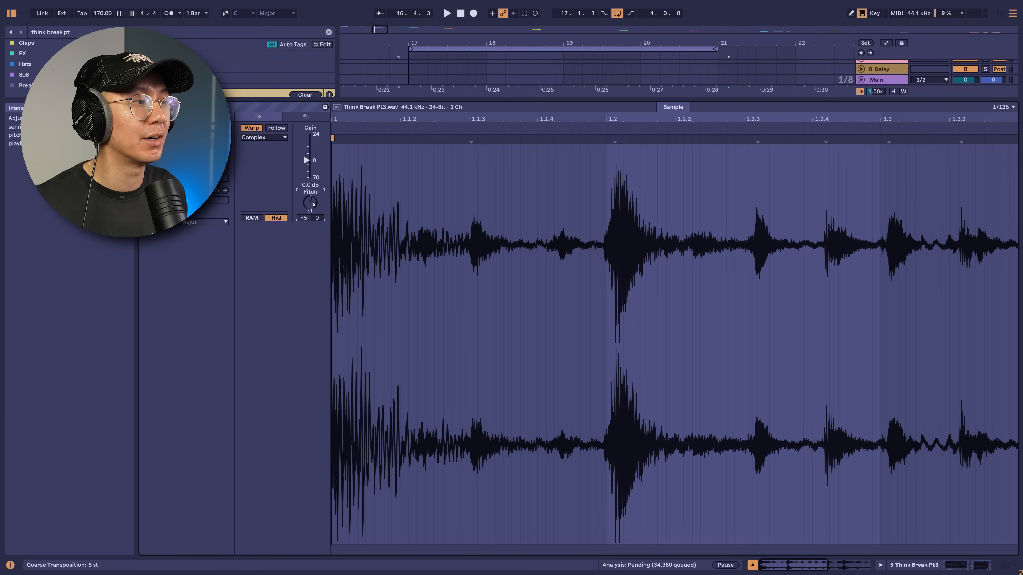
Transpose the Think Break Pt3 clips at bars 17 to 21 up to +7 st, lower the pitch again, and play from bar 17
key(space)
drag(313, 204, 313, 196)
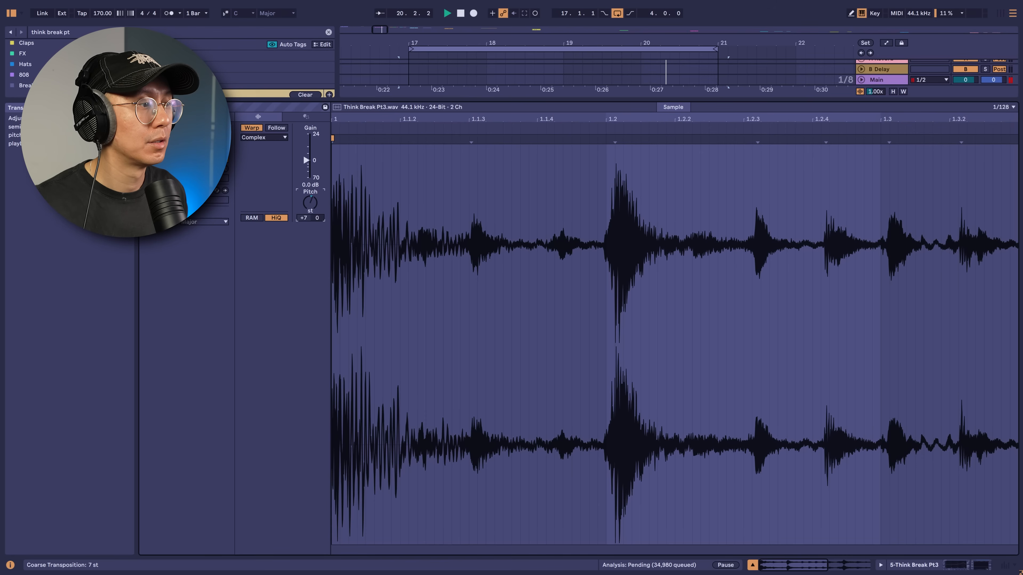
drag(314, 204, 314, 209)
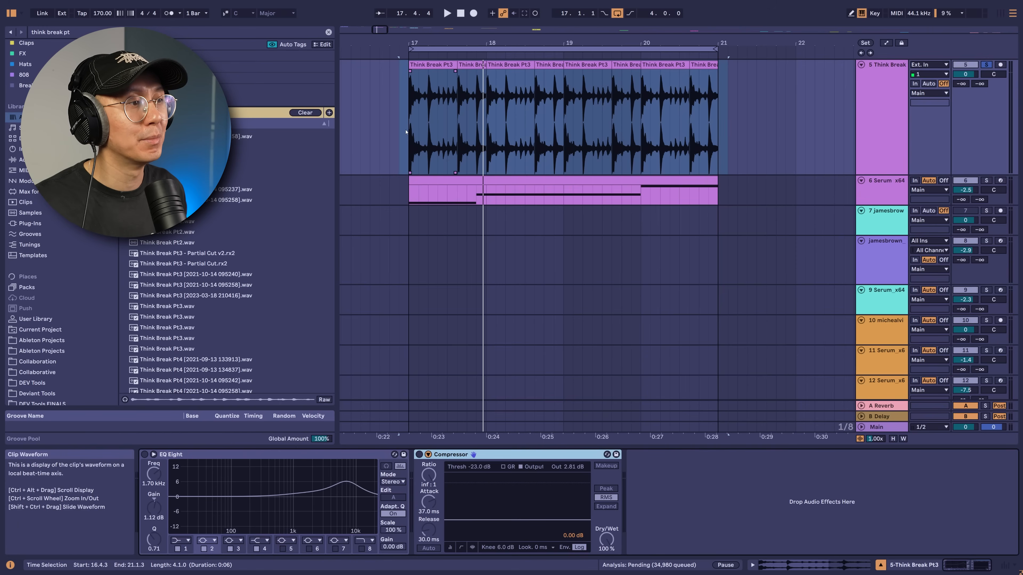
click(409, 132)
click(410, 131)
key(space)
Enlarge the EQ Eight curve display and set band 3 to 7.26 kHz with 5.34 dB gain while auditioning the break
click(154, 454)
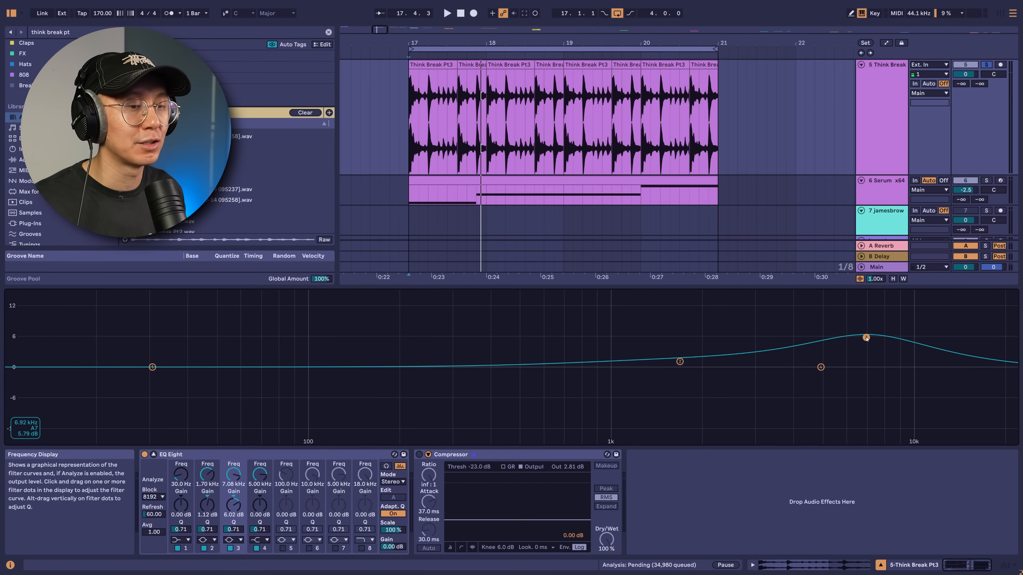
drag(866, 337, 867, 337)
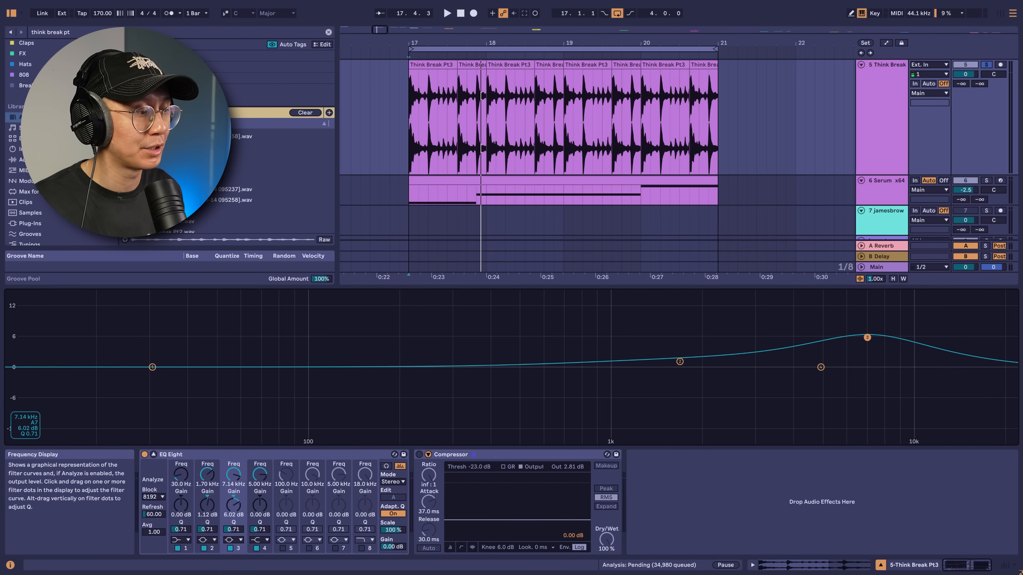
key(space)
mouse_move(867, 338)
mouse_down()
mouse_move(870, 369)
mouse_move(867, 322)
mouse_move(888, 322)
mouse_move(831, 313)
mouse_move(870, 341)
mouse_up()
key(space)
key(space)
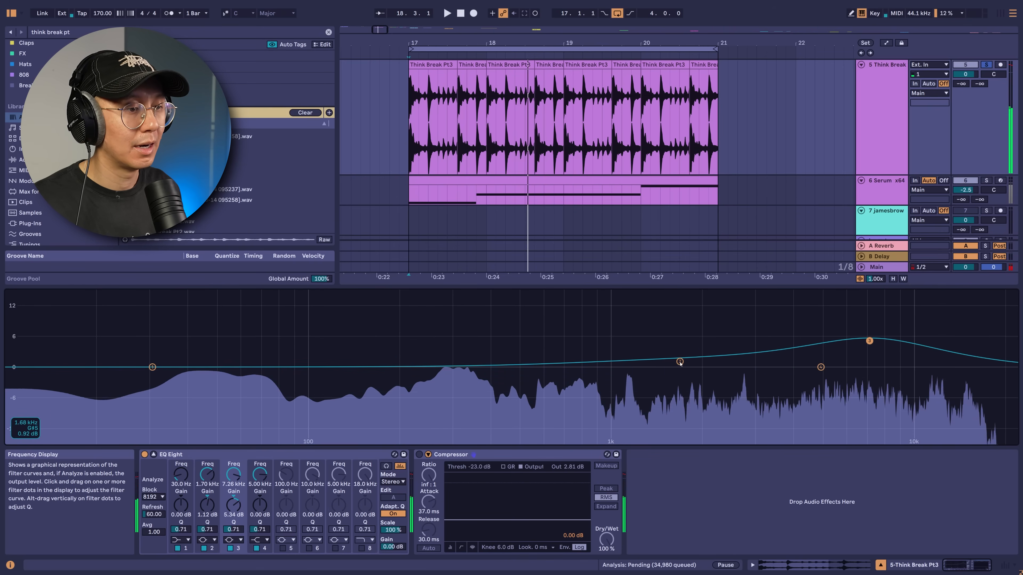
Set EQ Eight's band 2 to 1.75 kHz with 1.59 dB gain and play the break from bar 17
mouse_move(690, 361)
mouse_down()
mouse_move(669, 307)
mouse_move(680, 323)
mouse_move(683, 303)
mouse_move(683, 359)
mouse_up()
key(space)
key(space)
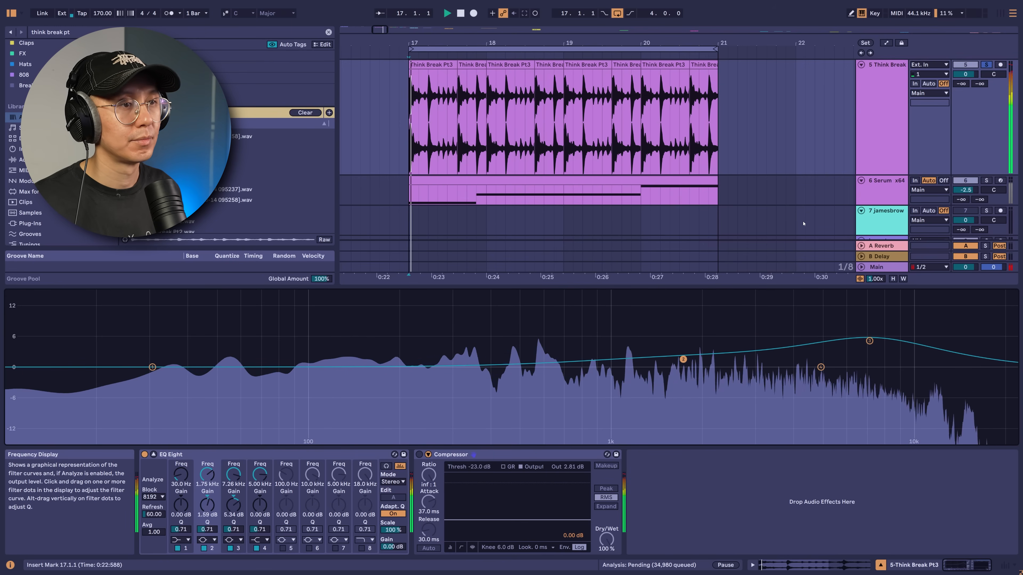
key(space)
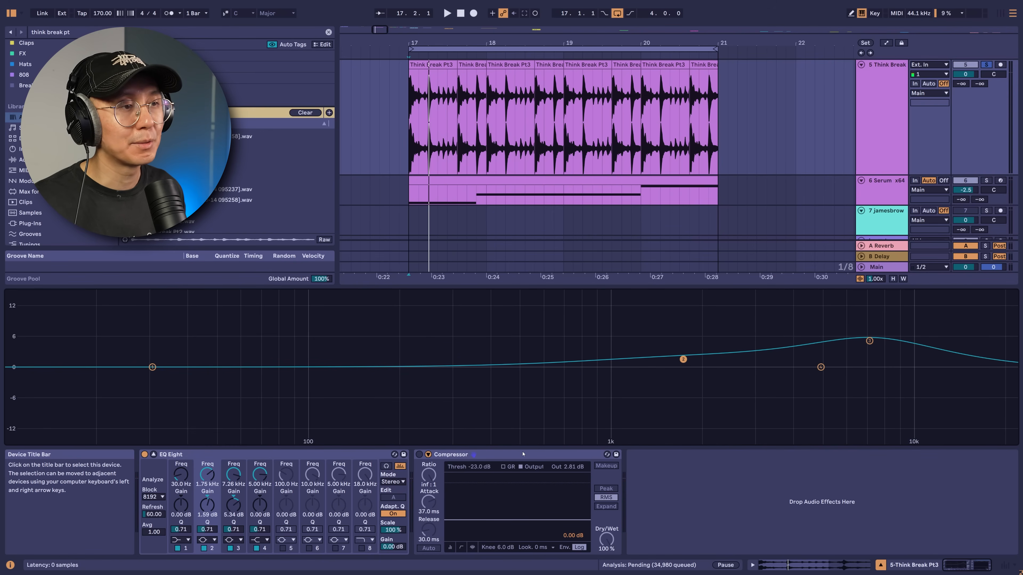
Activate the Compressor, set its attack to 0.01 ms, and reset its threshold to 0 dB
click(419, 455)
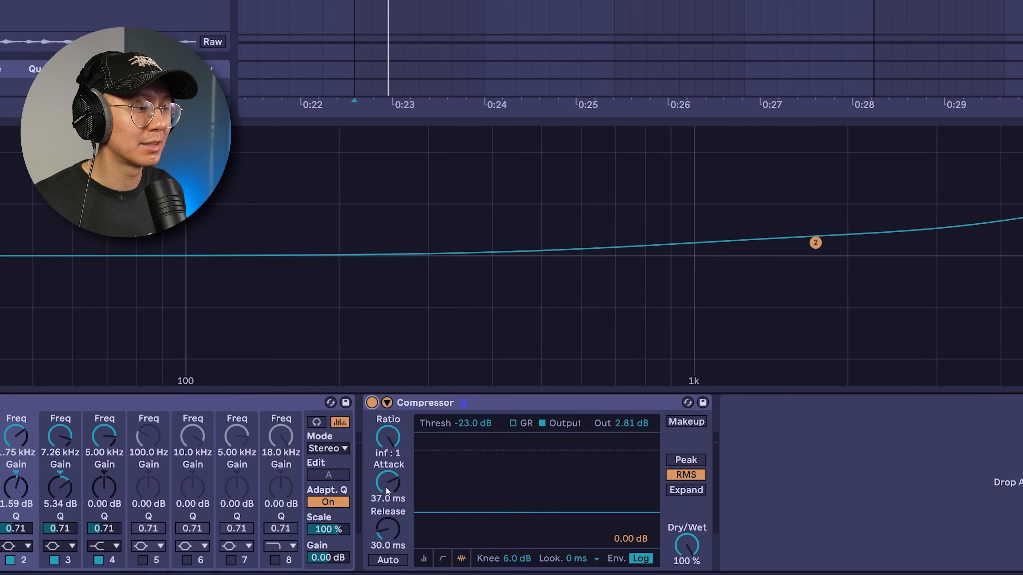
drag(428, 505, 428, 520)
click(470, 424)
key(Delete)
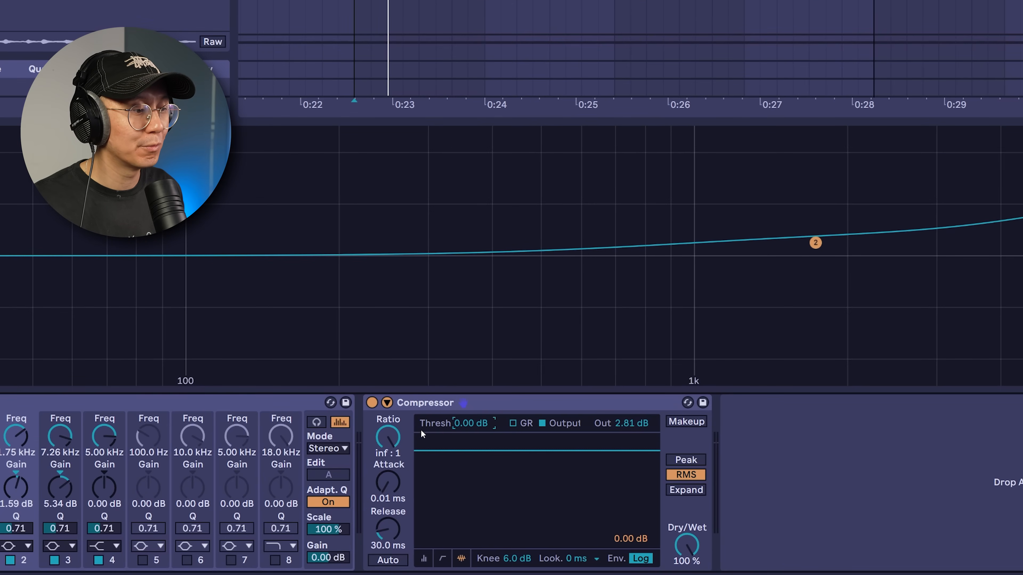
Lower the Compressor's threshold to -24.5 dB with the ratio kept at inf:1, and play the break
mouse_move(477, 424)
mouse_down()
mouse_move(477, 451)
mouse_move(467, 419)
mouse_up()
mouse_move(405, 430)
mouse_down()
mouse_move(405, 449)
mouse_move(388, 433)
mouse_up()
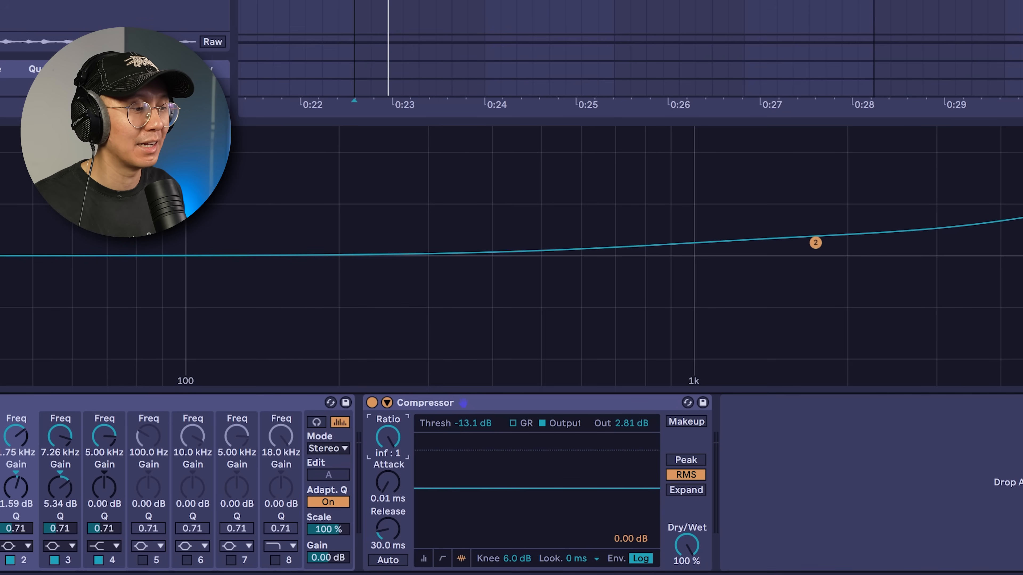
mouse_move(396, 443)
mouse_down()
mouse_move(396, 459)
mouse_move(388, 419)
mouse_move(388, 455)
mouse_move(388, 436)
mouse_up()
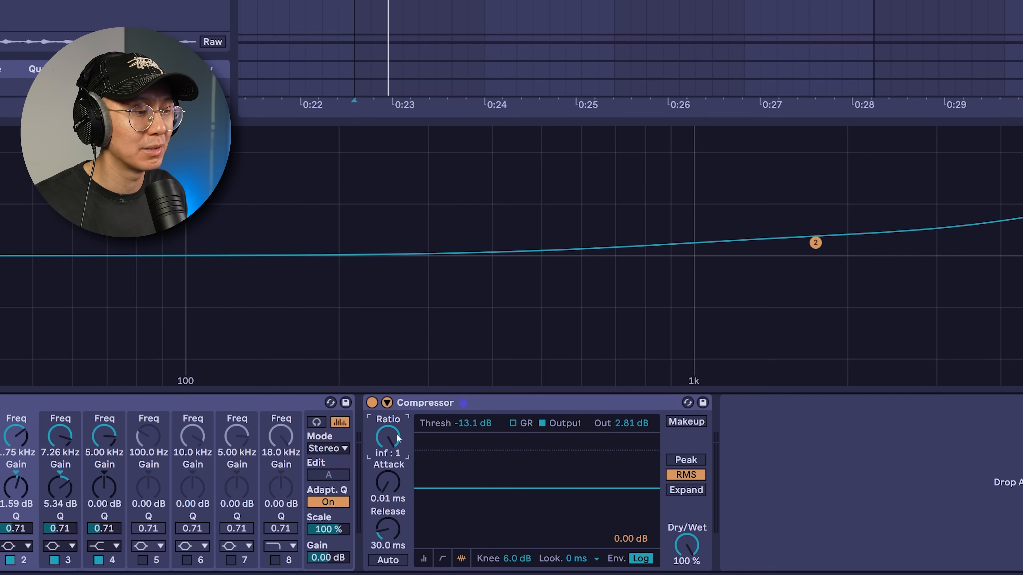
mouse_move(473, 423)
mouse_down()
mouse_move(473, 433)
mouse_move(473, 399)
mouse_move(473, 466)
mouse_up()
key(space)
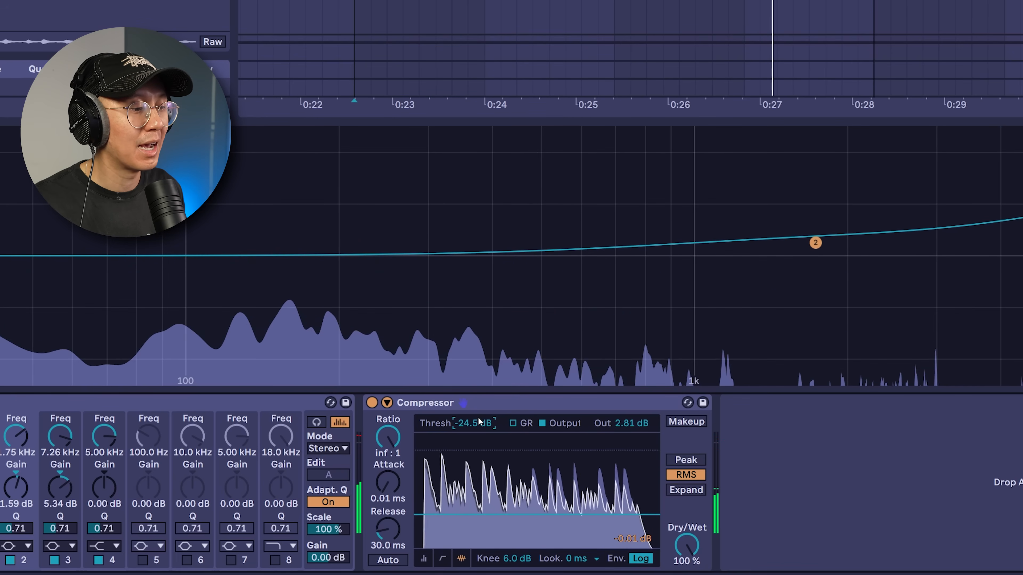
Replay the compressed break several times from bar 17 to examine how the 0.01 ms attack affects its transients
key(space)
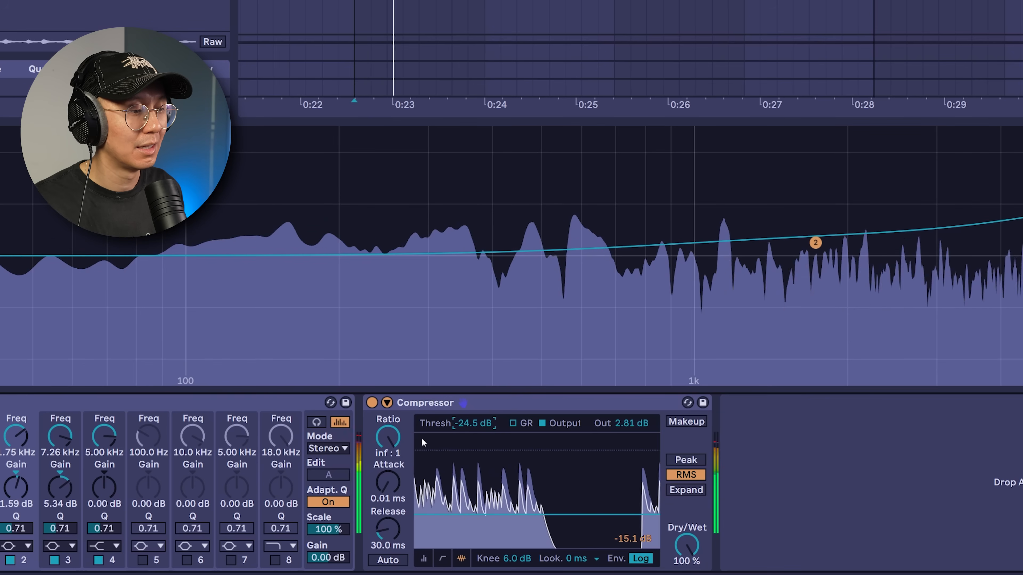
key(space)
key(space)
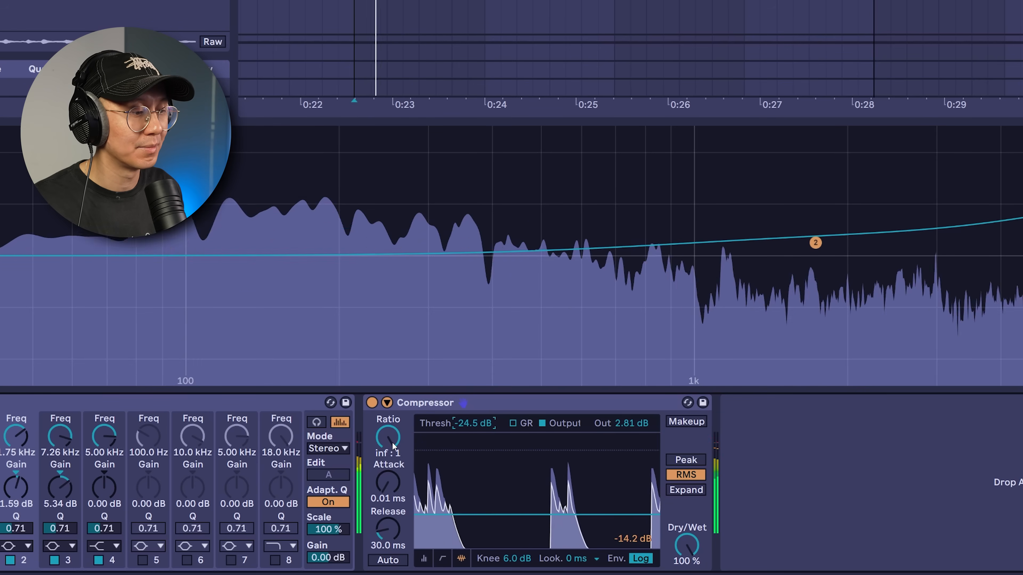
key(space)
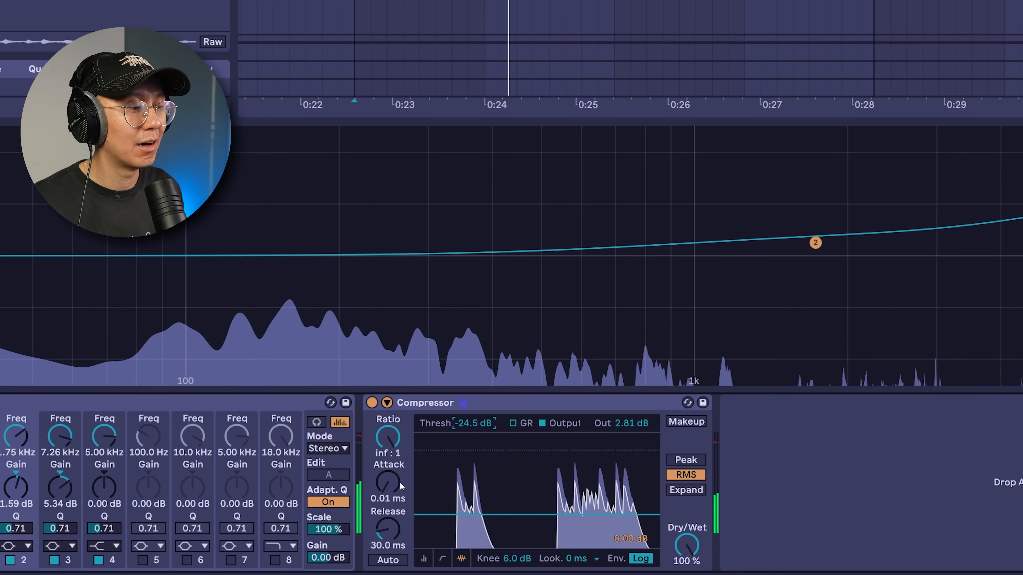
click(394, 482)
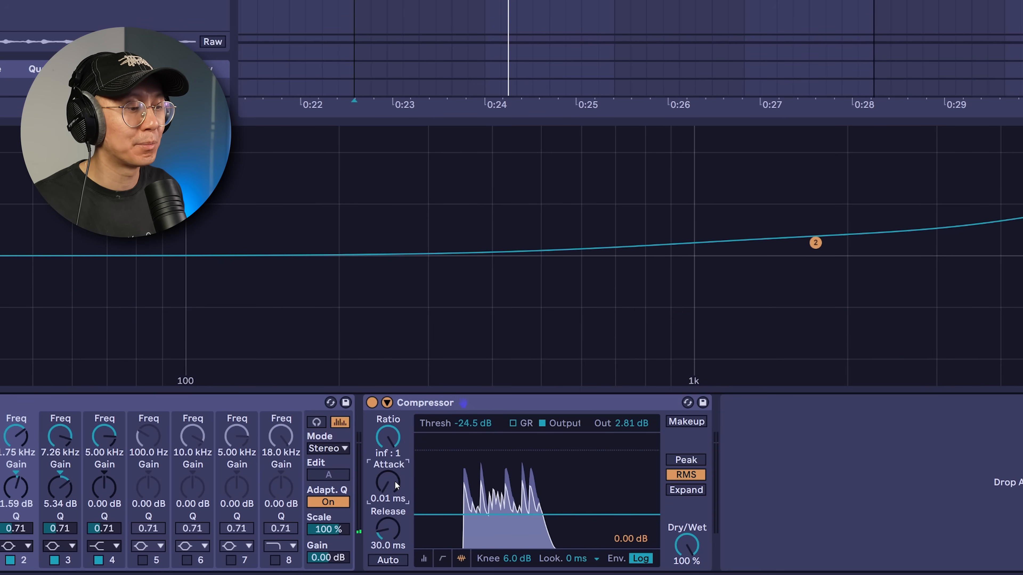
key(space)
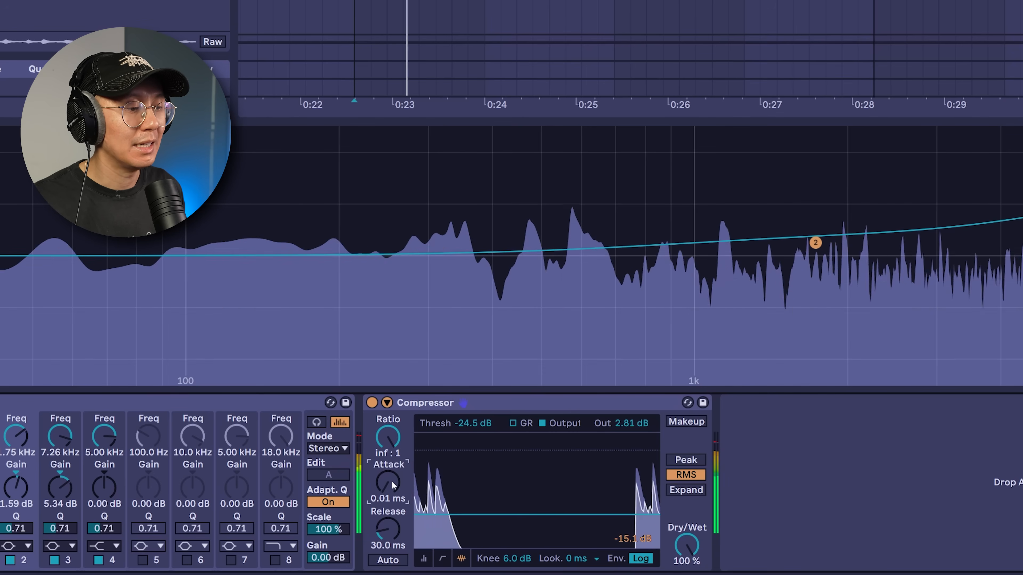
key(space)
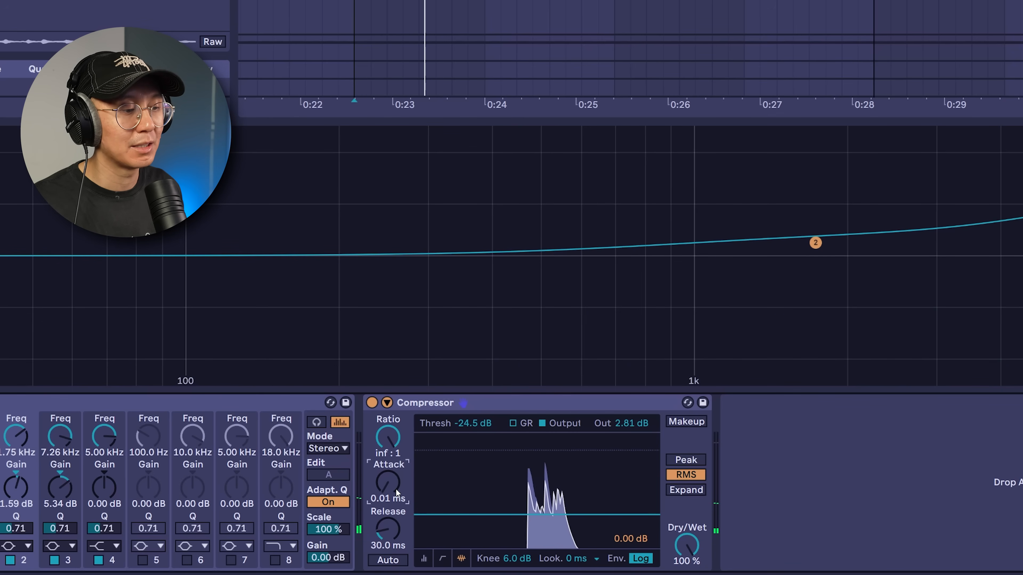
key(space)
key(space)
Lengthen the Compressor's attack to 40.8 ms while listening to the break
drag(394, 488, 394, 462)
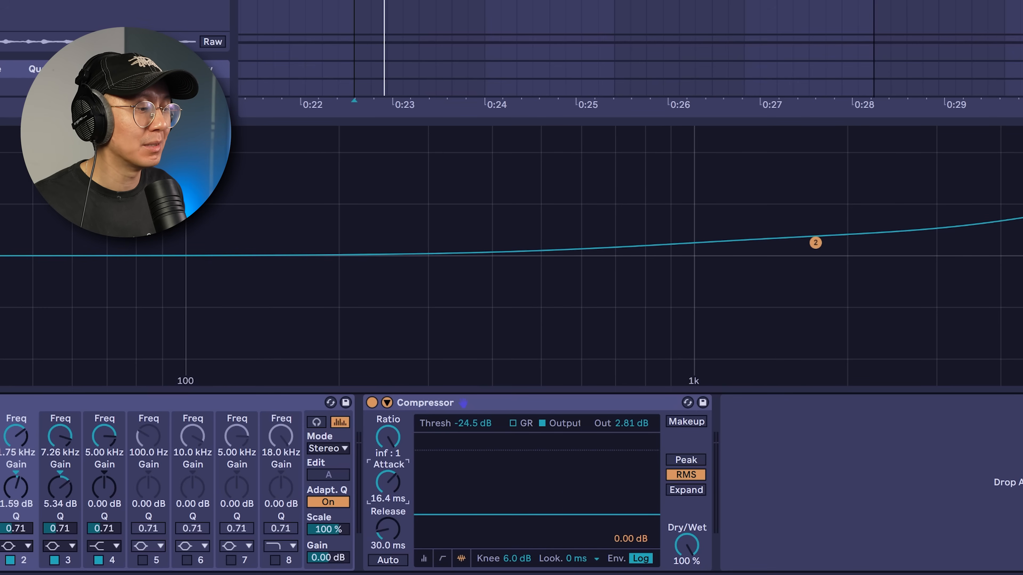
drag(395, 477, 395, 471)
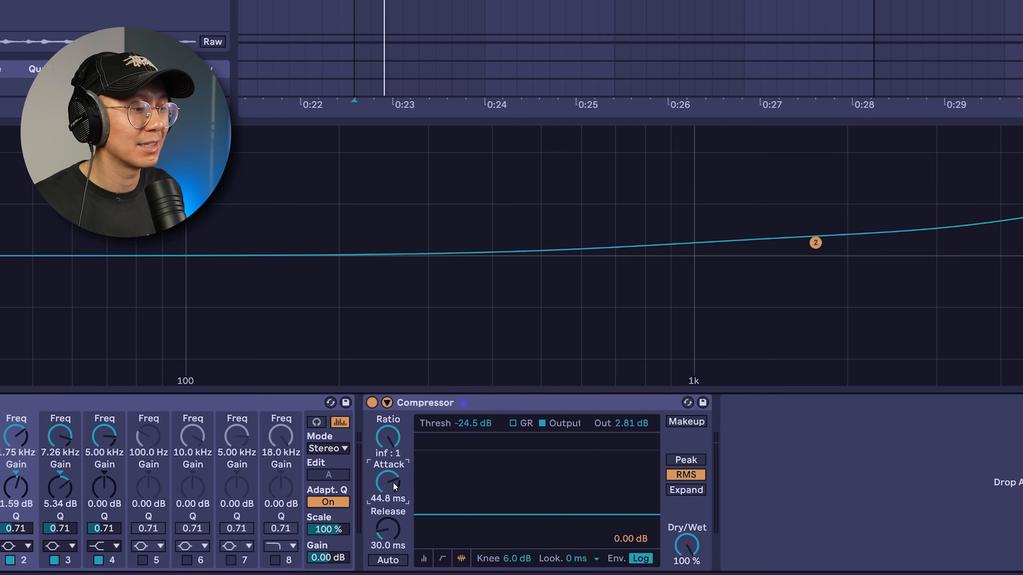
key(space)
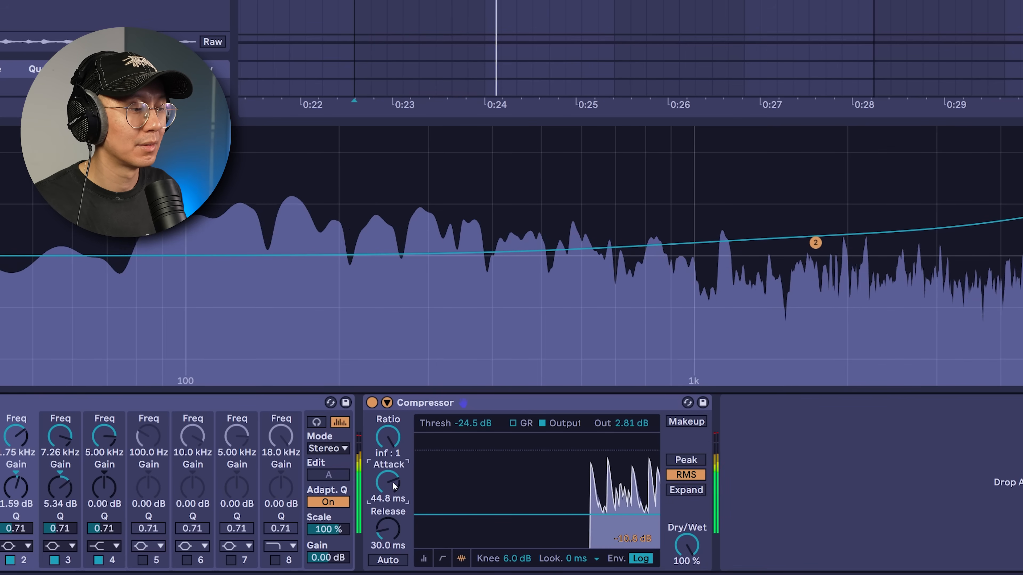
mouse_move(392, 483)
mouse_down()
mouse_move(391, 455)
mouse_move(390, 483)
mouse_up()
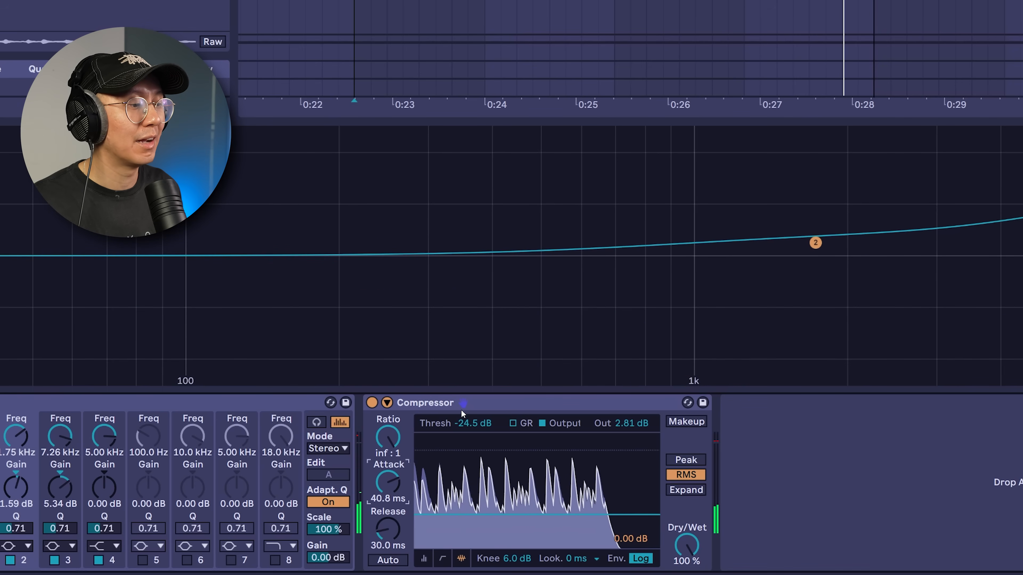
Compare the break with EQ Eight and the Compressor bypassed and re-enabled together, and nudge the Compressor's threshold
click(481, 401)
shift+click(146, 402)
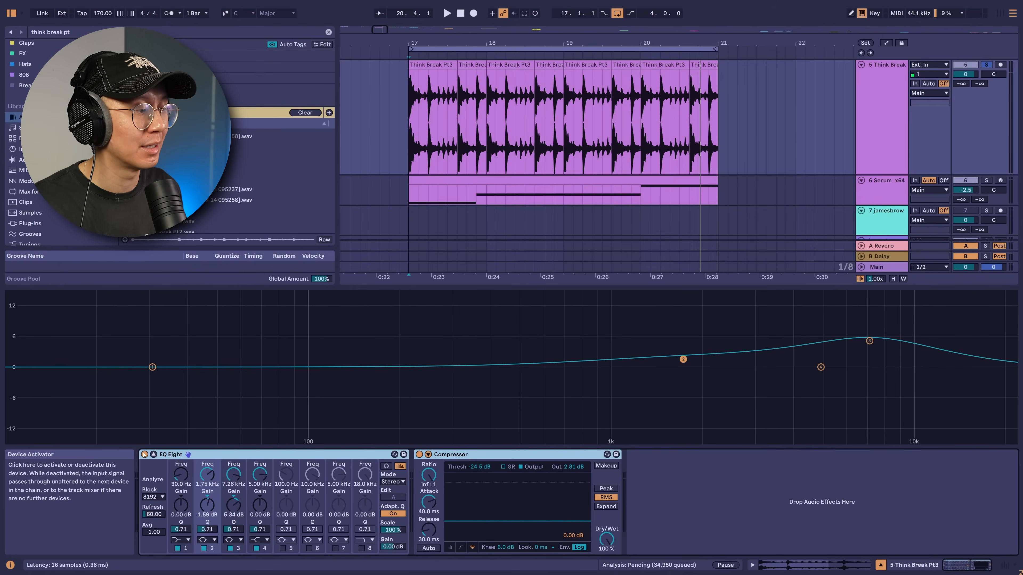
click(144, 455)
key(space)
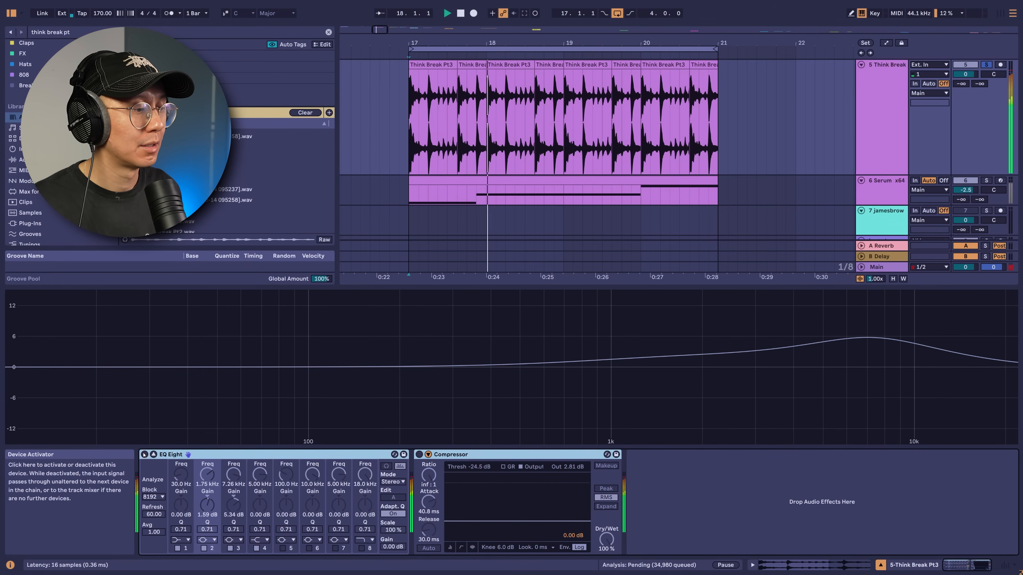
click(144, 454)
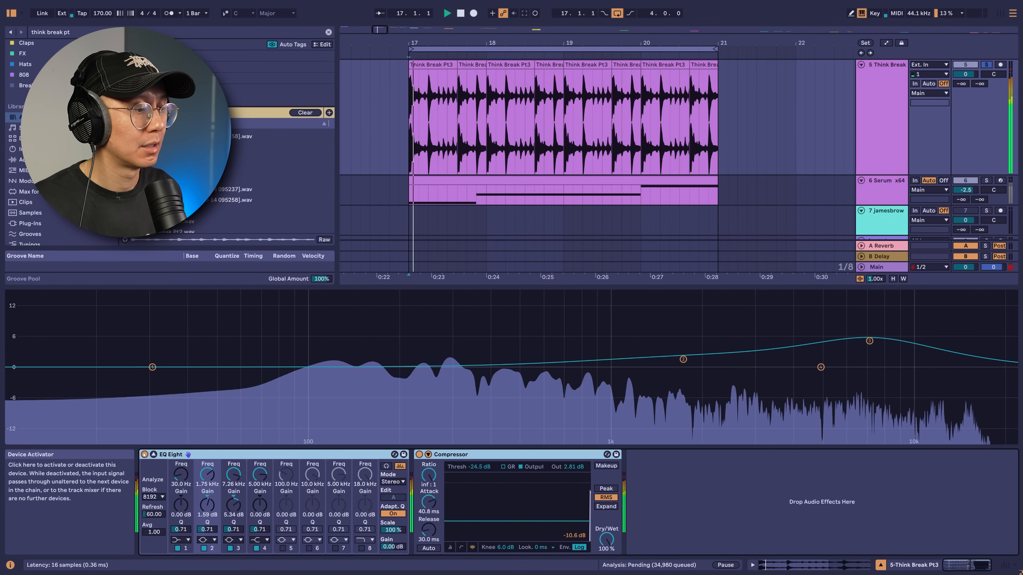
click(458, 455)
mouse_move(482, 468)
mouse_down()
mouse_move(482, 489)
mouse_move(482, 470)
mouse_up()
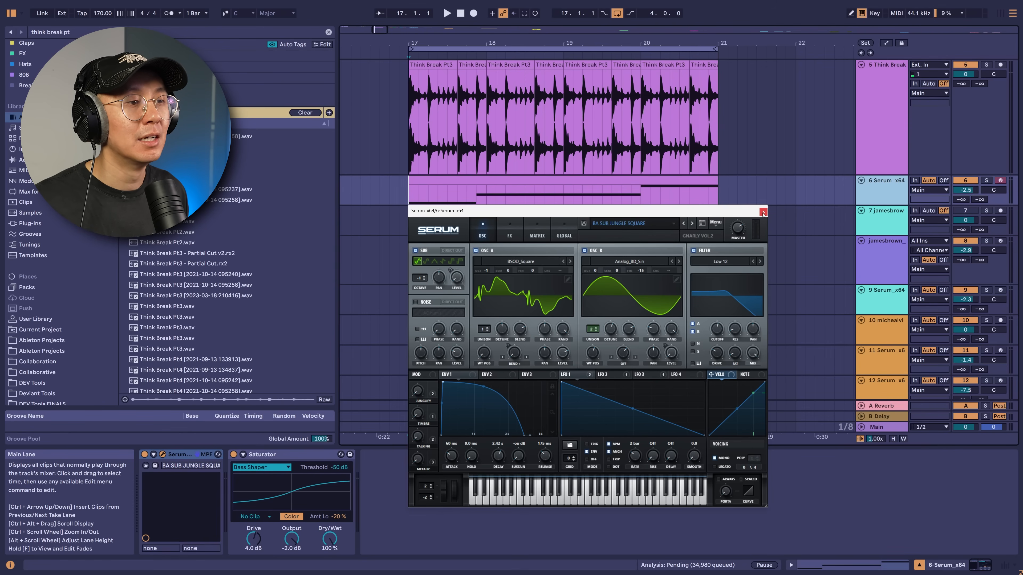
Close the Serum window and play the Think Break loop from bar 17 together with the Serum bass track
click(763, 212)
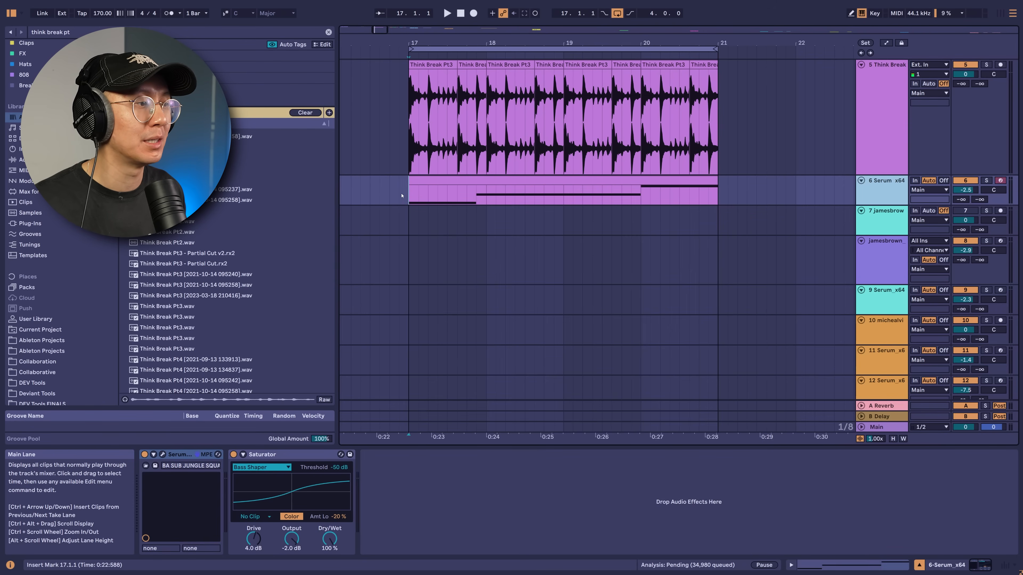
key(space)
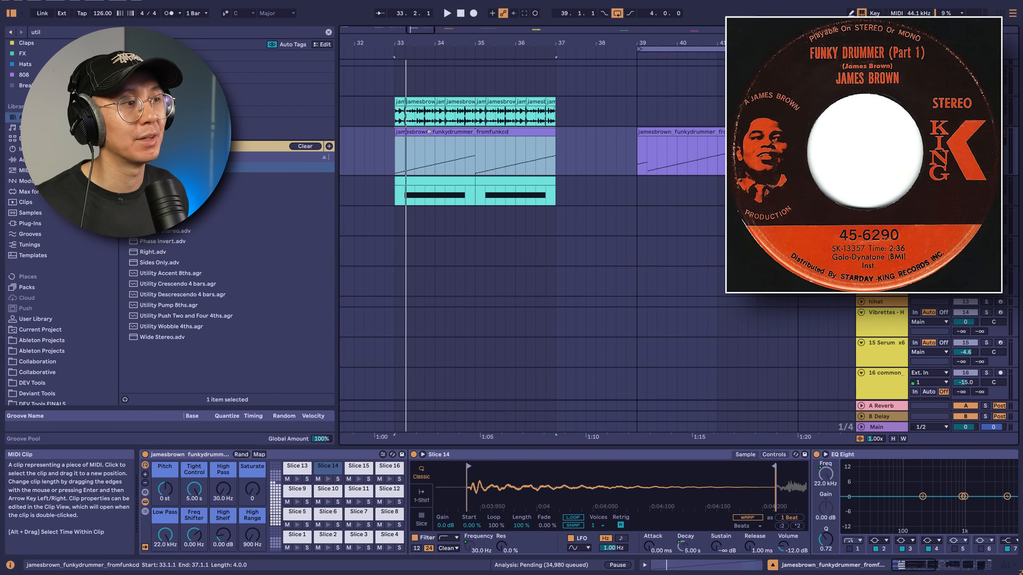
Open the slice notes of the jamesbrown_funkydrummer_fromfunkcd clip at bar 33, play it at a tempo of 170 BPM, and return to its device view
key(space)
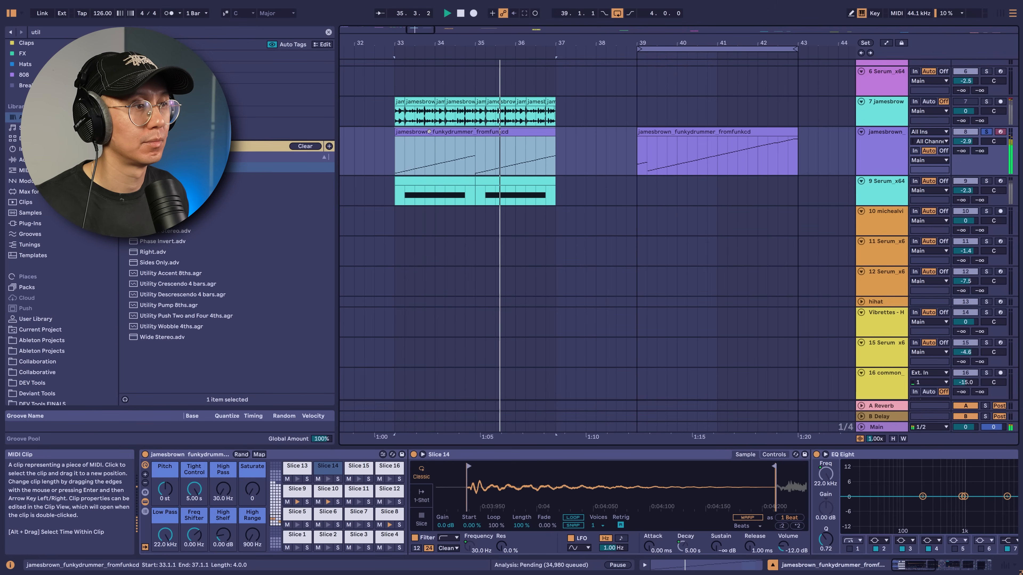
double_click(429, 131)
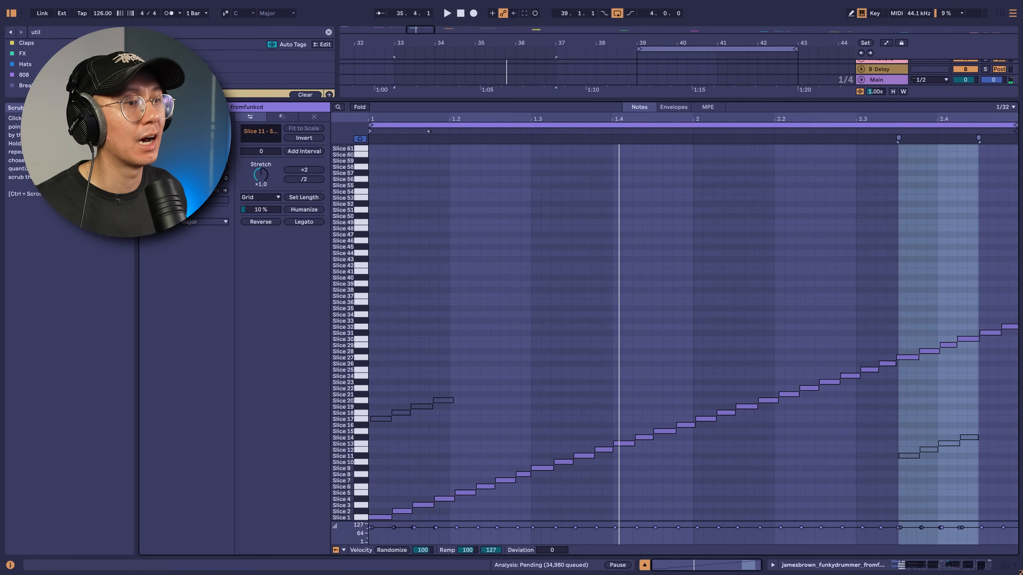
click(107, 16)
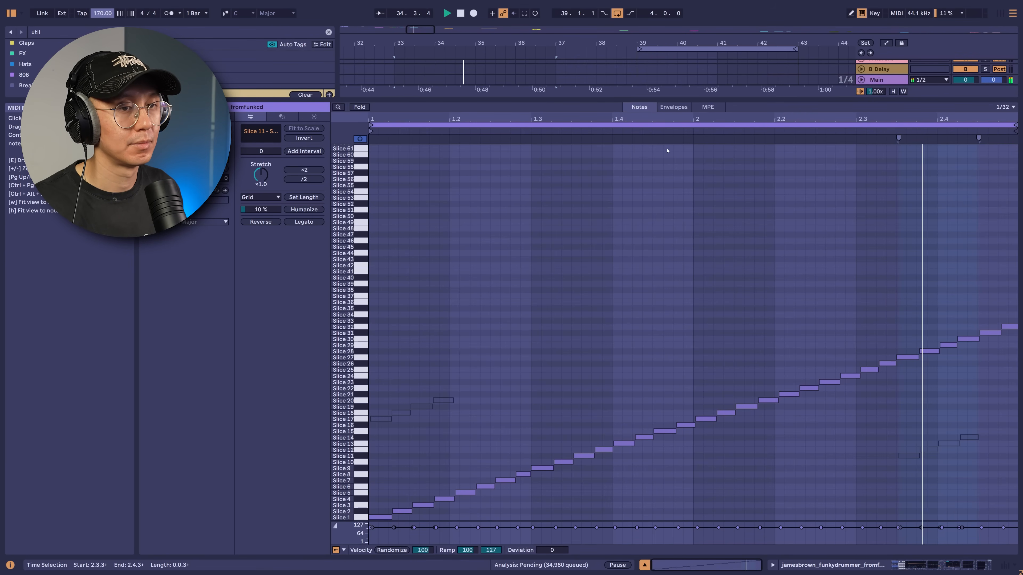
key(space)
key(shift+Tab)
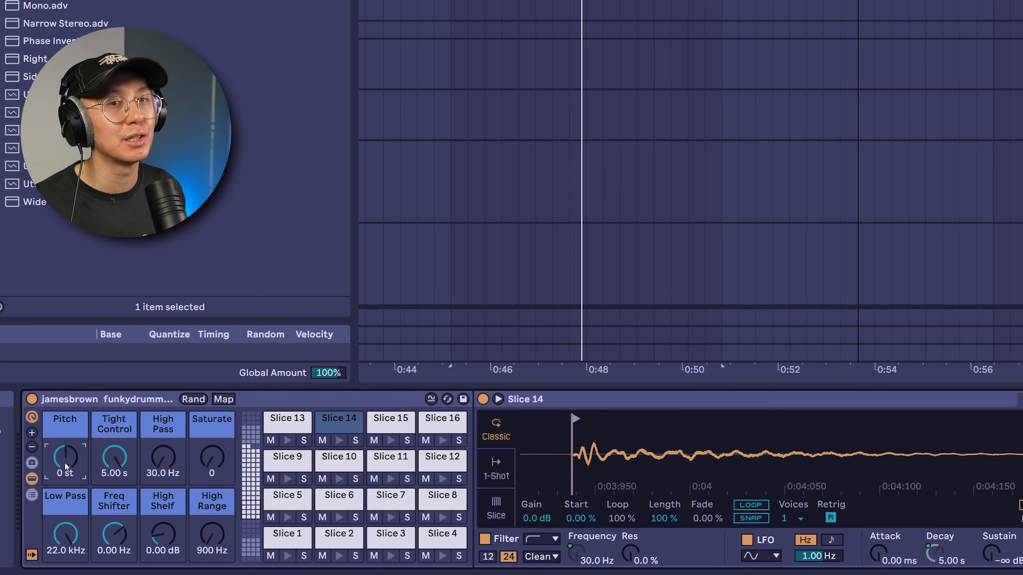
Raise the drum rack's Pitch macro to +8 st while listening to the sliced break
drag(68, 454, 68, 418)
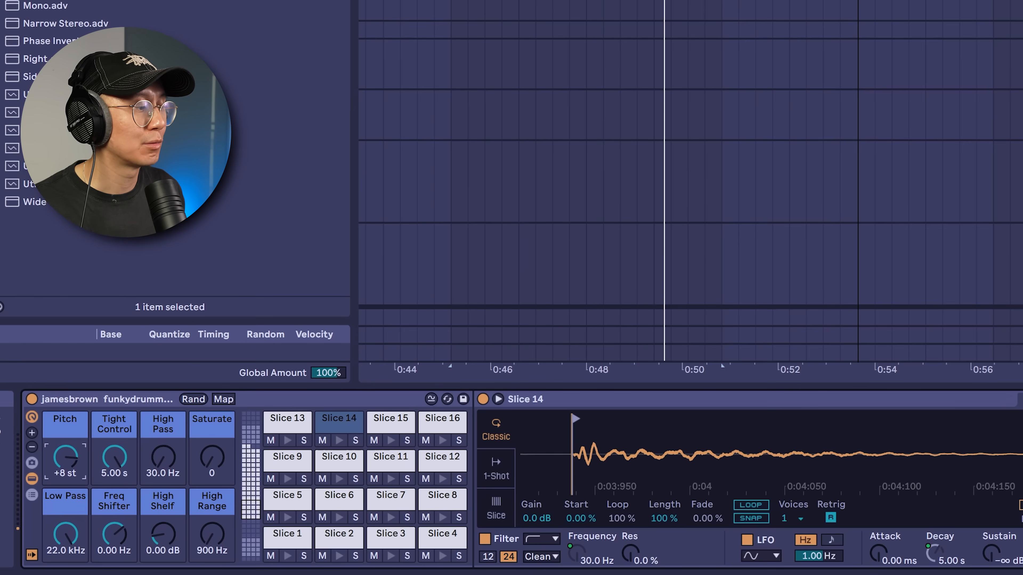
key(Down)
key(Up)
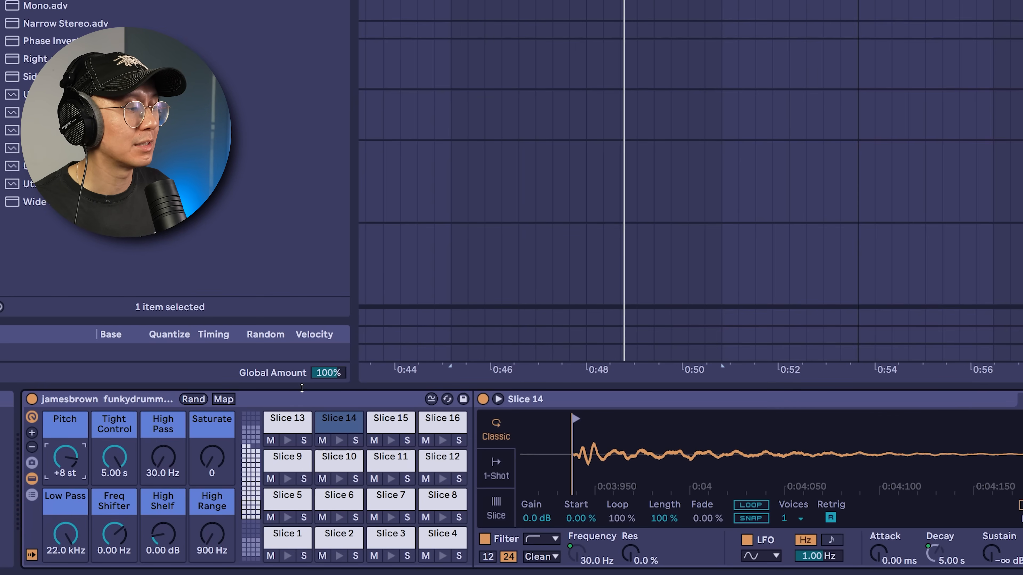
Shorten the drum rack's Tight Control macro to 1.14 s while playing the break
click(116, 432)
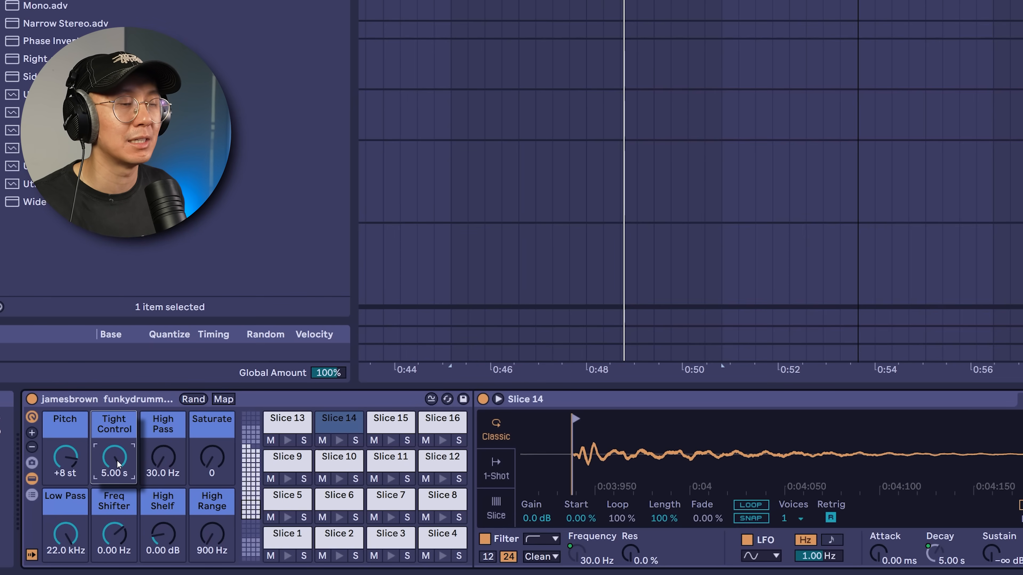
mouse_move(119, 464)
mouse_down()
mouse_move(119, 504)
mouse_move(118, 482)
mouse_up()
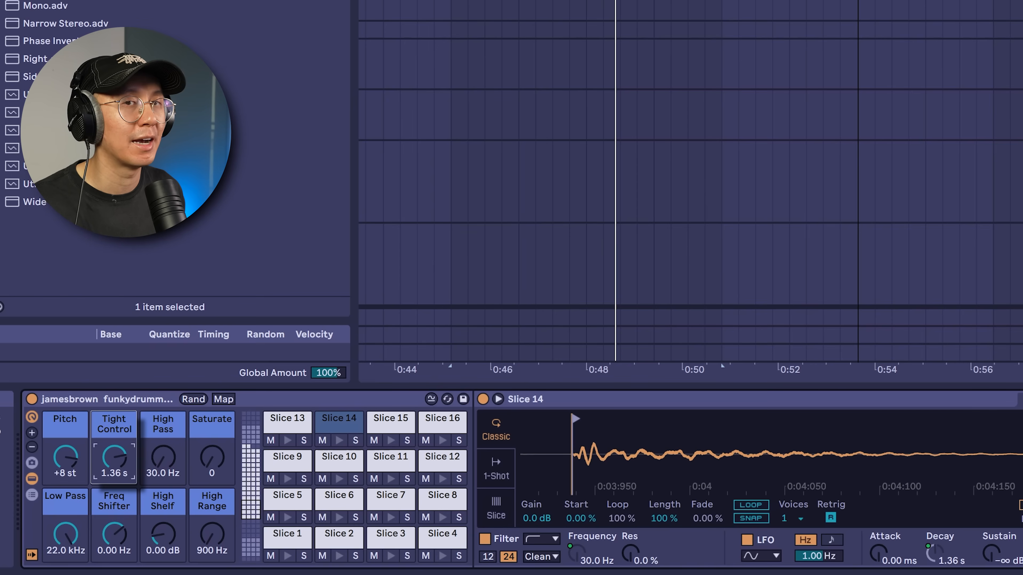
key(space)
mouse_move(114, 459)
mouse_down()
mouse_move(114, 474)
mouse_move(114, 443)
mouse_move(114, 461)
mouse_up()
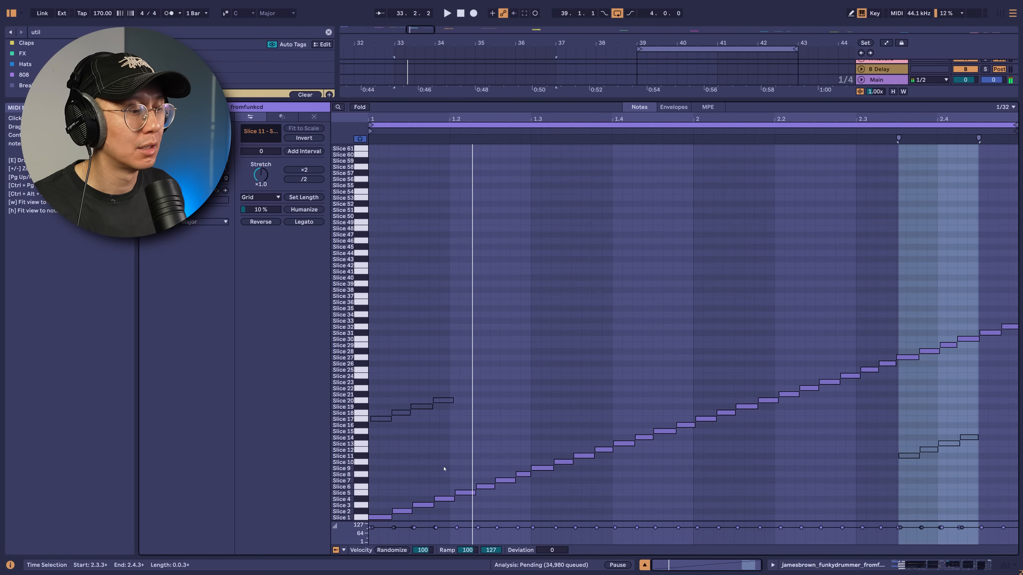
Deactivate the notes on slices 1–4 and 27–30, activate the replacement notes on slices 17–20 and 11–14, and play the pattern
drag(444, 469, 367, 521)
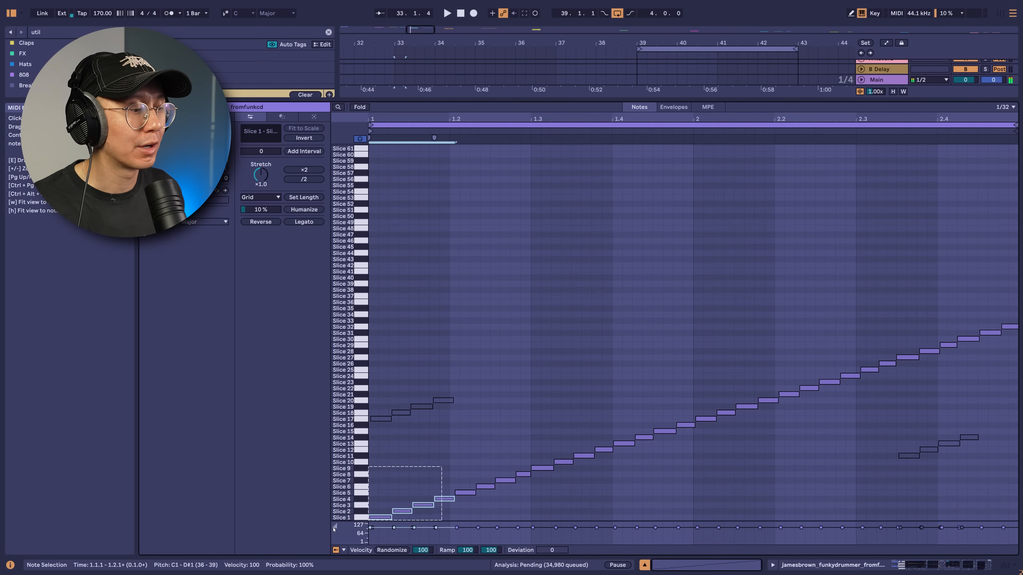
click(492, 361)
drag(365, 419, 364, 401)
key(ctrl+z)
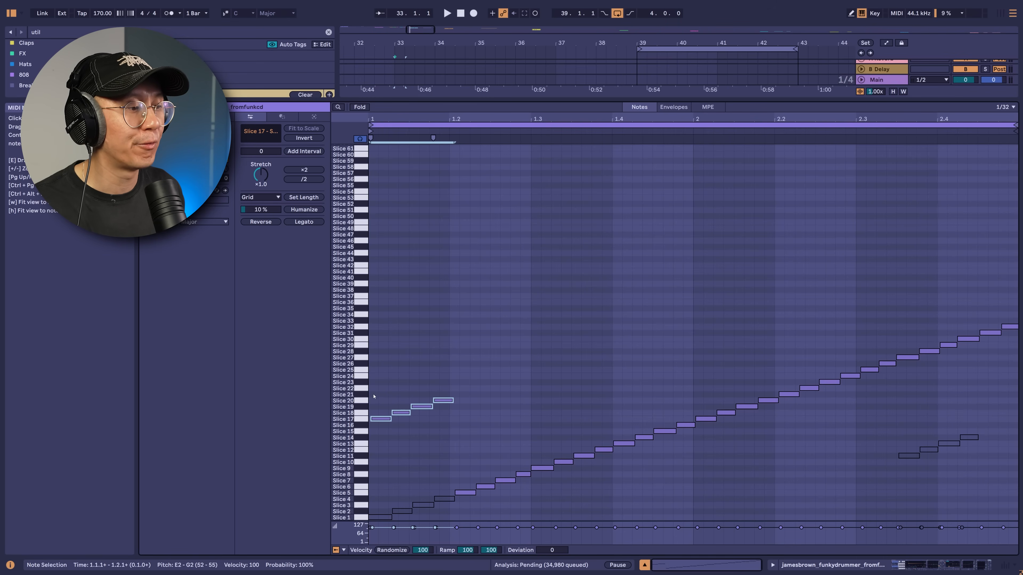
key(space)
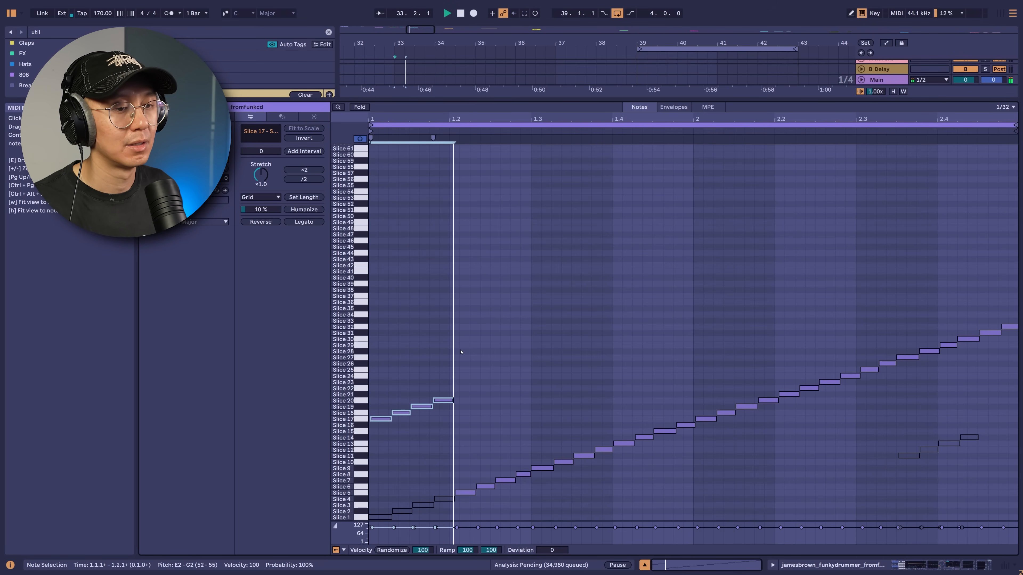
drag(911, 379, 959, 321)
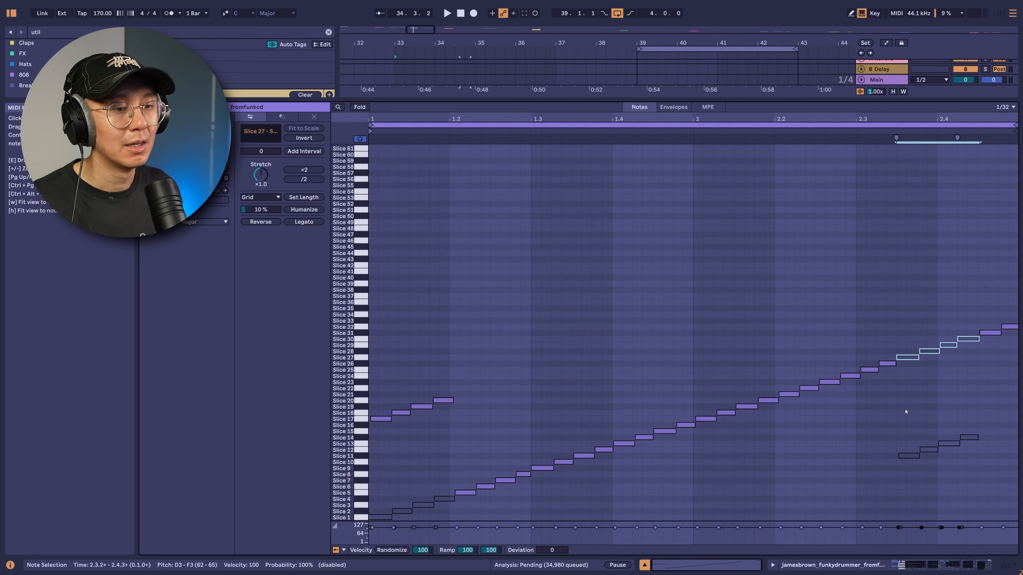
drag(903, 409, 993, 507)
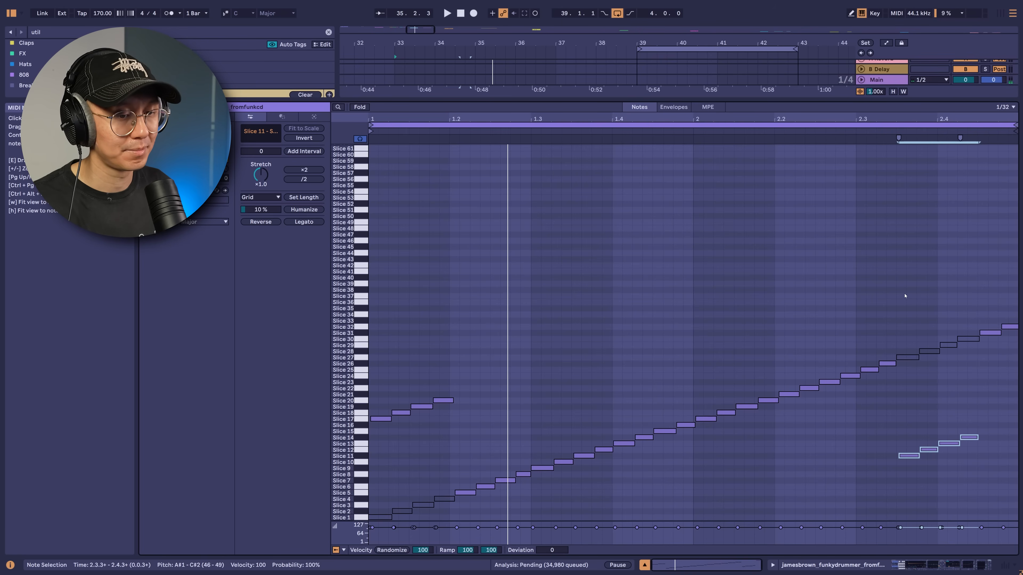
Try deleting the slice 11–14 notes and transposing the deactivated slice 27–30 notes down instead, and restore the previous note arrangement
drag(995, 414, 884, 467)
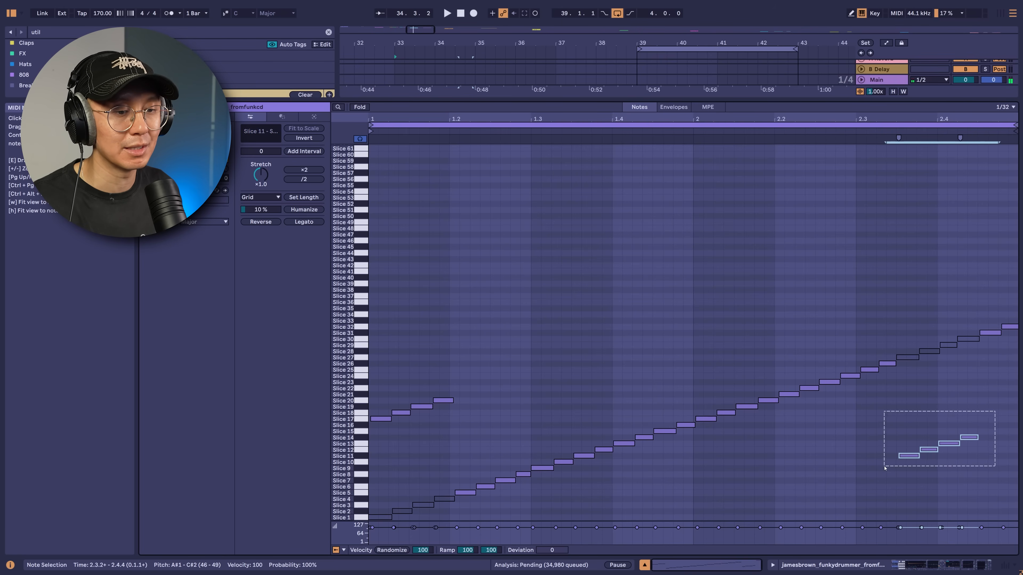
key(Delete)
drag(968, 313, 914, 367)
key(Down)
key(Down)
key(Down)
key(Down)
key(Down)
key(Down)
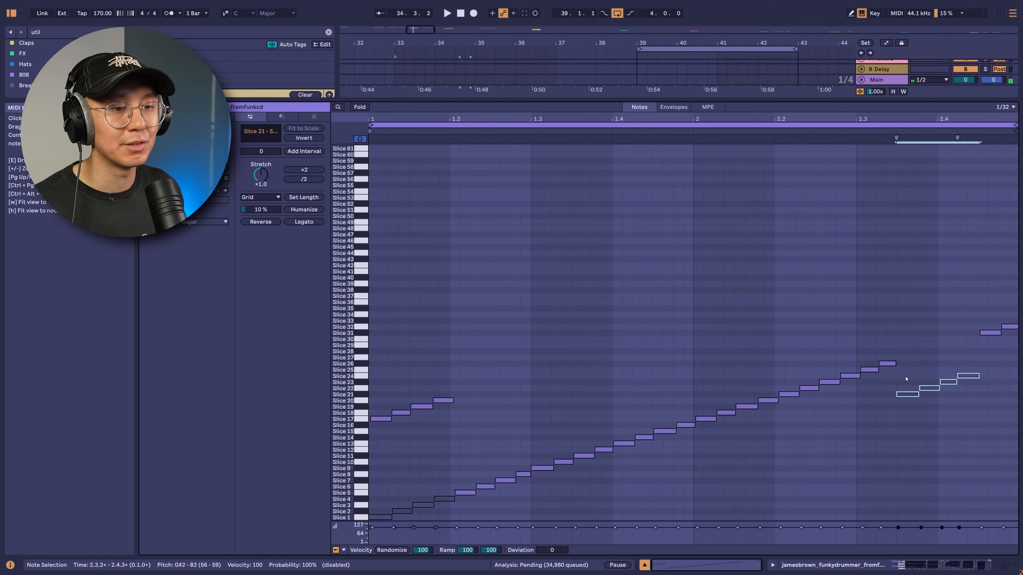
key(Down)
key(Down)
key(Down)
key(Down)
key(Down)
key(Down)
key(Down)
key(Up)
key(Up)
key(Up)
key(Up)
key(Up)
key(Up)
key(Up)
key(Up)
key(Up)
key(Up)
key(Up)
key(Up)
key(Up)
key(ctrl+v)
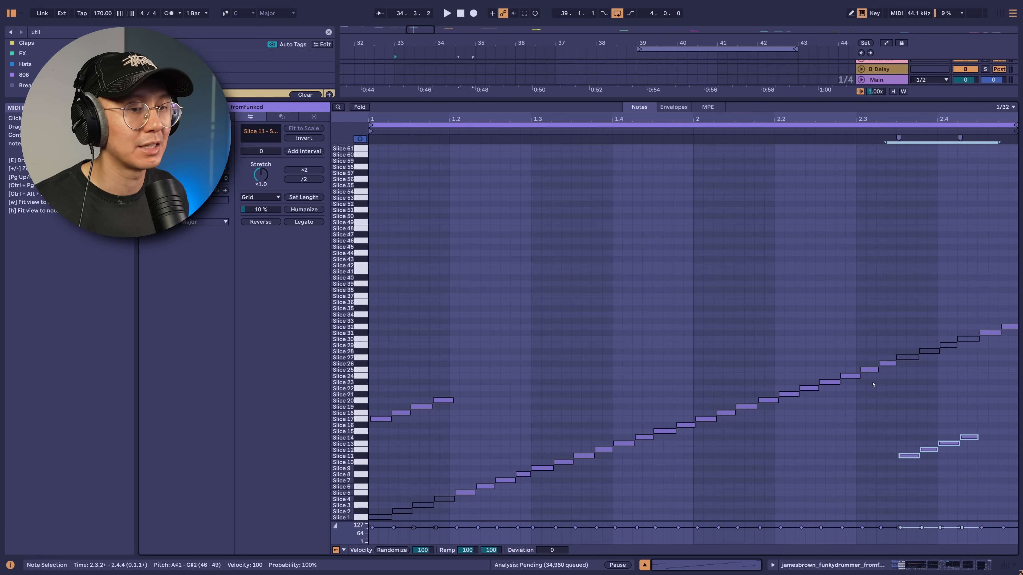
click(997, 319)
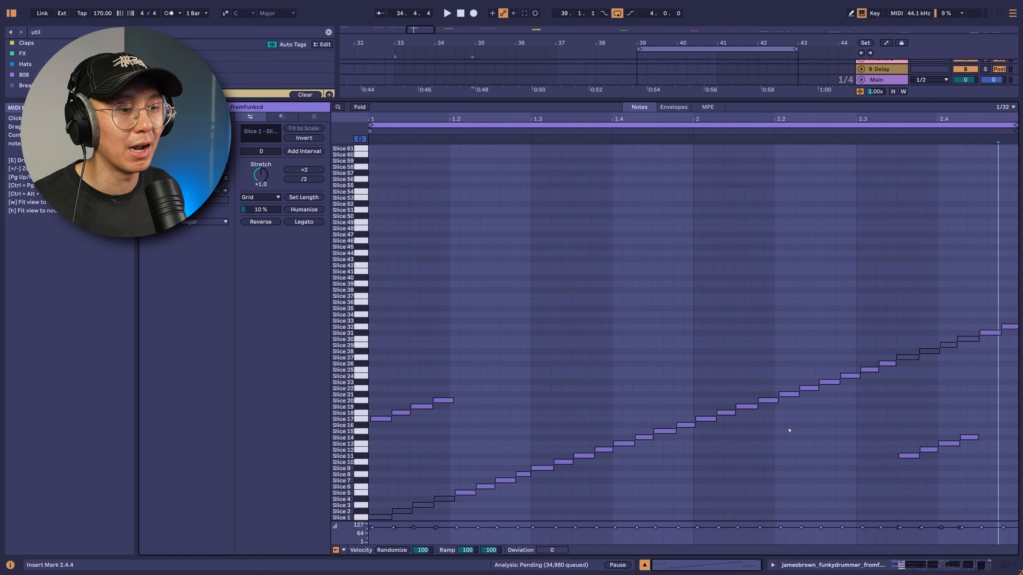
Try transposing the slice 21–24 notes up to higher slices, return them to their original slices, and deselect them
drag(785, 399, 848, 342)
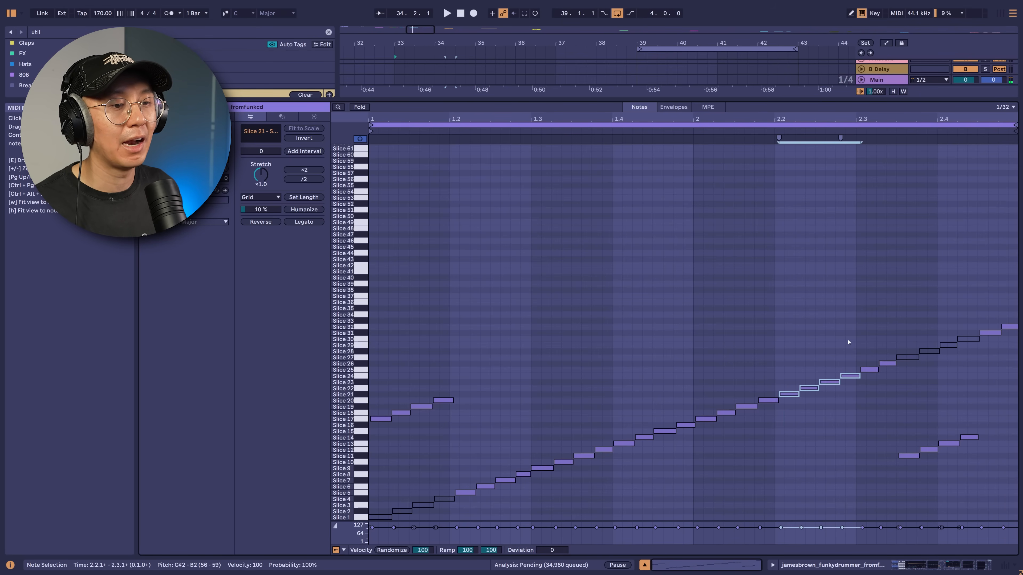
key(Up)
key(Up)
key(Up)
key(Up)
key(Up)
key(Up)
key(Up)
key(Up)
key(Up)
key(Down)
key(Down)
key(Down)
key(Down)
key(Down)
key(Down)
key(Down)
key(Down)
key(Down)
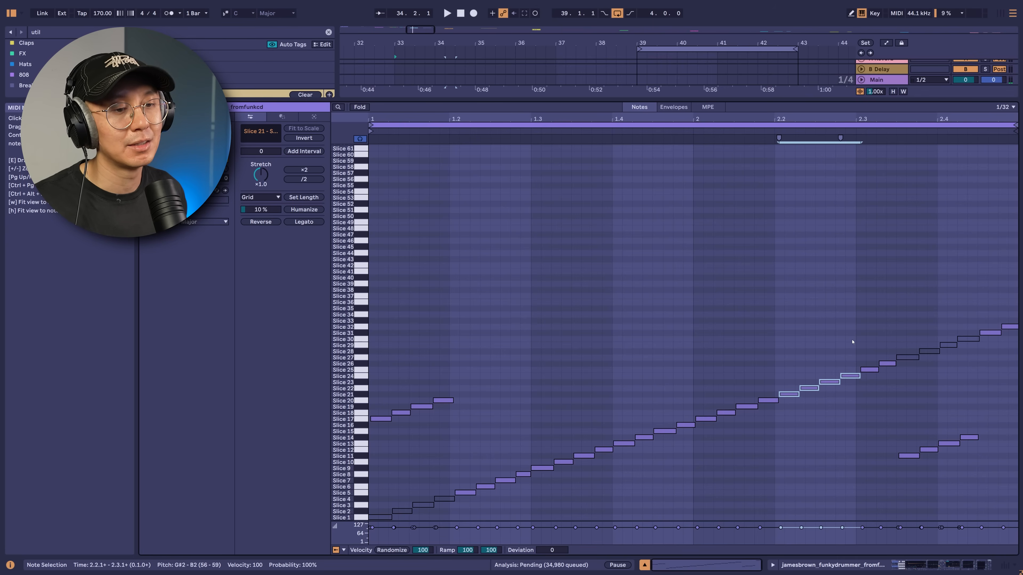
click(795, 281)
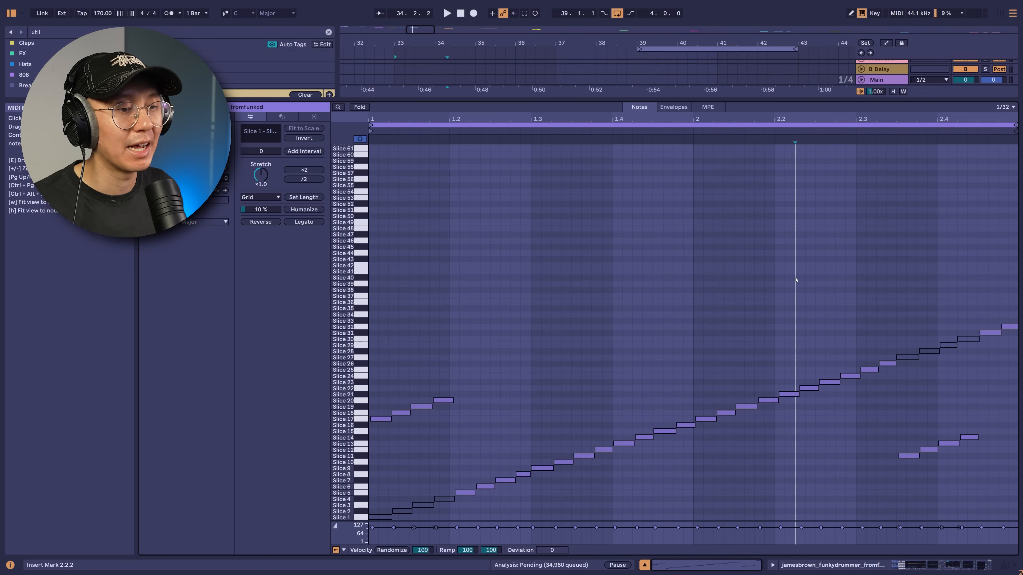
Play the rearranged break, return to the device view, and turn on the EQ Eight after the saturation with its display expanded
key(space)
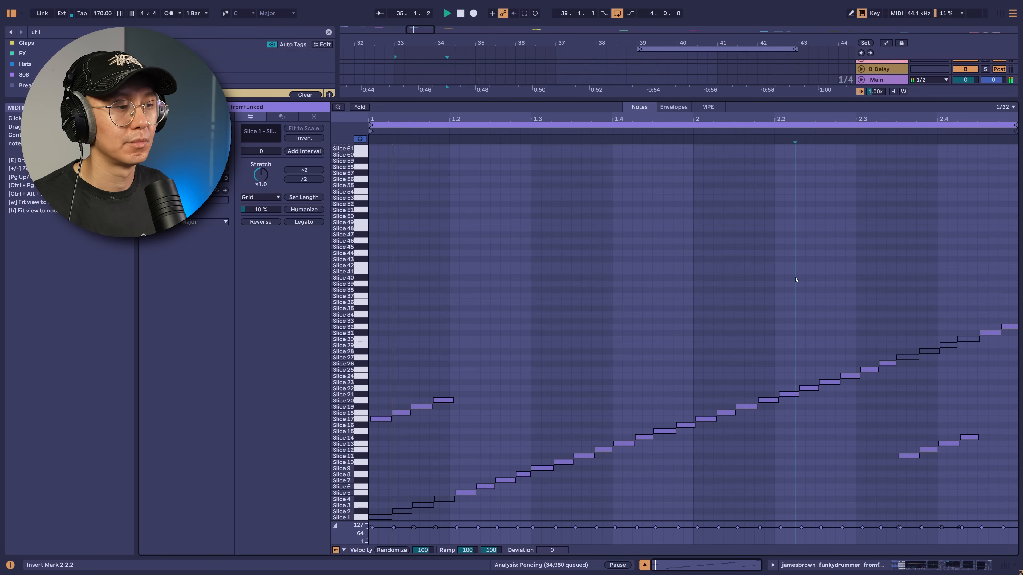
key(space)
key(shift+Tab)
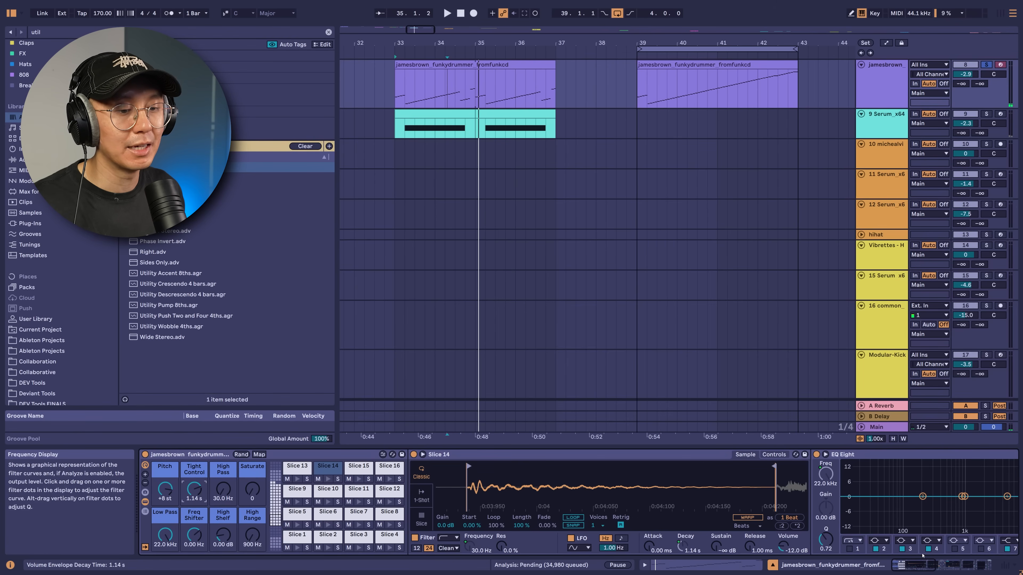
click(978, 562)
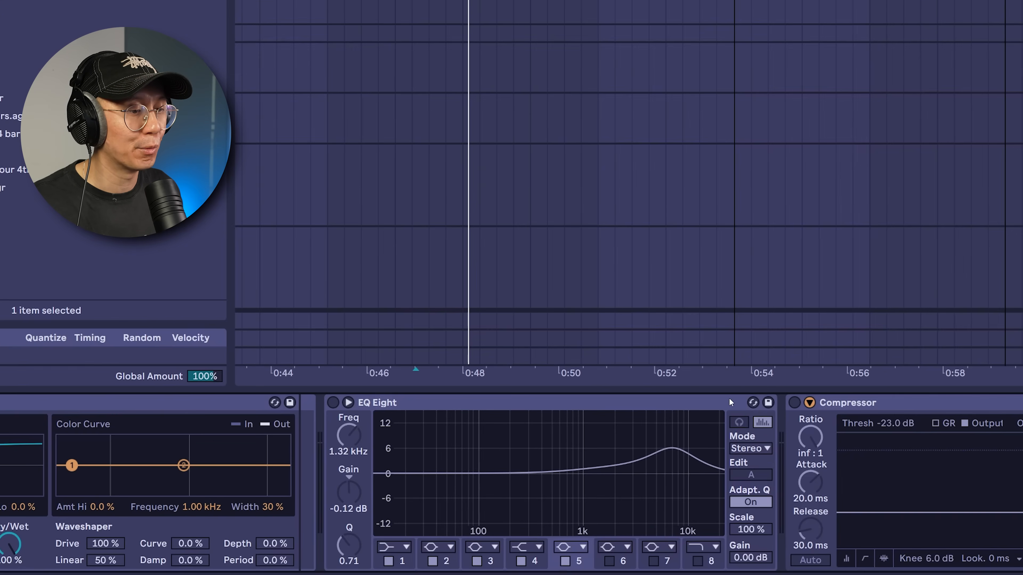
click(348, 402)
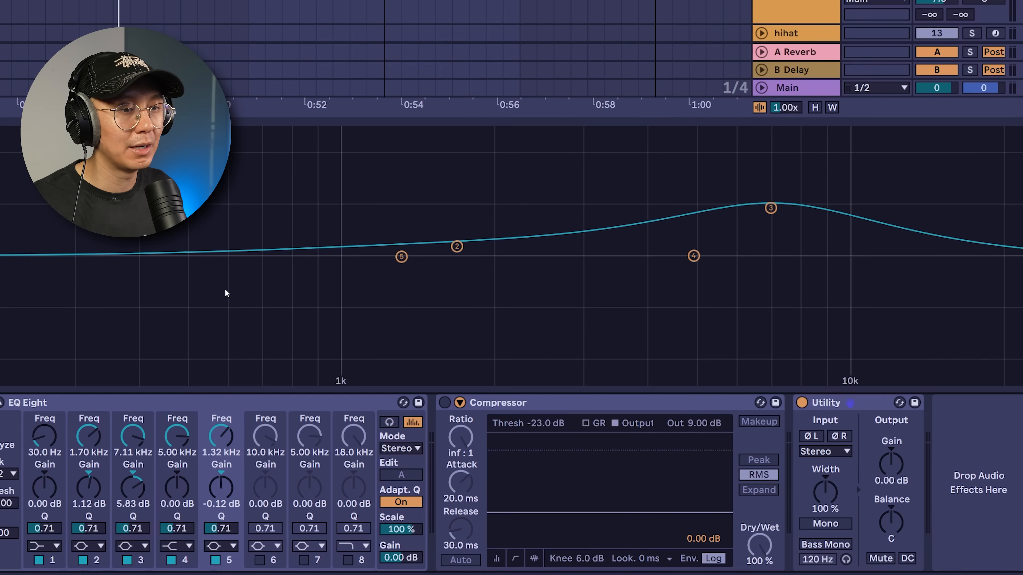
Set EQ Eight band 3 to 7.26 kHz with 5.00 dB gain while the break plays, and enable the Compressor
click(771, 208)
drag(771, 208, 771, 208)
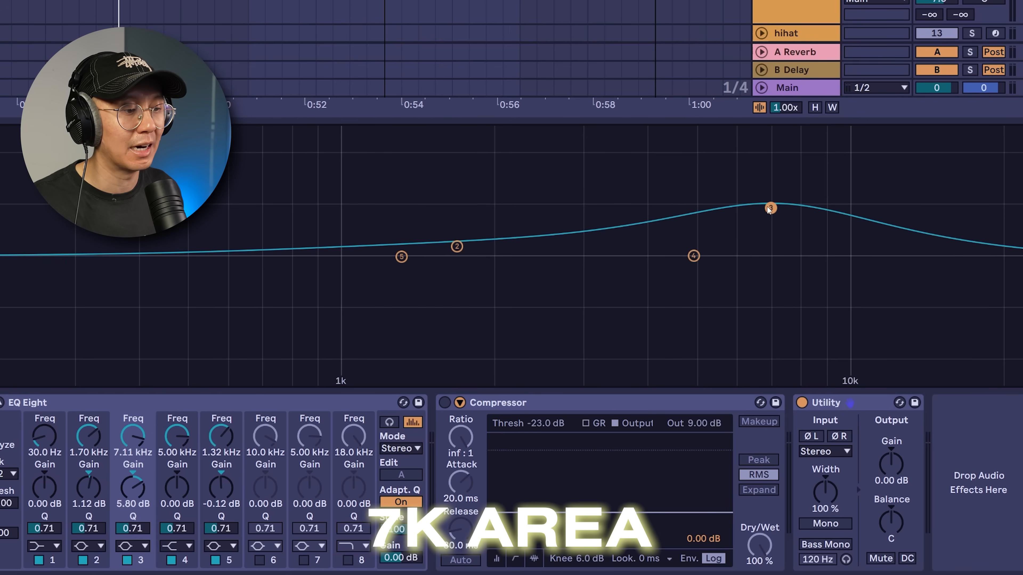
key(space)
mouse_move(770, 209)
mouse_down()
mouse_move(772, 253)
mouse_move(765, 198)
mouse_move(769, 222)
mouse_move(775, 214)
mouse_up()
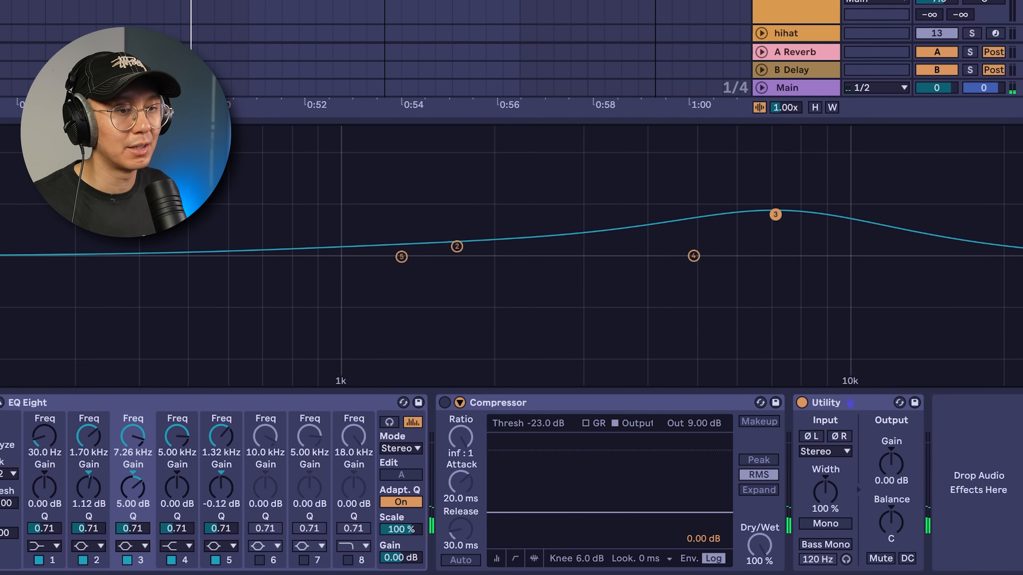
click(444, 403)
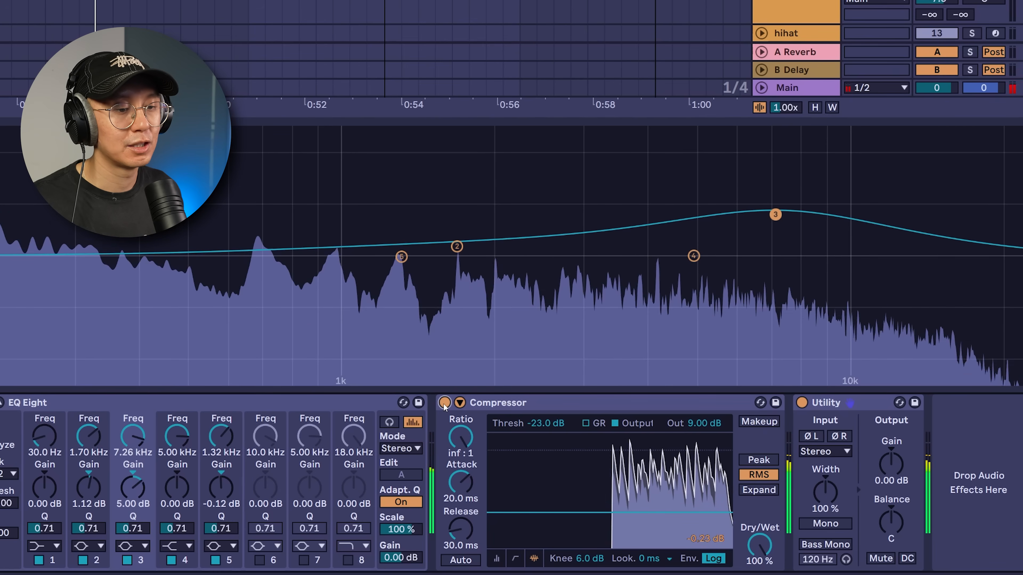
Compare the break at Utility widths of 100% and 400% during playback, and reset the width to 100%
click(842, 404)
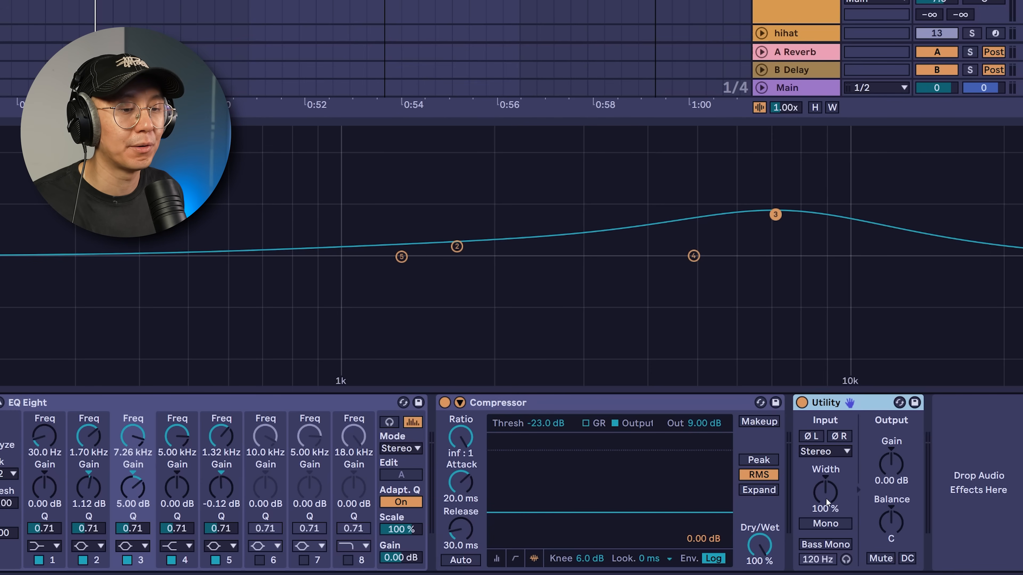
key(space)
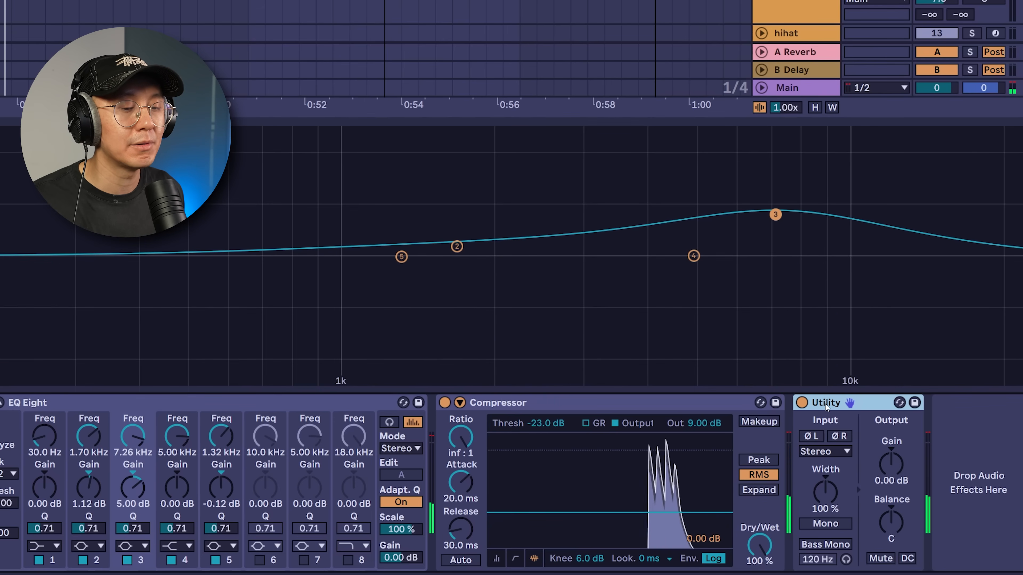
click(829, 491)
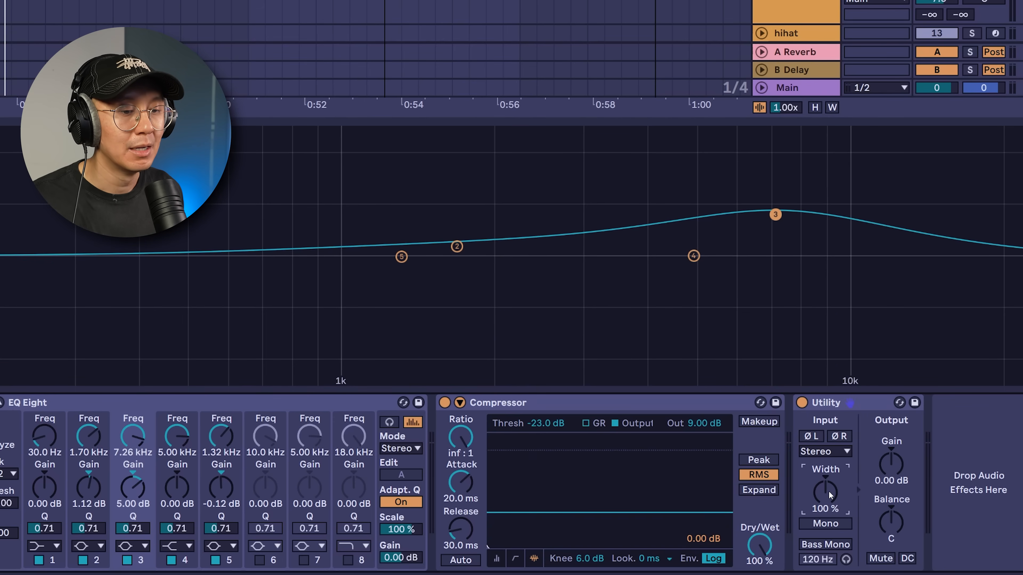
mouse_move(829, 490)
mouse_down()
mouse_move(829, 479)
mouse_move(829, 502)
mouse_up()
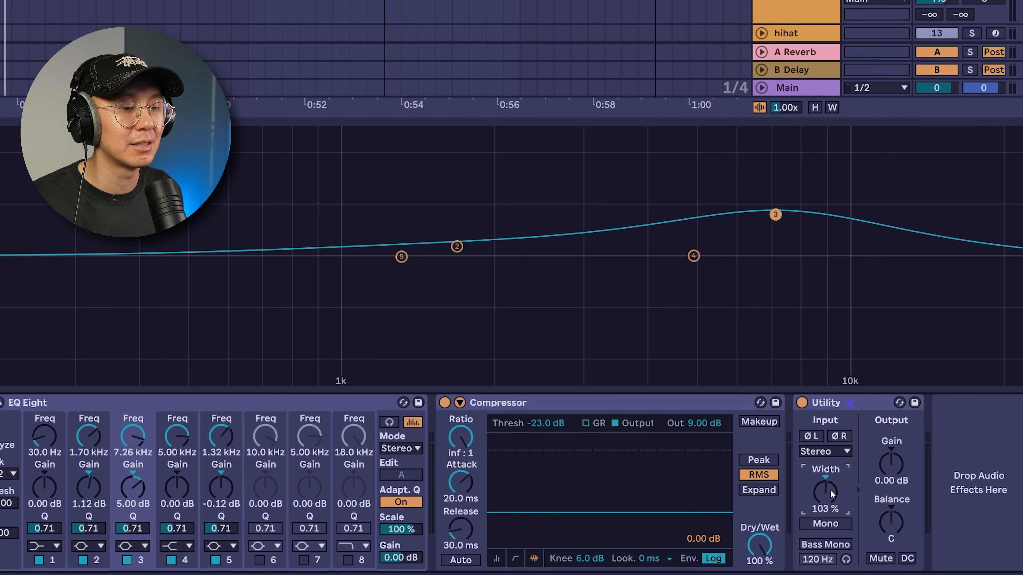
key(space)
drag(830, 490, 830, 423)
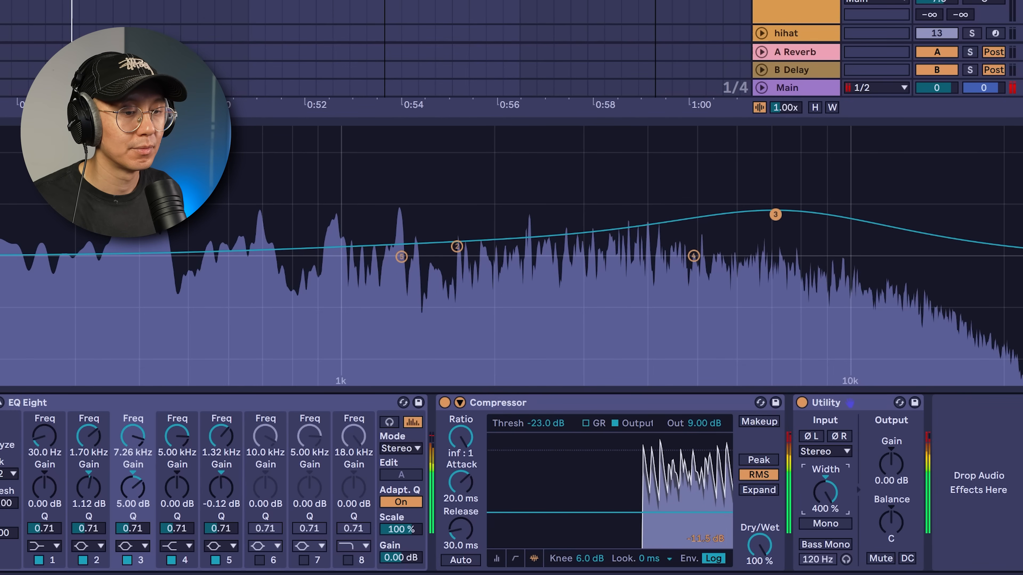
double_click(830, 490)
drag(830, 490, 831, 423)
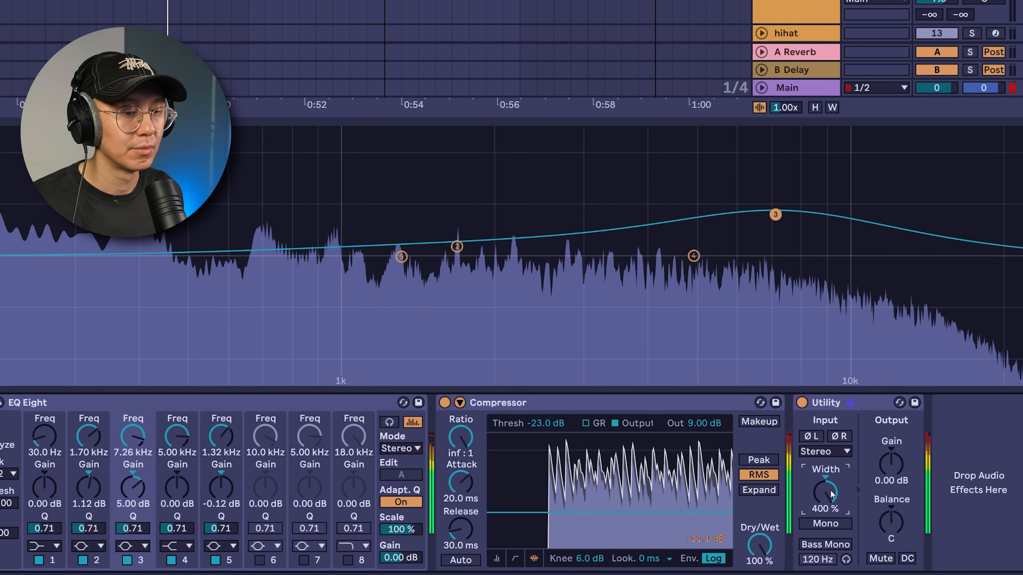
key(space)
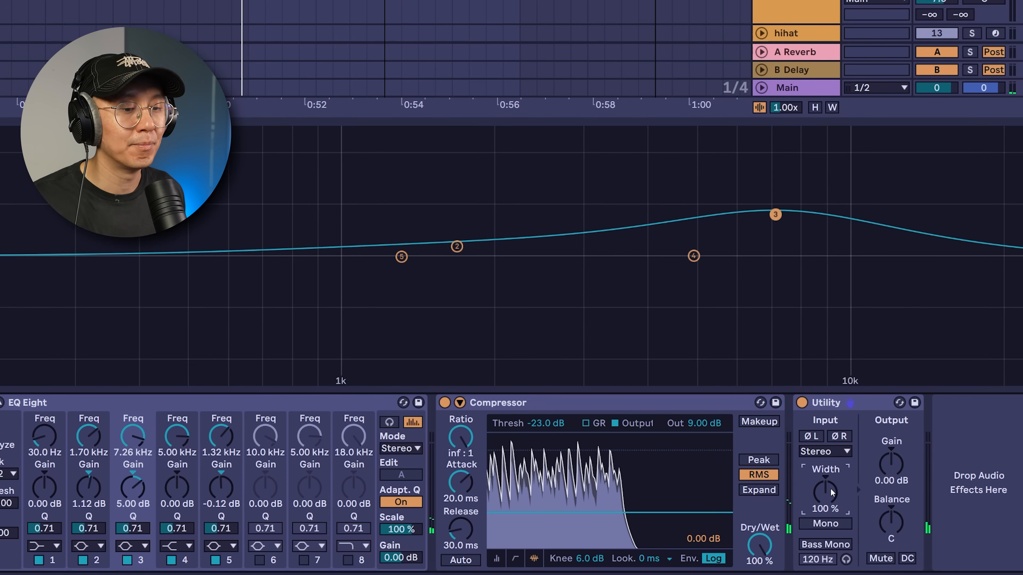
double_click(830, 489)
Audition the break with the Utility's Mono option on, and turn Mono back off
click(831, 524)
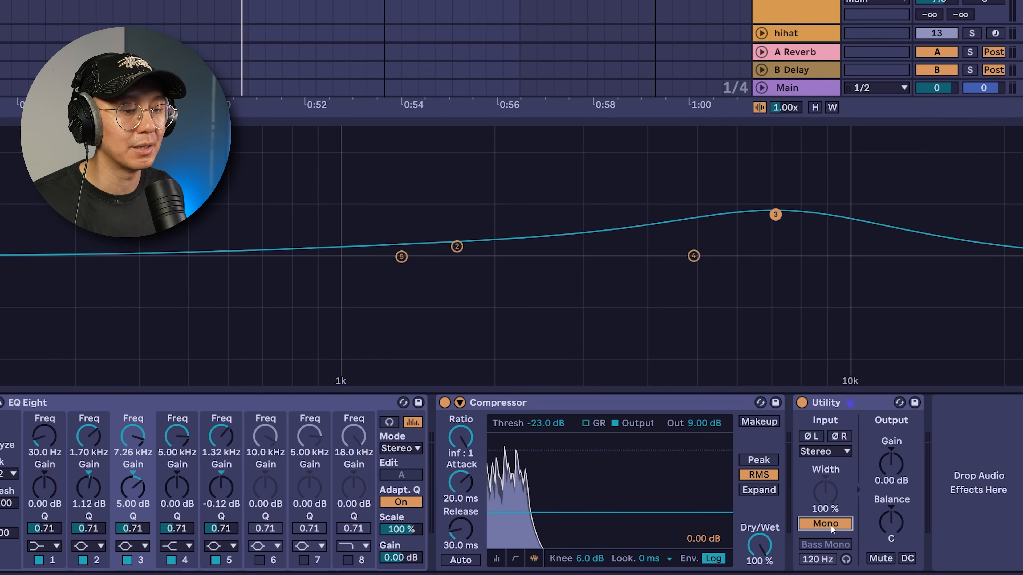
key(space)
click(831, 524)
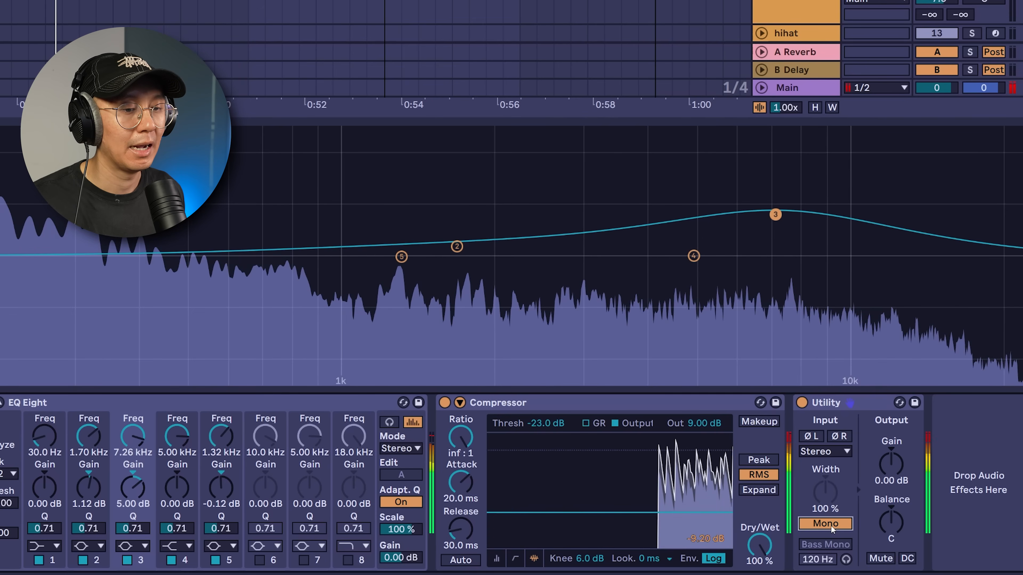
Set the Utility's input channel mode to Left and play the break
click(833, 452)
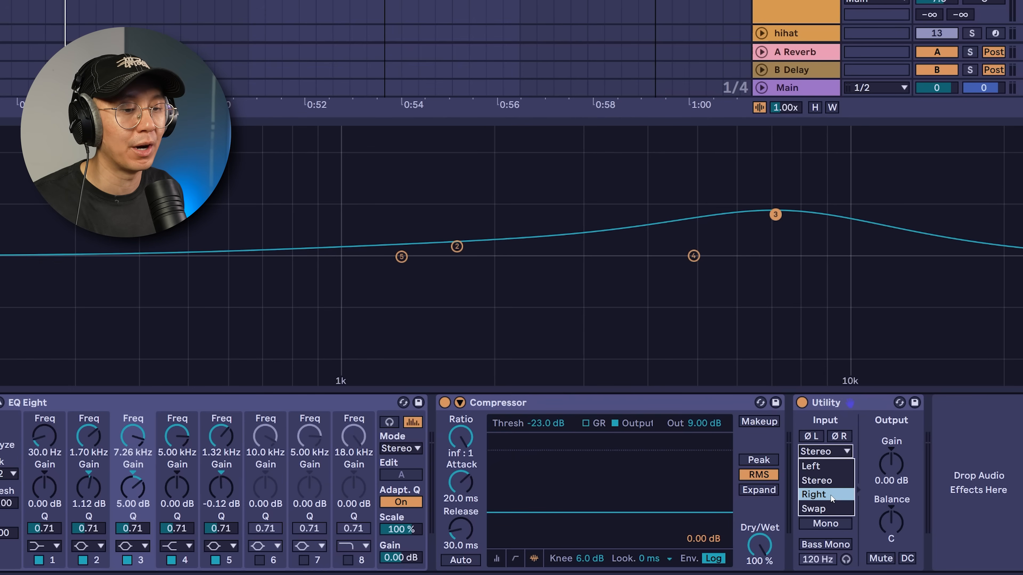
click(827, 466)
key(space)
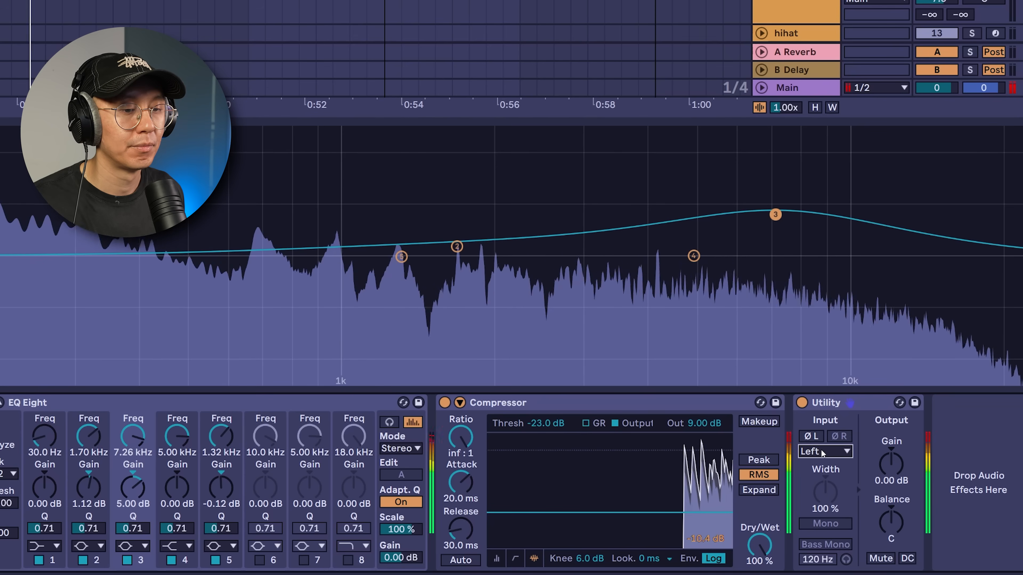
Compare the Utility's Right and Left input channel modes while playing the break
scroll(821, 452, down, 1)
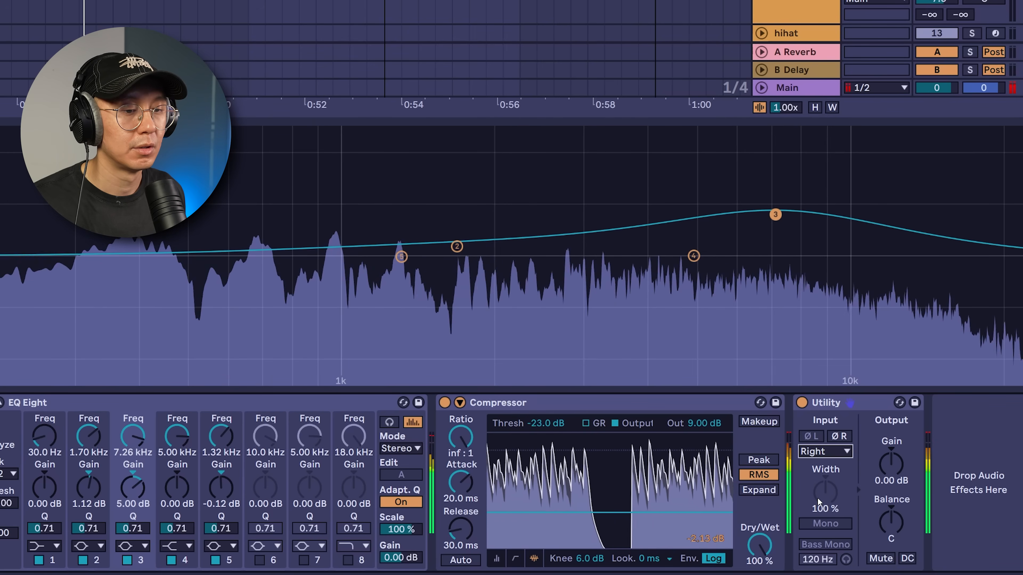
key(space)
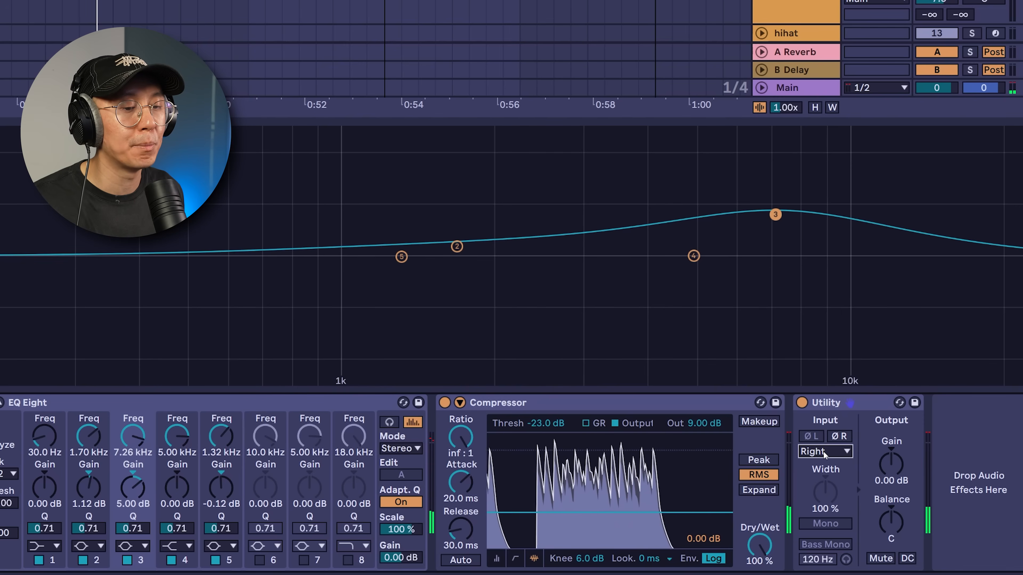
click(824, 455)
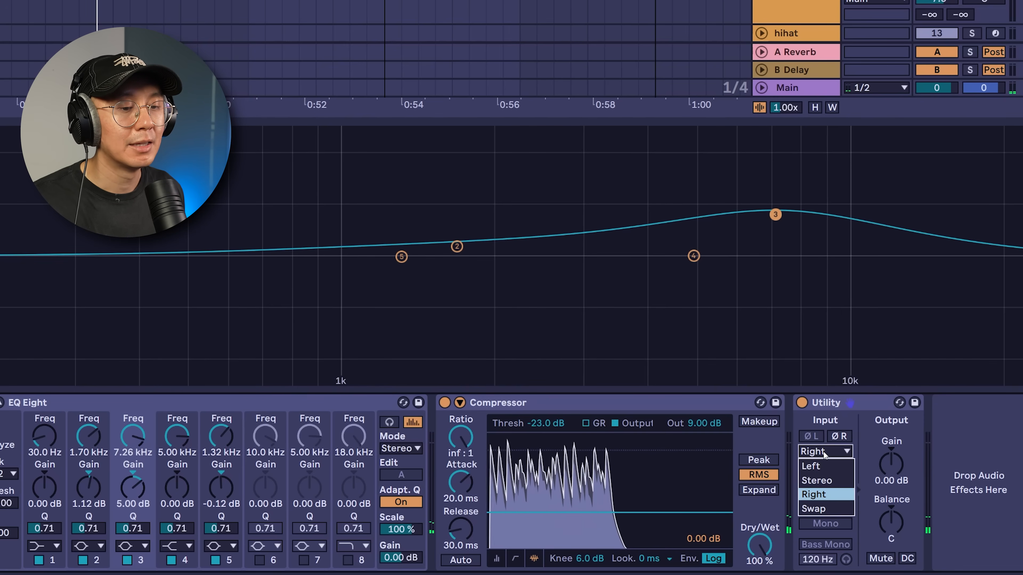
click(827, 468)
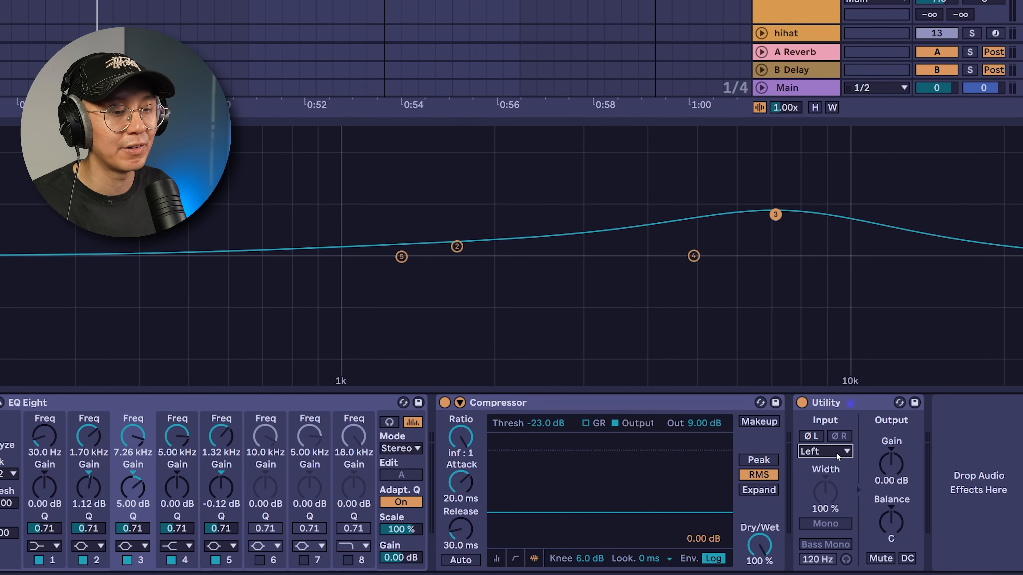
key(space)
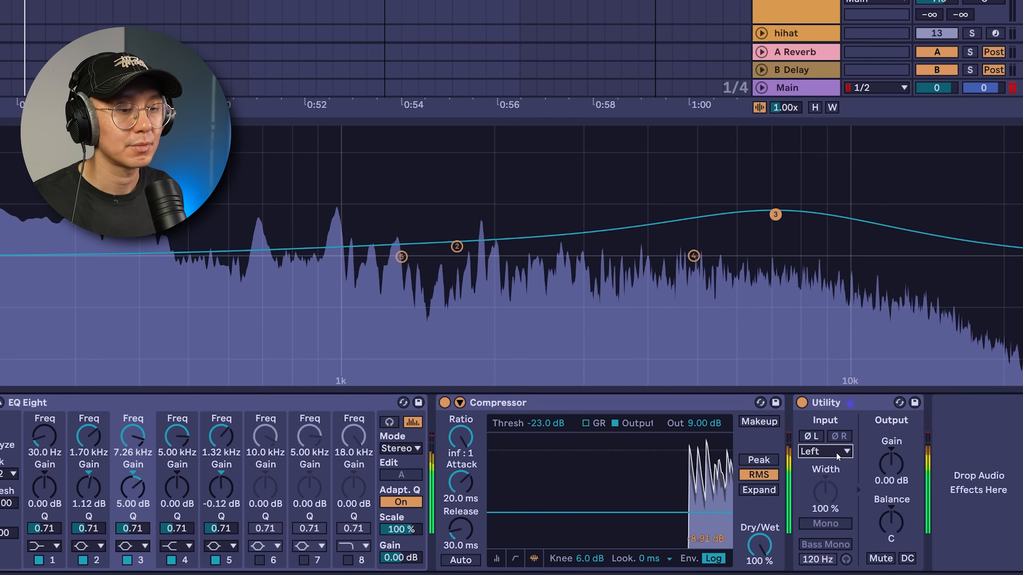
click(836, 452)
click(836, 479)
click(828, 451)
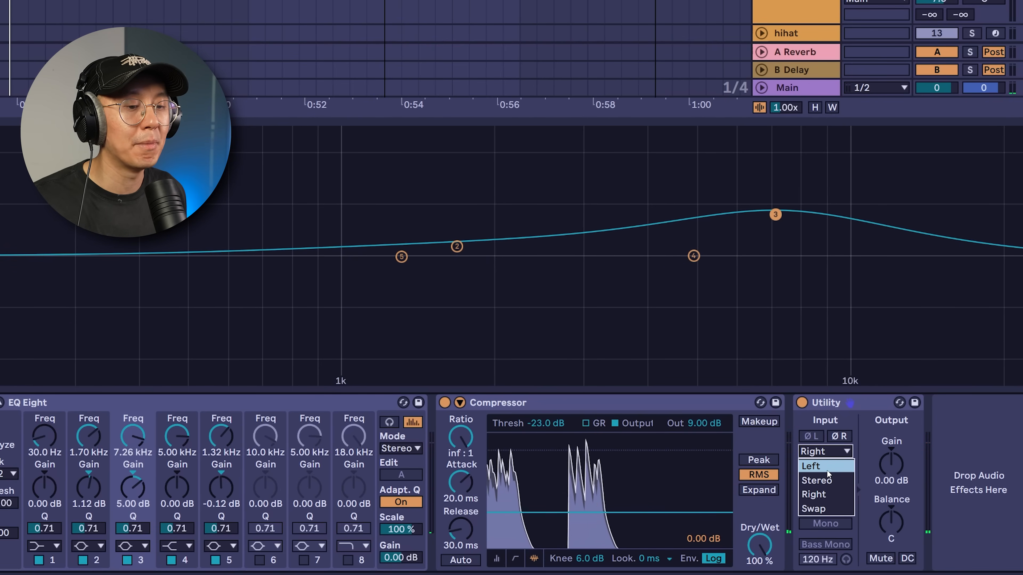
click(823, 468)
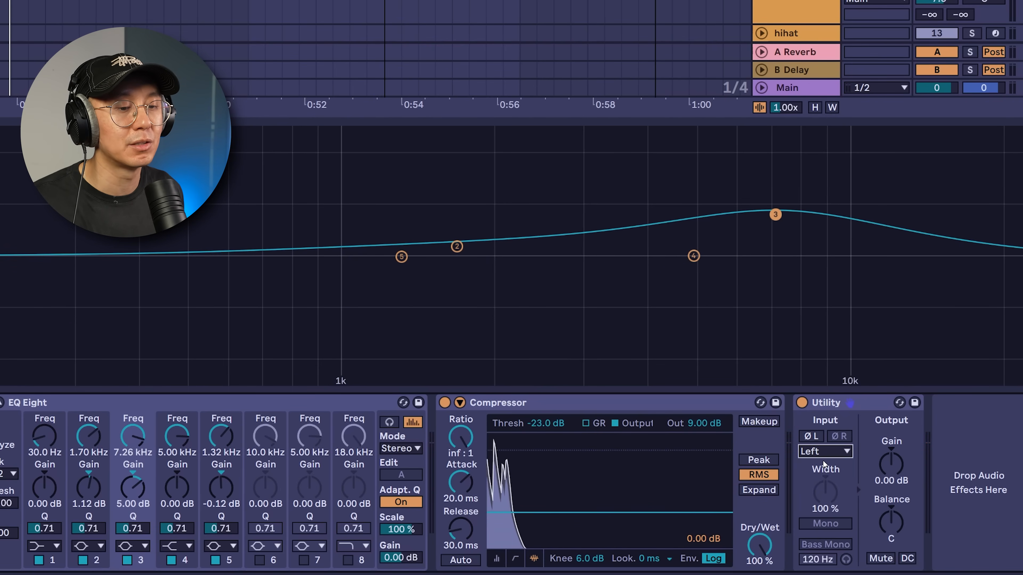
Switch the Utility's input to Right and then set it back to Stereo
click(824, 454)
click(835, 500)
click(825, 451)
click(831, 480)
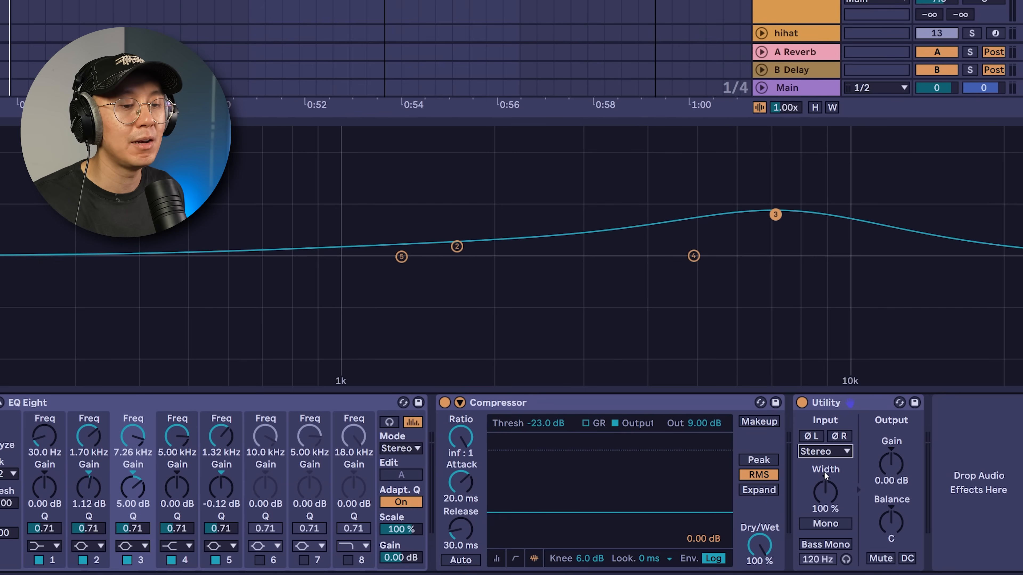
Play the break in stereo and narrow the Utility's width to 60%
key(space)
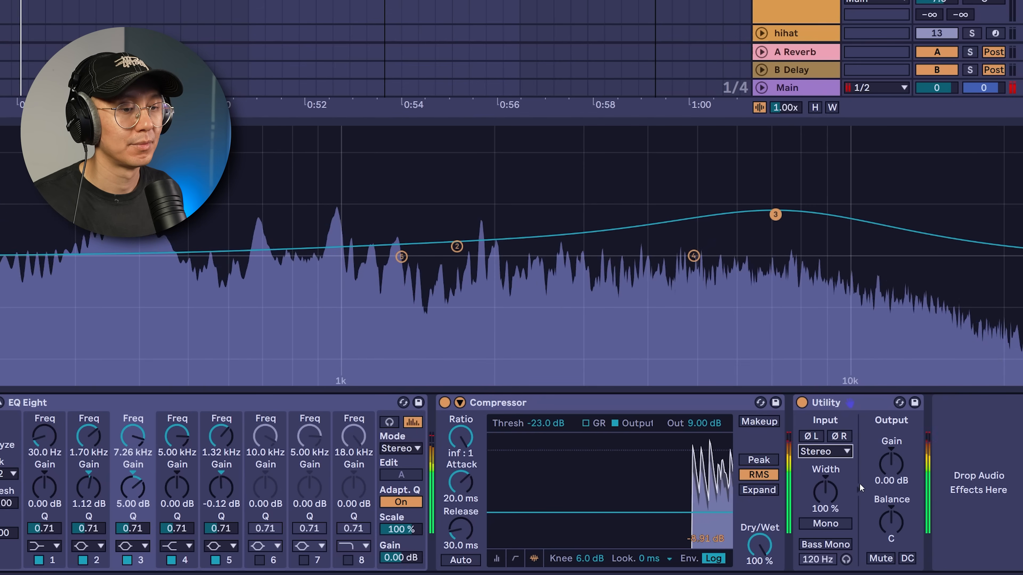
mouse_move(848, 490)
mouse_down()
mouse_move(849, 523)
mouse_move(835, 489)
mouse_up()
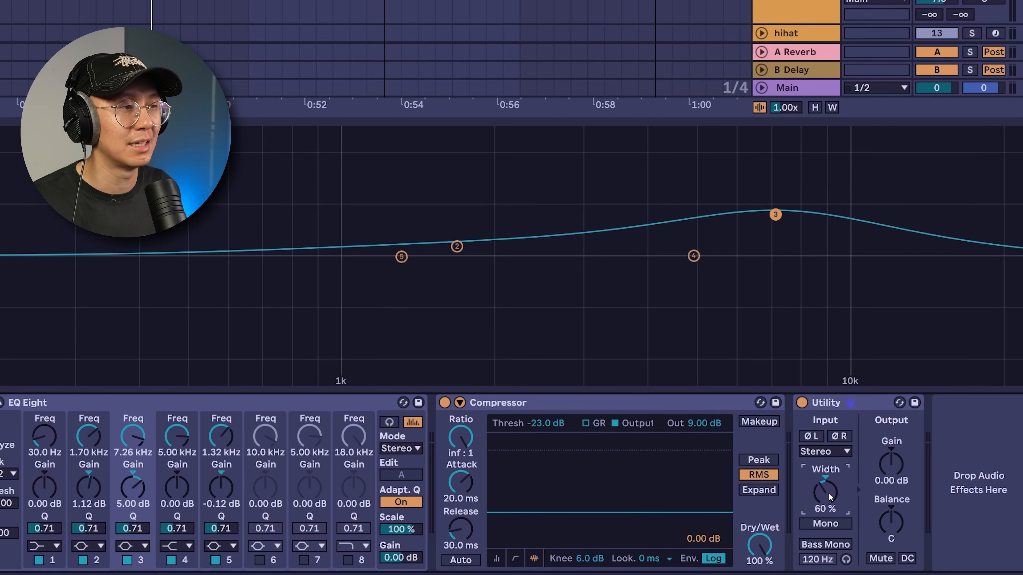
key(space)
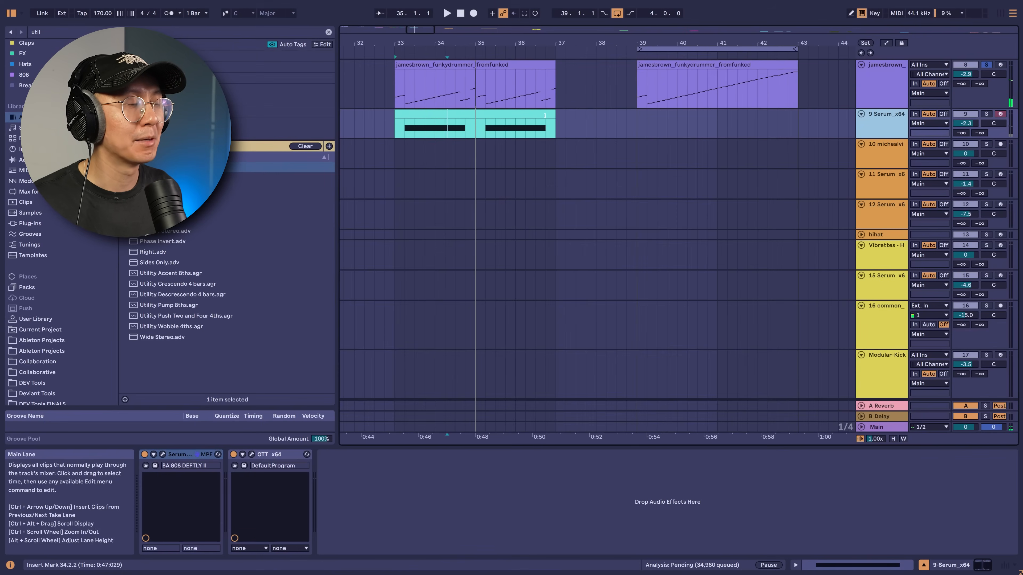
Play the Funky Drummer break unsoloed with its bassline from bar 33, and loop bars 33 to 37
click(394, 128)
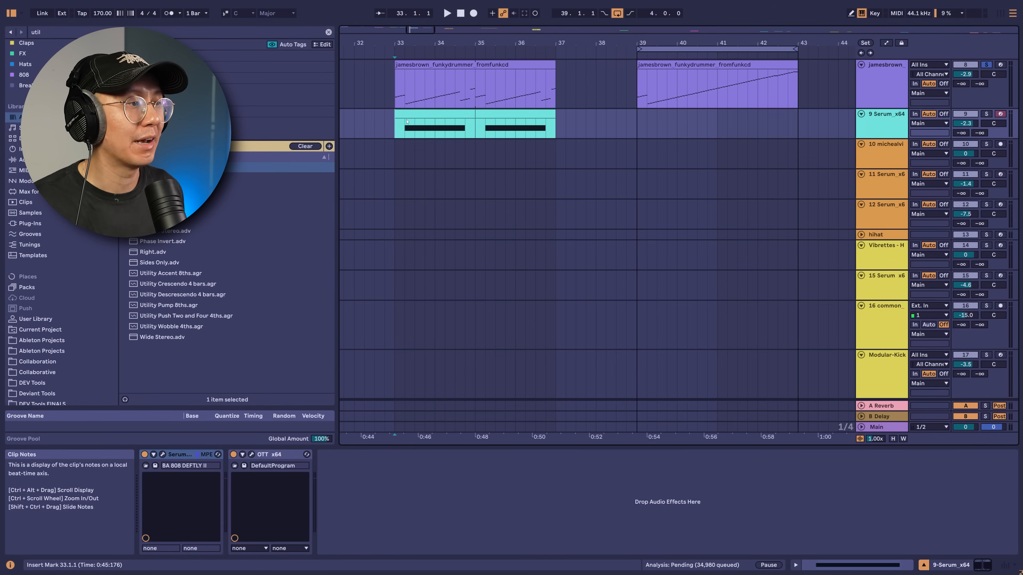
key(space)
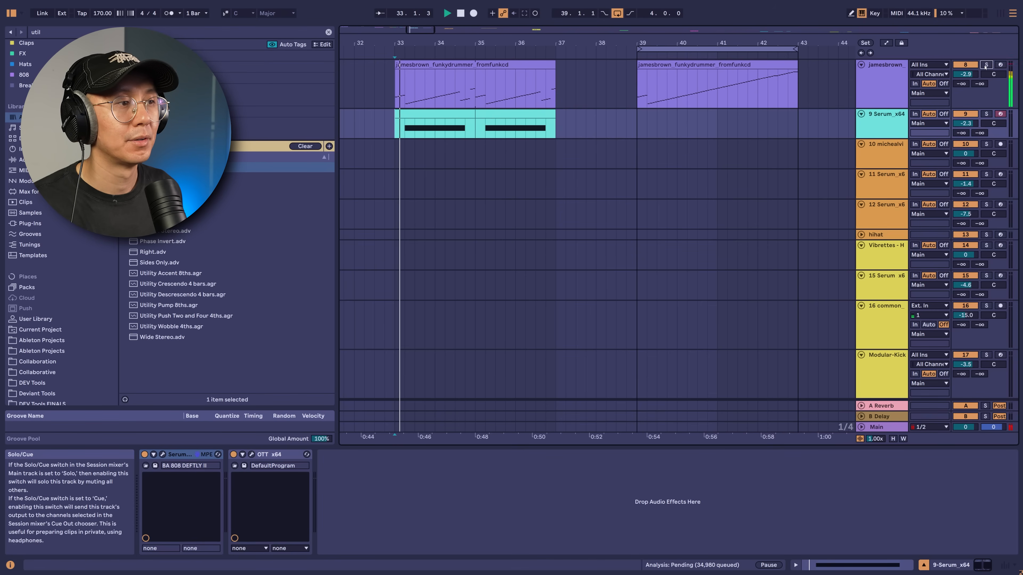
drag(556, 155, 394, 160)
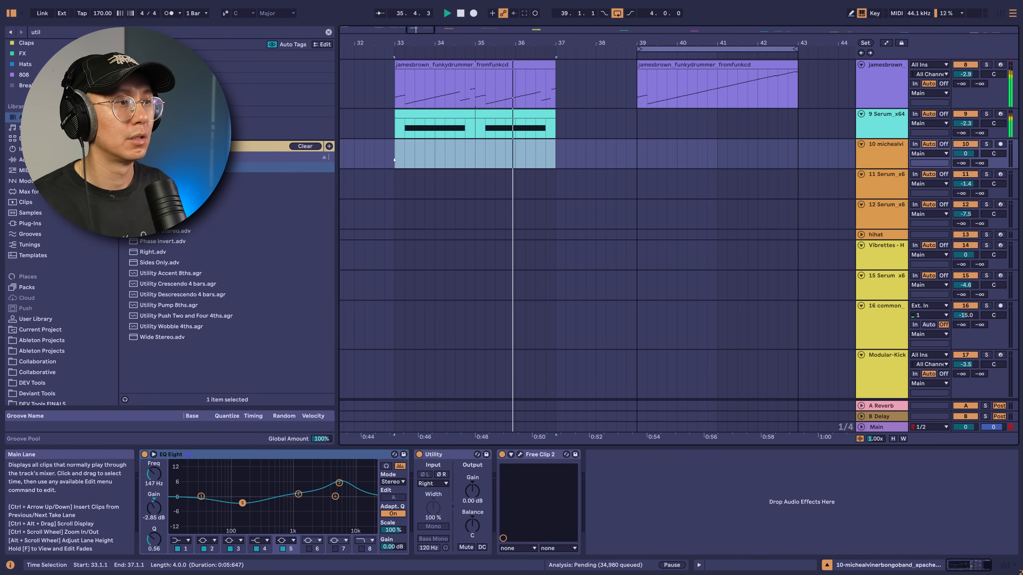
key(ctrl+l)
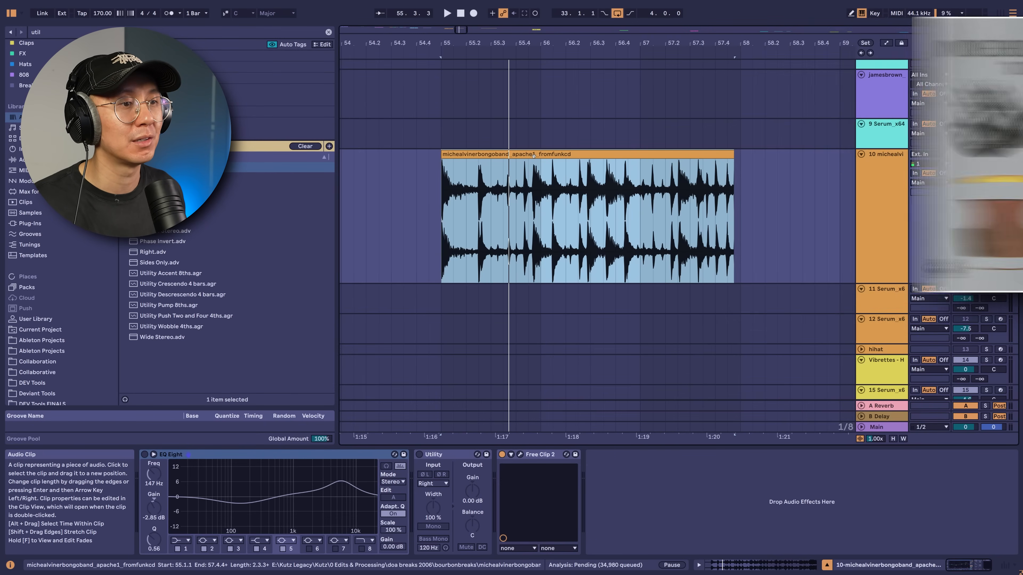
Audition the original Apache break clip at bar 55 on its soloed track
key(space)
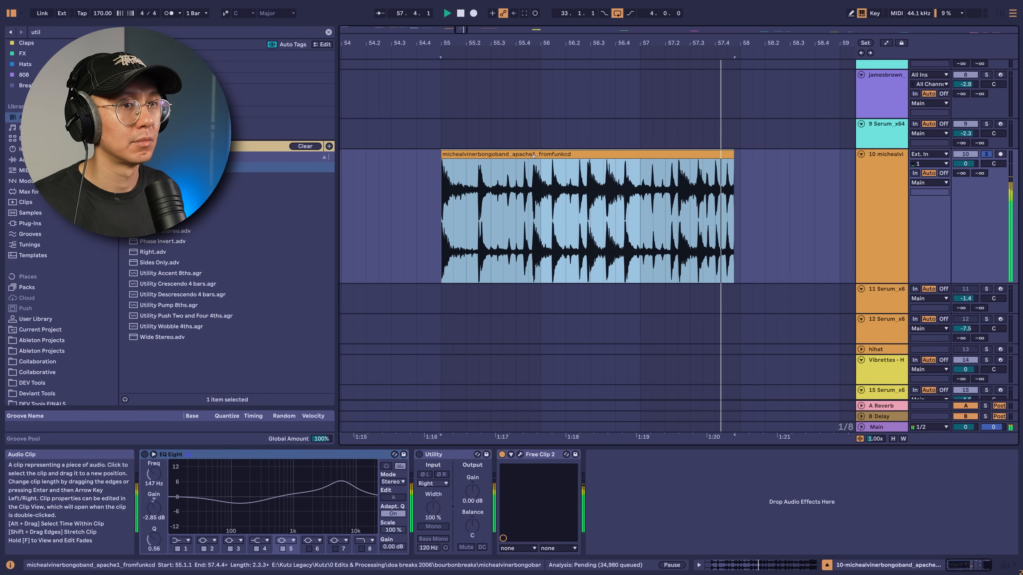
double_click(534, 156)
key(space)
click(252, 127)
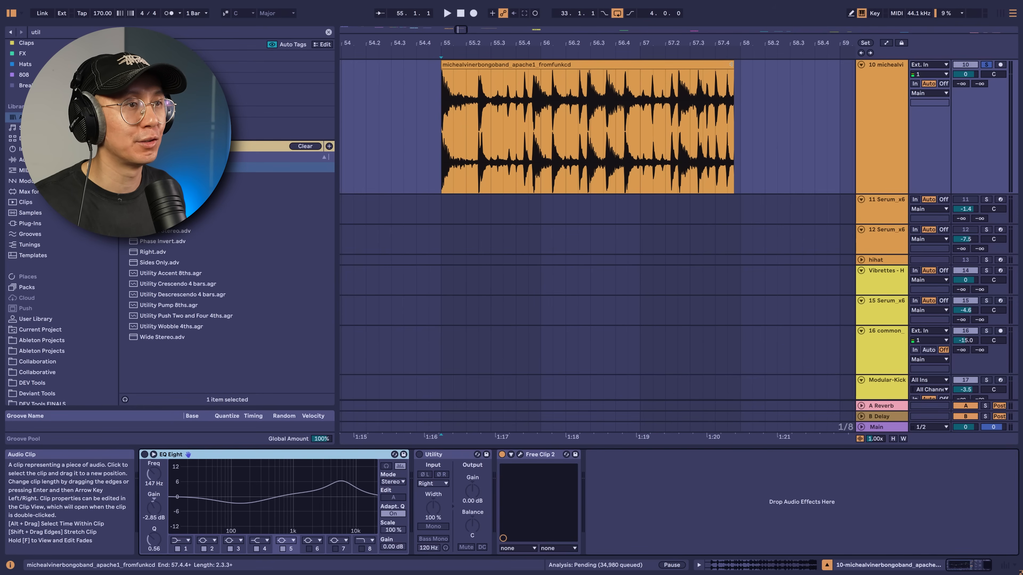
Stretch the Apache break clip to end at bar 57, making it two bars long, and play it
drag(730, 65, 640, 64)
key(space)
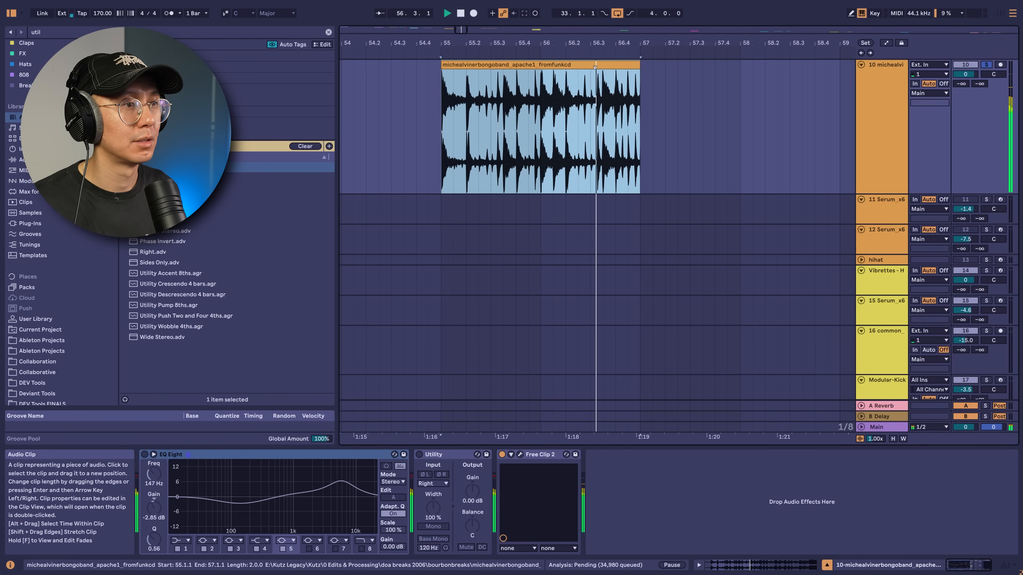
double_click(595, 68)
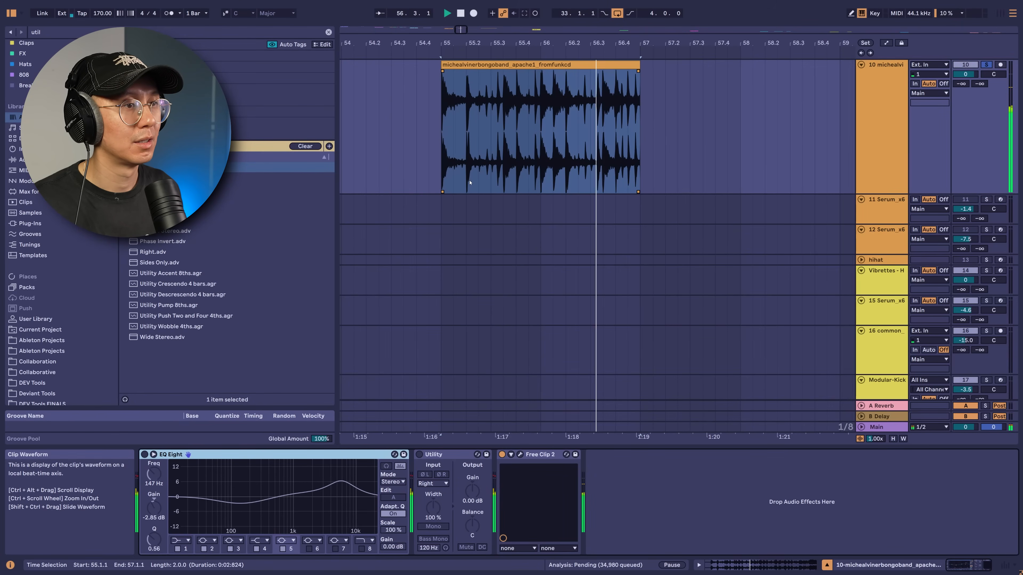
click(518, 65)
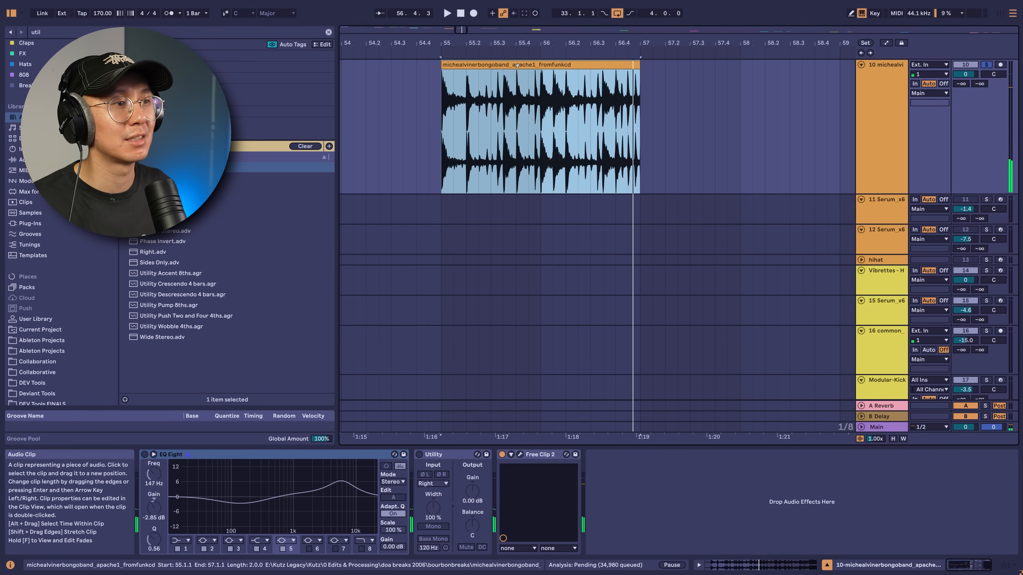
Enable the Utility on the Apache track, set its input to Stereo, and raise its width to 134%
click(419, 455)
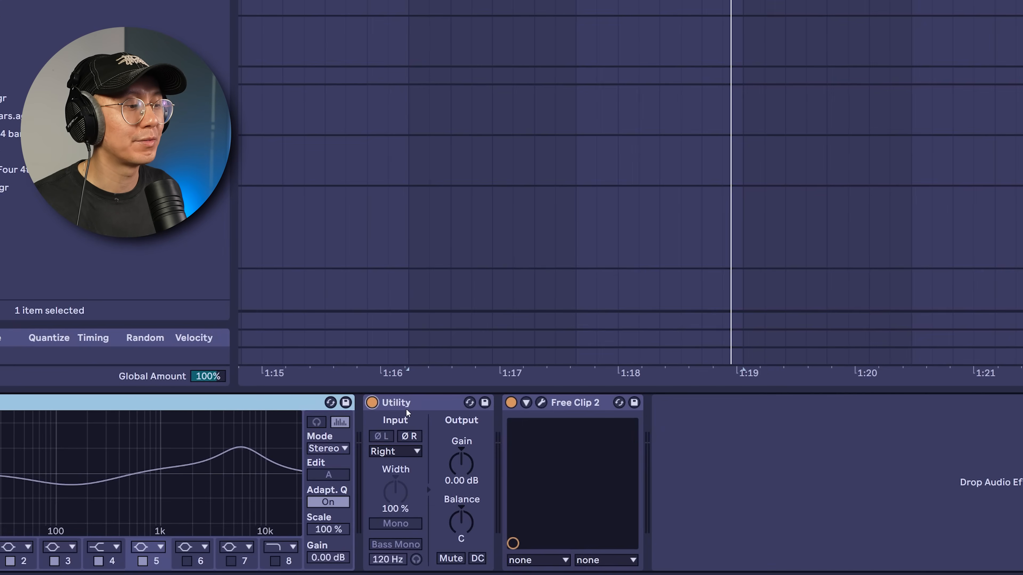
click(407, 452)
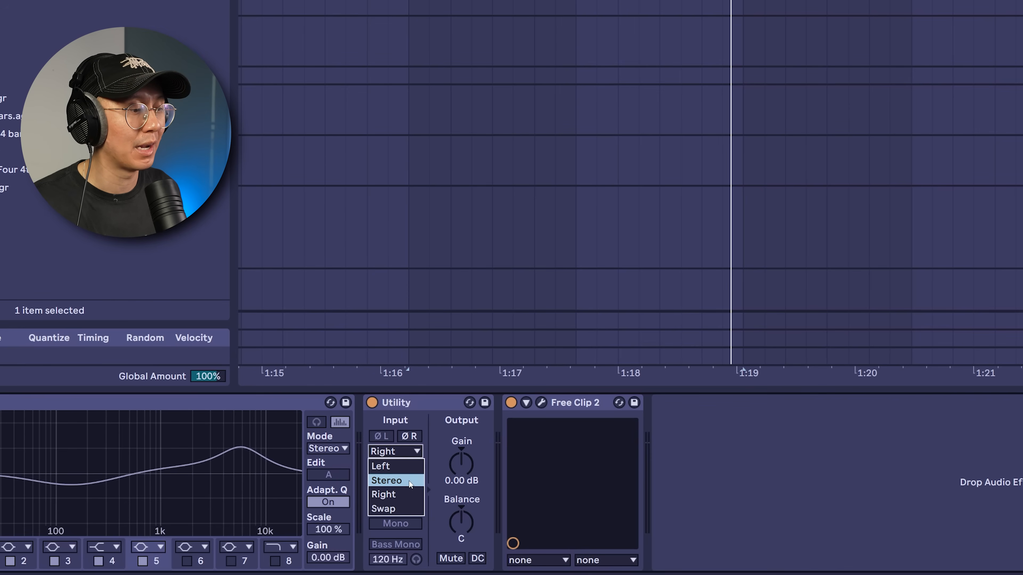
mouse_move(399, 497)
mouse_down()
mouse_move(400, 467)
mouse_move(400, 482)
mouse_up()
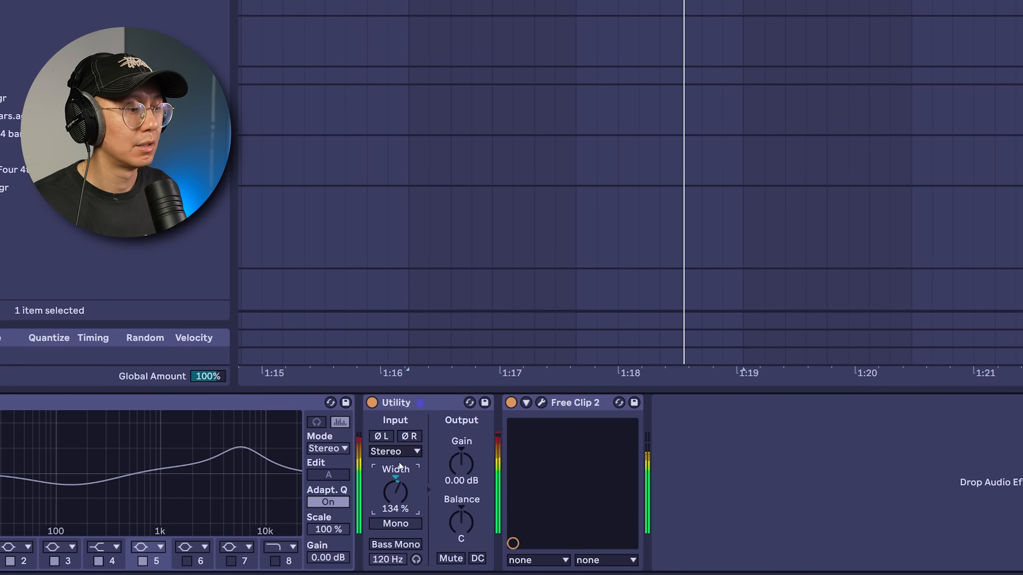
Try the Utility's Left input mode on the Apache break, and settle on Right
click(396, 452)
click(398, 469)
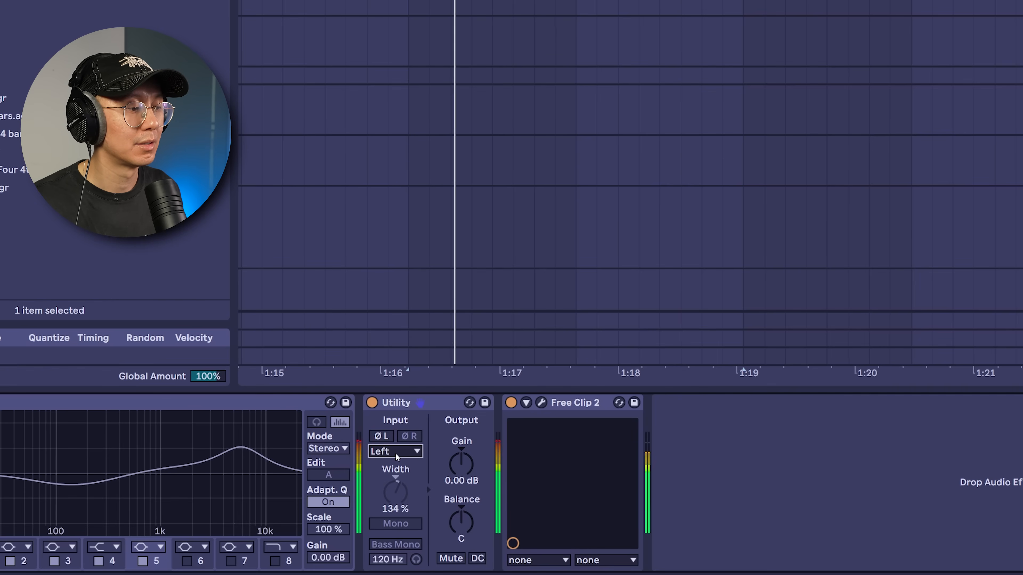
click(396, 452)
click(401, 479)
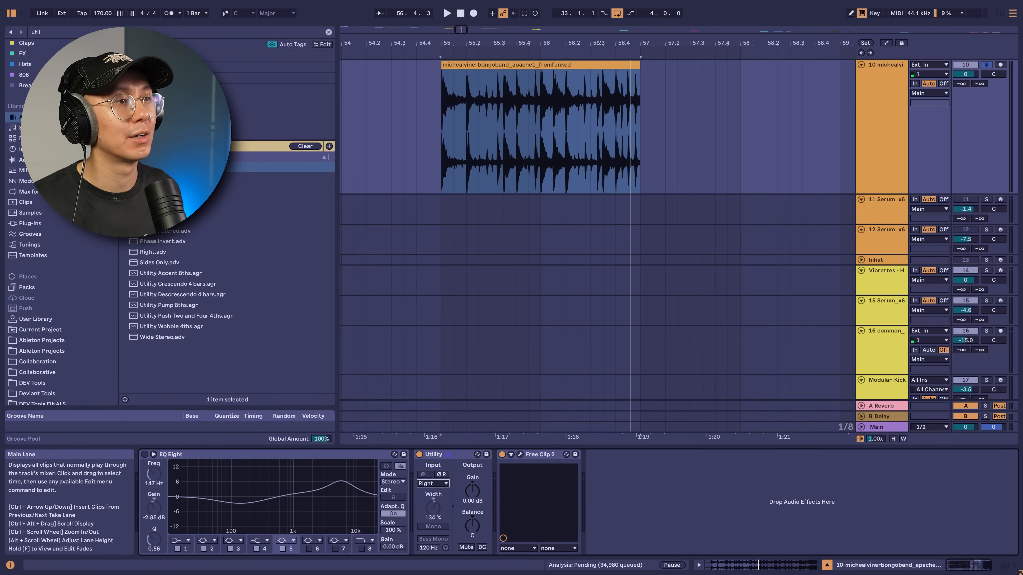
Loop bars 49 to 53 around the arranged Apache break, and place the playback start at bar 49
drag(564, 43, 694, 8)
click(392, 120)
drag(400, 43, 400, 66)
drag(389, 131, 640, 135)
key(ctrl+l)
click(592, 66)
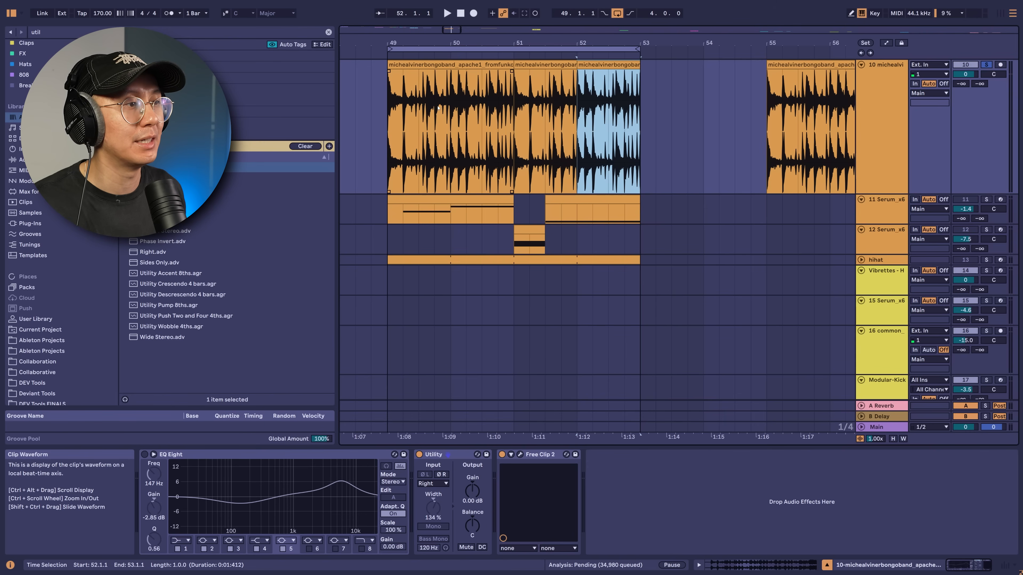
click(388, 153)
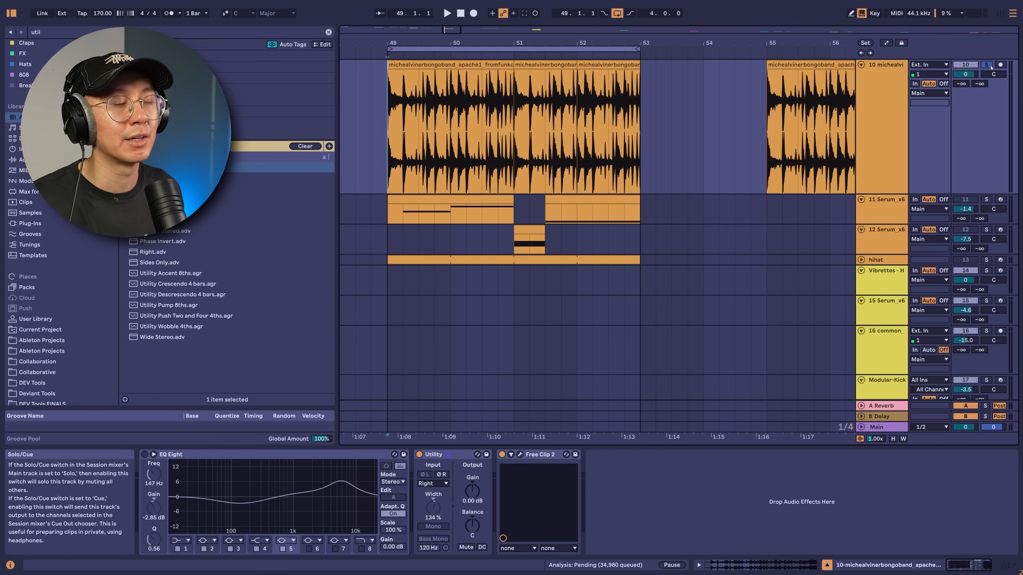
Turn off solo on the Apache break track, and select the 12 Serum track
click(885, 192)
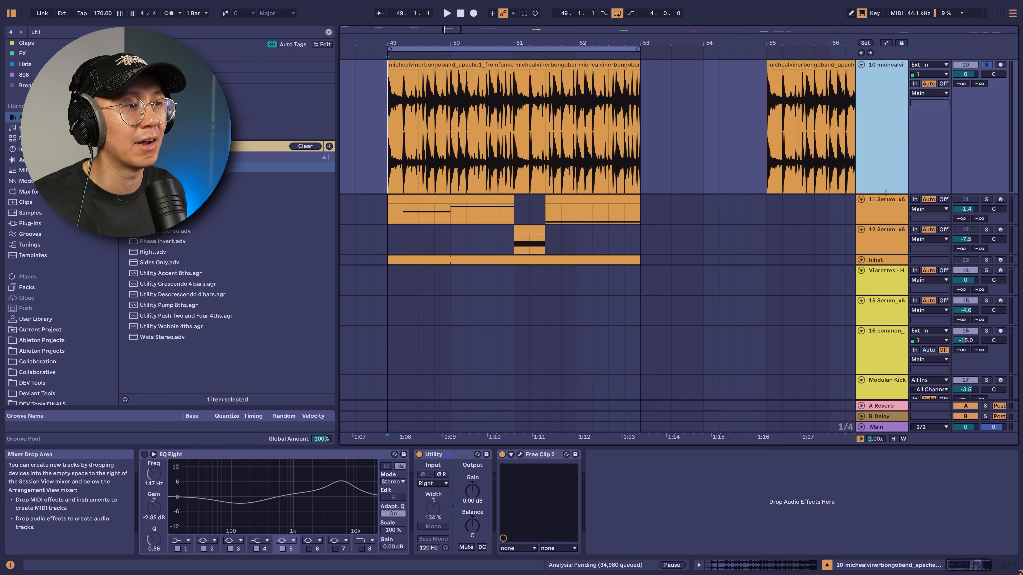
drag(551, 41, 593, 52)
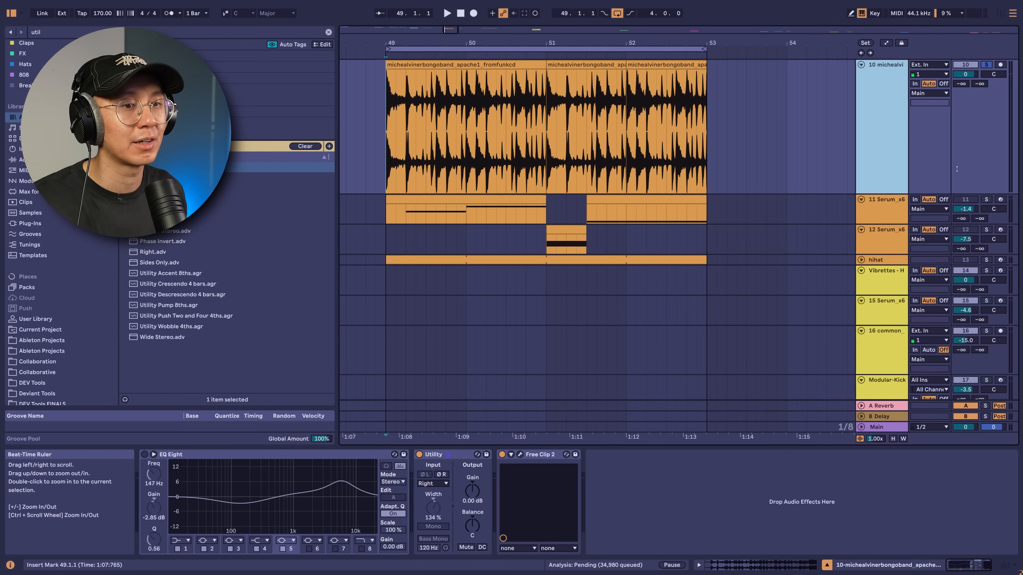
click(986, 65)
click(886, 238)
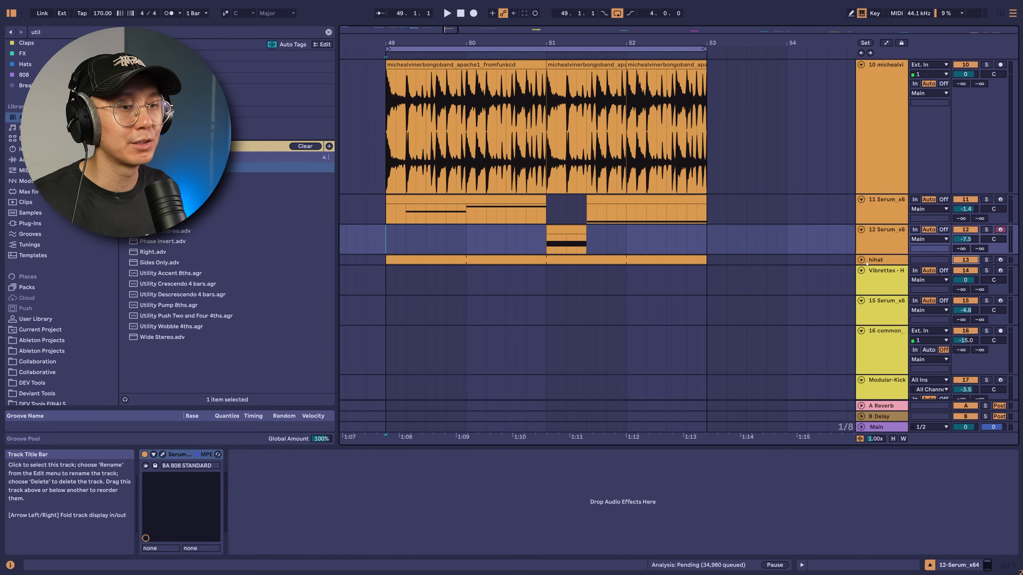
Unfold the hihat track and audition its pattern soloed and together with the other tracks from bar 49
click(860, 260)
click(987, 261)
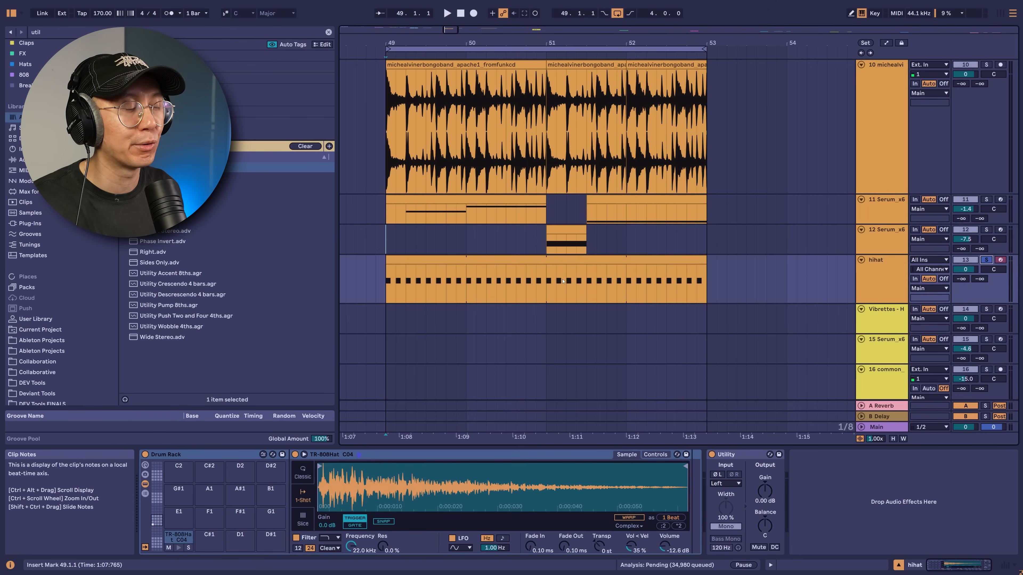
key(space)
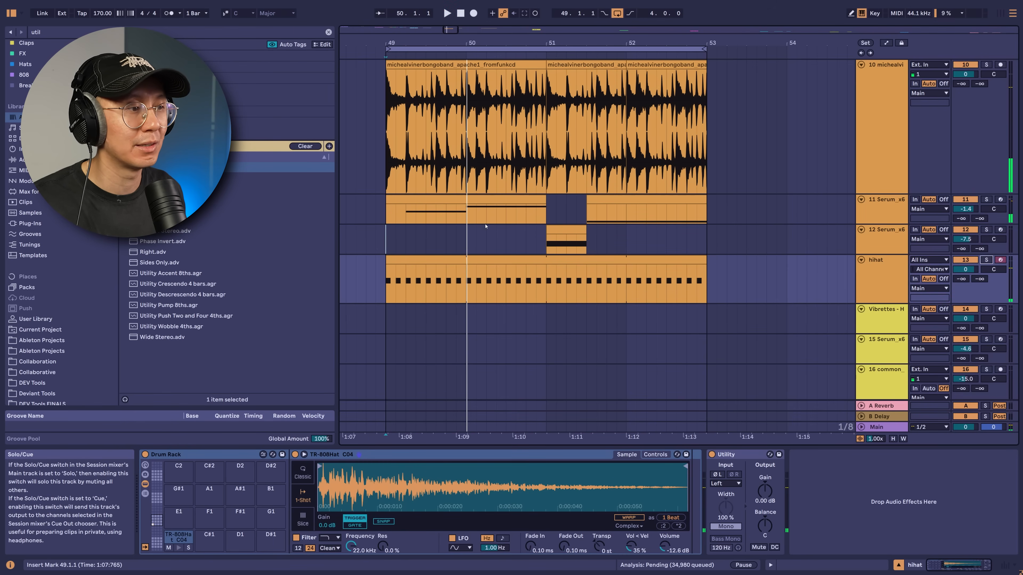
Solo the Apache break track, enable and expand its EQ Eight, and set band 5 to 150 Hz at -2.73 dB
click(390, 243)
click(389, 129)
click(985, 65)
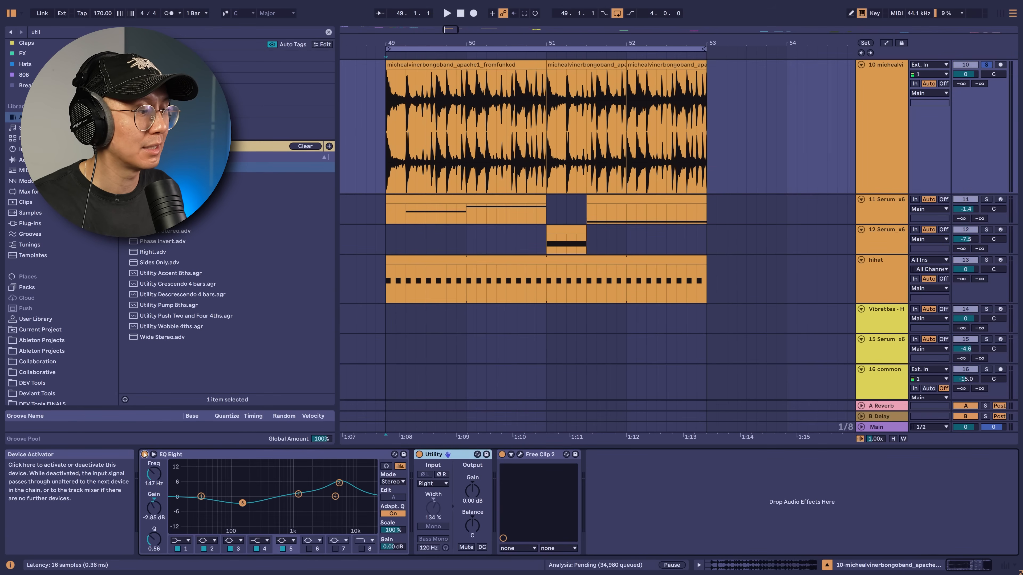
click(153, 454)
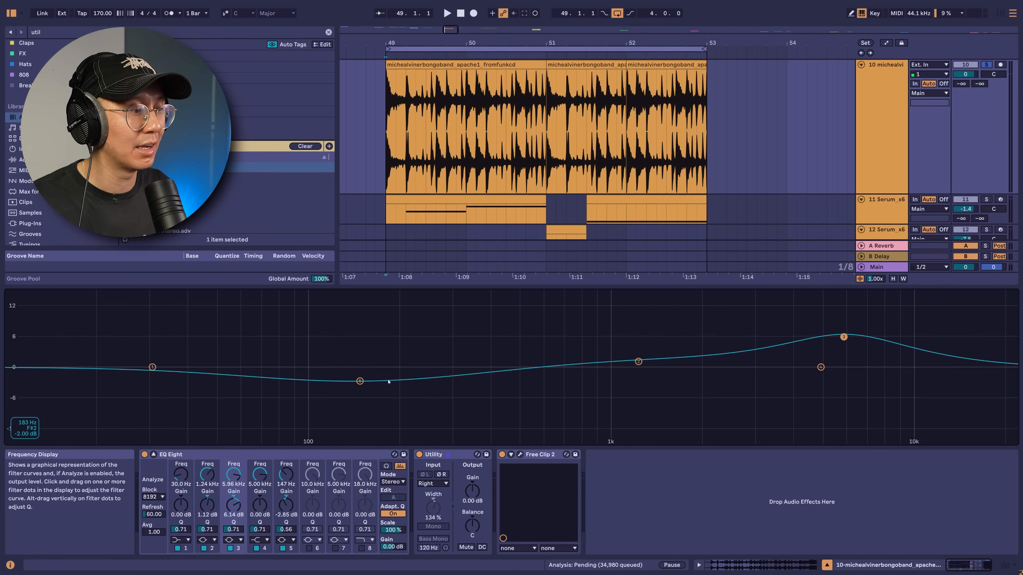
drag(360, 382, 360, 382)
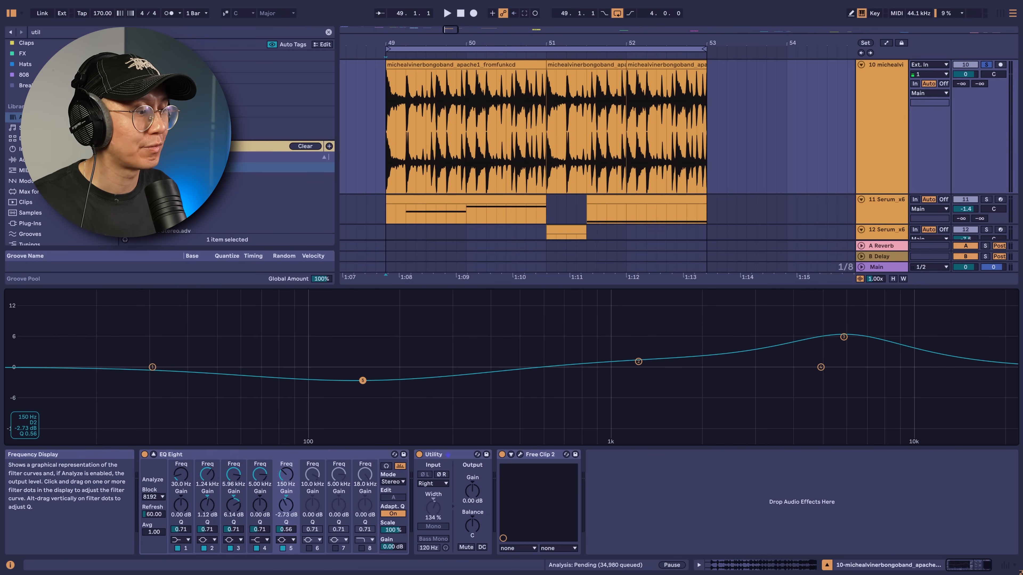
Set EQ Eight band 5 to 151 Hz at -2.16 dB and band 2 to 1.25 kHz at 1.70 dB, comparing the break with the EQ bypassed
drag(362, 381, 363, 378)
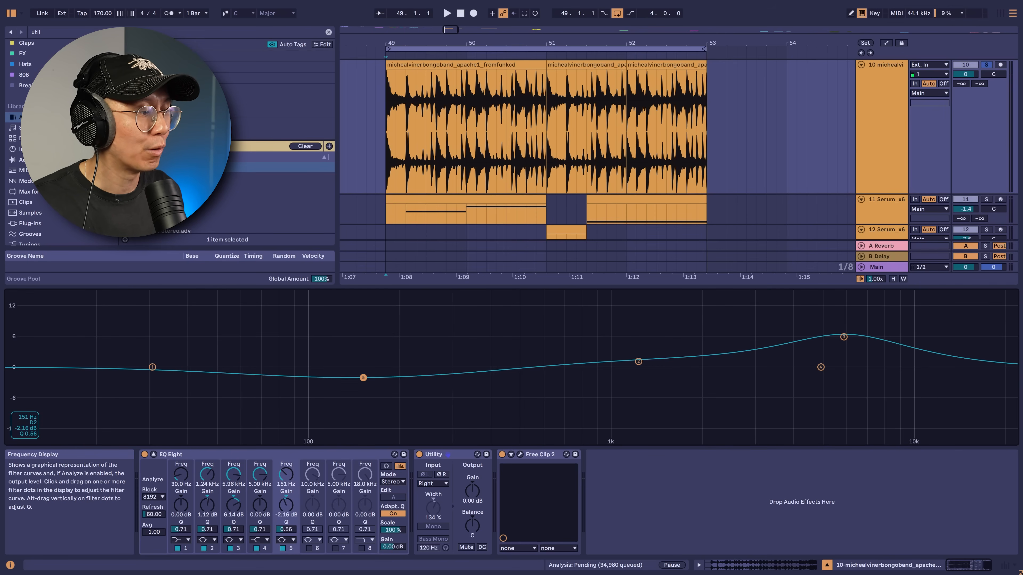
drag(638, 361, 638, 360)
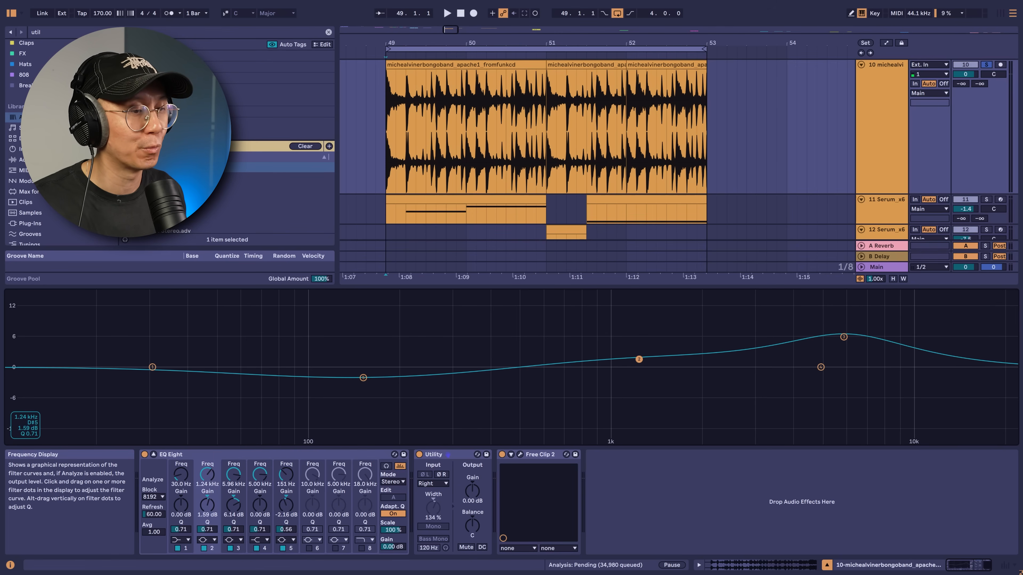
key(space)
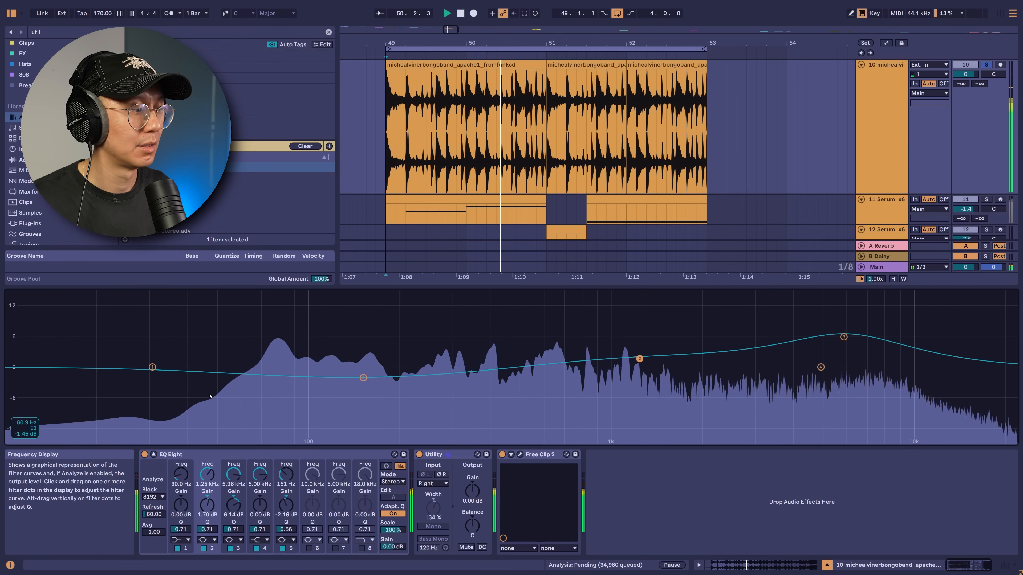
click(144, 455)
click(144, 455)
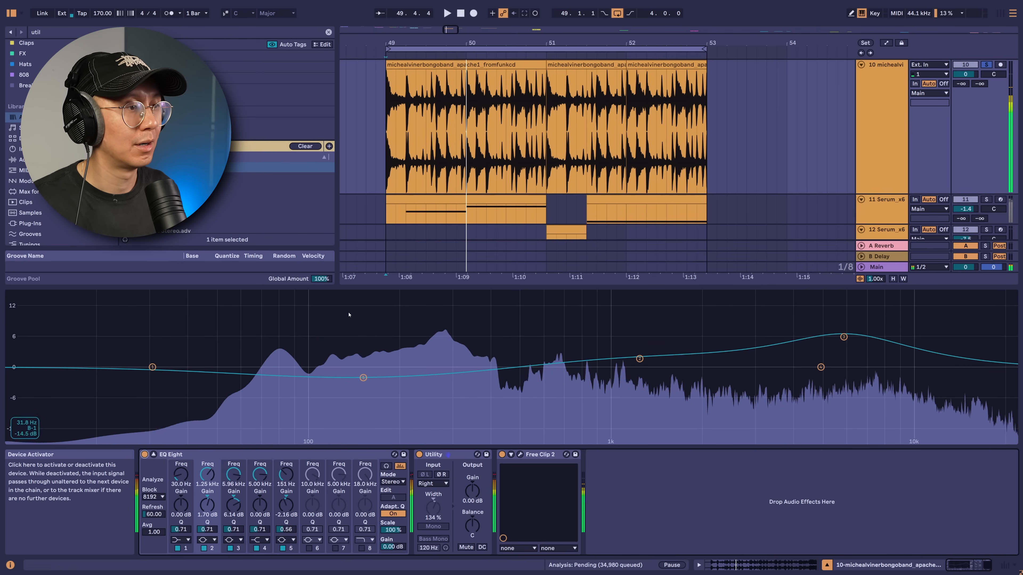
key(space)
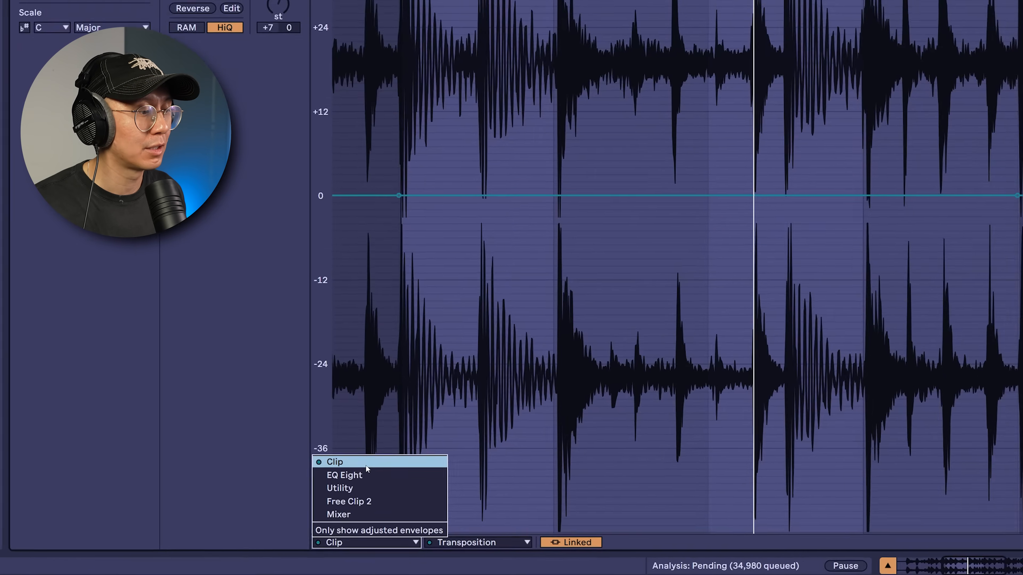
Ramp the Apache clip's Transposition envelope from 2.2 up to +15 st at 3.2, audition it, and lower the end point to about +12 st
click(365, 499)
click(418, 550)
click(415, 482)
click(426, 169)
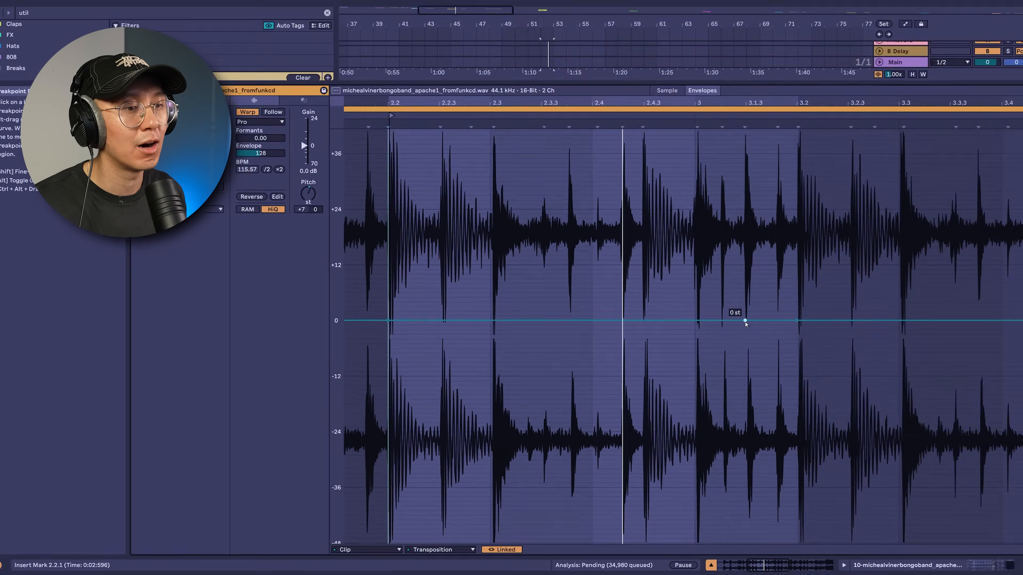
drag(782, 329, 782, 262)
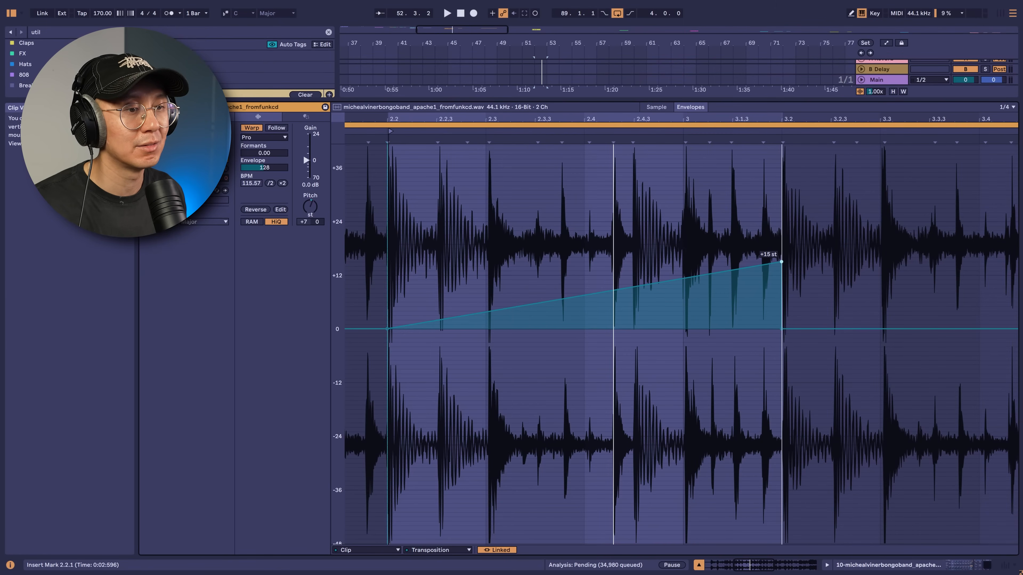
key(space)
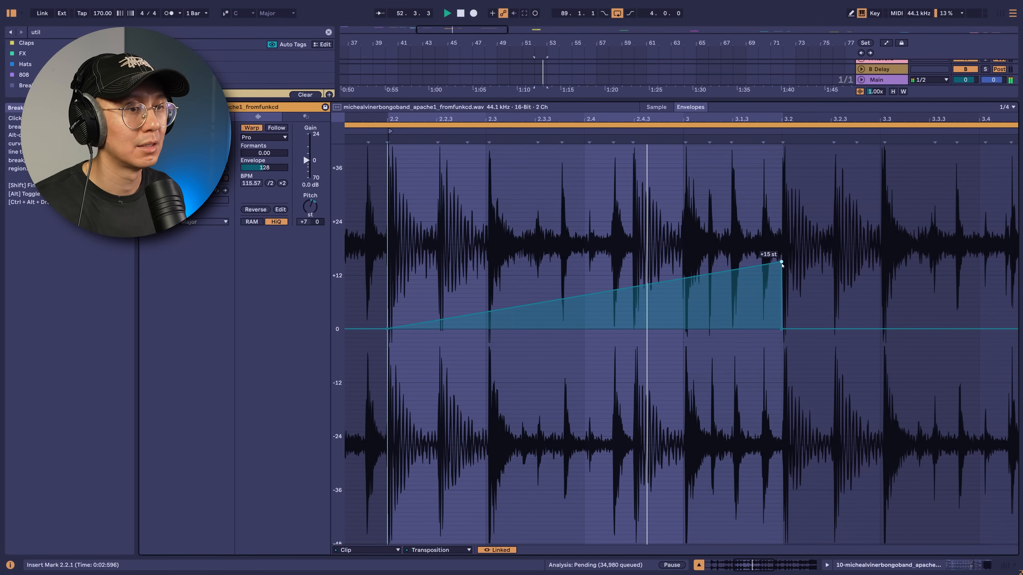
drag(782, 265, 781, 276)
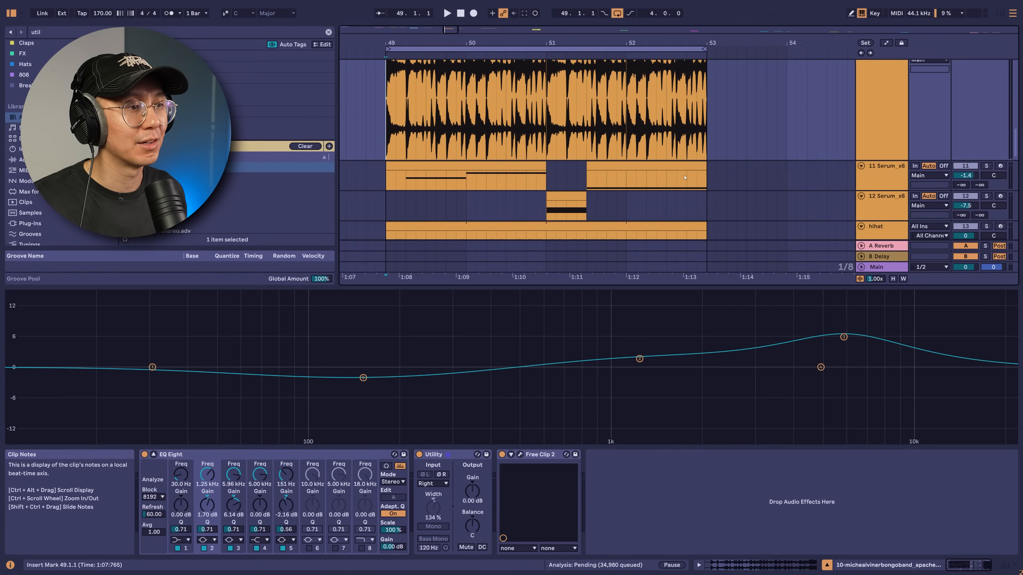
Turn off solo on the Apache break track and audition it with the other tracks from bar 49
scroll(572, 164, up, 3)
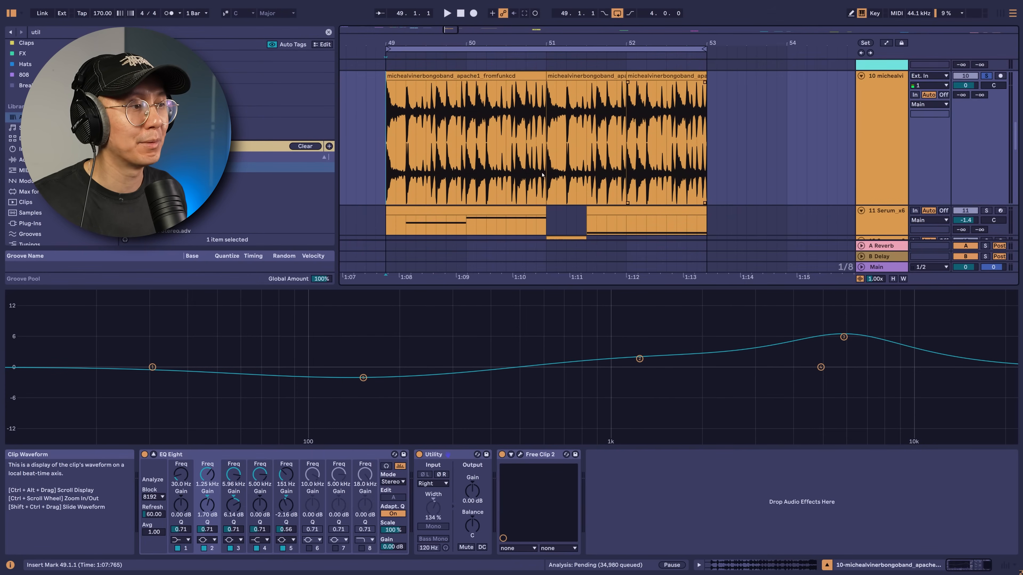
scroll(573, 164, up, 3)
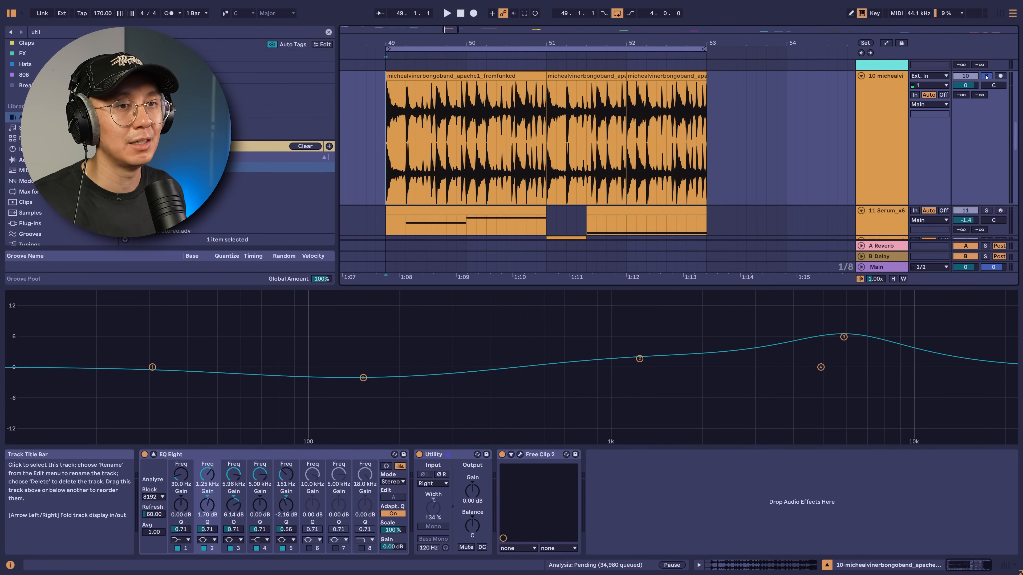
click(395, 163)
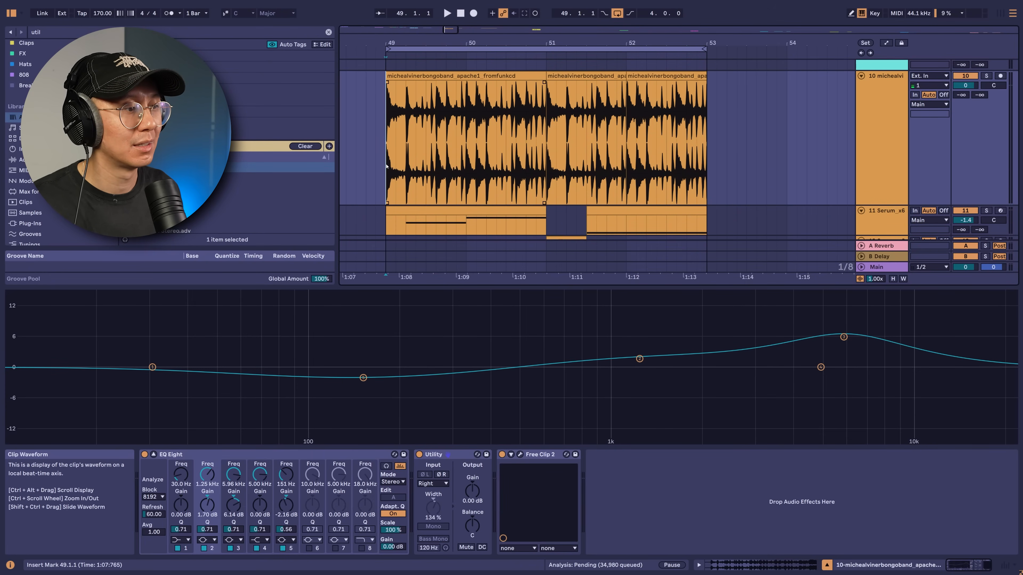
key(space)
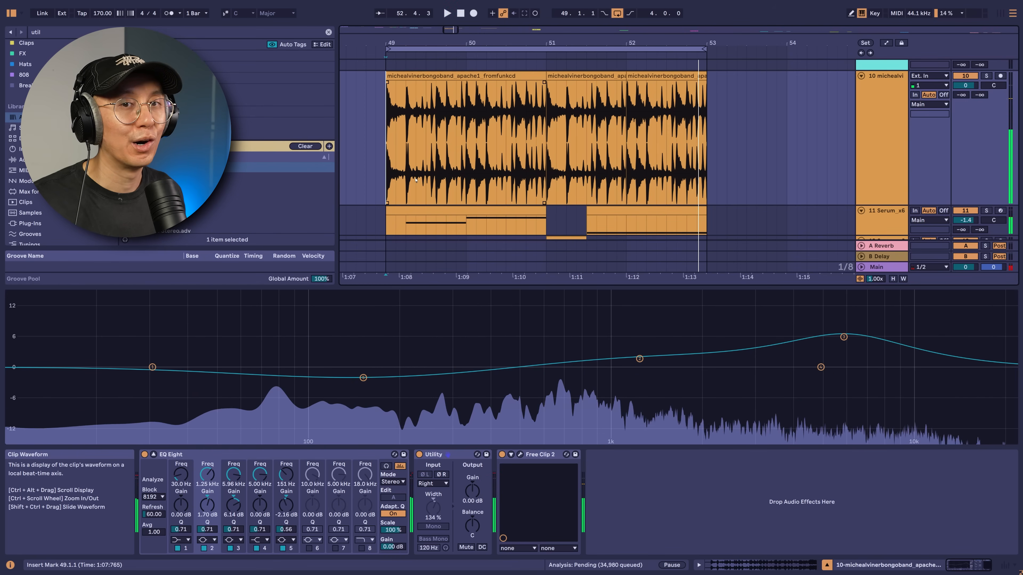
key(space)
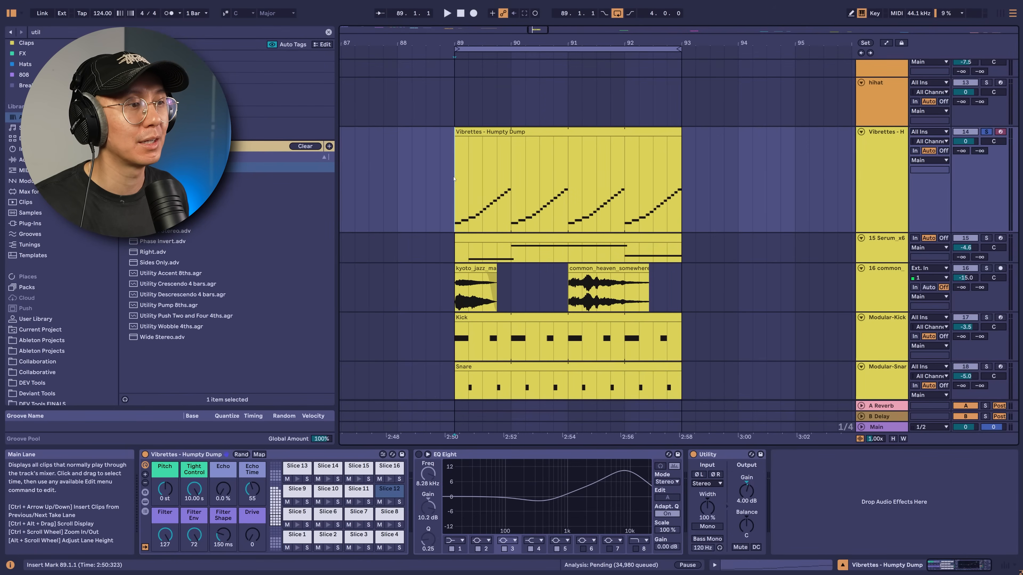
Audition the Vibrettes break from bar 89, and set its rack's Pitch to +11 st and Tight Control to 1.89 s
key(space)
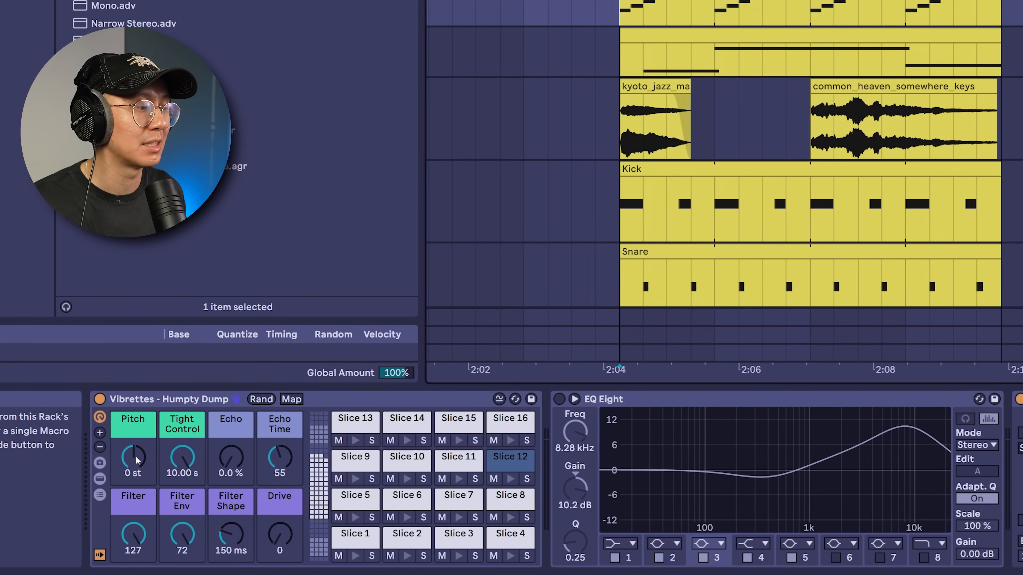
key(space)
drag(137, 460, 137, 434)
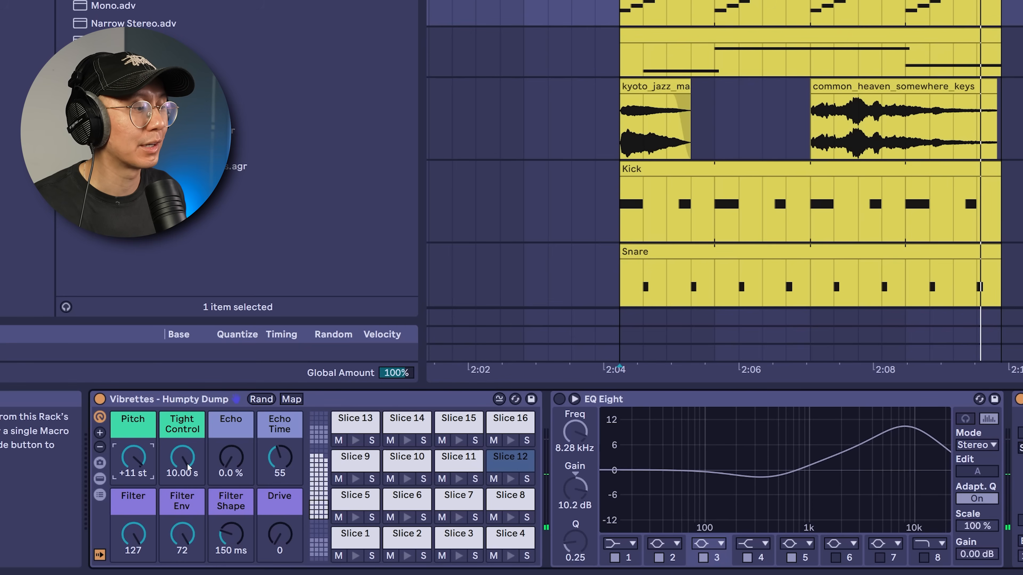
drag(188, 467, 187, 478)
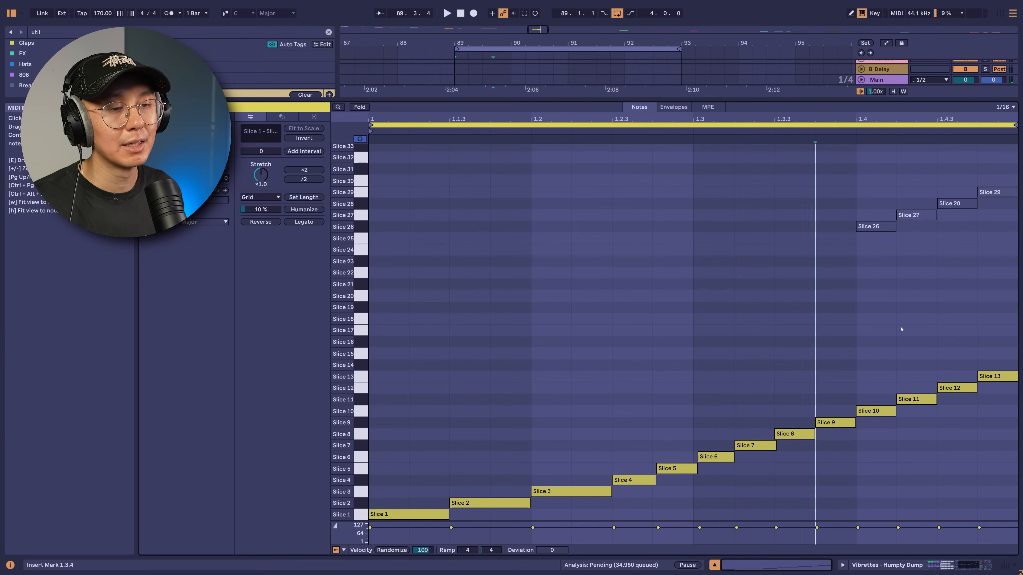
Deactivate the Slice 10 to 13 notes in the Vibrettes clip, activate the Slice 26 to 29 notes, and return to the track's devices
drag(875, 316, 1019, 449)
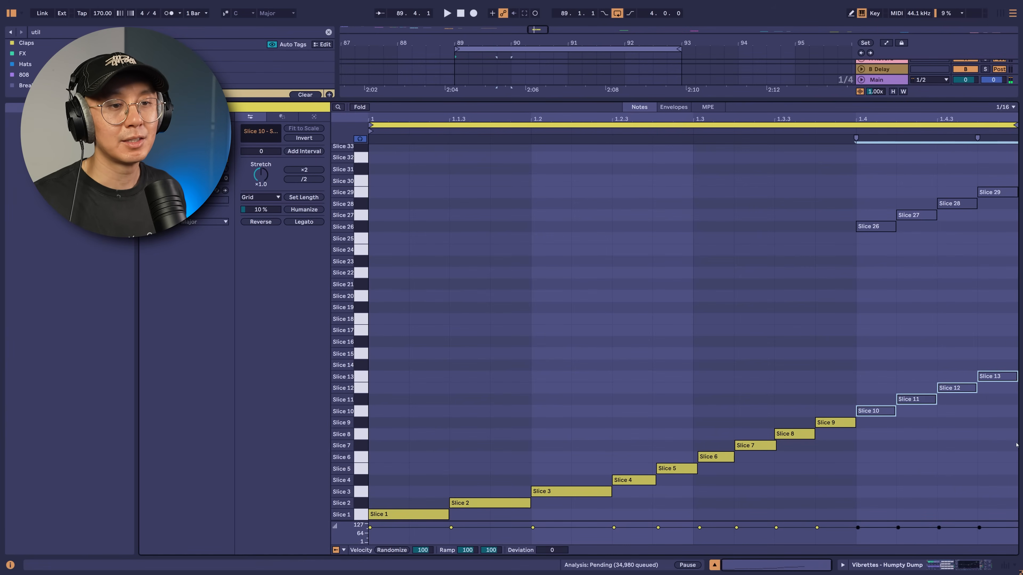
drag(883, 269, 1021, 173)
key(0)
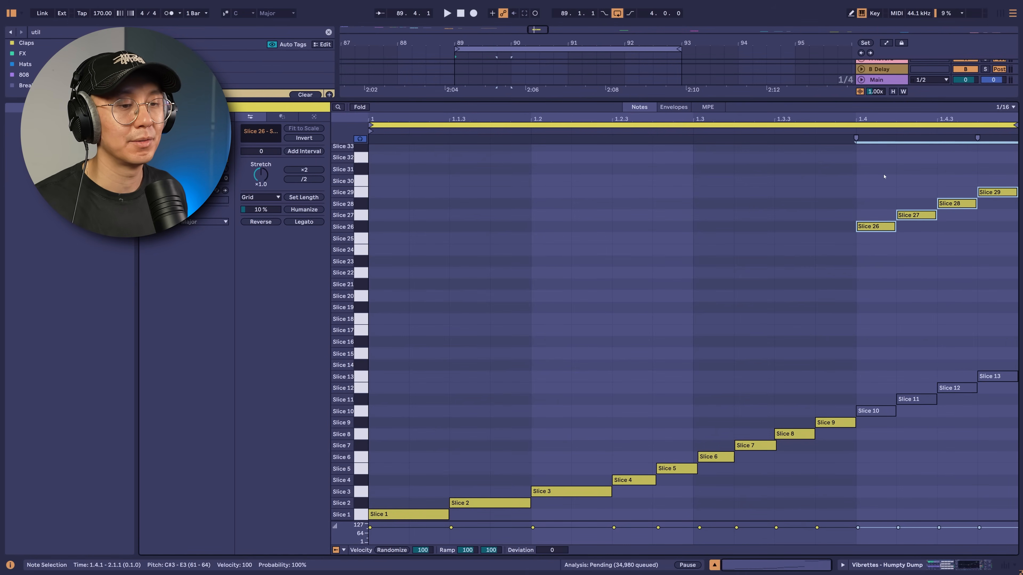
click(710, 203)
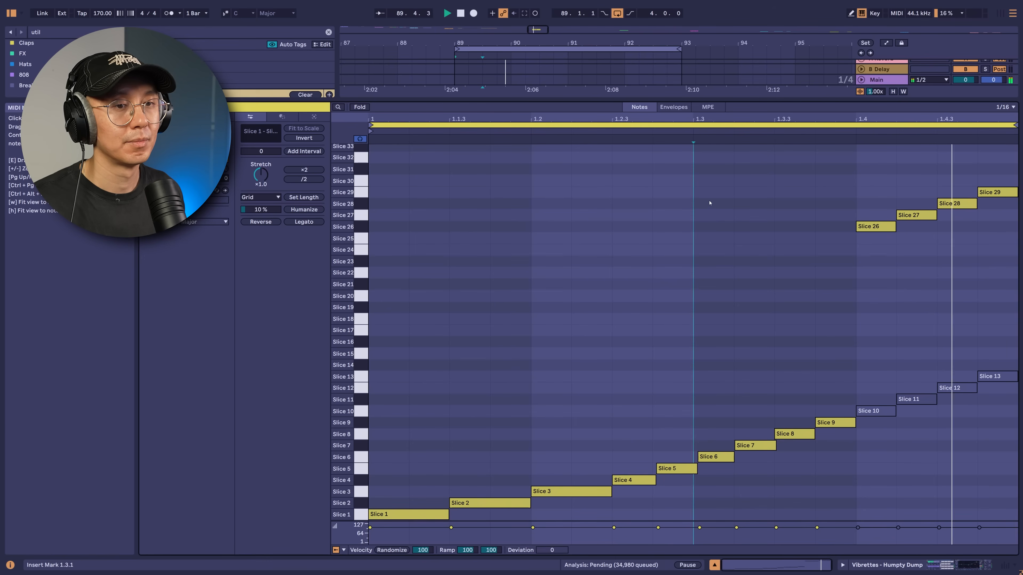
key(shift+Tab)
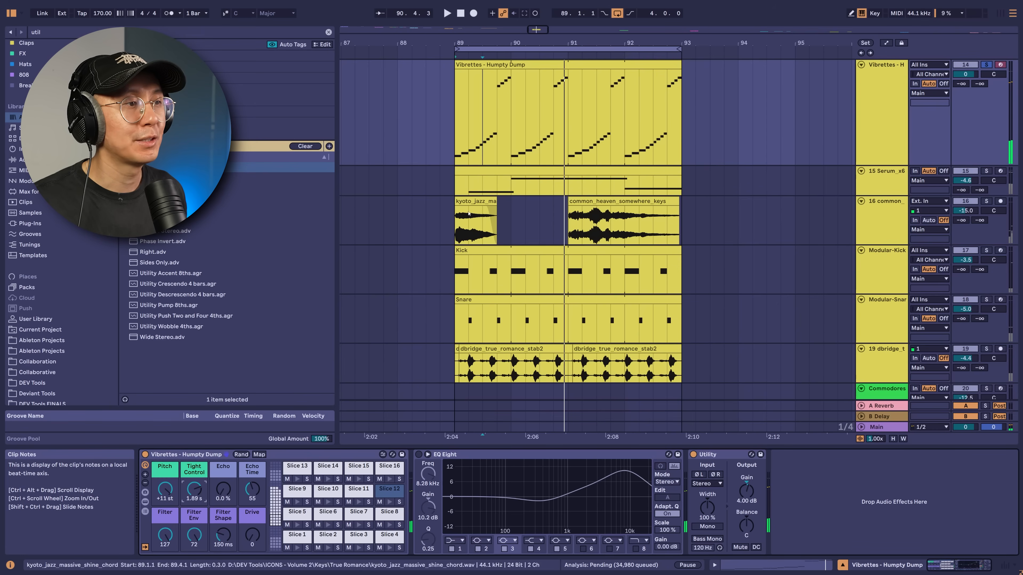
Turn off solo on the Vibrettes break track, and display the device racks of the Modular-Kick and Modular-Snare tracks
scroll(471, 220, down, 5)
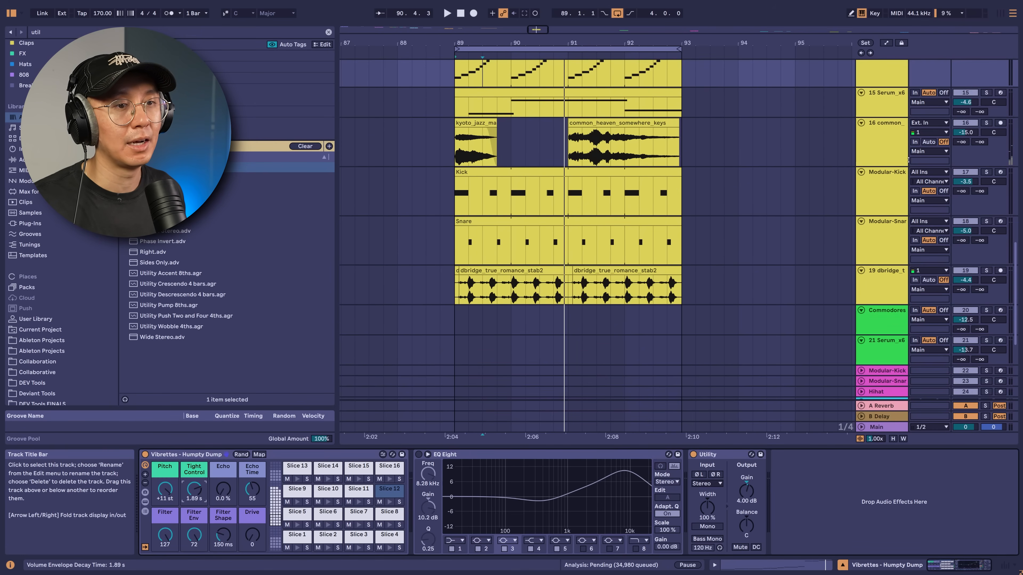
scroll(863, 239, up, 5)
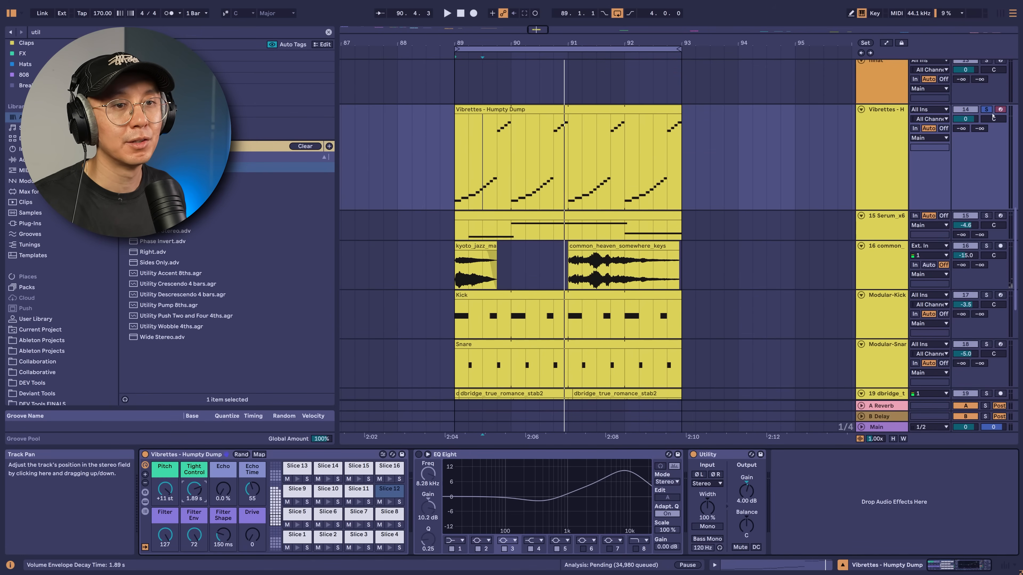
click(986, 109)
scroll(910, 205, down, 2)
click(886, 239)
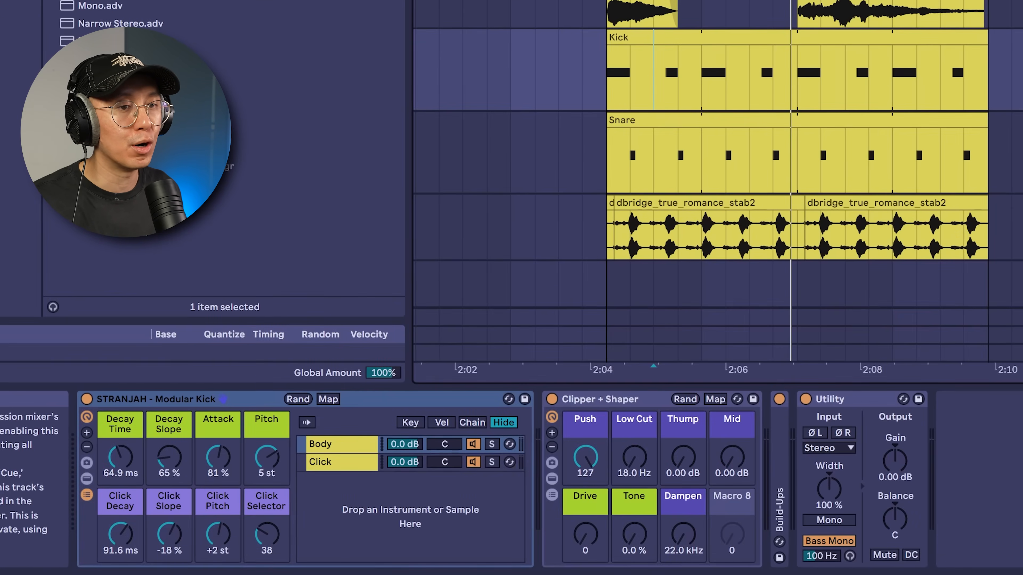
click(1019, 120)
click(1018, 38)
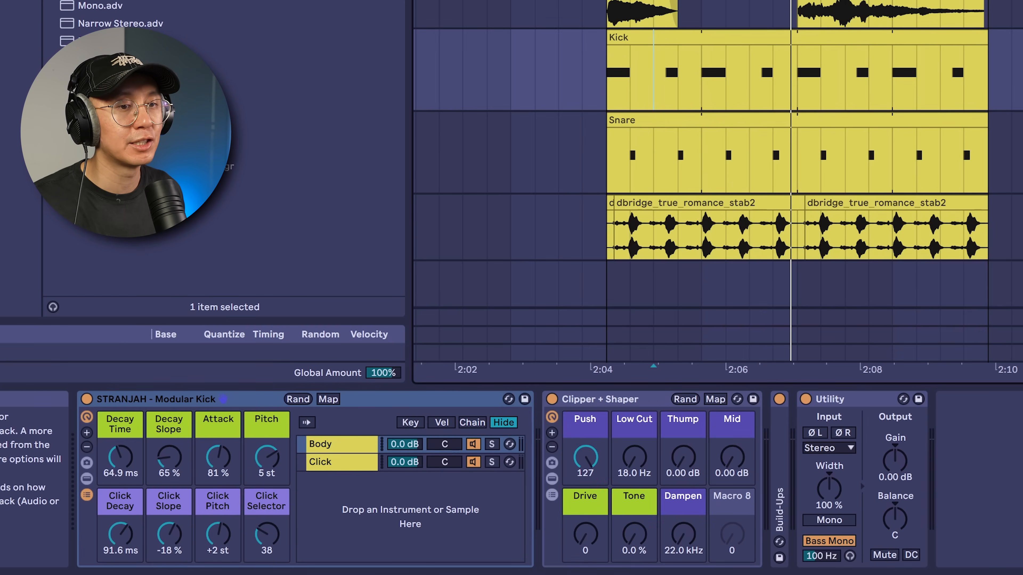
scroll(1019, 121, down, 3)
click(1019, 26)
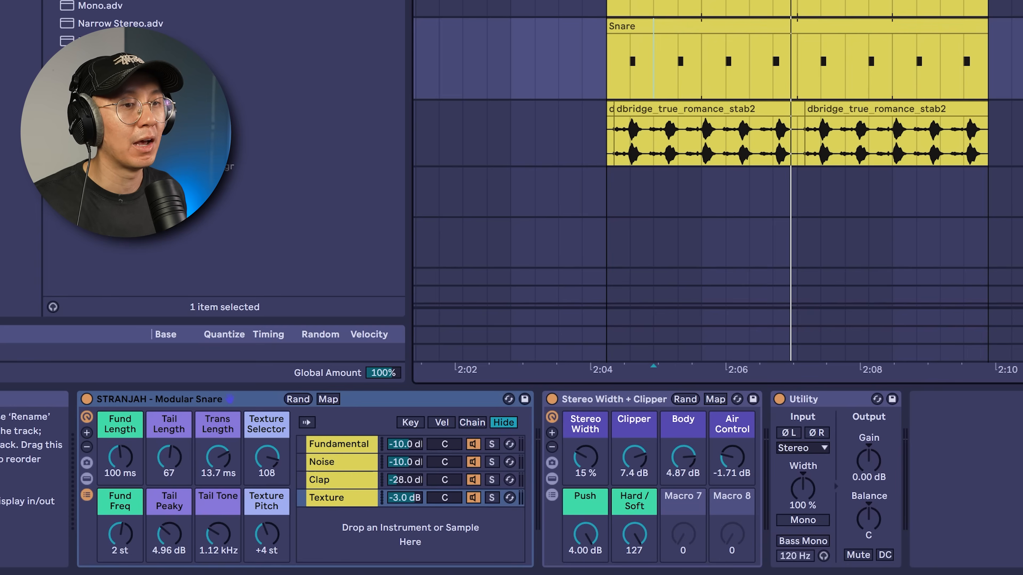
key(Up)
key(Down)
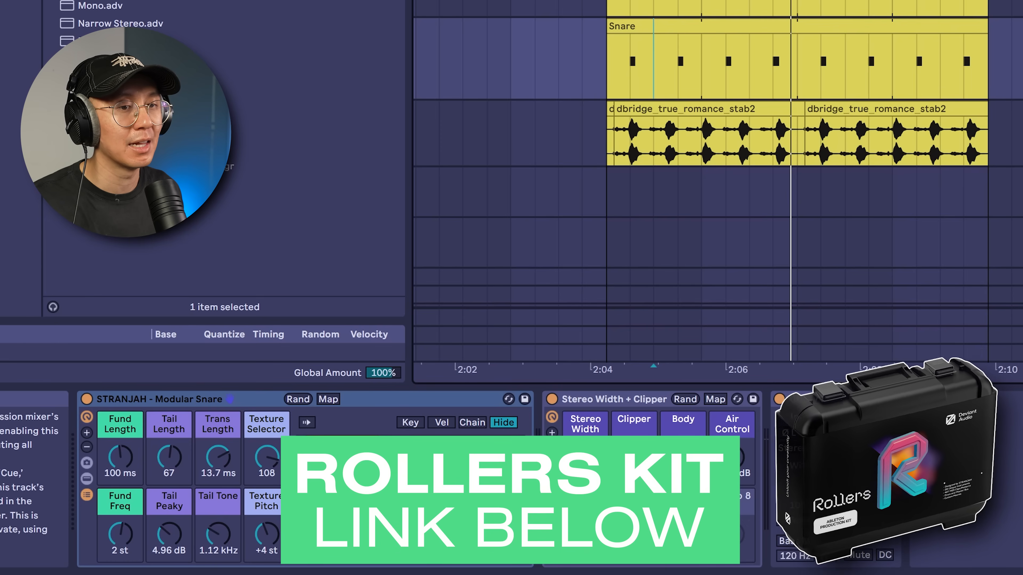
Audition the snare from its first hit while varying the Modular Snare's Fund Freq, including -7 st, and restore it to 2 st
drag(676, 1, 677, 27)
click(580, 71)
key(space)
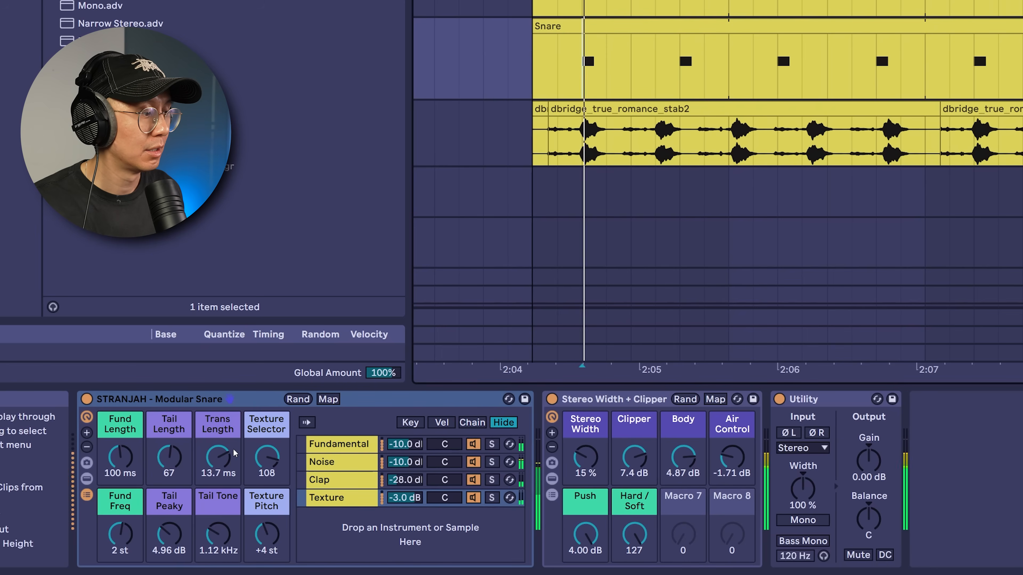
click(133, 533)
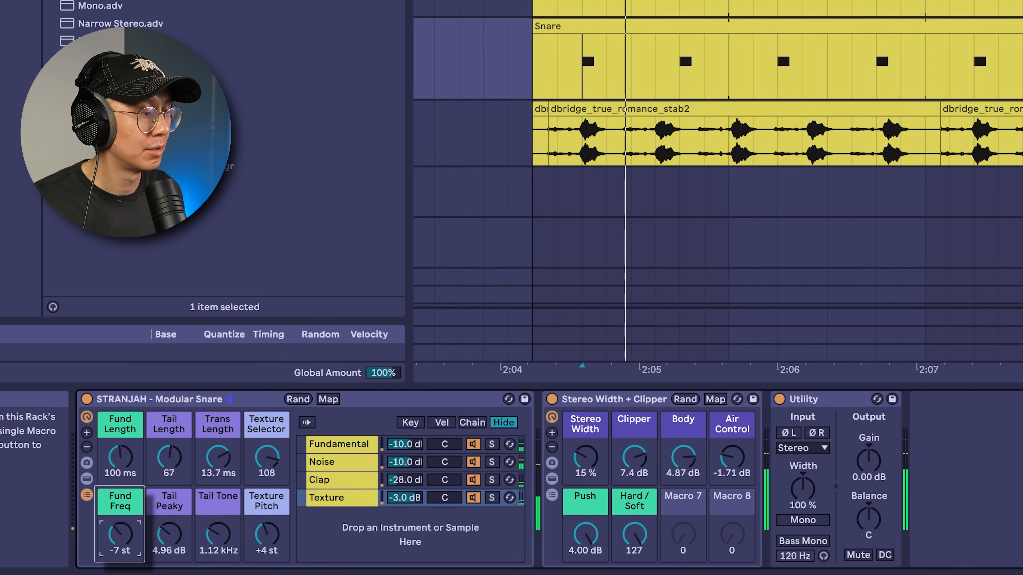
mouse_move(121, 536)
mouse_down()
mouse_move(135, 458)
mouse_move(121, 471)
mouse_move(121, 435)
mouse_move(120, 452)
mouse_up()
key(space)
key(space)
key(space)
key(space)
key(space)
key(space)
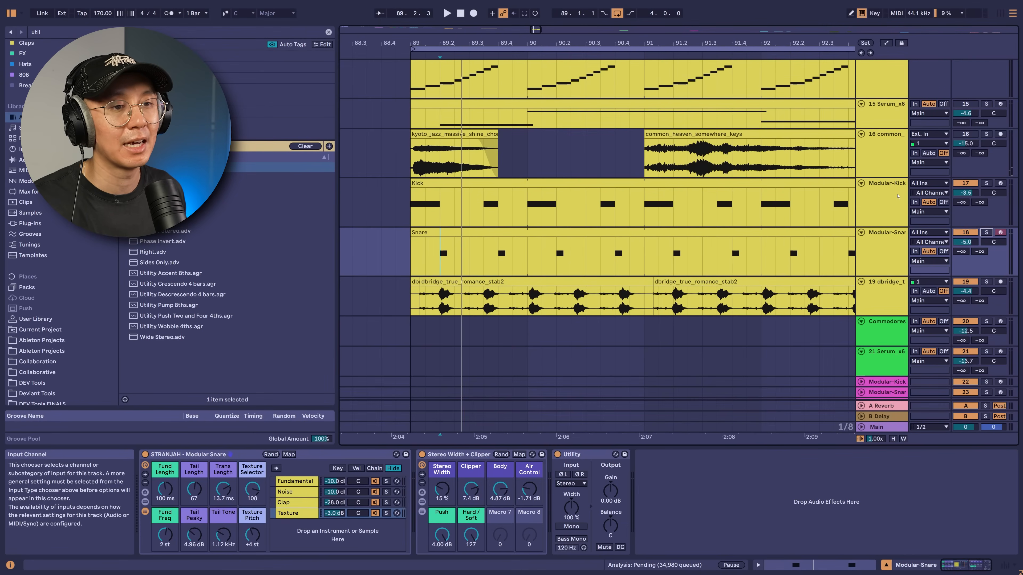
Check the Modular-Kick and Modular-Snare racks, and audition the Vibrettes break with all layers from bar 89
key(Up)
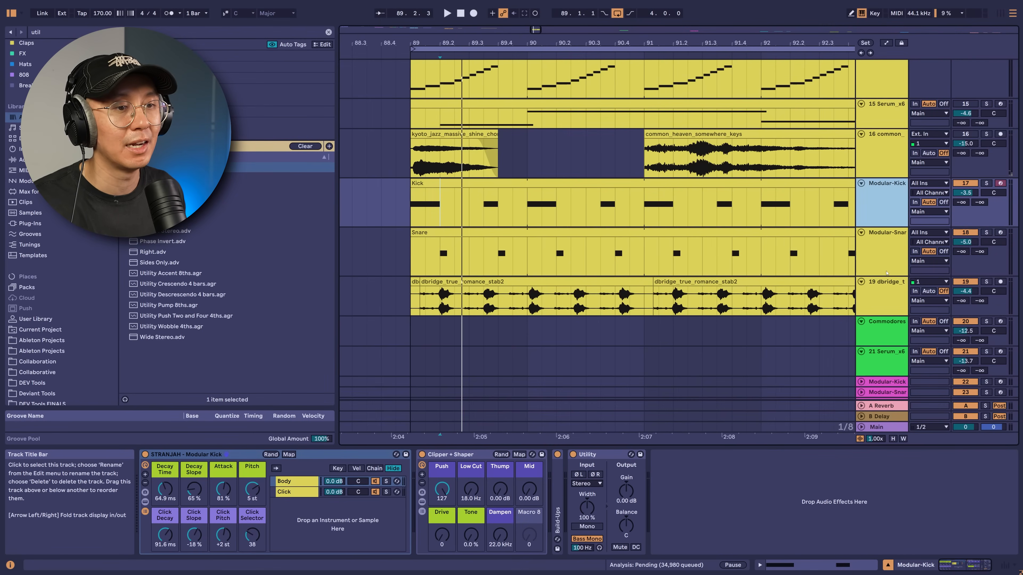
click(887, 264)
scroll(507, 187, up, 2)
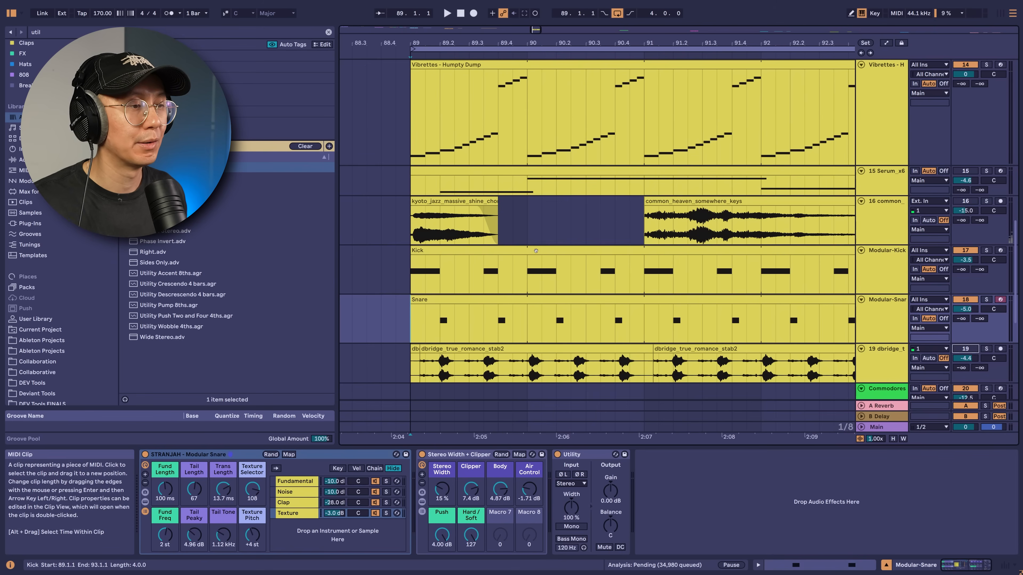
key(space)
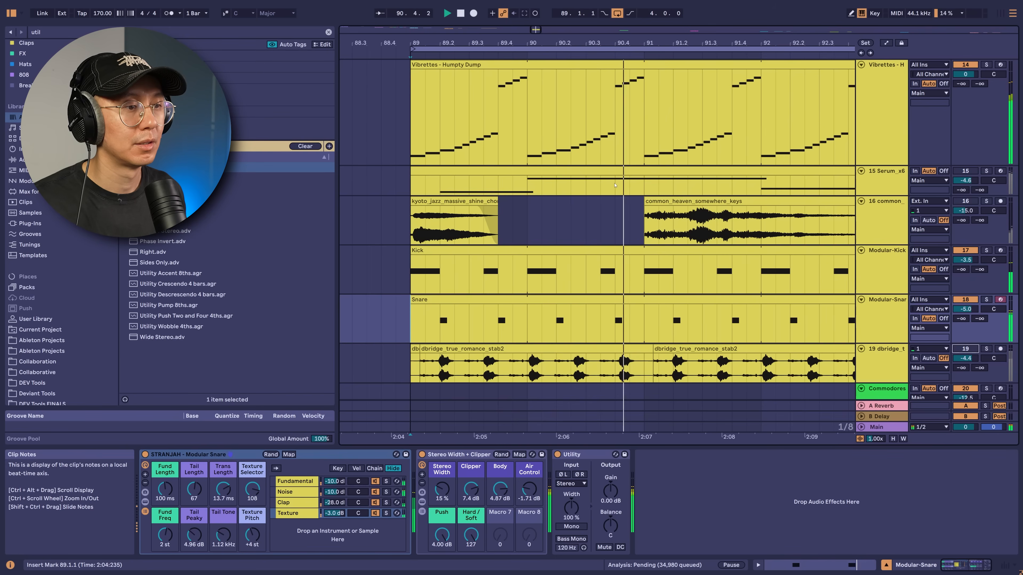
Solo the Vibrettes break track and enable its EQ Eight
scroll(640, 248, down, 2)
scroll(640, 248, up, 3)
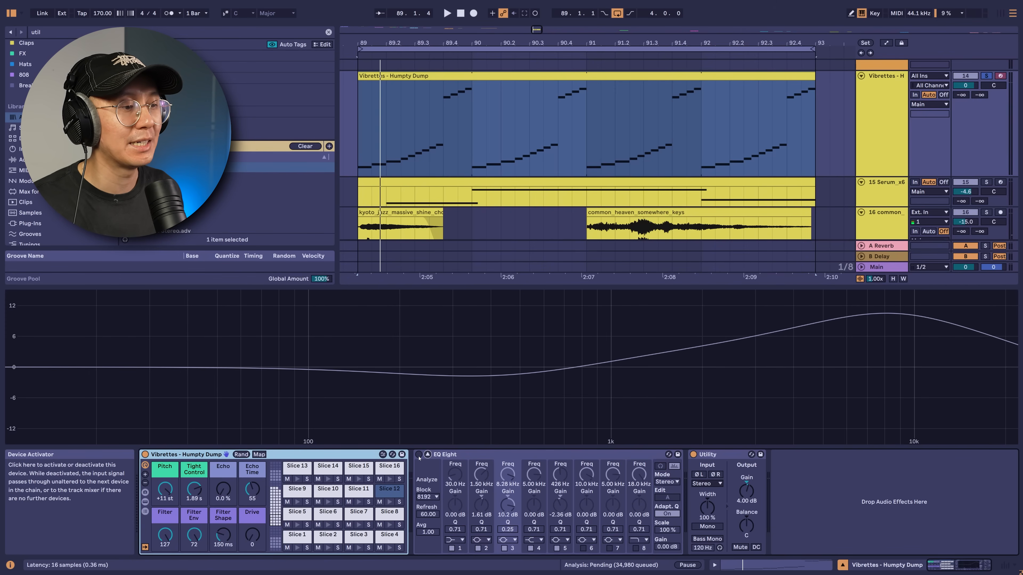
click(419, 455)
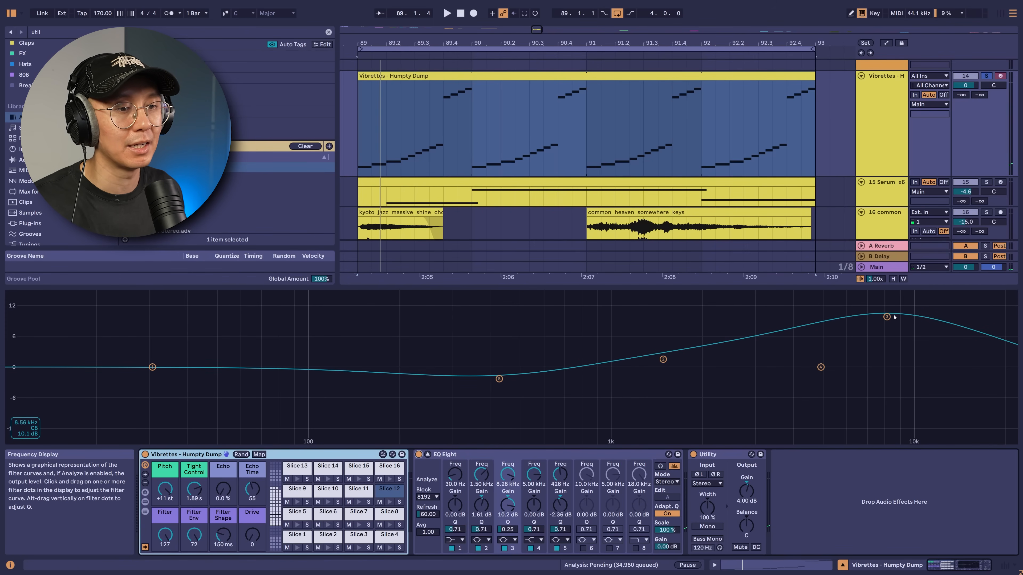
Set the Vibrettes break's EQ Eight band 3 to 8.40 kHz and band 5 to 425 Hz at -2.39 dB, auditioning the break
drag(890, 316, 886, 316)
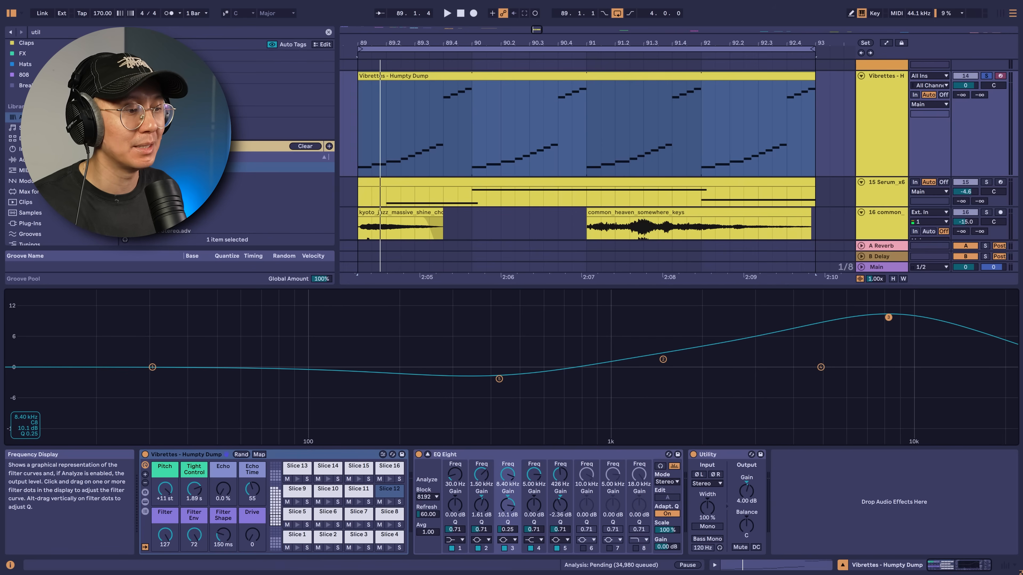
key(space)
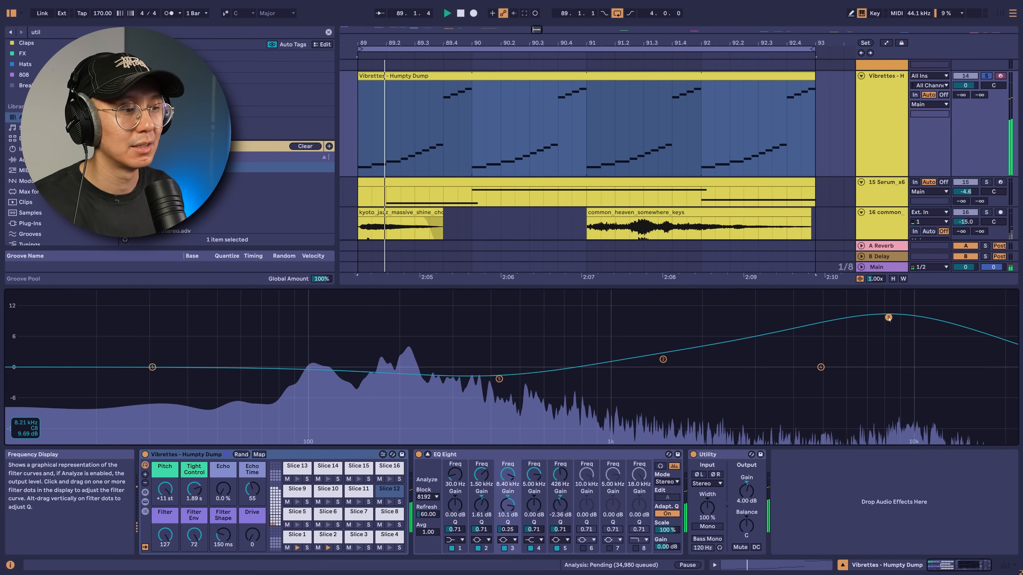
key(space)
drag(499, 378, 498, 376)
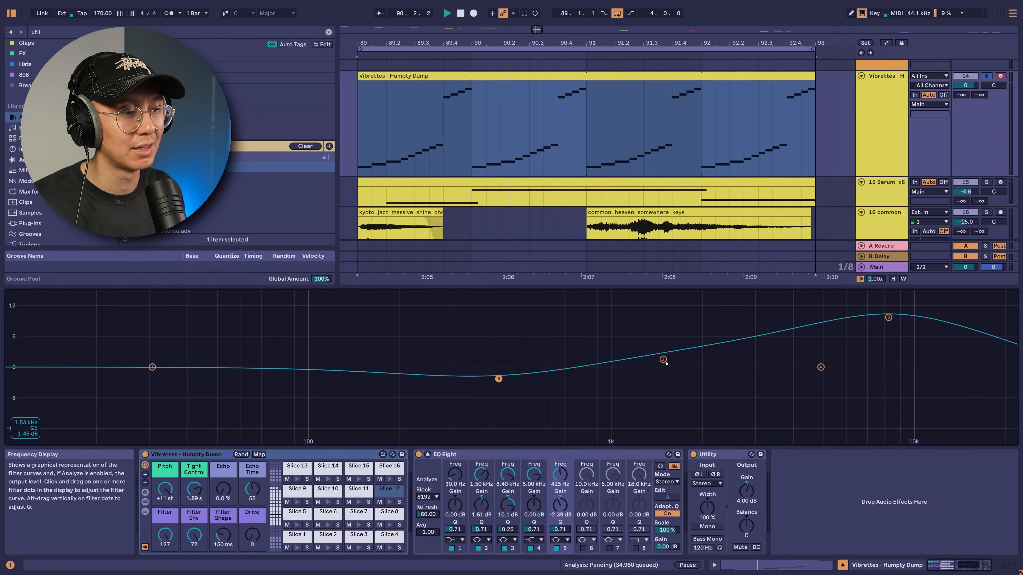
key(space)
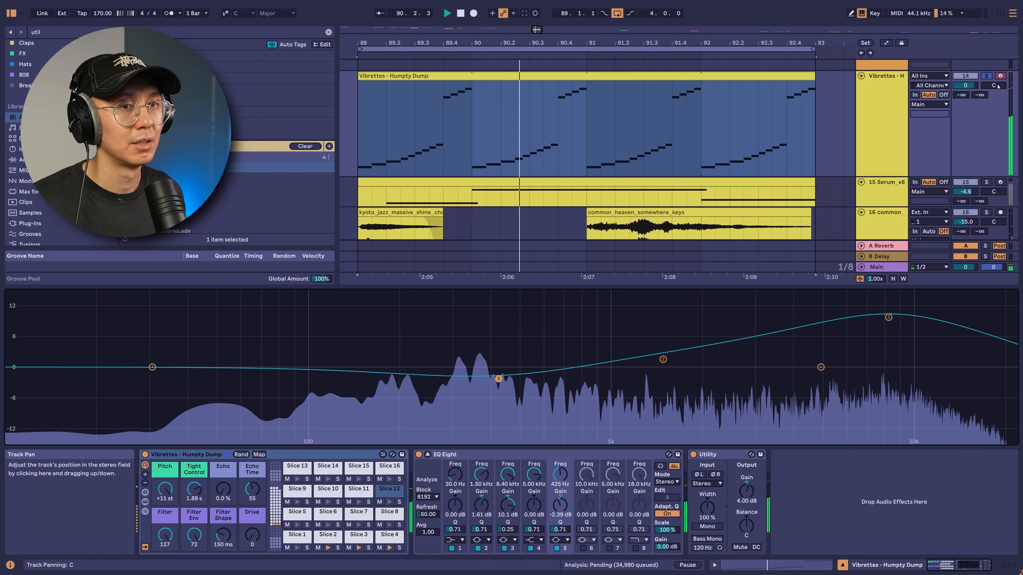
key(space)
Collapse the Vibrettes break's expanded EQ Eight display and check the Serum bass preset BA REESE DIGITAL NIGHTMARE on track 15
key(shift+Tab)
key(shift+Tab)
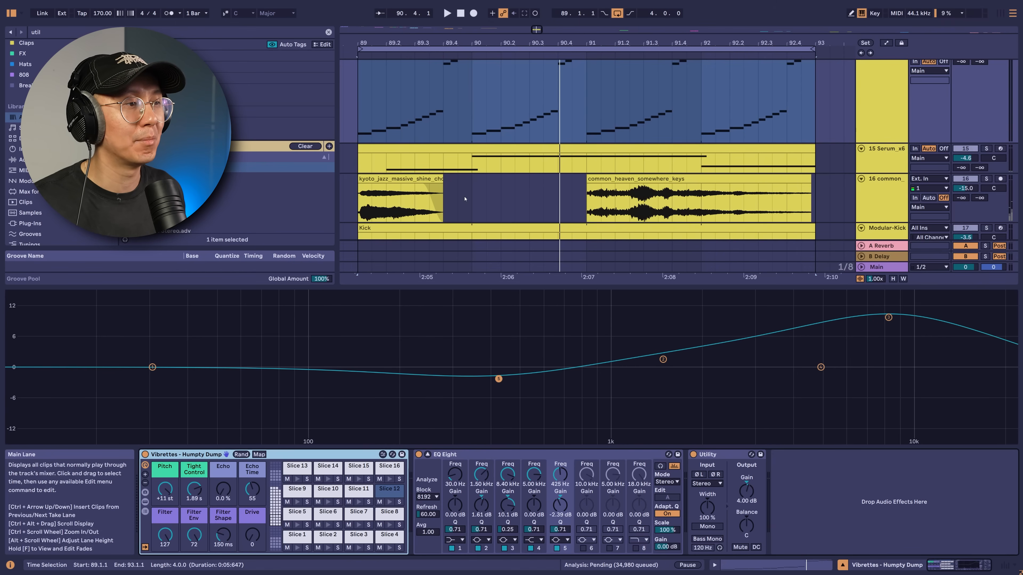
click(428, 454)
scroll(732, 323, up, 2)
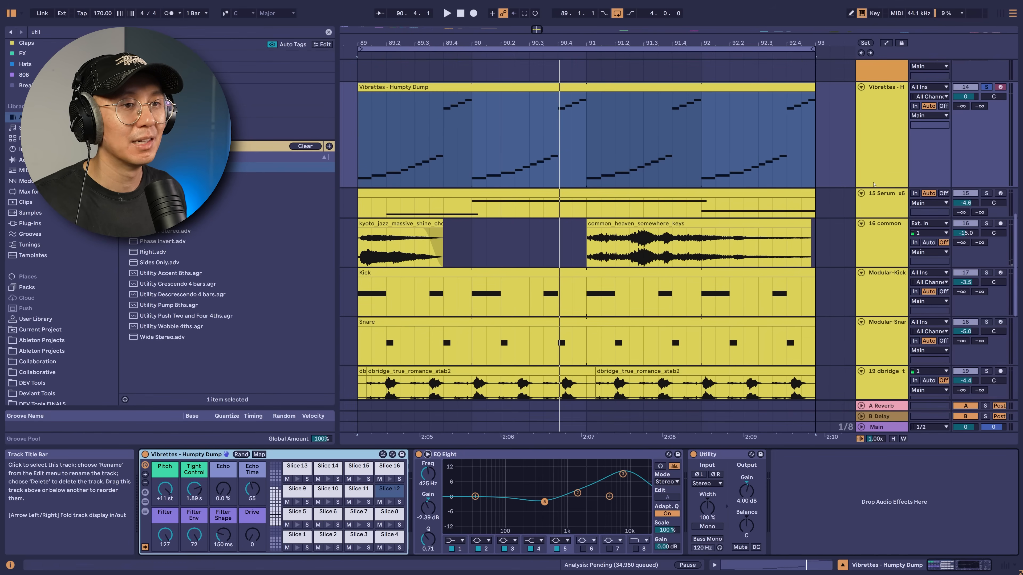
drag(874, 187, 874, 157)
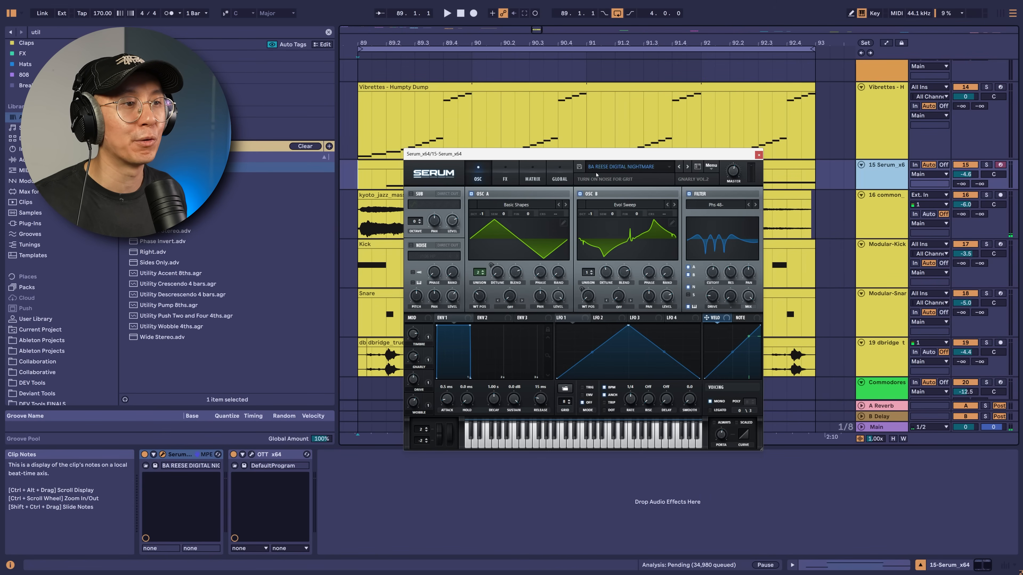
click(759, 154)
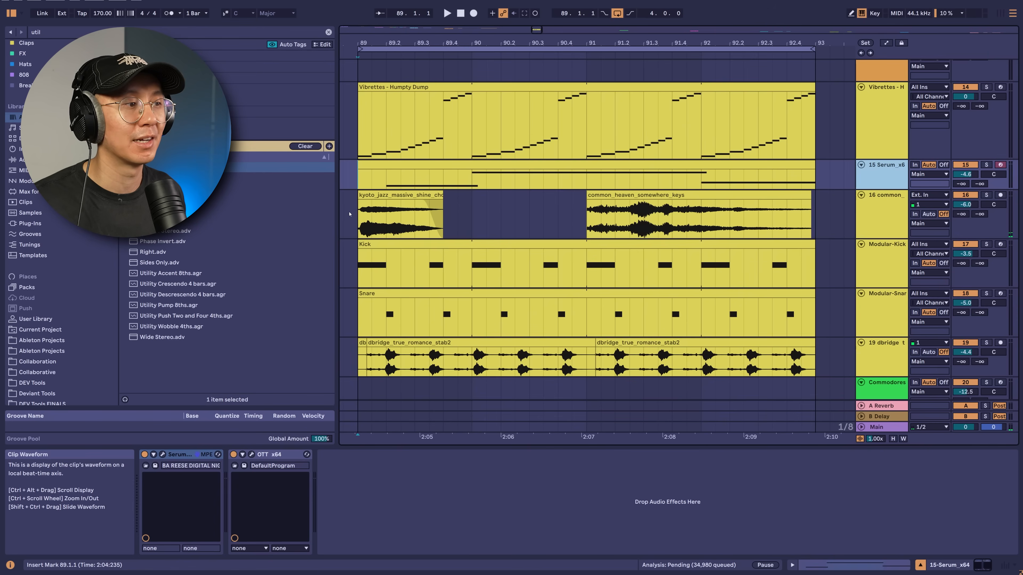
Audition the Vibrettes break from bar 89 together with the bass, keys, kick, snare and stab layers
click(359, 216)
key(space)
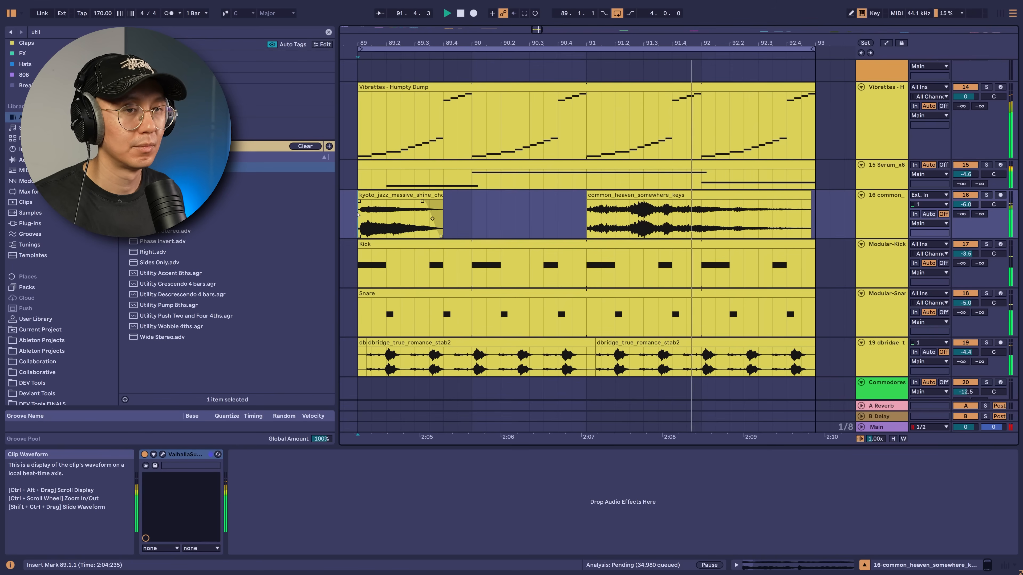
key(space)
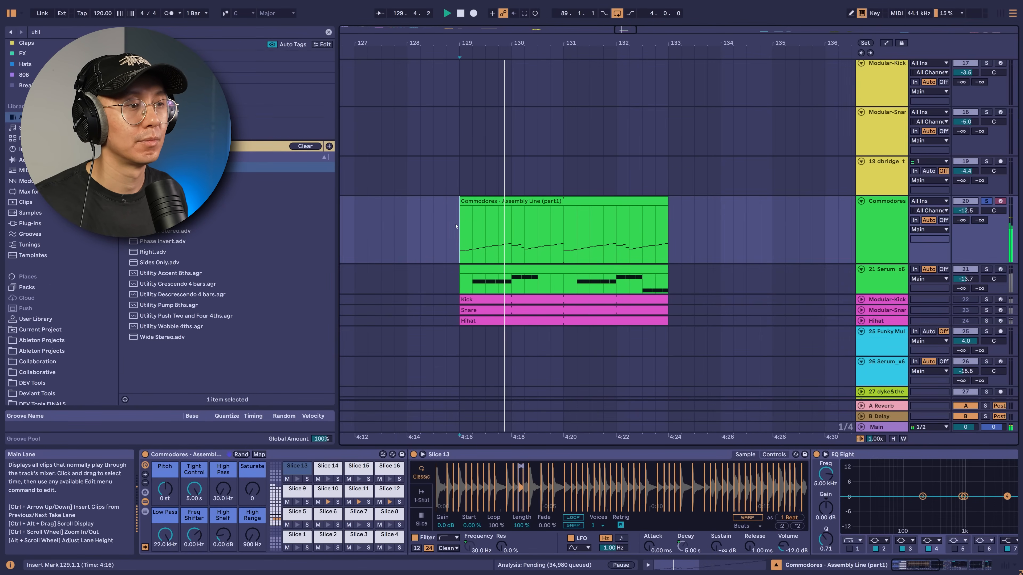
Set the tempo to 170 BPM, and set the Commodores break rack's Pitch to +5 st and Tight Control to 1.48 s
click(101, 11)
text(17)
click(163, 487)
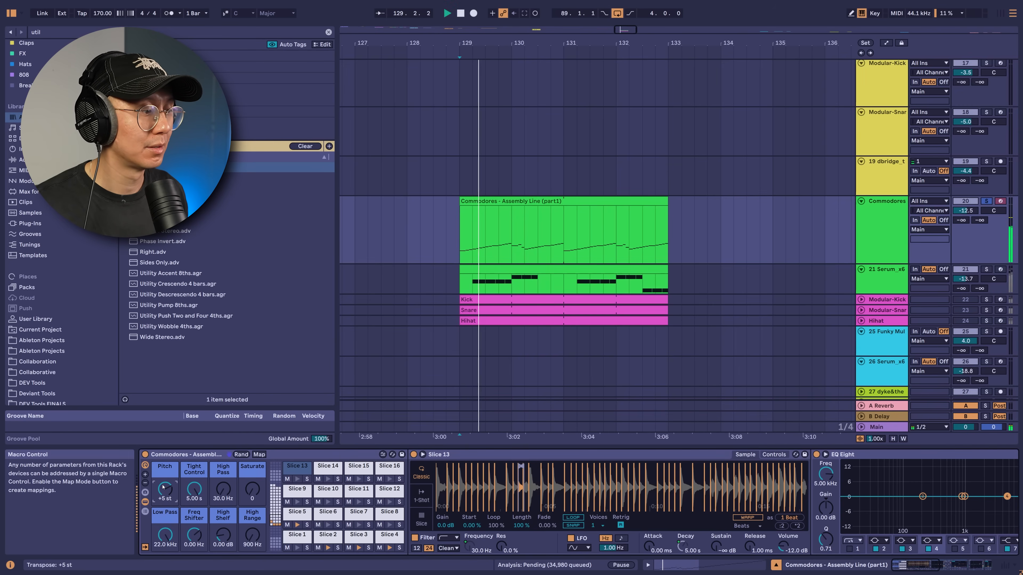
drag(194, 489, 194, 504)
key(space)
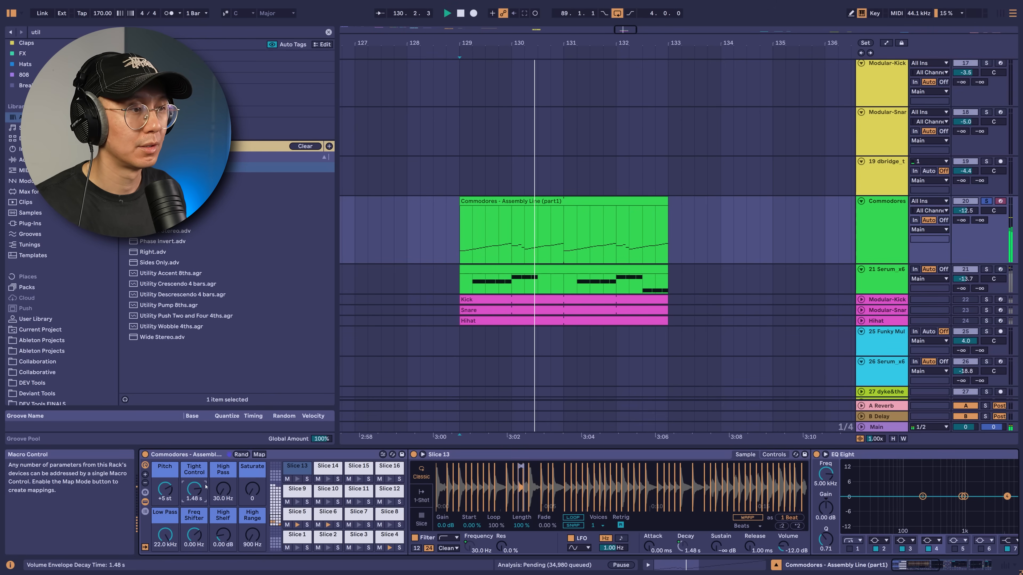
Examine the Commodores clip's slice pattern, checking Slices 1 to 3 and the rearranged Slice 10 and Slice 7 notes in its second bar
double_click(499, 202)
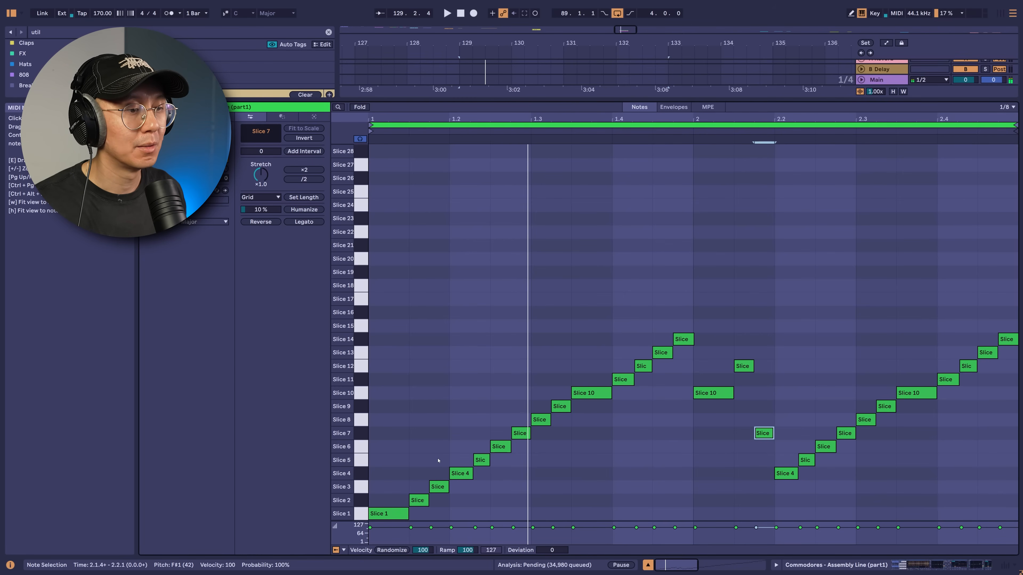
drag(437, 458, 375, 518)
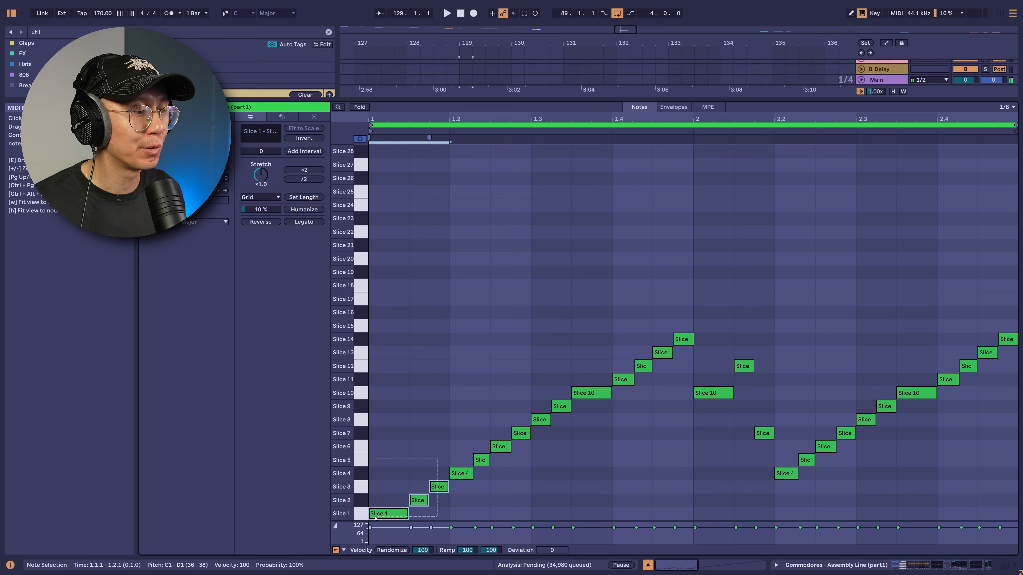
click(709, 393)
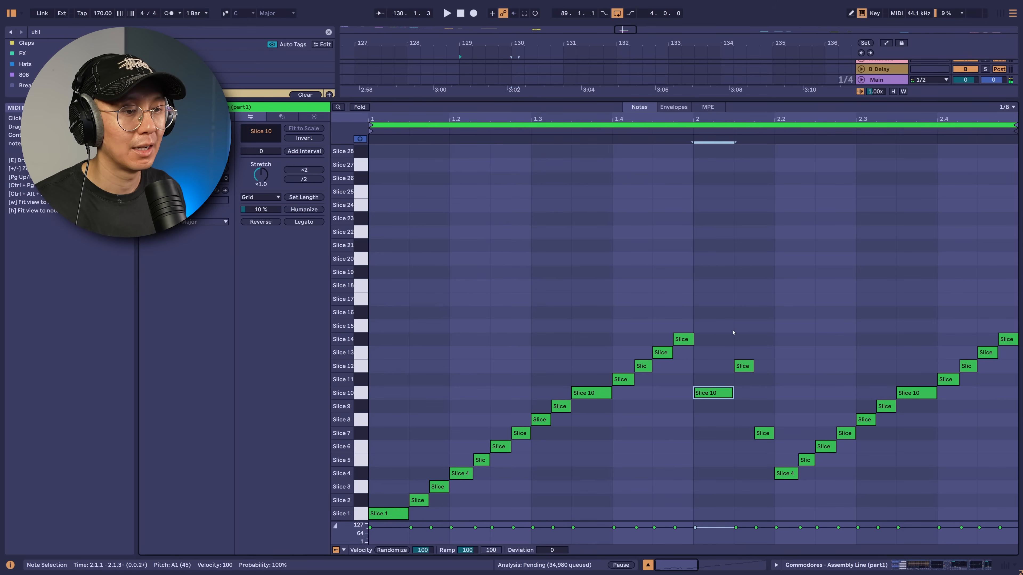
click(763, 433)
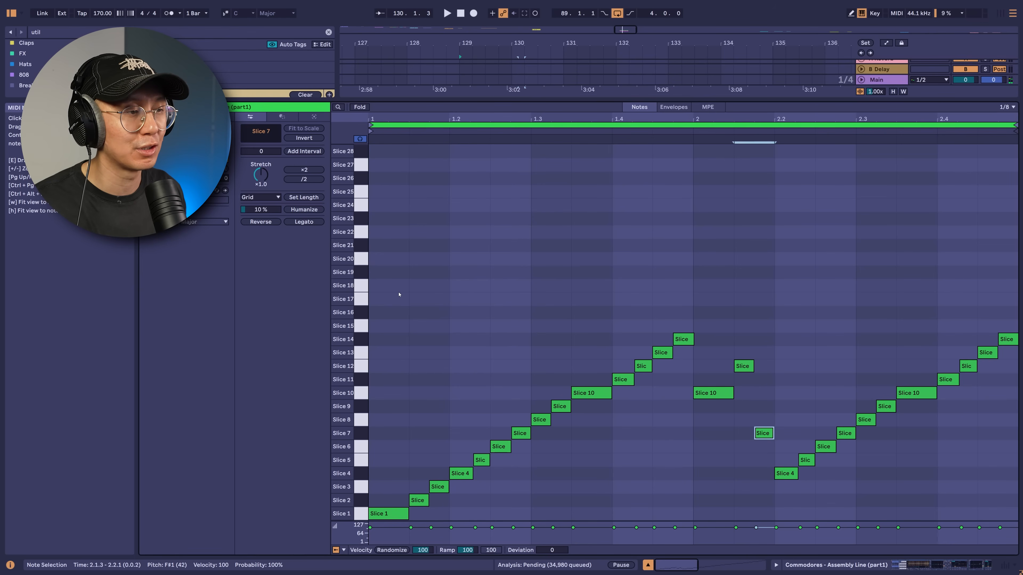
key(space)
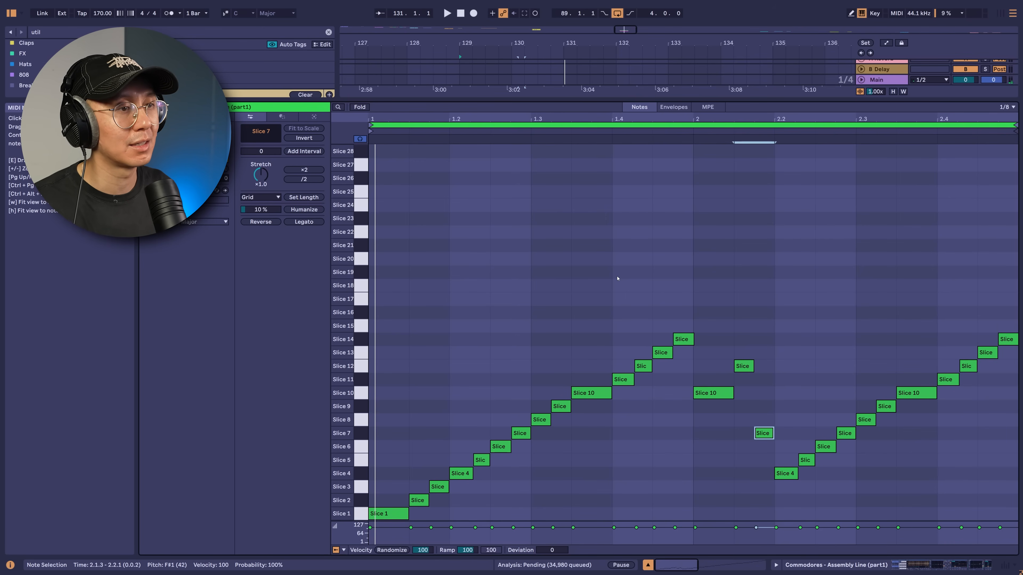
key(shift+Tab)
Enable the final EQ Eight and the Analog Clip Saturator in the Commodores break's device chain while auditioning the break
key(space)
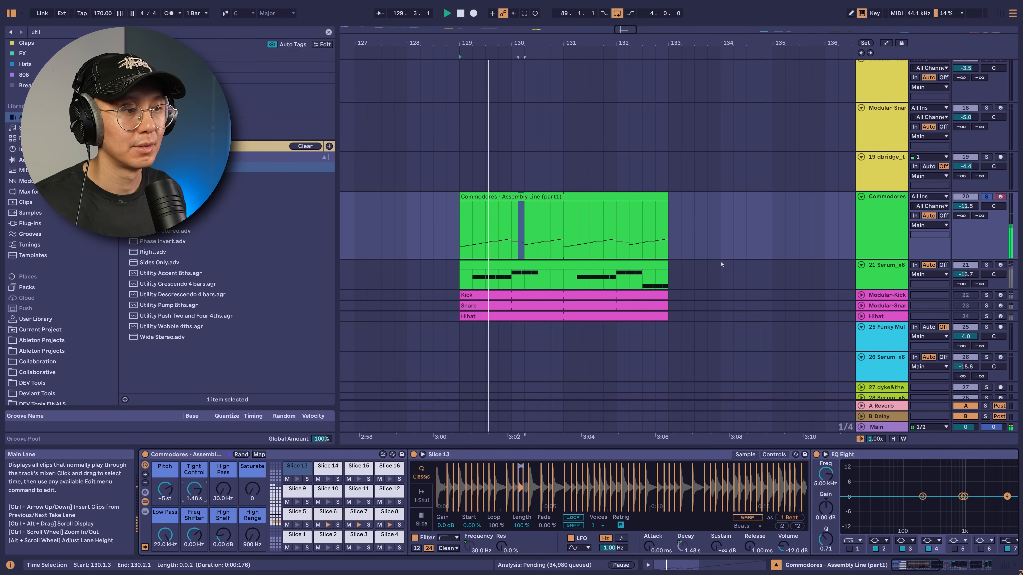
click(967, 565)
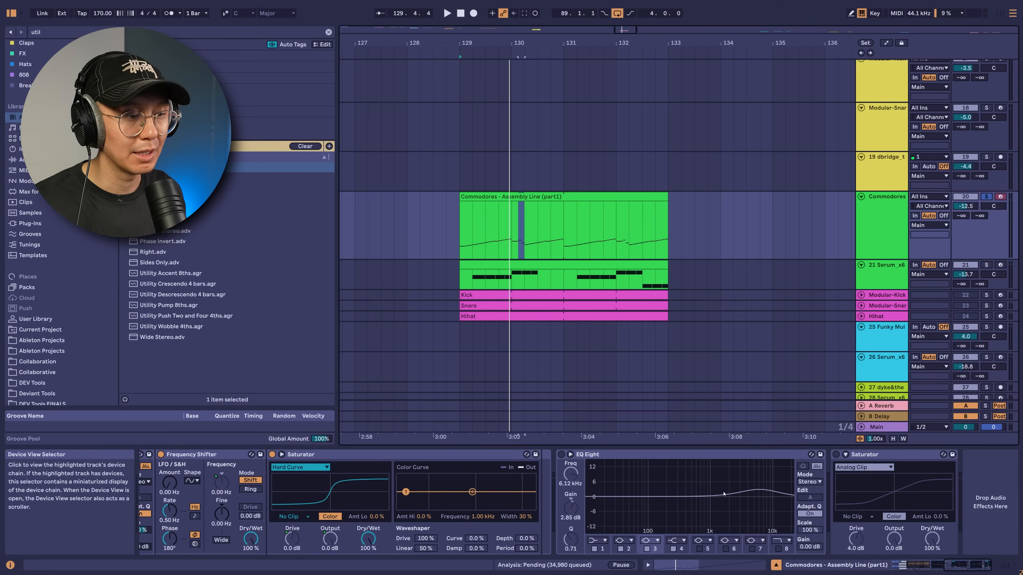
click(560, 454)
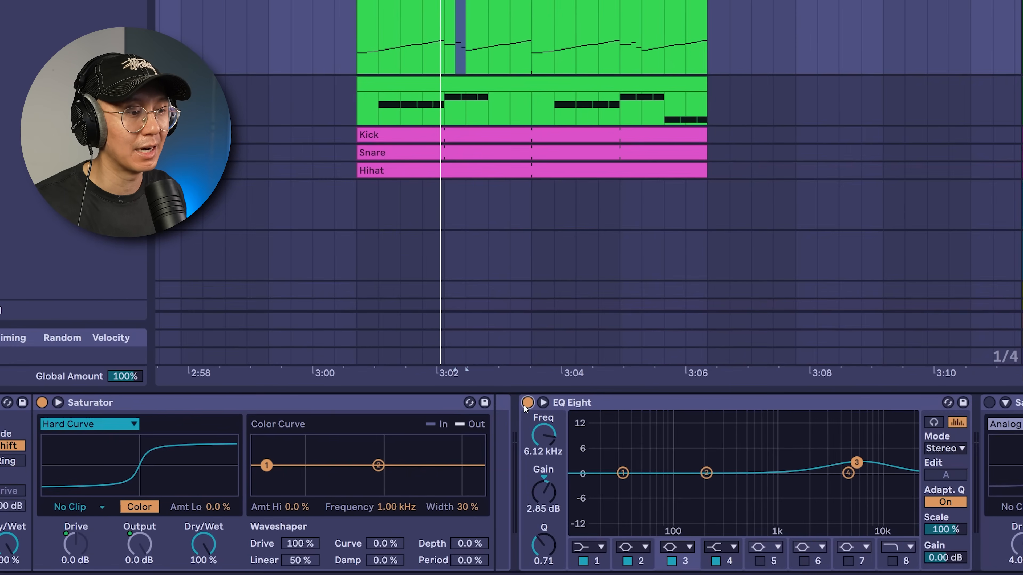
key(space)
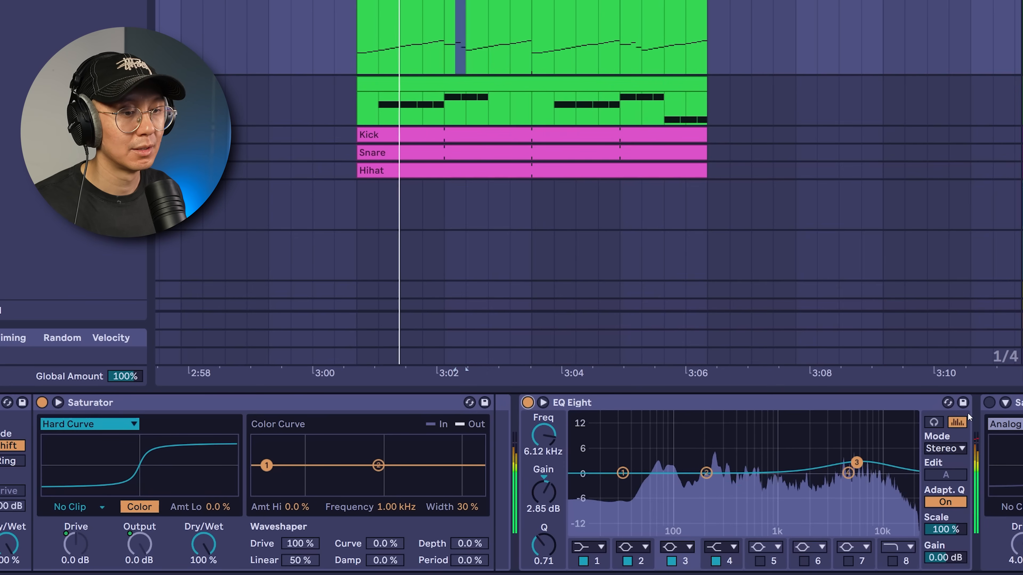
click(989, 402)
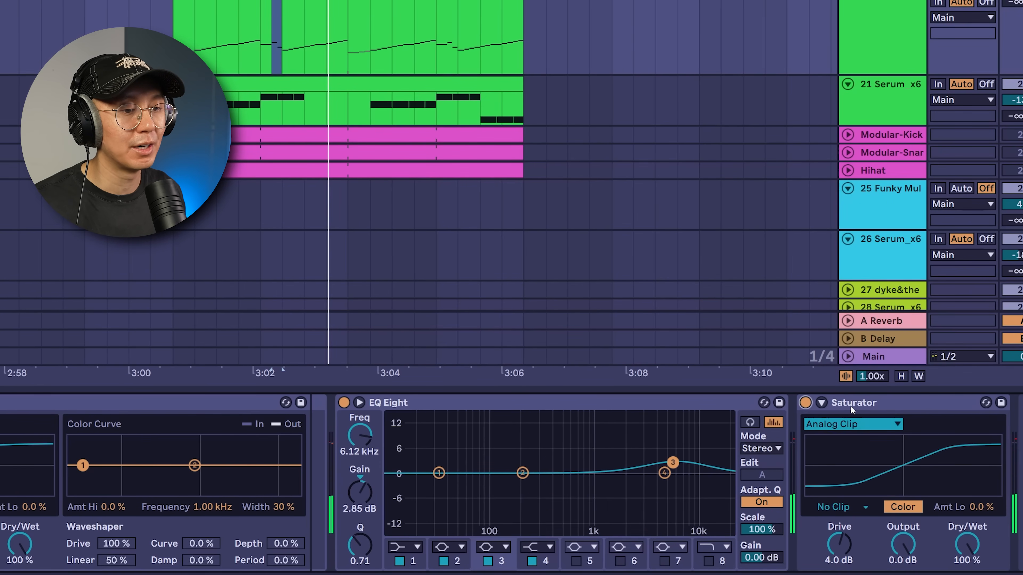
click(850, 406)
key(space)
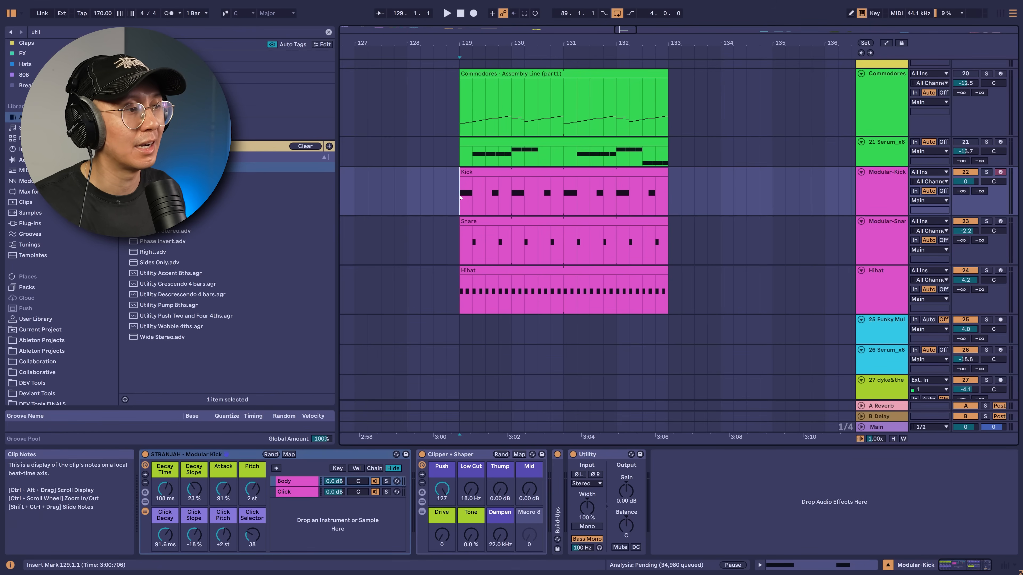
Audition the Commodores break from bar 129 with the Modular-Kick, Modular-Snare and Hihat layers
key(space)
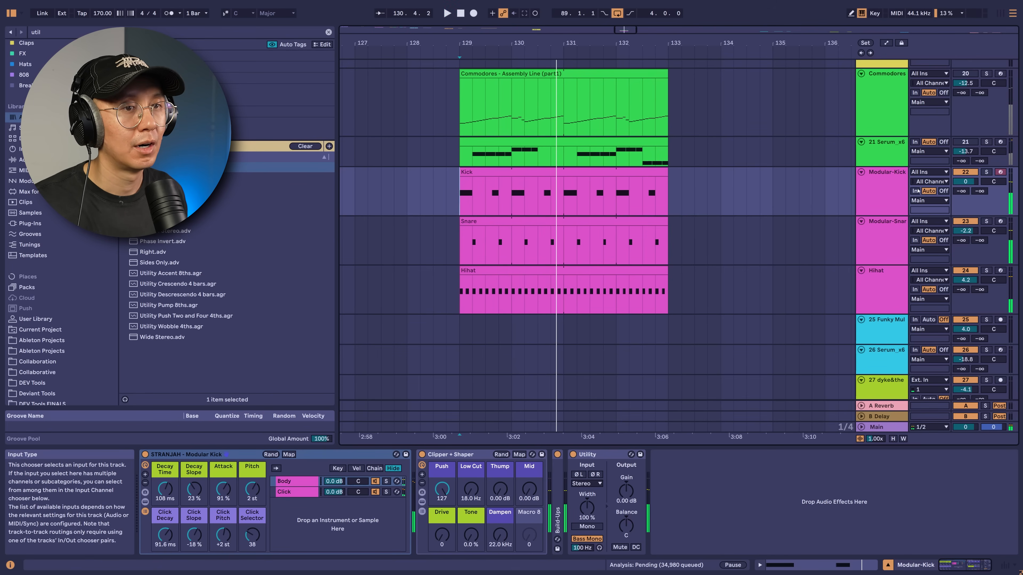
scroll(976, 145, up, 2)
key(space)
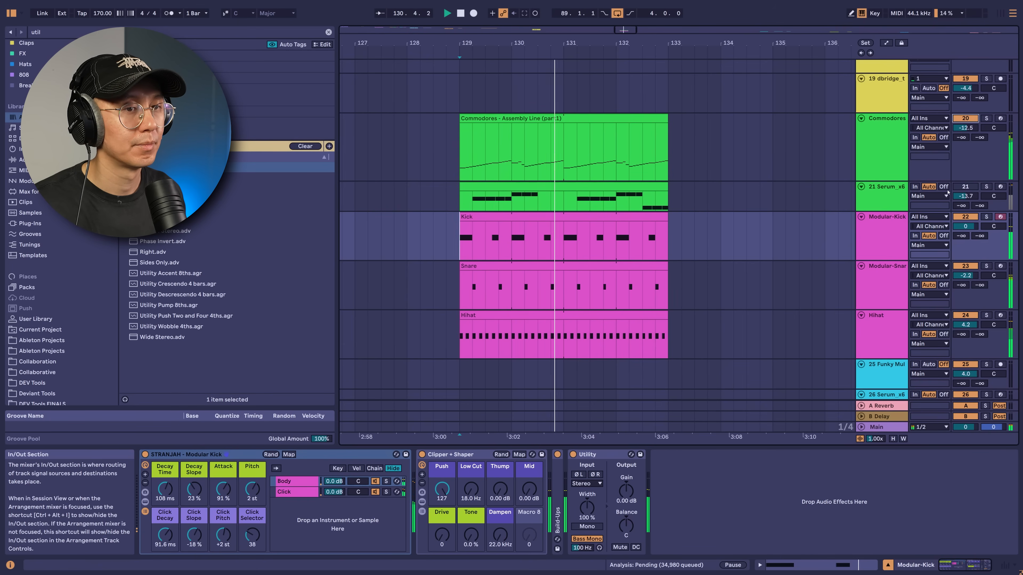
Loop playback over the Serum bass clip on track 21 and set that track's volume to -13.0 dB during playback
click(453, 184)
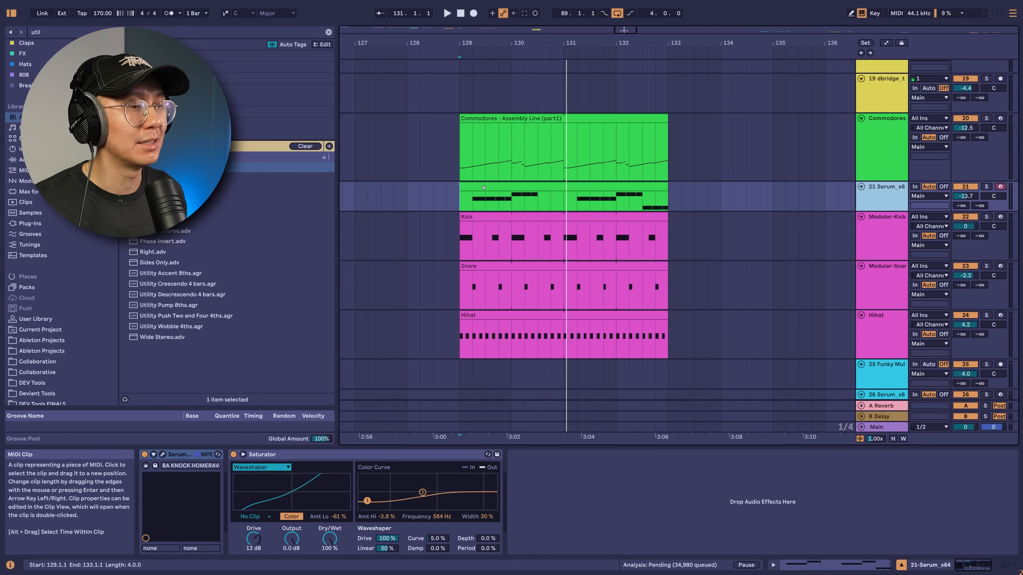
click(484, 188)
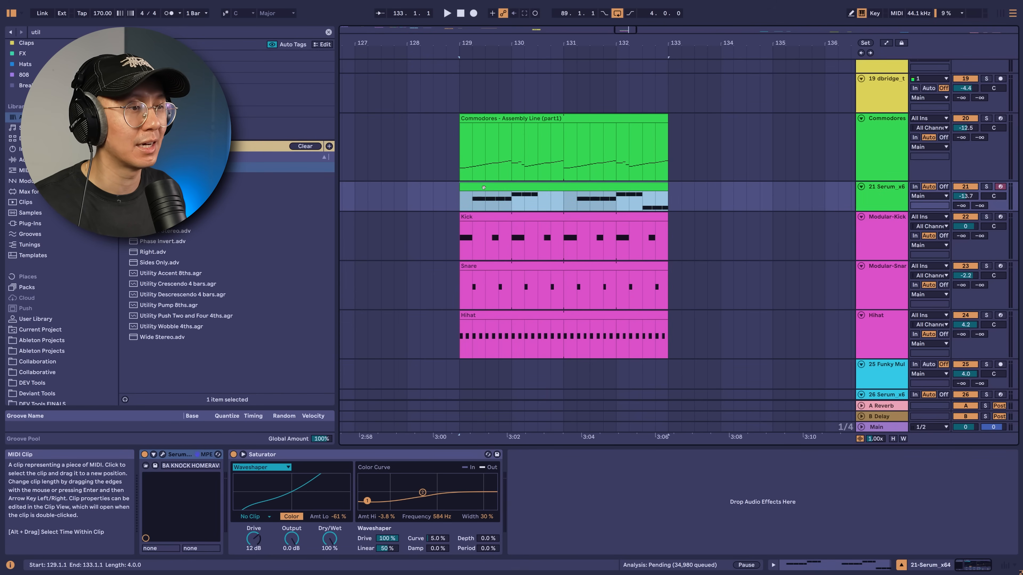
key(ctrl+l)
key(space)
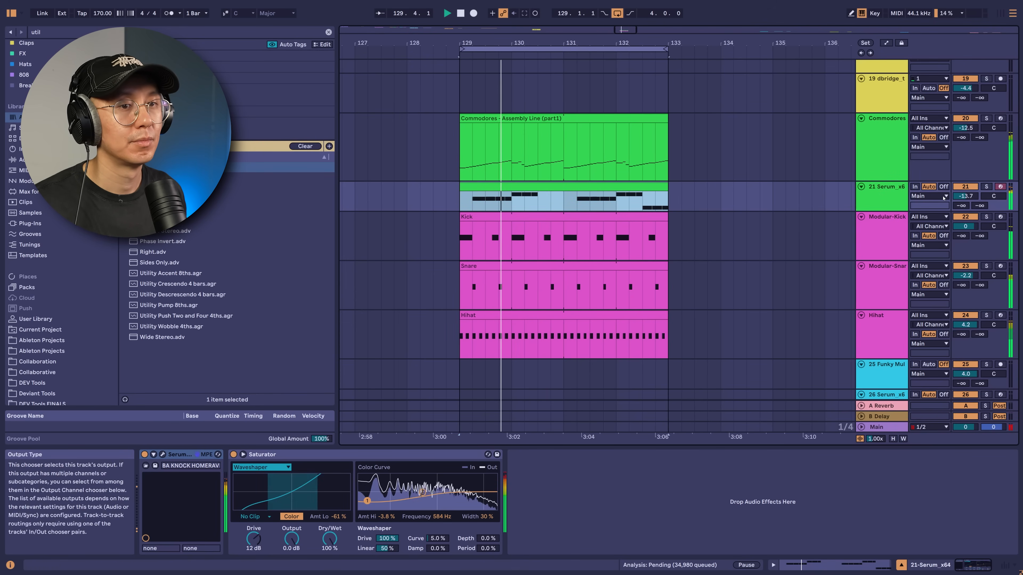
drag(964, 197, 965, 194)
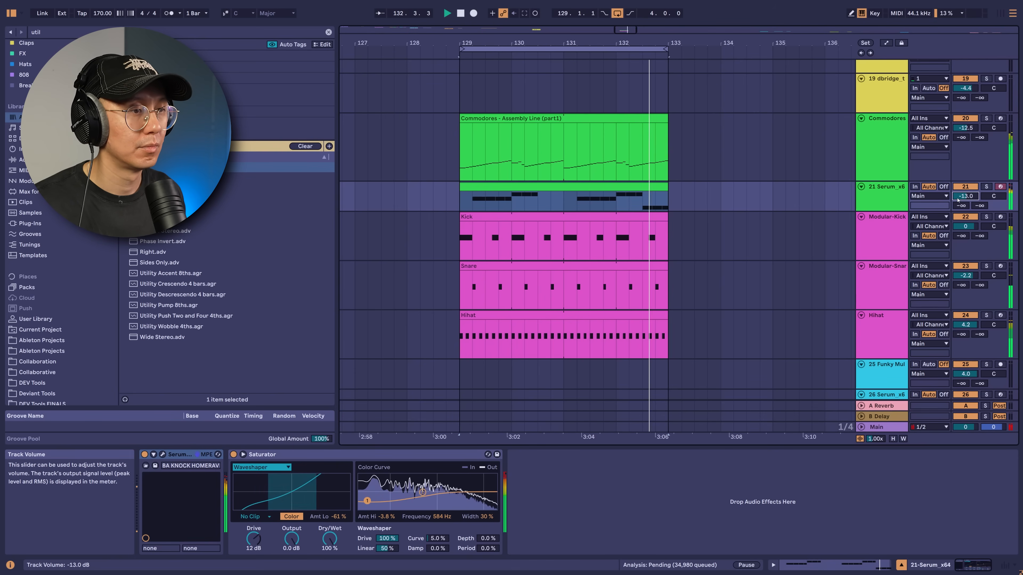
key(space)
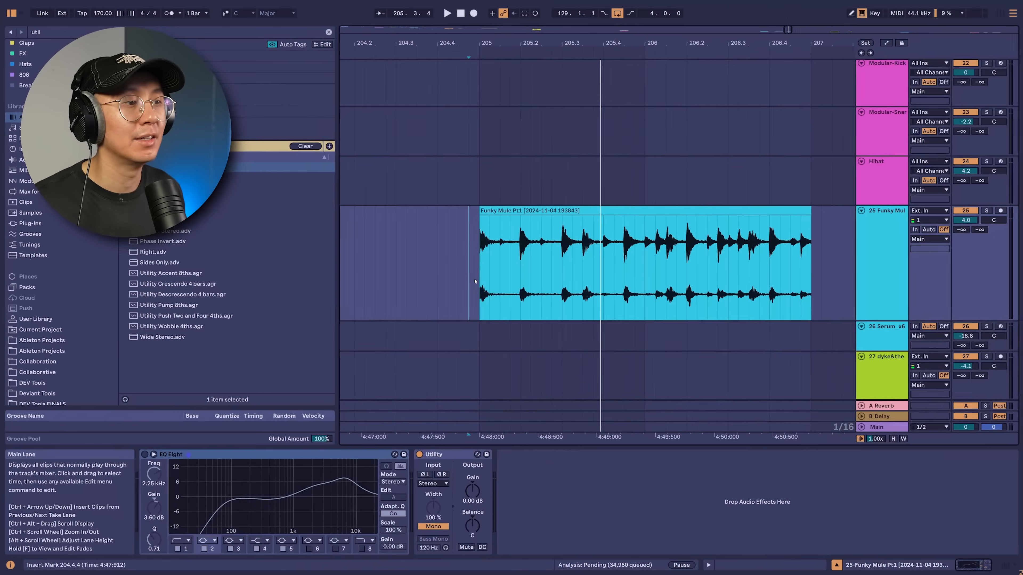
Audition the Funky Mule Pt1 break from bar 205 and again from bar 206
click(479, 277)
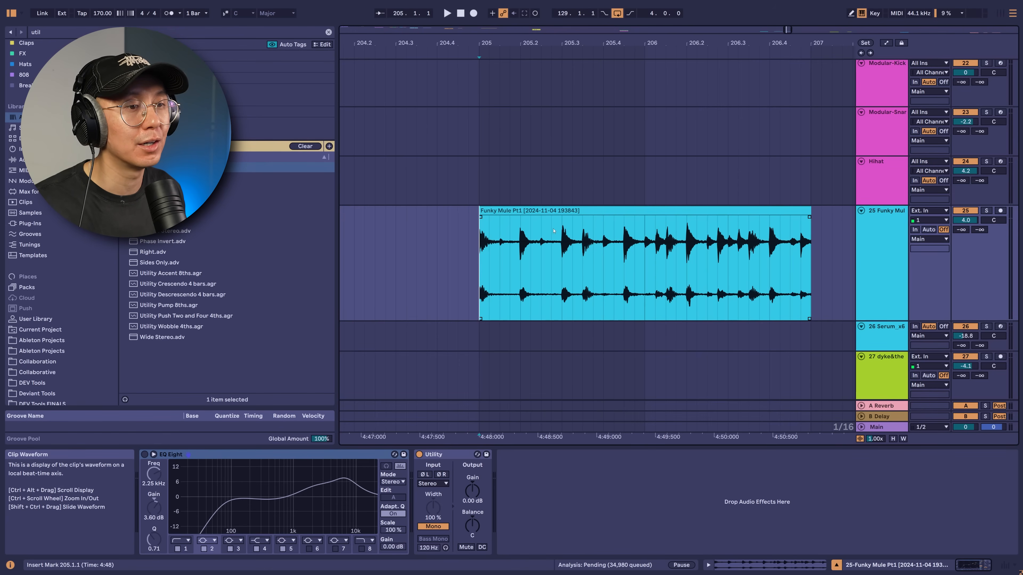
drag(670, 38, 644, 42)
key(space)
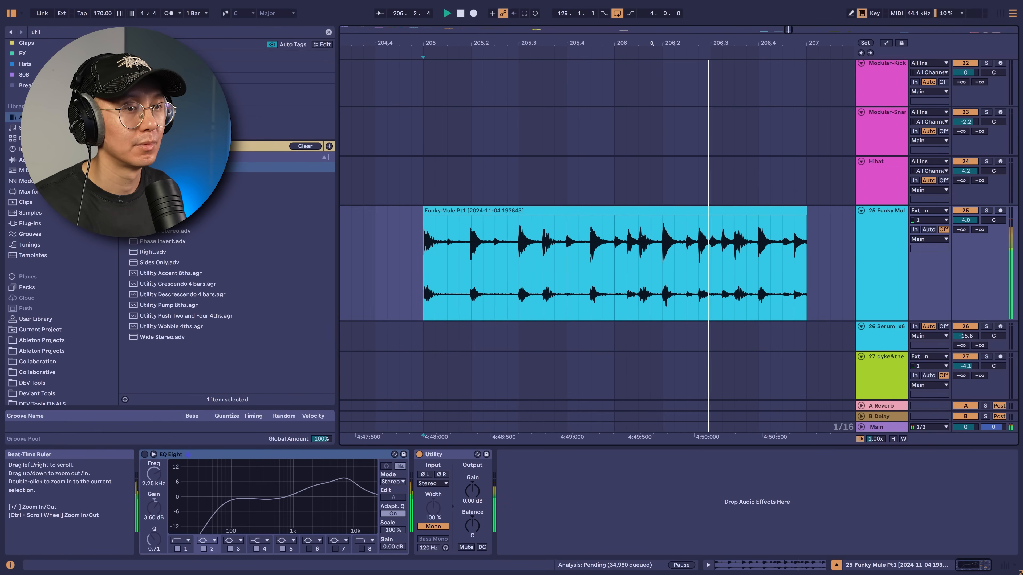
drag(656, 42, 615, 42)
double_click(513, 214)
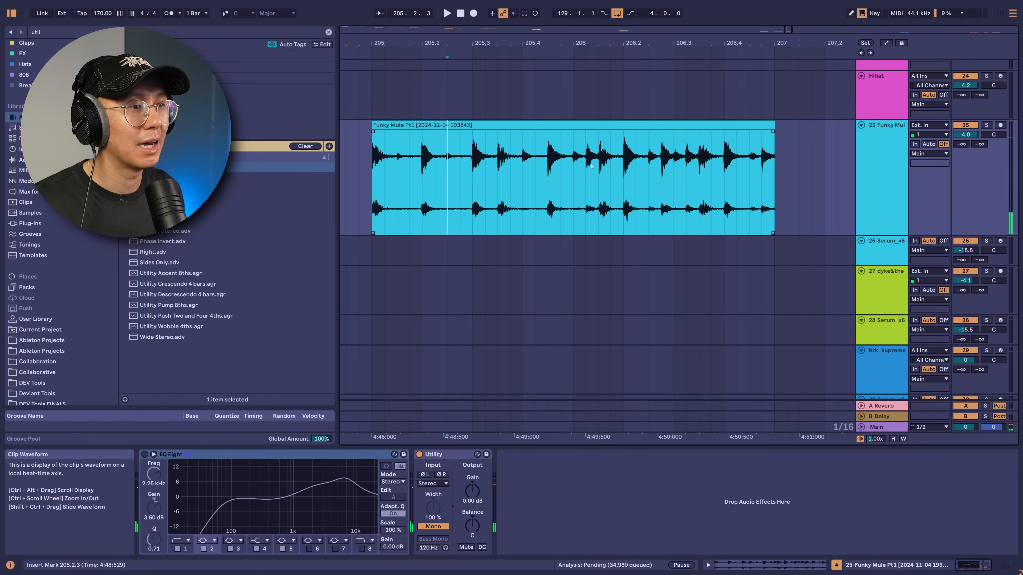
click(583, 173)
key(space)
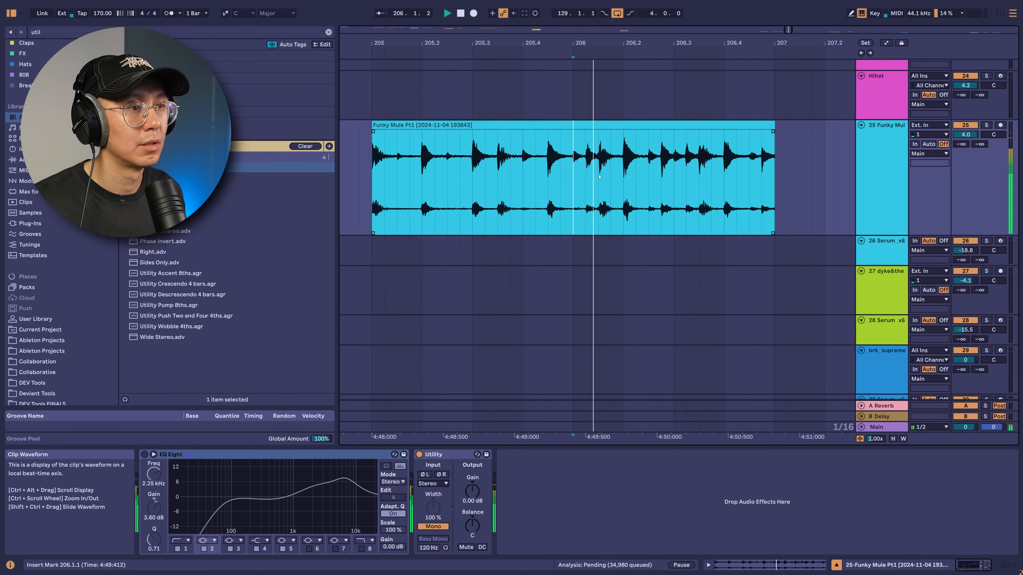
Split out the sixteenth-note hit at 206.1.2 in the Funky Mule Pt1 clip and move that slice to 205.2.4
drag(584, 173, 432, 156)
key(ctrl+e)
key(ctrl+e)
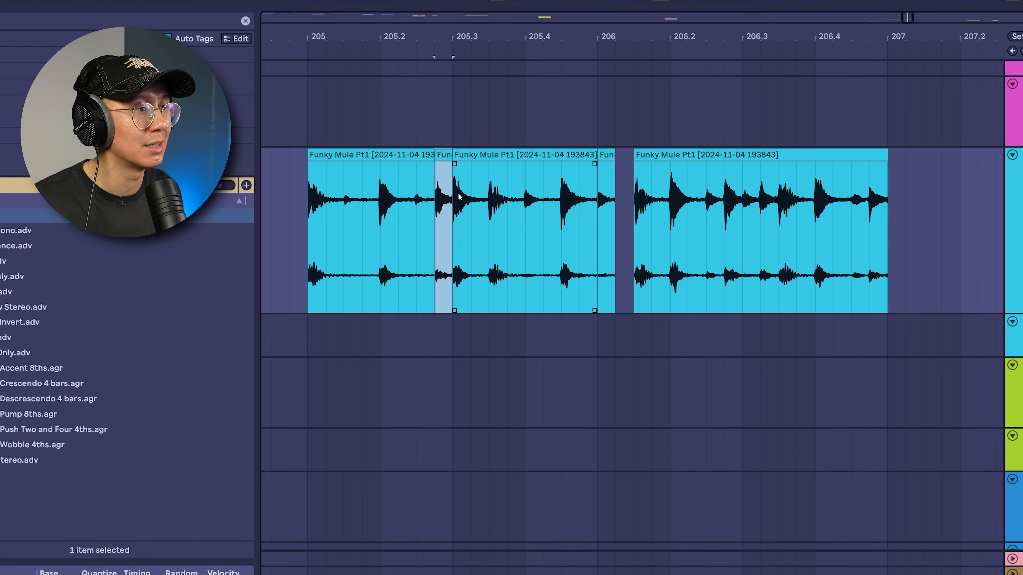
Audition the Funky Mule Pt1 break from 205.2, then repeat the hit at 205.2.4 at 205.3.2
click(382, 210)
key(space)
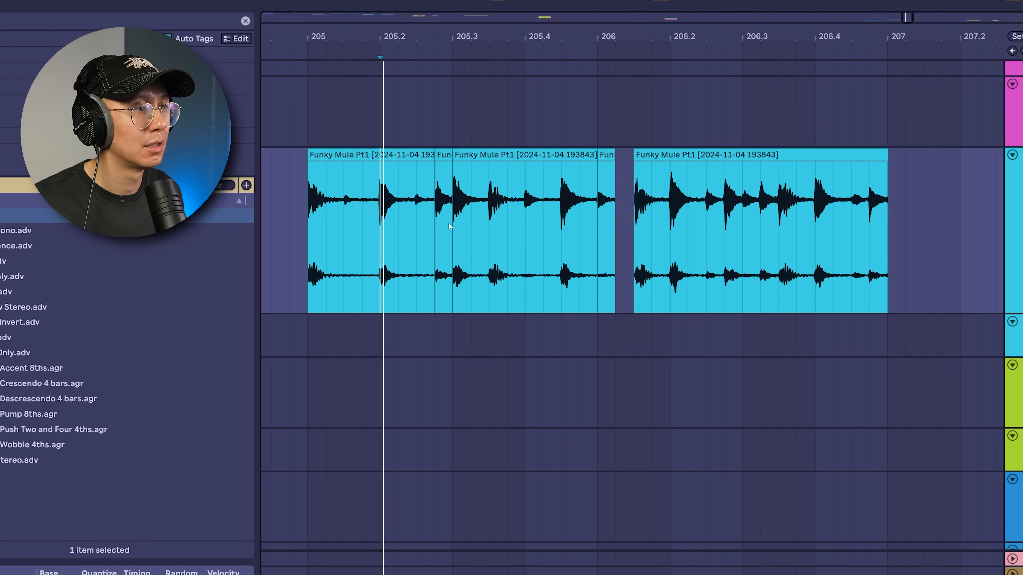
key(space)
mouse_move(453, 221)
mouse_down()
mouse_move(599, 219)
mouse_move(421, 215)
mouse_up()
key(Delete)
key(ctrl+d)
Duplicate the range from 205.2 to 205.3.3 so it fills up to bar 206, then loop playback over bar 205
click(487, 237)
drag(487, 236, 380, 225)
key(ctrl+d)
drag(598, 231, 330, 239)
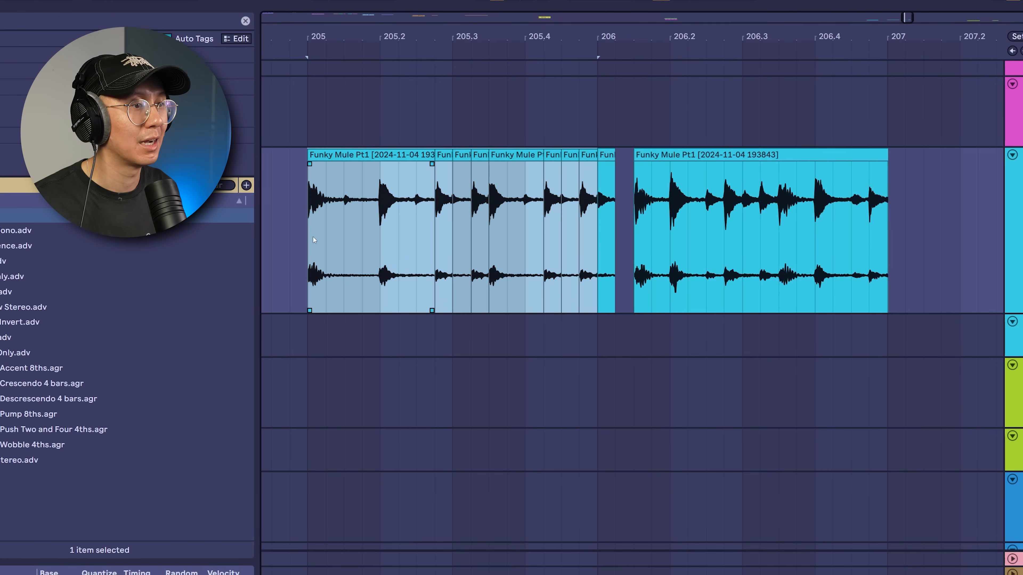
key(ctrl+l)
key(space)
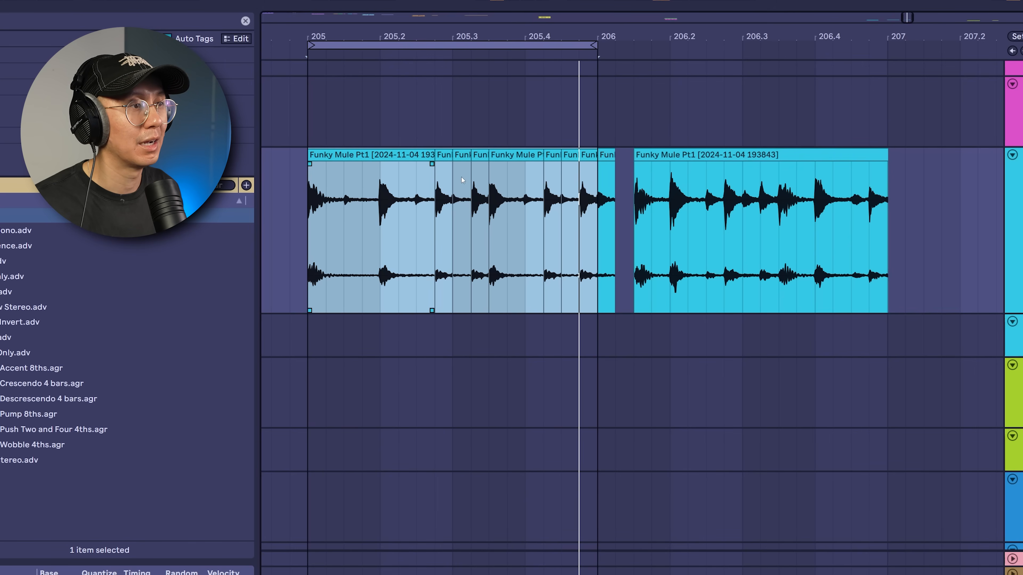
Set the loop to bars 193 to 197 over the finished Funky Mule break and solo track 25
drag(596, 37, 842, 36)
drag(338, 117, 499, 126)
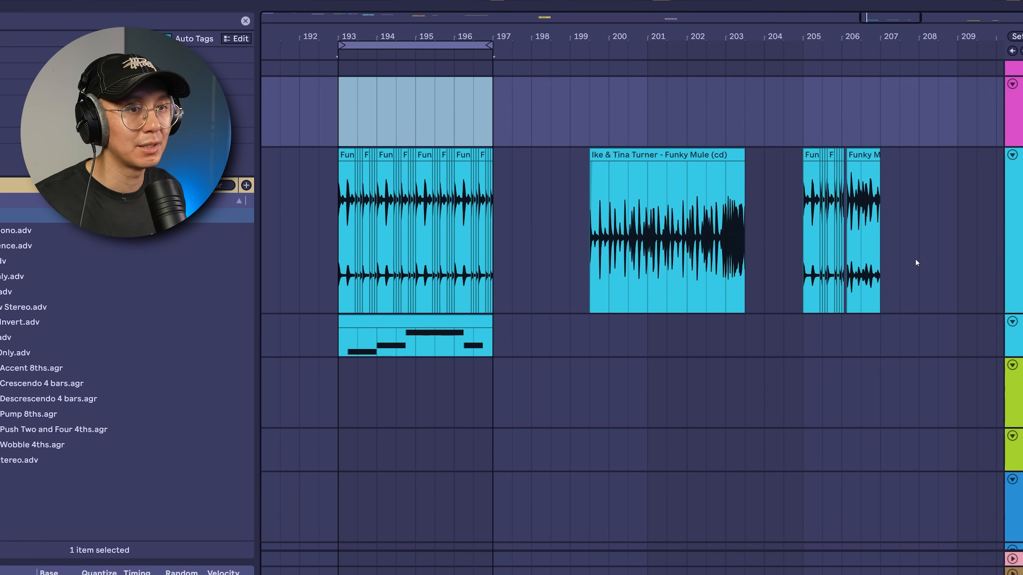
key(Down)
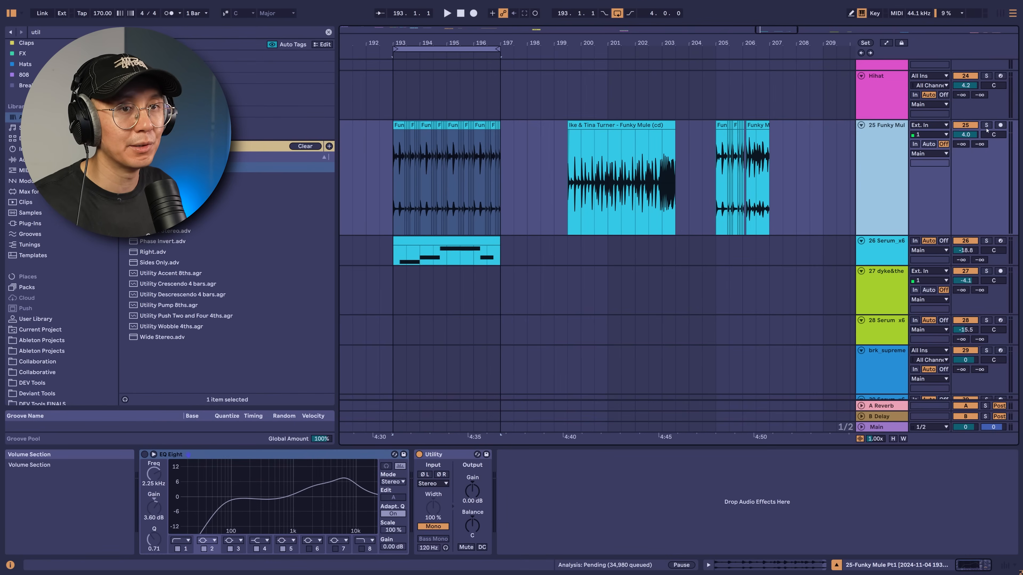
click(986, 125)
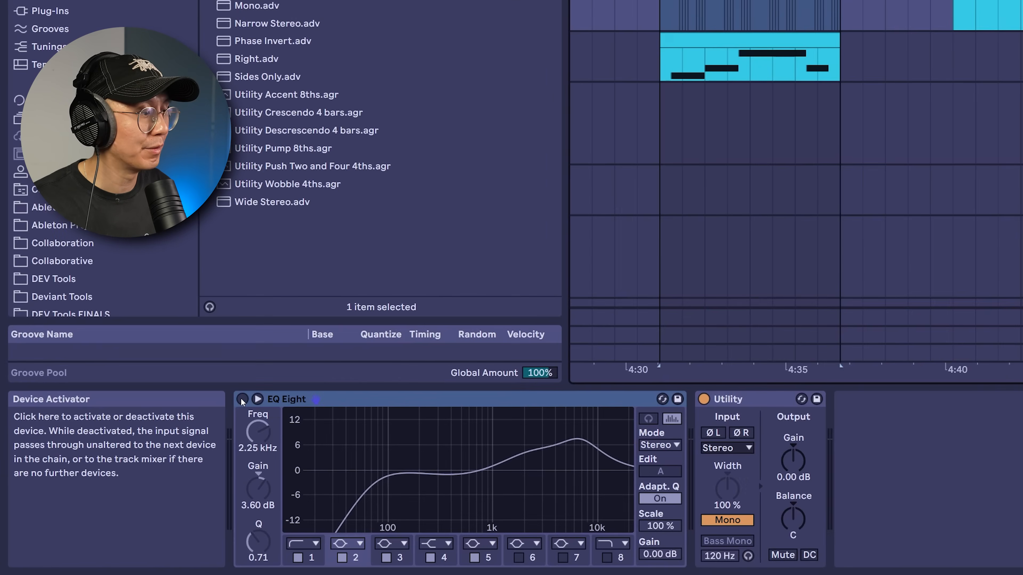
Enable EQ Eight on the Funky Mule track, check bands 3 and 2, and compare the break with the EQ bypassed and active
click(144, 455)
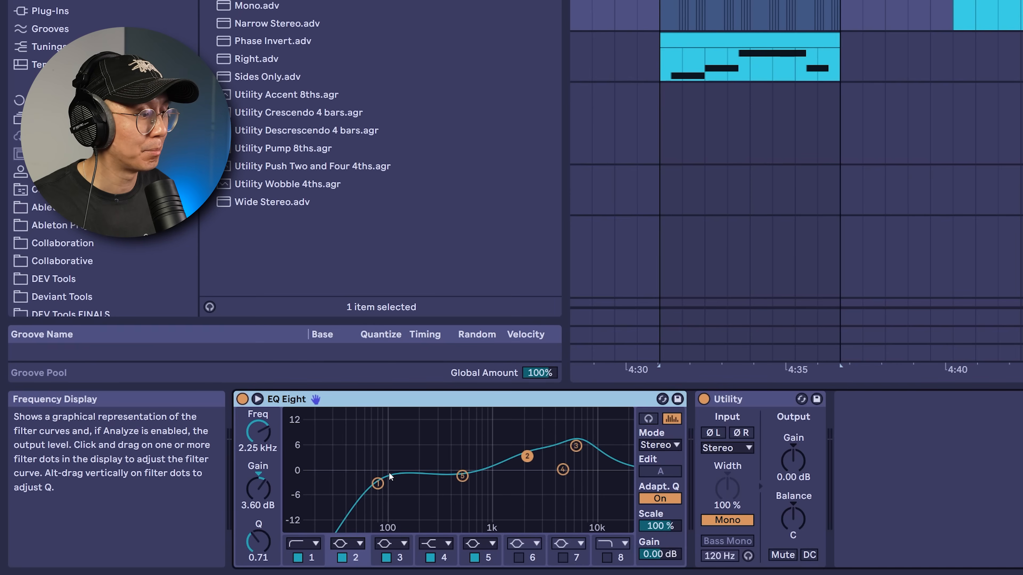
click(577, 447)
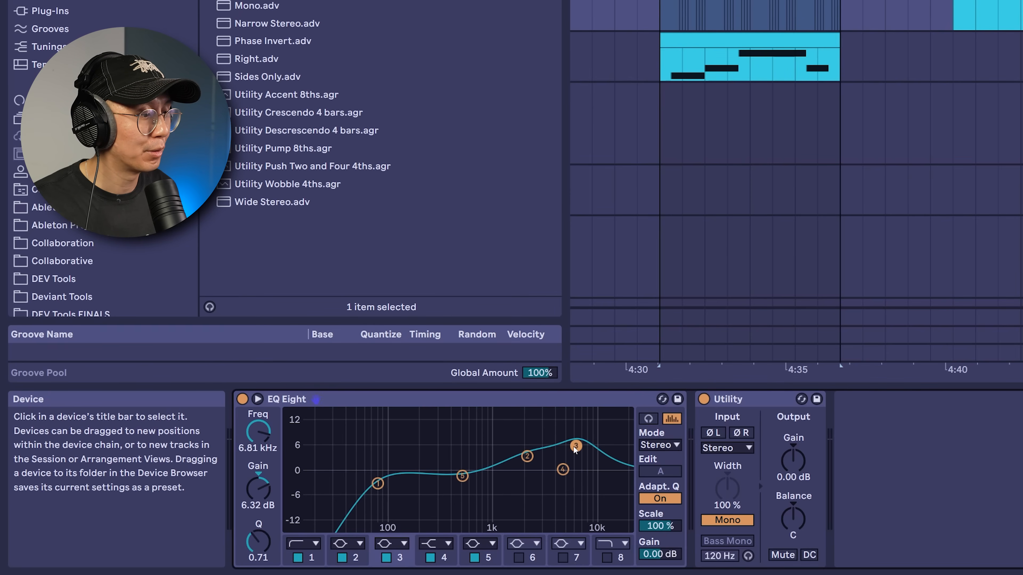
click(527, 456)
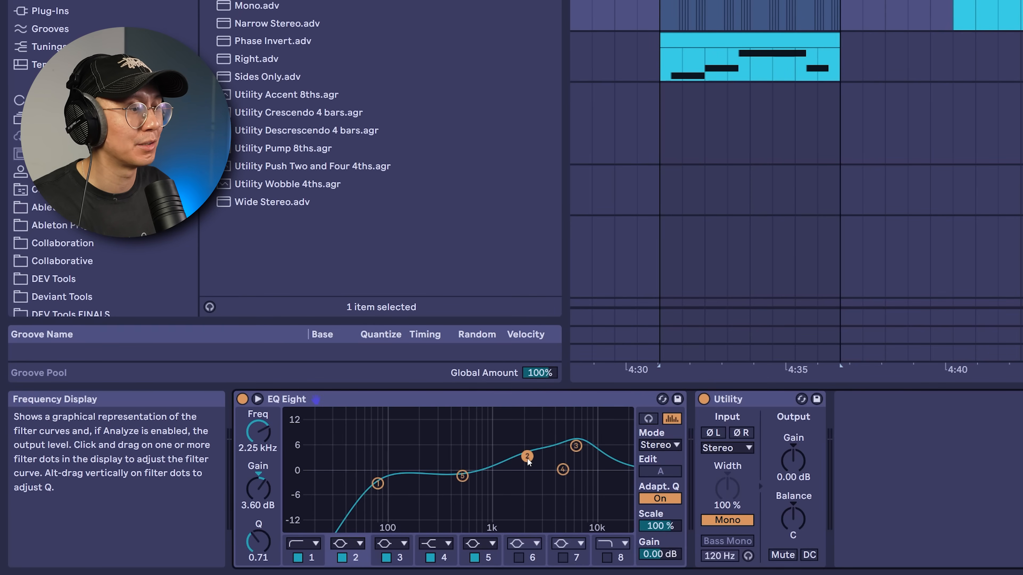
click(242, 399)
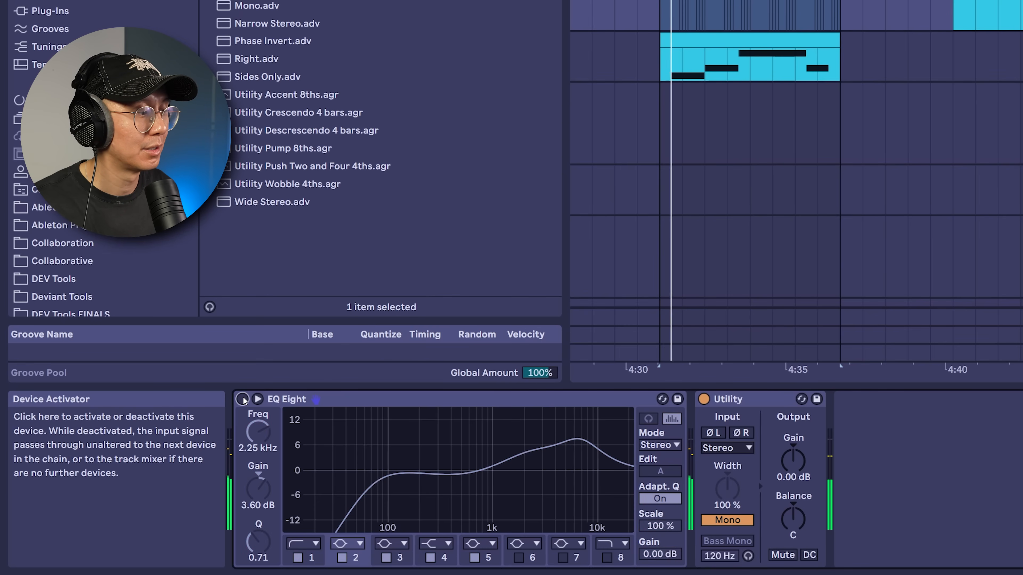
click(243, 400)
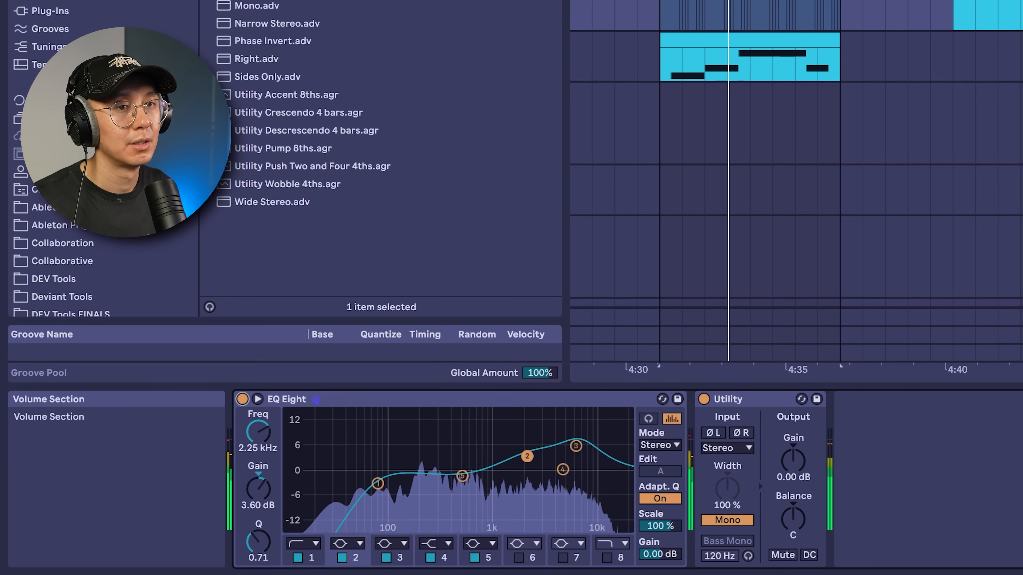
Audition the Funky Mule break together with the Serum bass on track 26 from bar 193
key(Up)
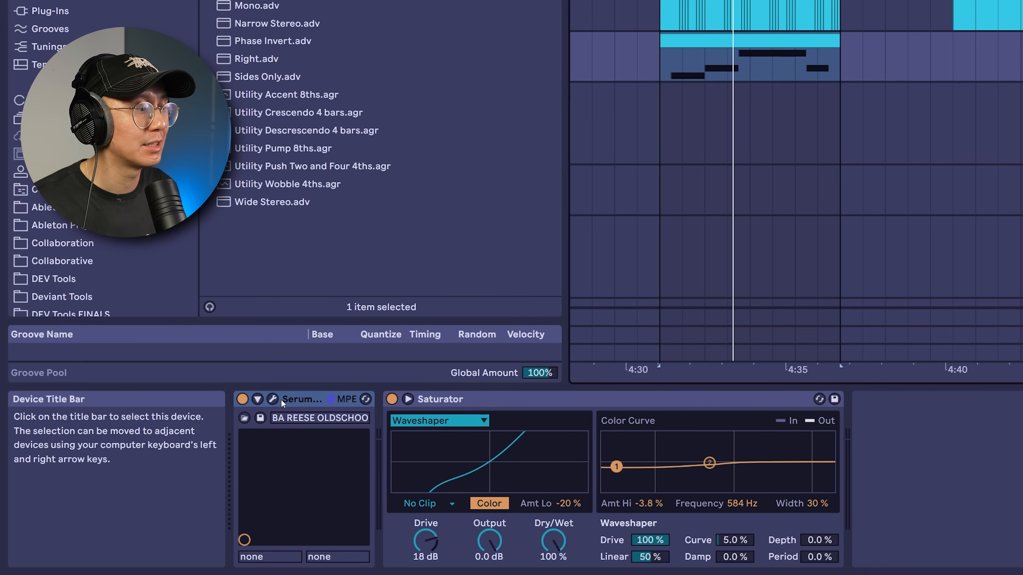
click(658, 60)
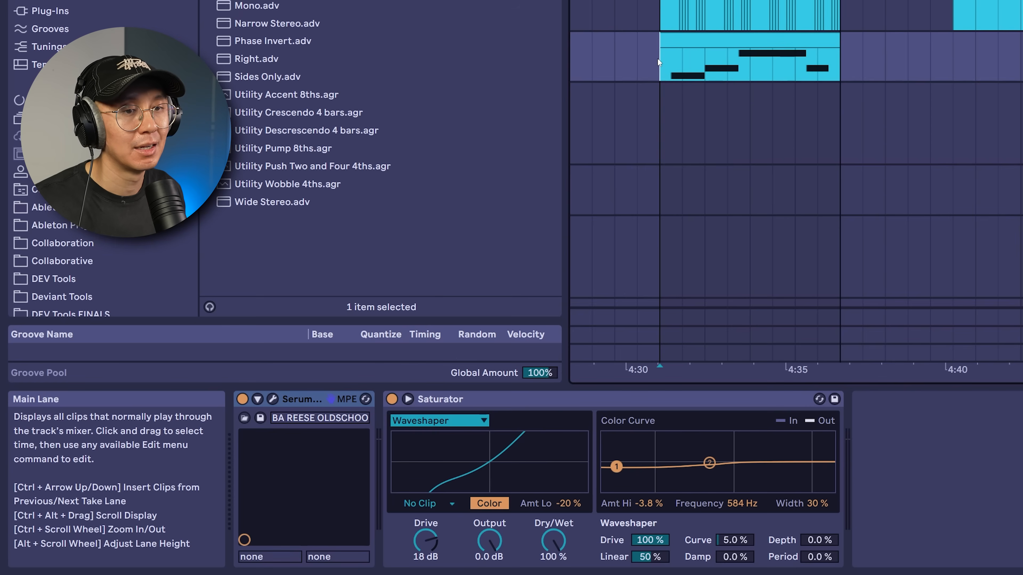
key(space)
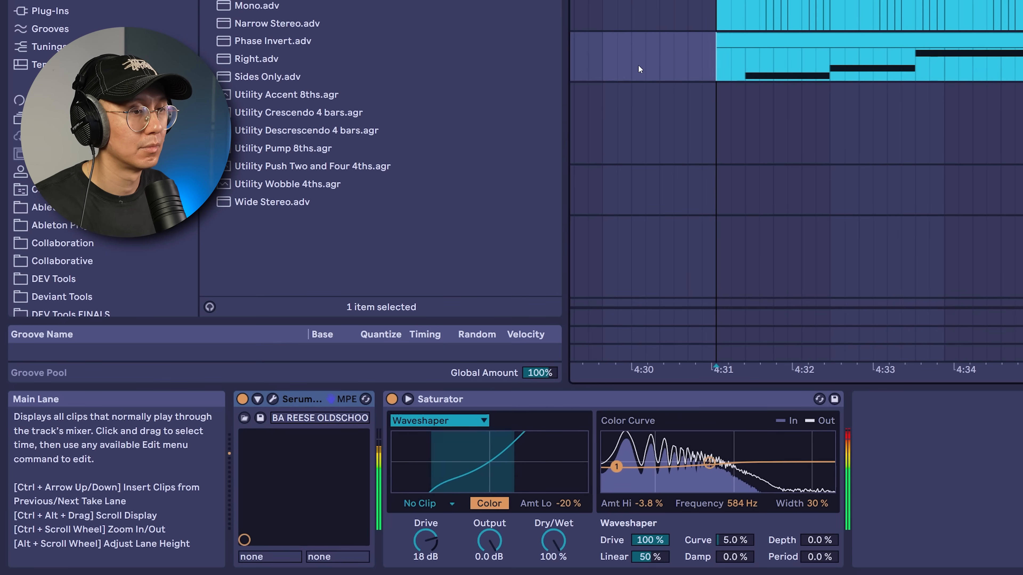
key(space)
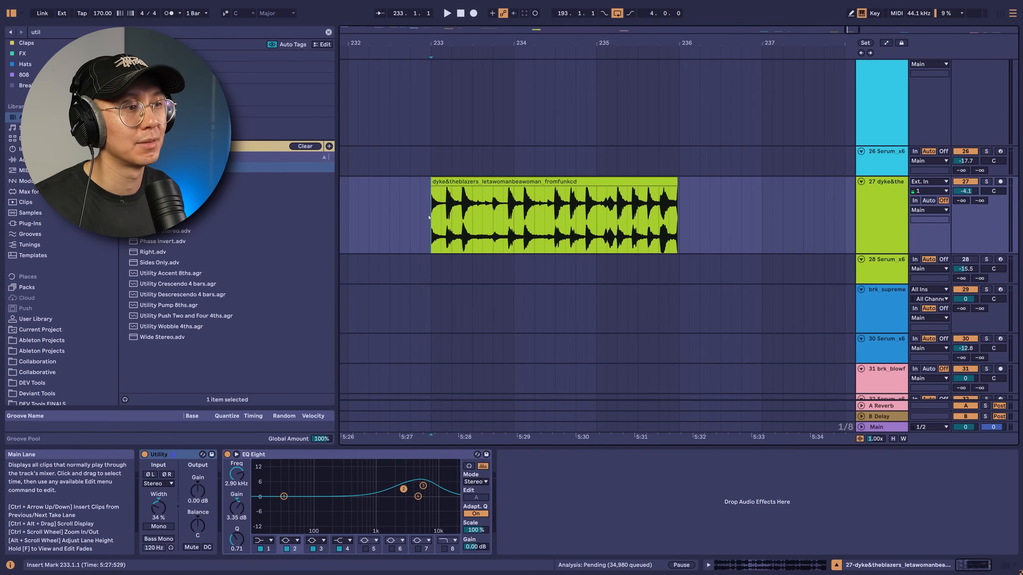
Audition the original dyke&theblazers break from bar 233 and again from bar 235
key(space)
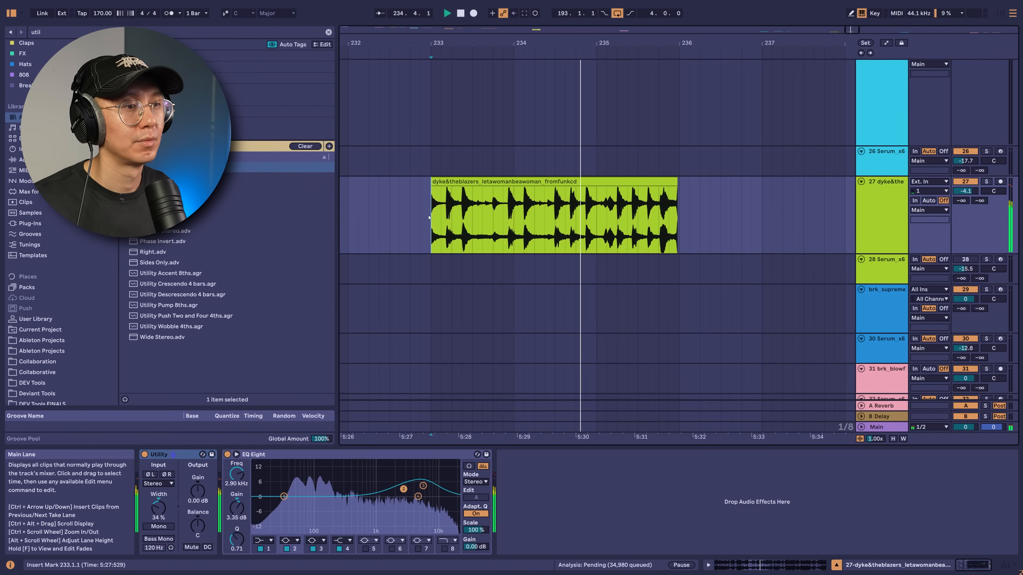
key(space)
click(457, 184)
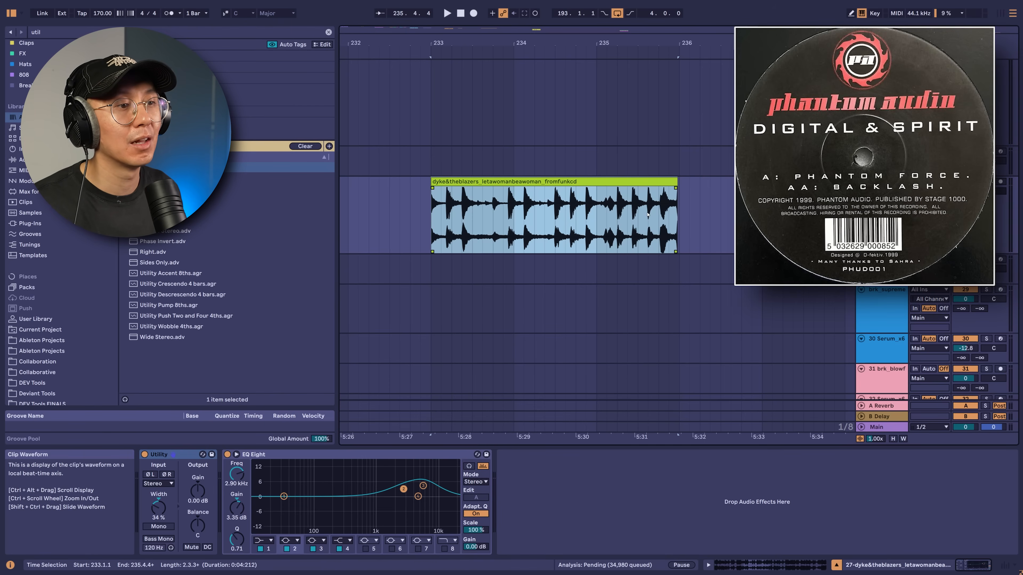
click(598, 229)
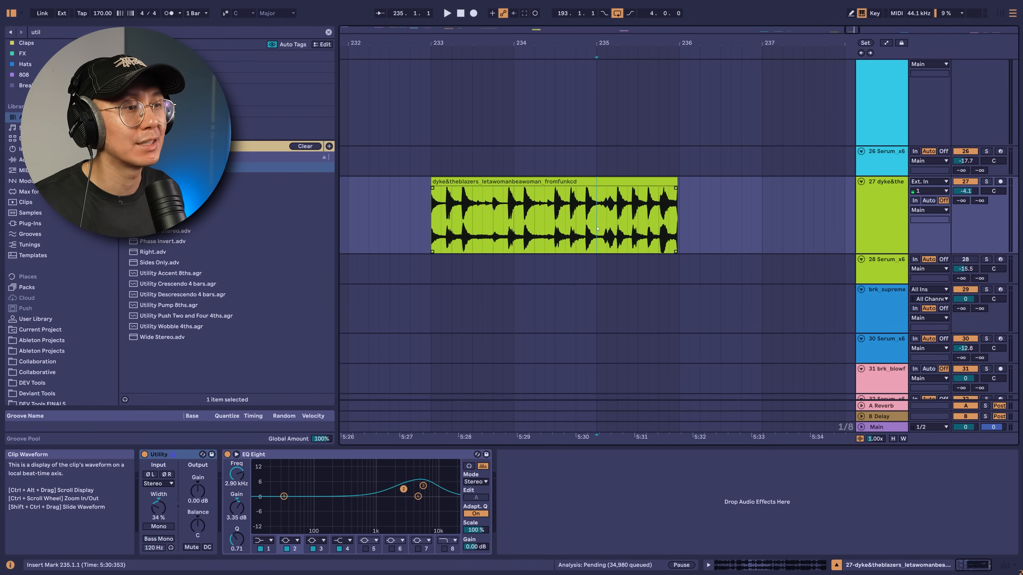
key(space)
key(space)
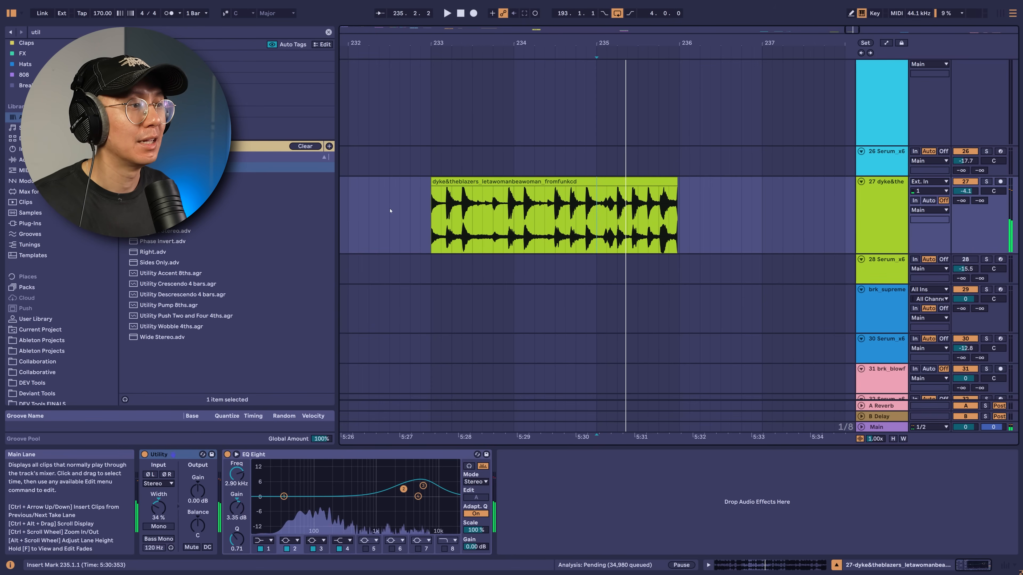
Audition the rearranged dyke&theblazers break from bar 225
click(432, 213)
drag(525, 43, 394, 75)
click(361, 214)
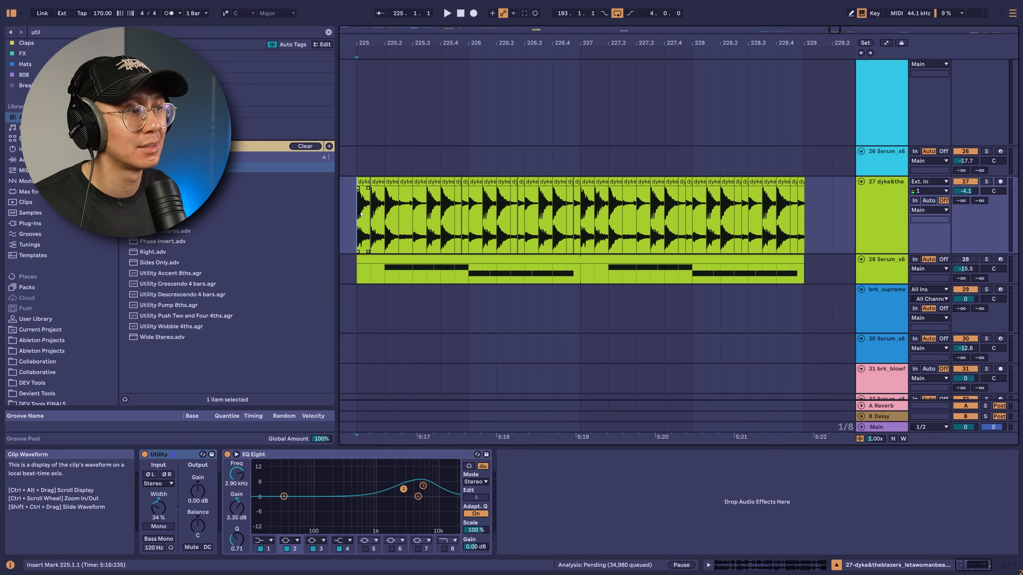
key(space)
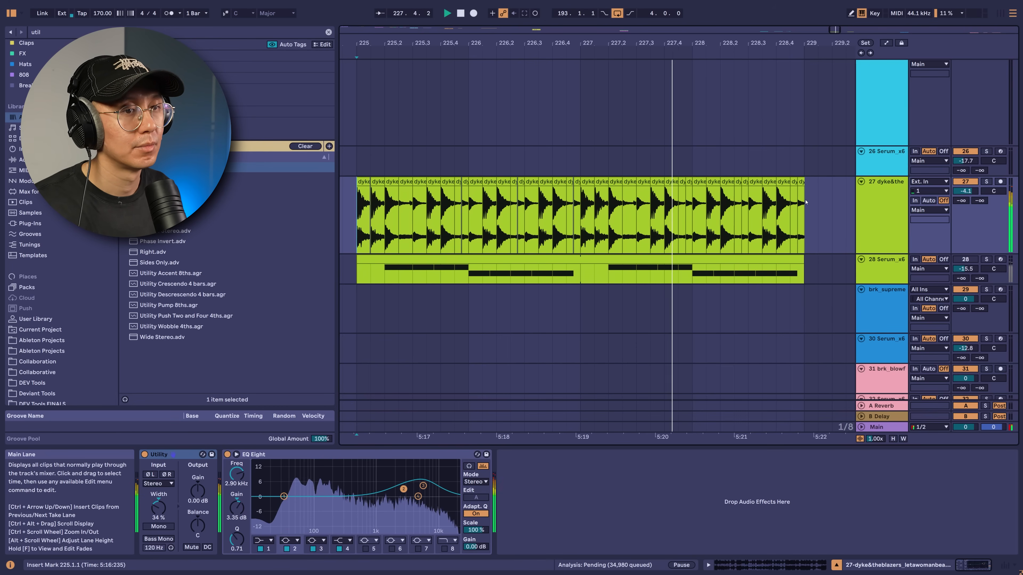
key(space)
Loop bars 225 to 229 over the sliced dyke&theblazers break and check the clip settings of its slices
drag(807, 203, 355, 216)
key(ctrl+l)
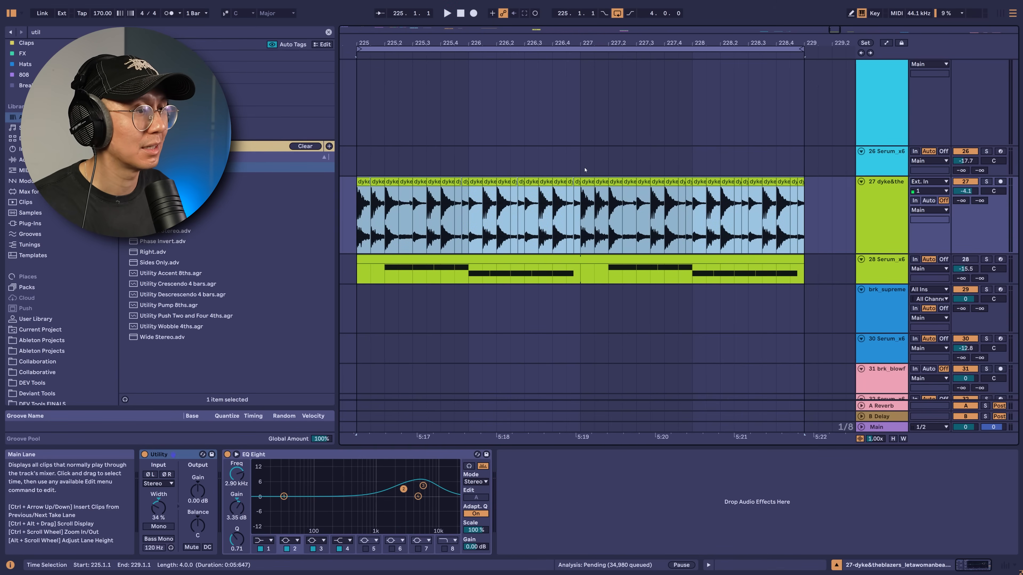
key(shift+Tab)
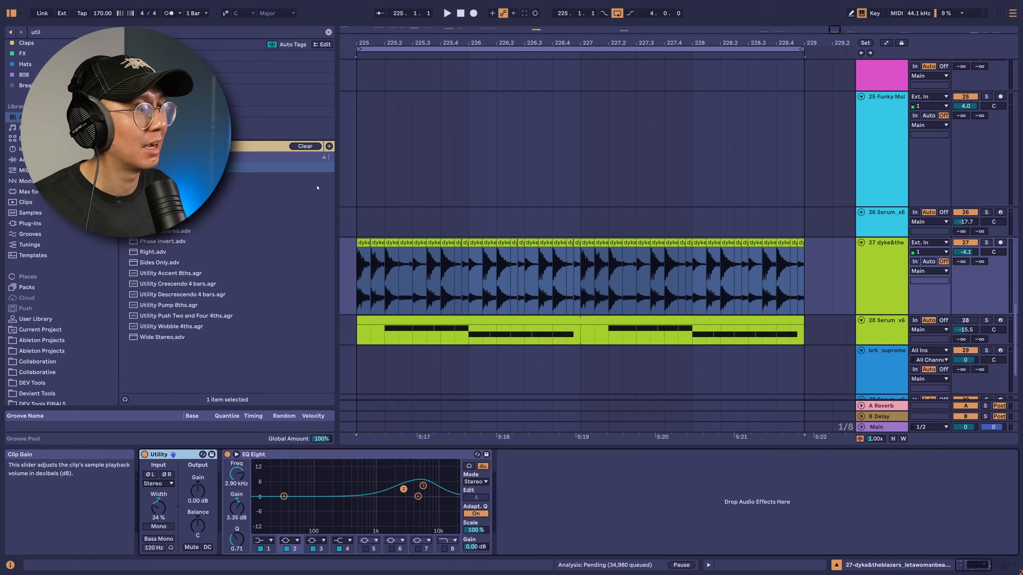
key(shift+Tab)
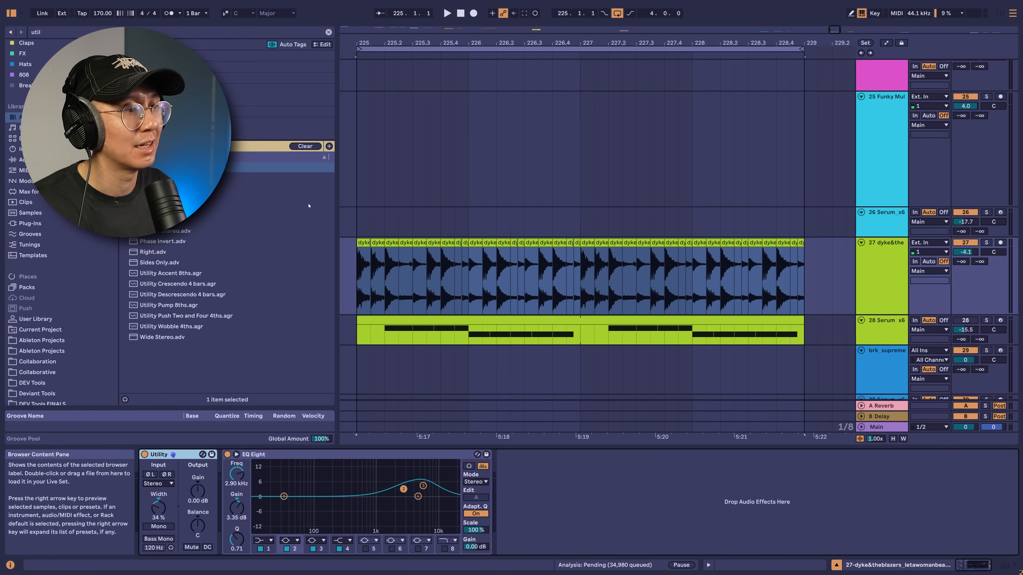
click(360, 275)
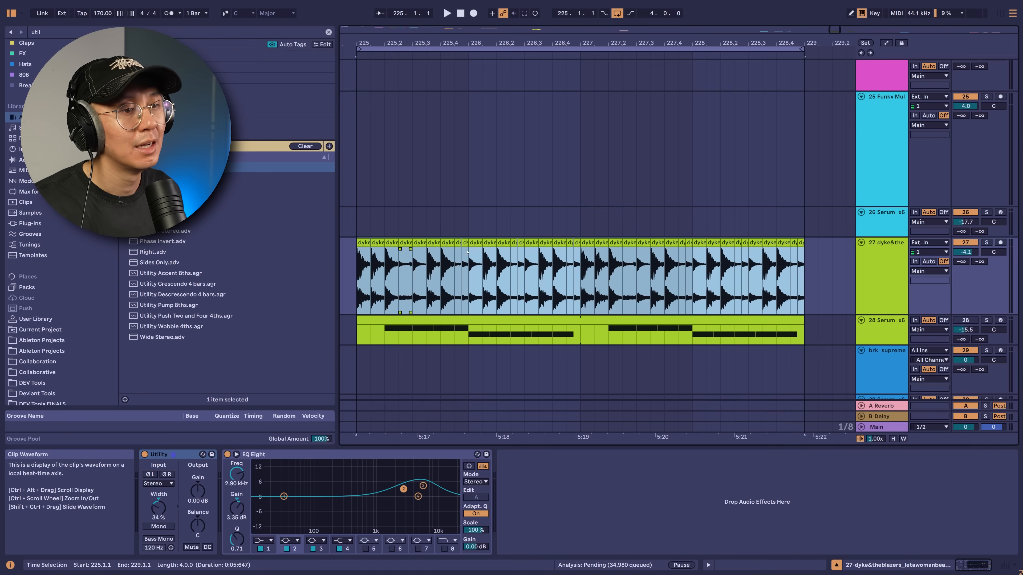
click(830, 274)
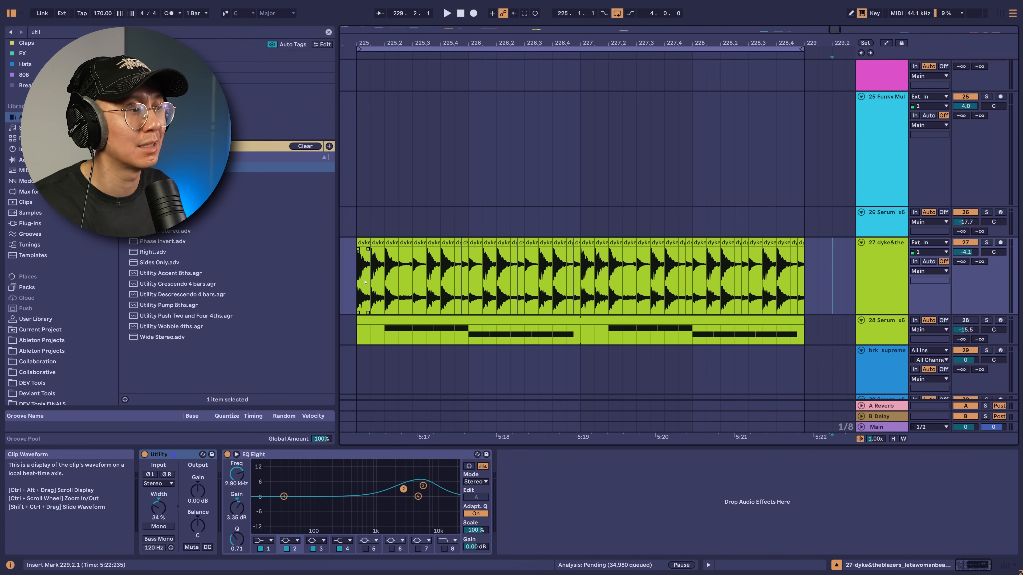
Activate the Serum bass on track 28 and set its volume to -15.2 dB while it plays with the break
scroll(359, 278, down, 1)
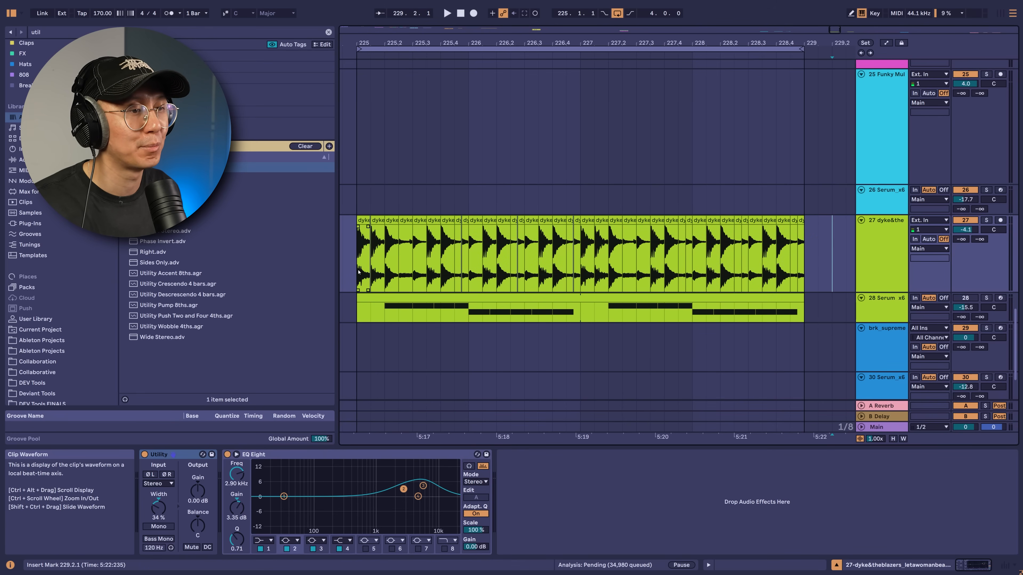
scroll(359, 273, down, 1)
click(960, 266)
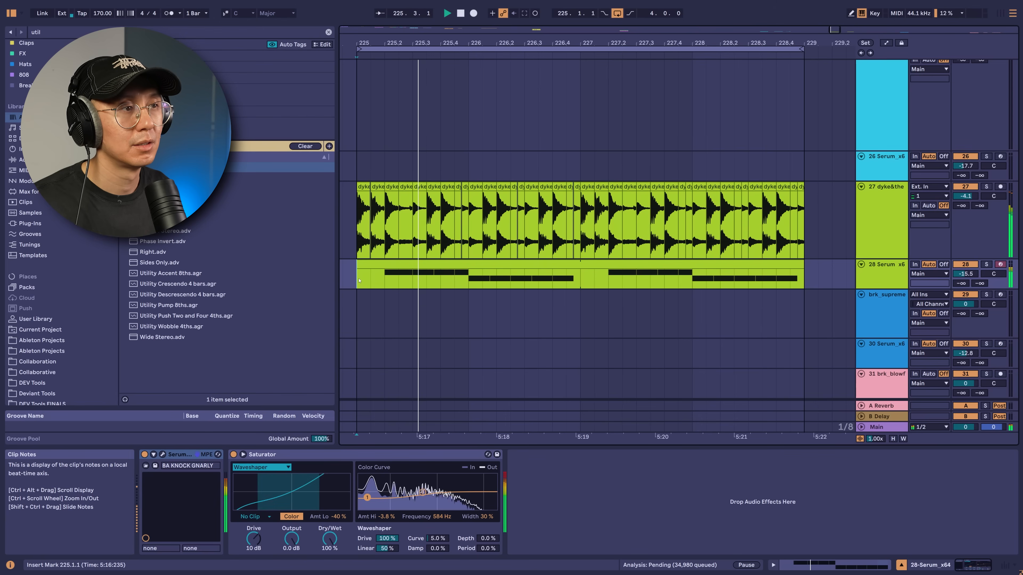
drag(970, 279, 970, 277)
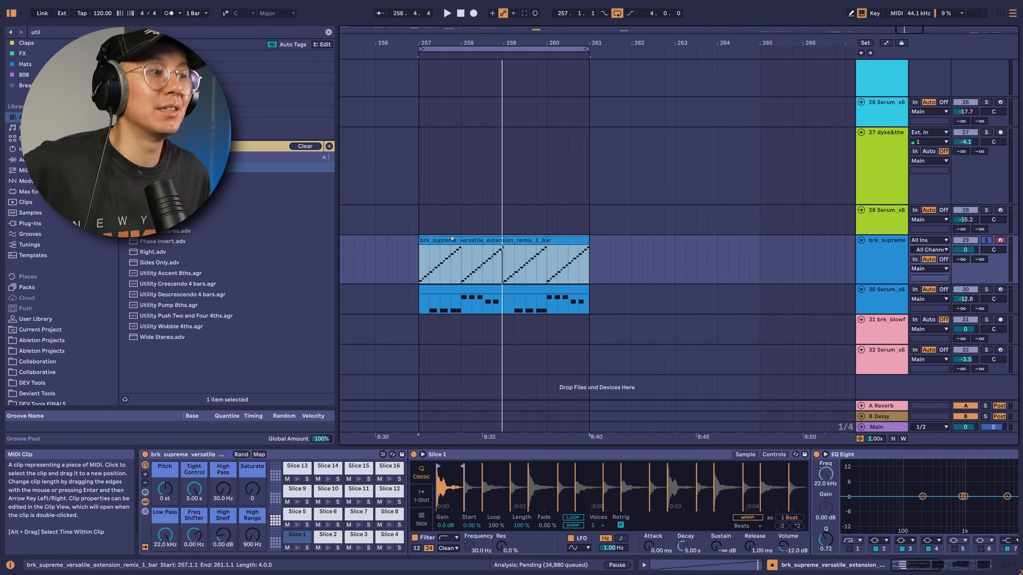
Audition the brk_supreme_versatile_extension_remix_1_bar clip from bar 257 at 120 BPM
click(422, 253)
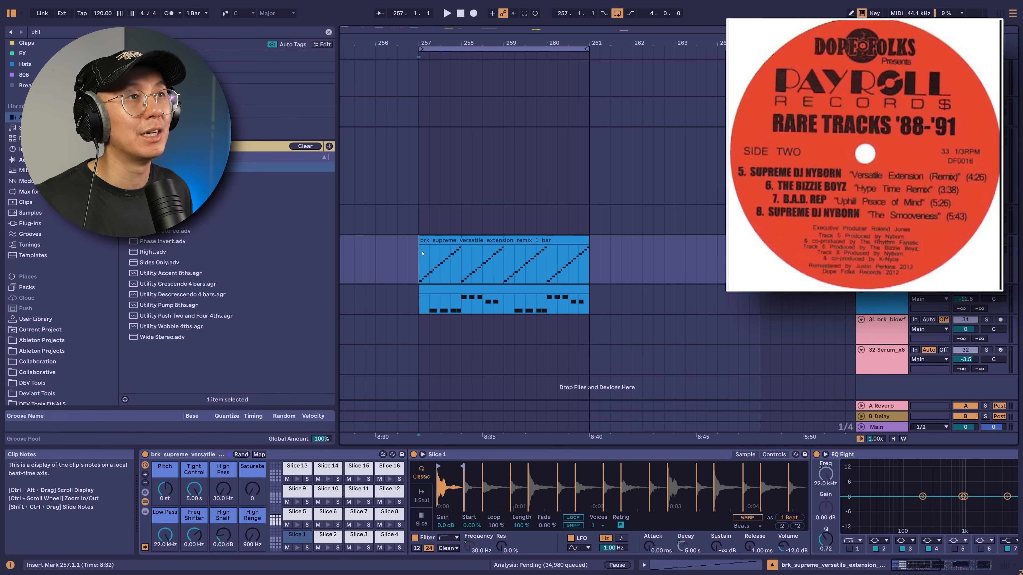
key(space)
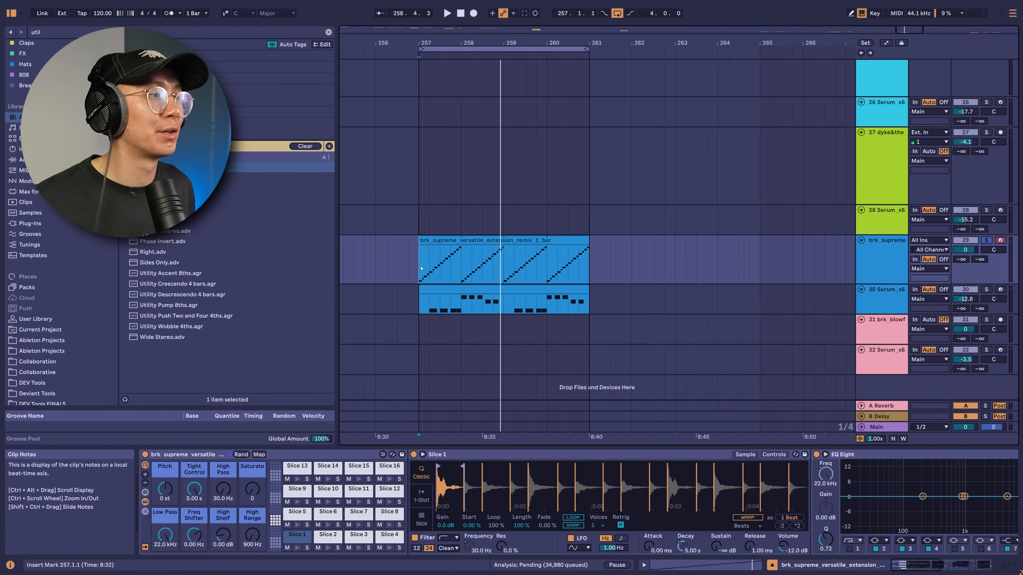
key(space)
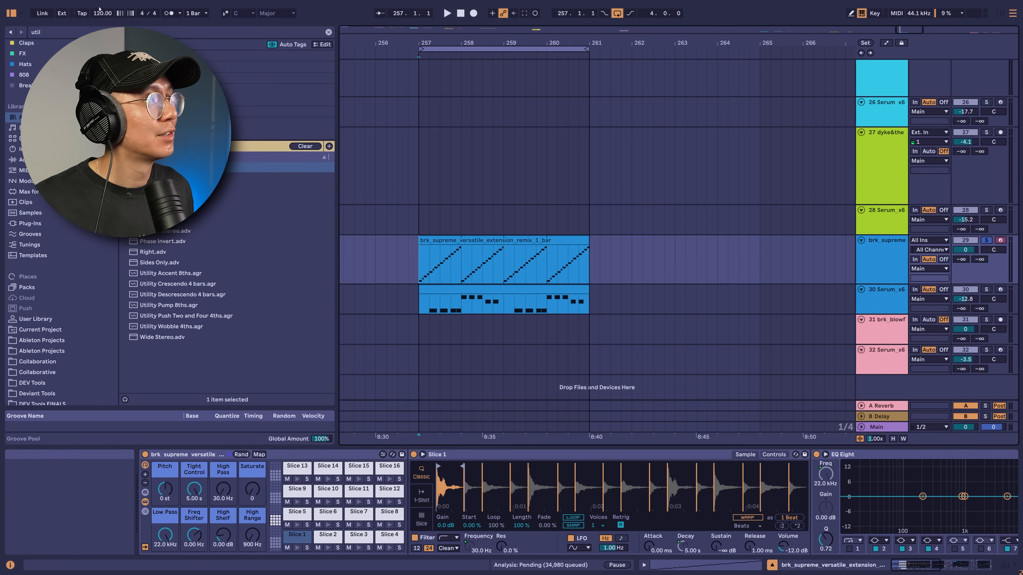
Set the project tempo to 170 BPM and raise the brk_supreme rack's Pitch macro to +8 st during playback
click(104, 14)
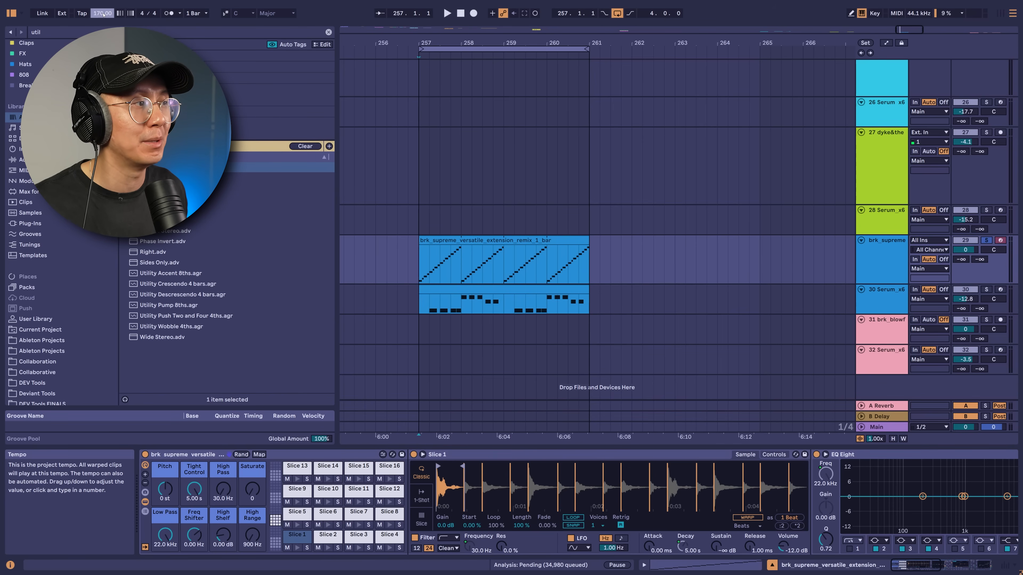
key(Return)
key(space)
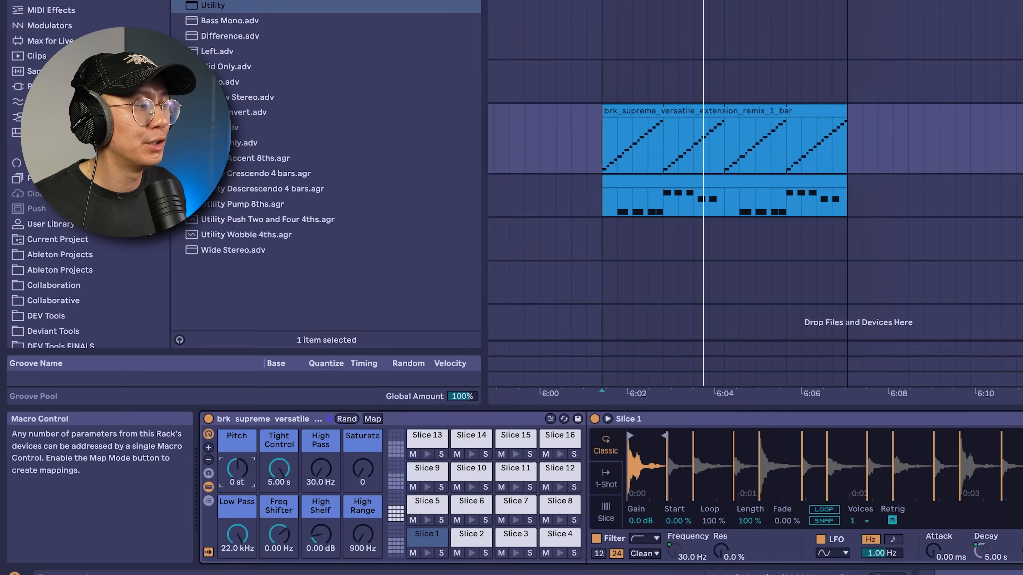
drag(165, 488, 165, 483)
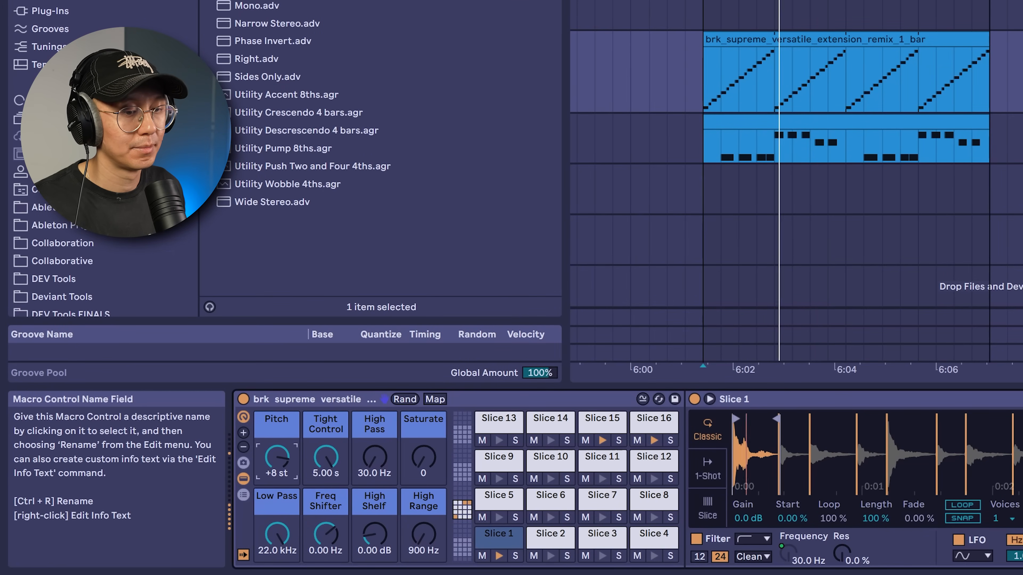
Activate the EQ Eight on the brk_supreme track and adjust its band 5 to 303 Hz at -5.08 dB
scroll(628, 480, right, 15)
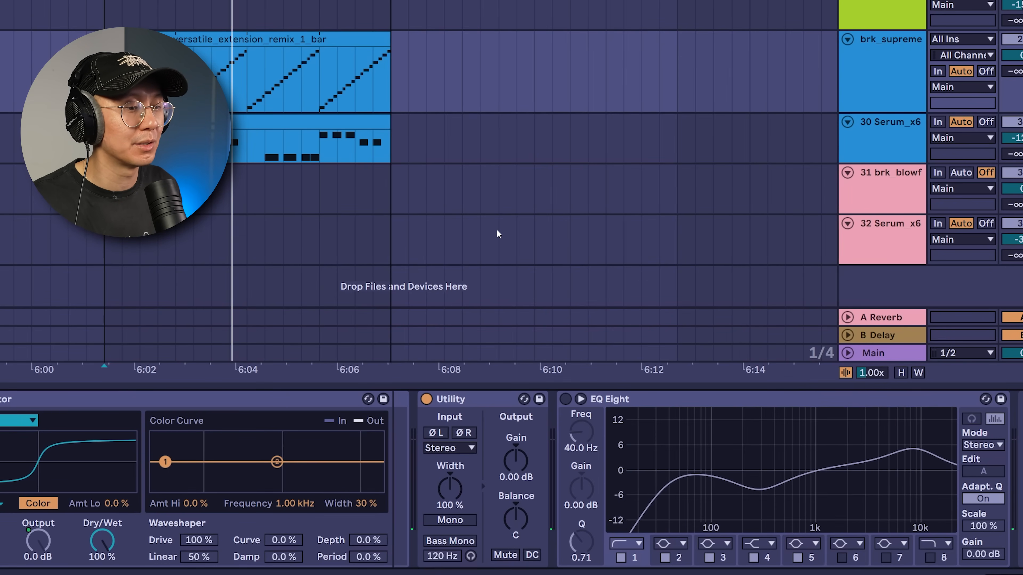
click(566, 398)
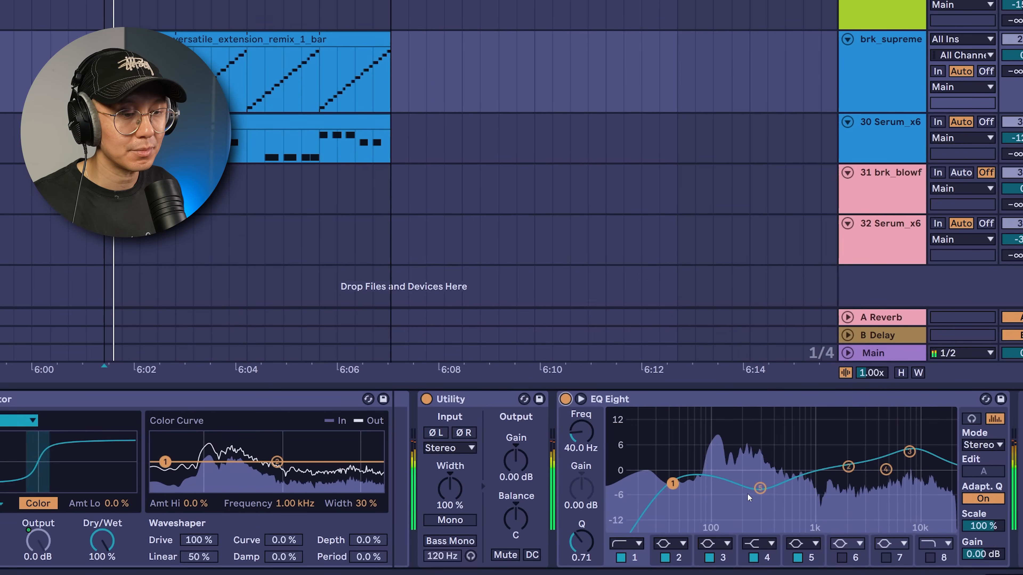
click(909, 452)
drag(760, 488, 762, 489)
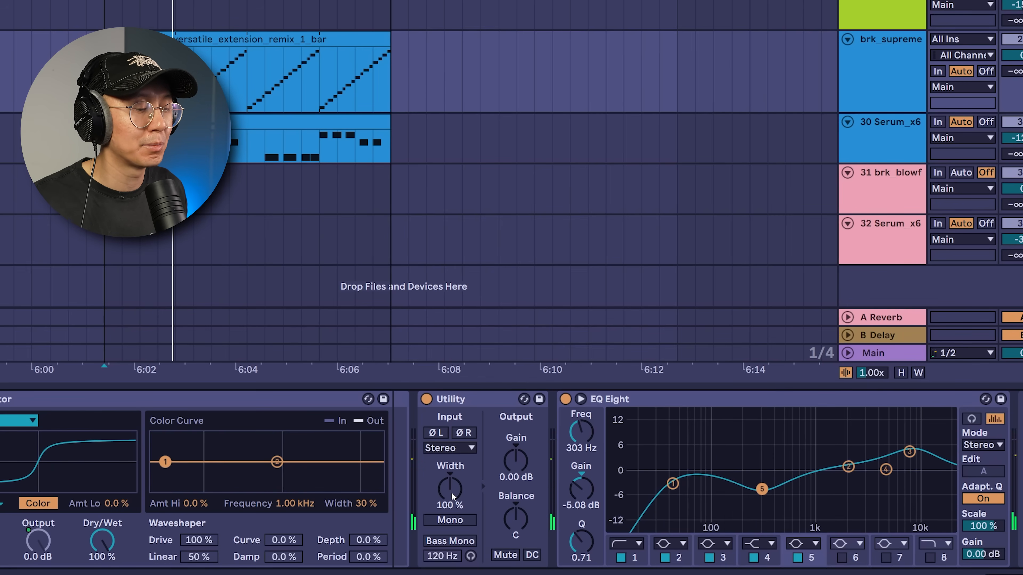
Keep the Utility's Width at 100%, compare its Left and Right channel modes on the brk_supreme break, and end on Right
drag(451, 492, 452, 532)
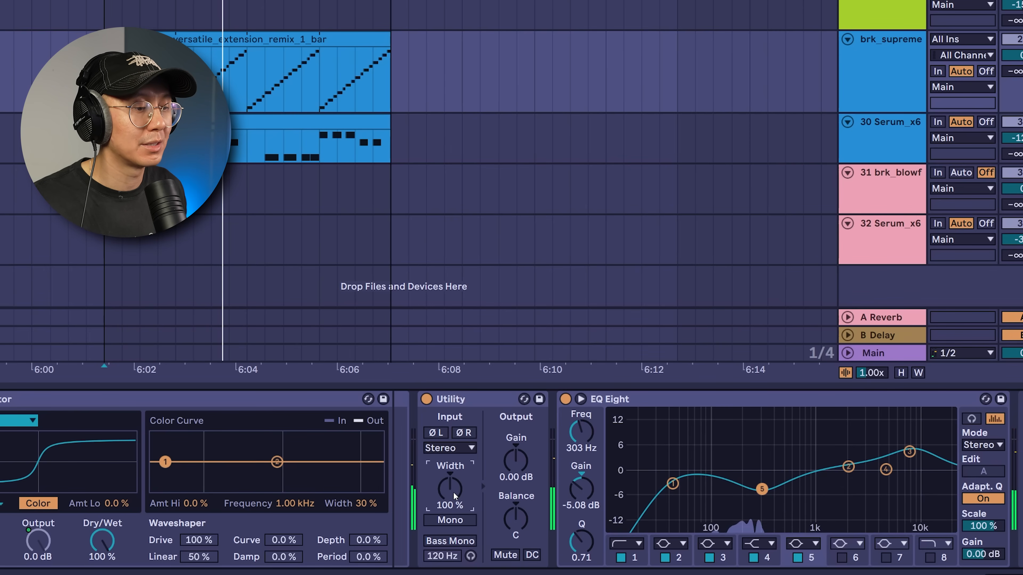
double_click(458, 506)
click(435, 432)
click(446, 438)
click(449, 448)
click(441, 463)
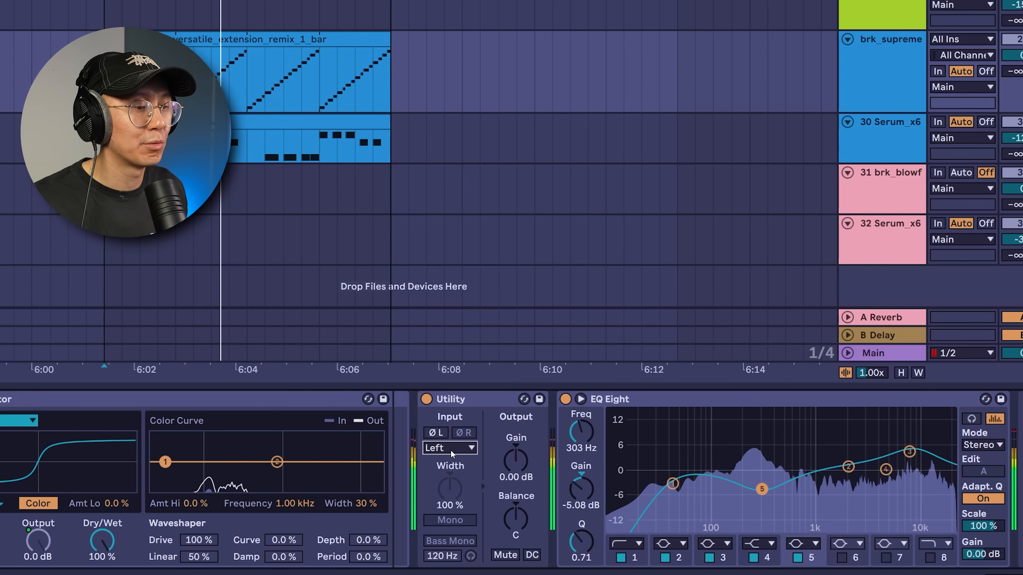
click(453, 454)
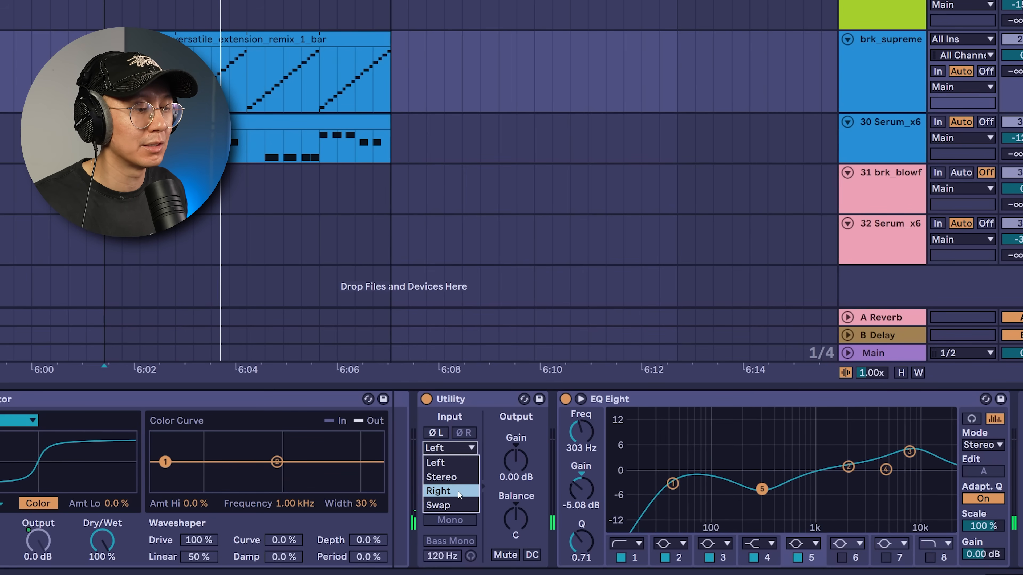
key(space)
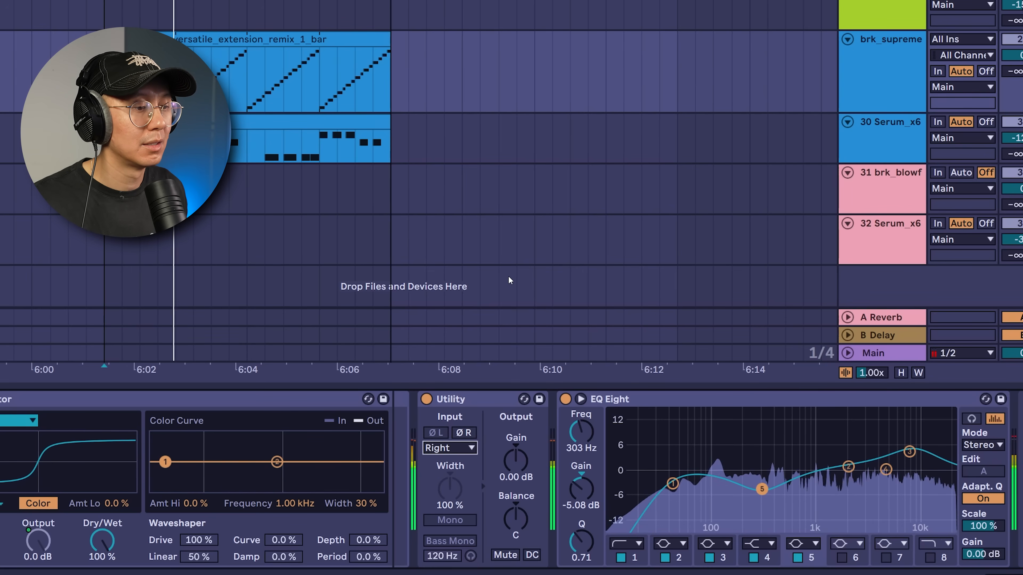
key(space)
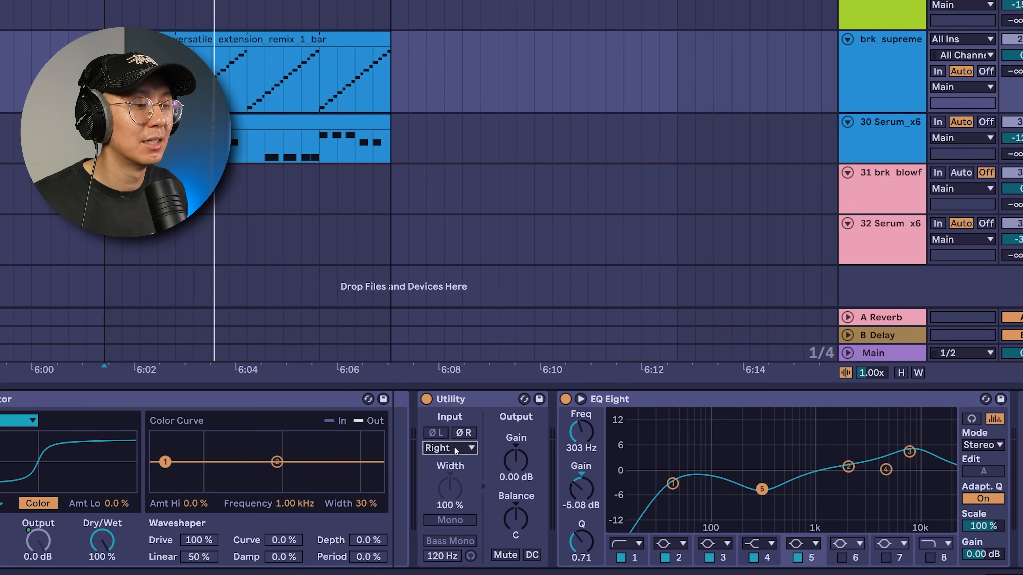
key(space)
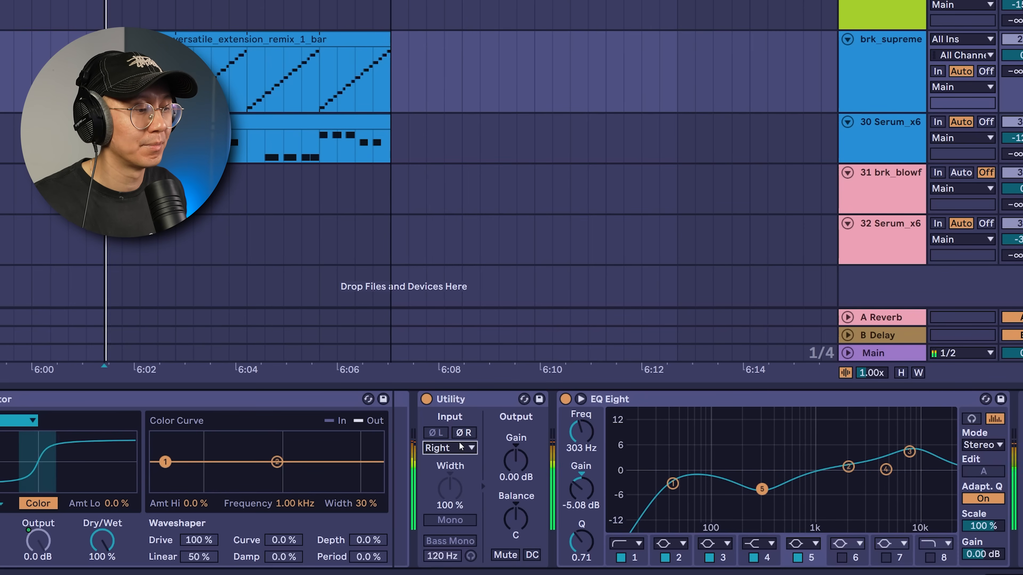
key(space)
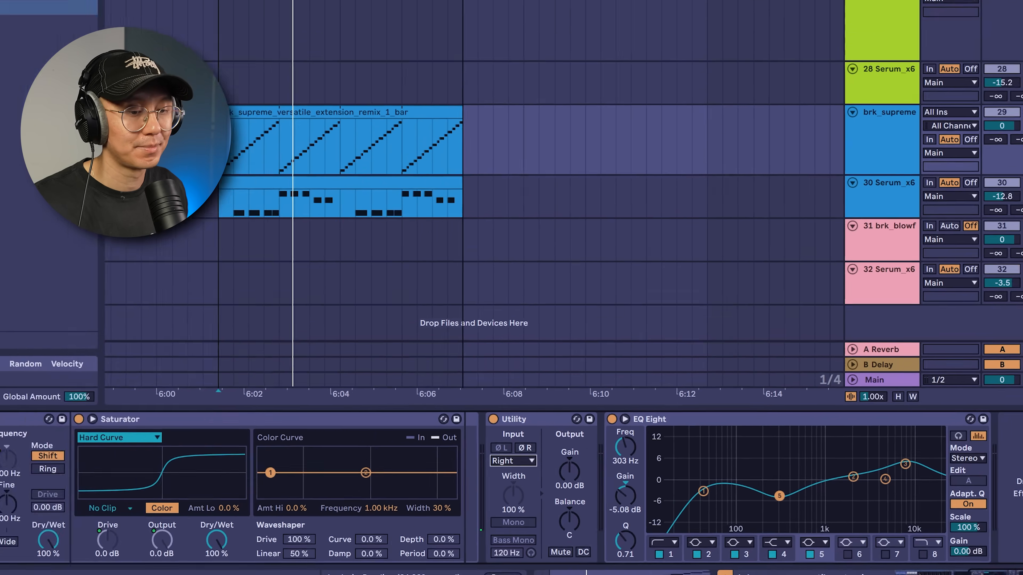
Select the Serum bass on track 30 and play it together with the brk_supreme break from bar 257
key(space)
drag(966, 565, 774, 550)
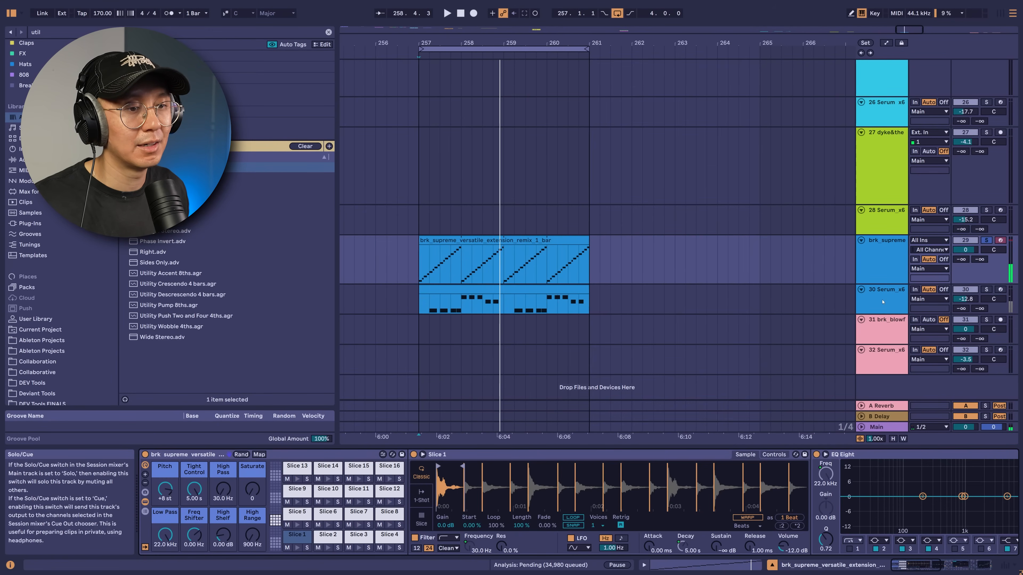
click(426, 311)
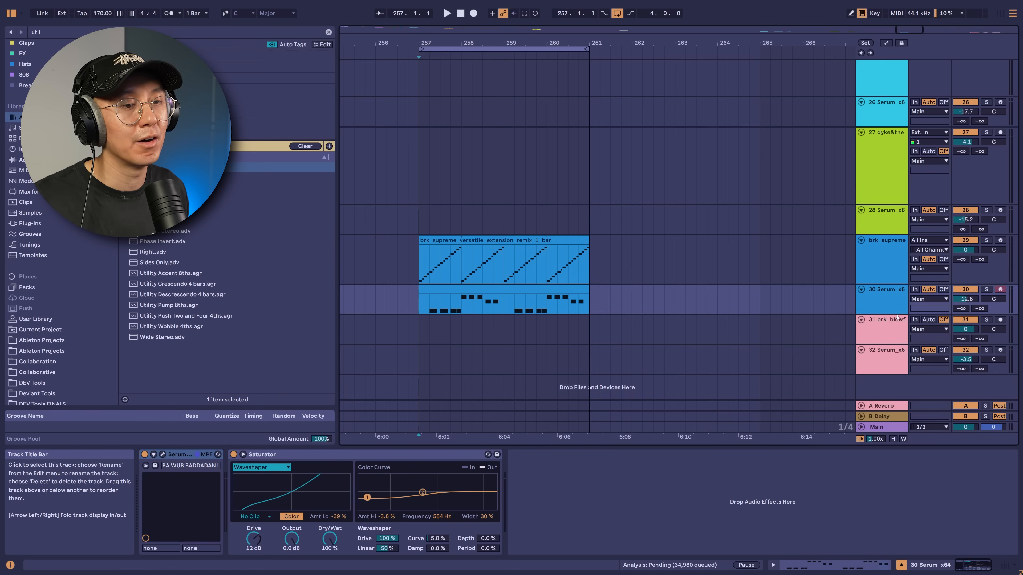
drag(894, 313, 894, 333)
click(428, 326)
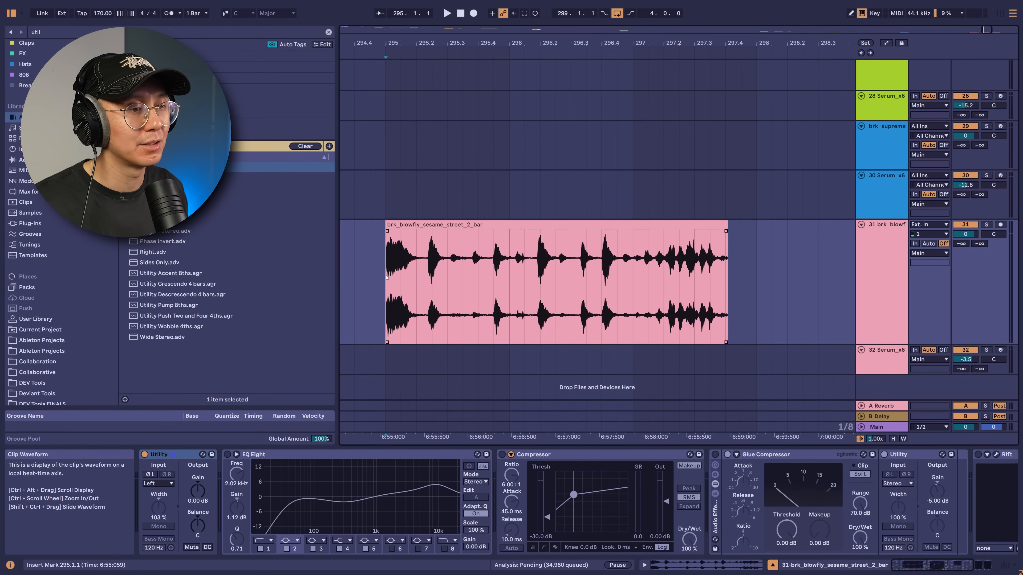
Audition the brk_blowfly_sesame_street_2_bar clip from bar 295 and play only its middle section before the closing fill
key(space)
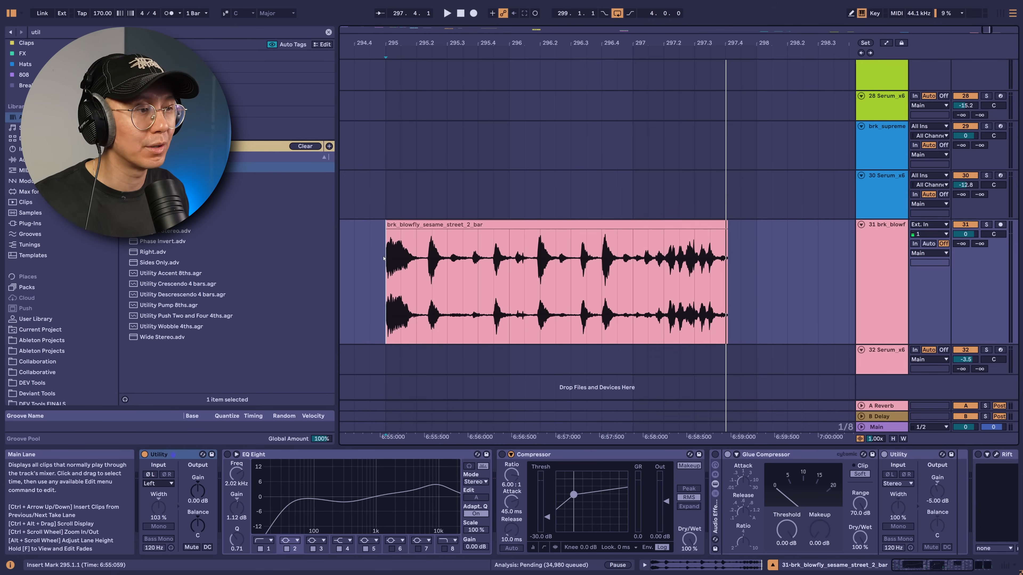
key(space)
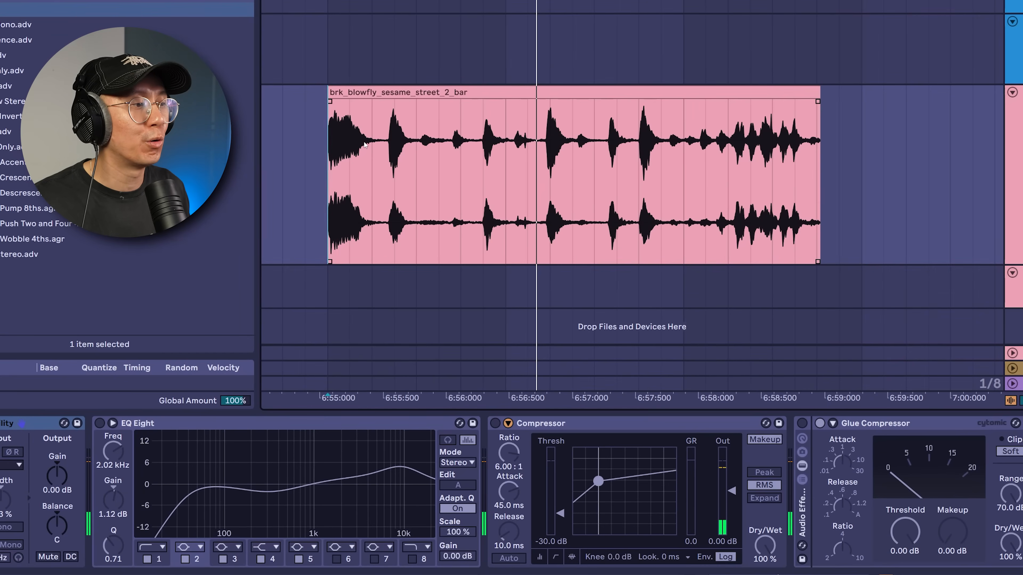
click(479, 159)
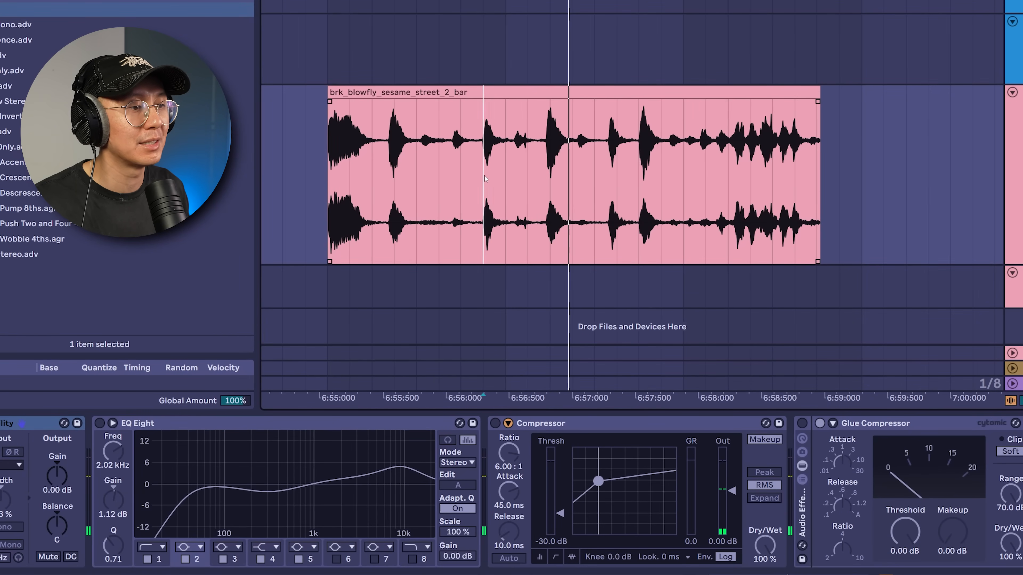
drag(728, 180, 486, 181)
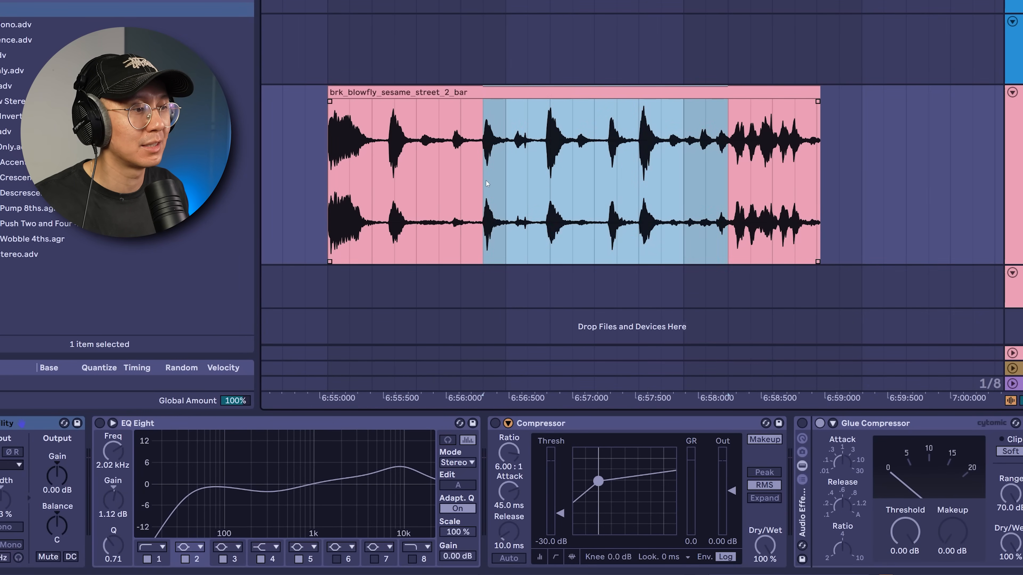
key(space)
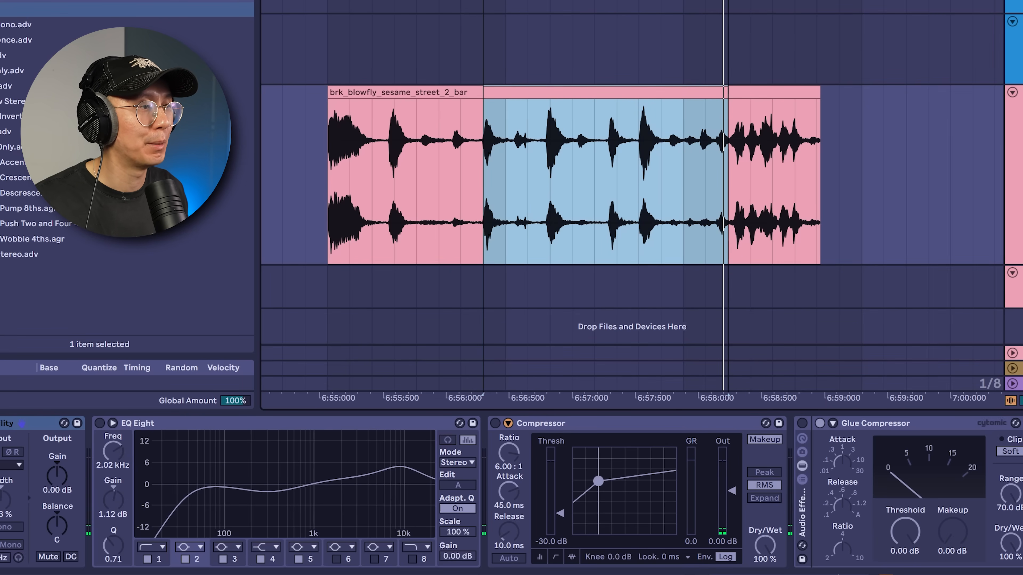
Select the extended brk_blowfly clip at bar 299, loop it to bar 303 and play it
key(minus)
key(minus)
click(609, 92)
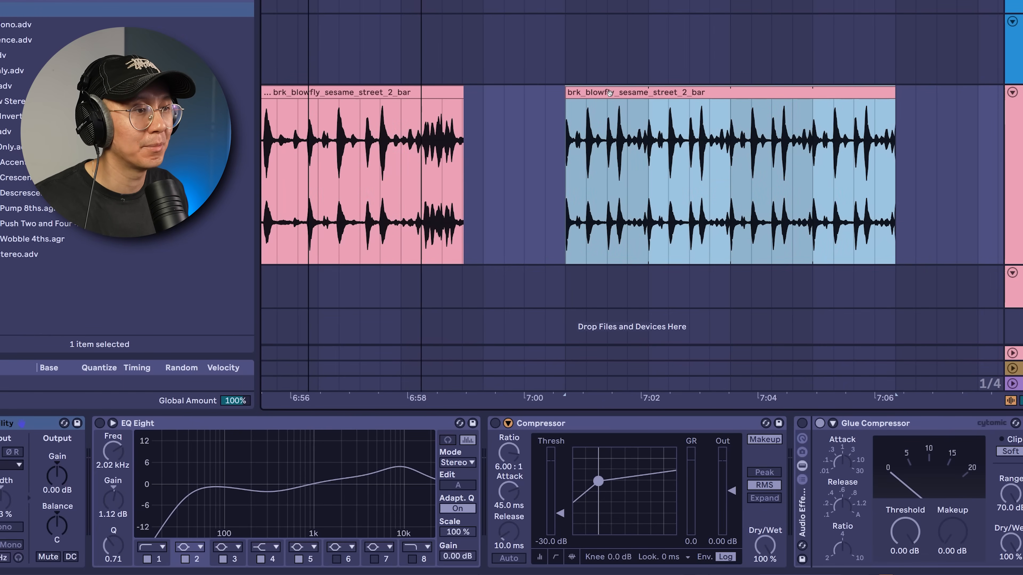
key(ctrl+l)
key(space)
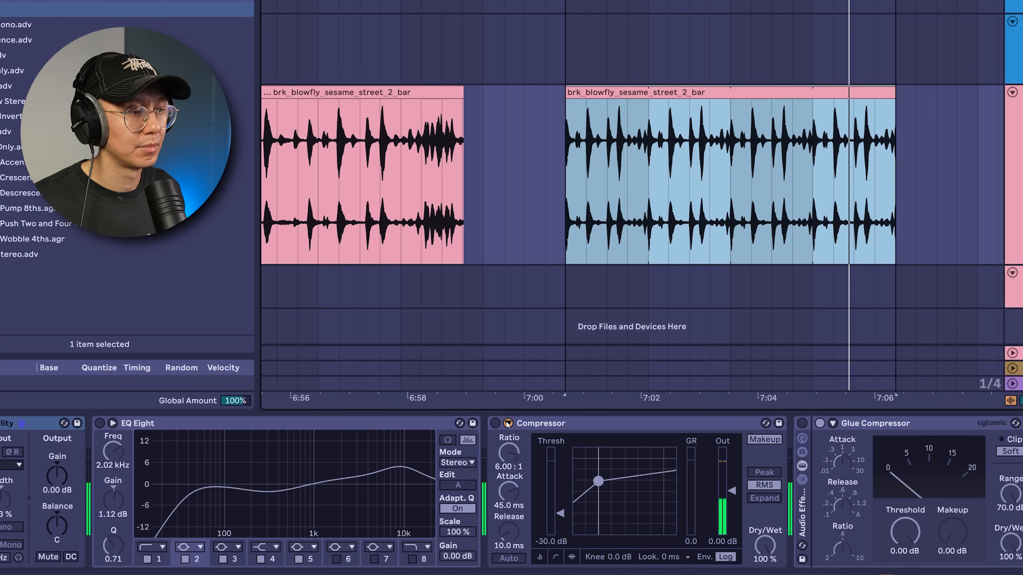
Activate the break's EQ Eight and set band 3 to 9.07 kHz at 4.66 dB and band 5 to 325 Hz at -2.39 dB
click(99, 424)
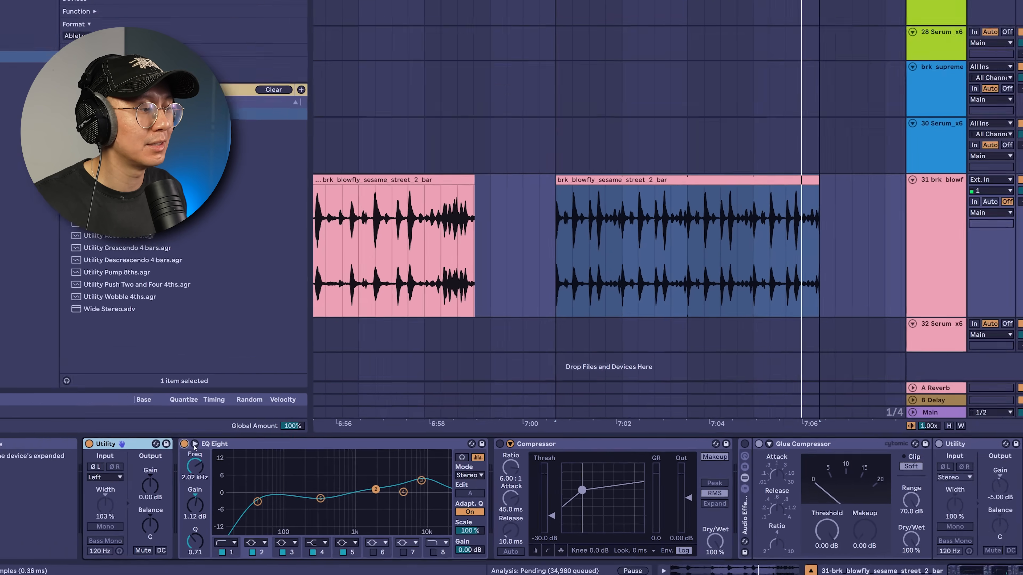
click(112, 423)
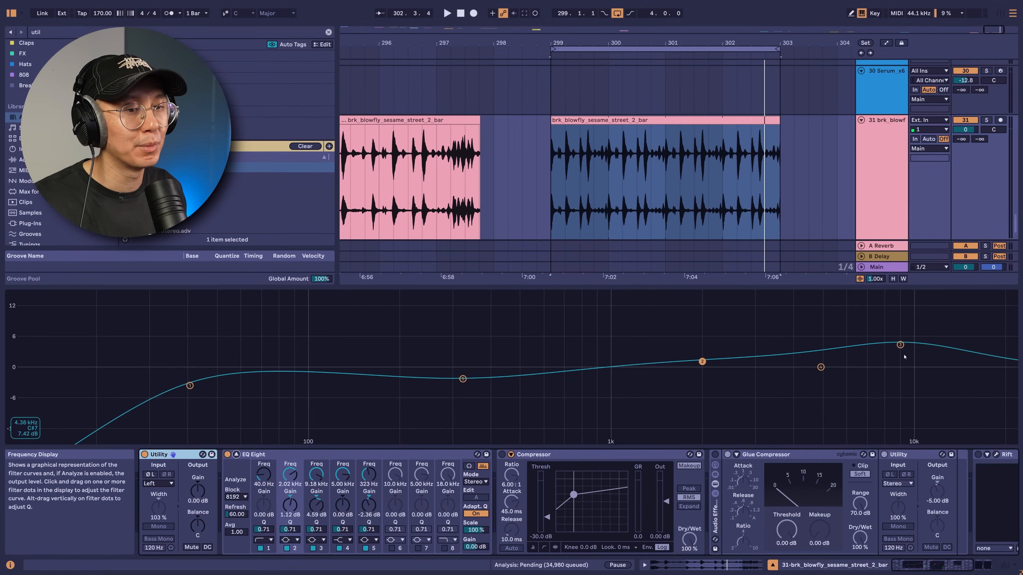
drag(903, 345, 899, 347)
drag(463, 379, 464, 379)
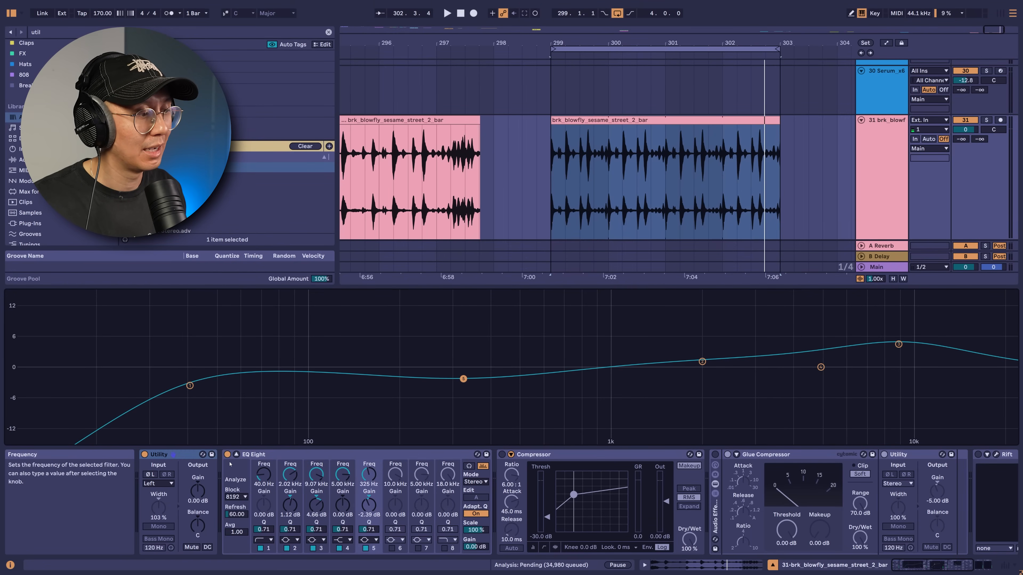
click(236, 454)
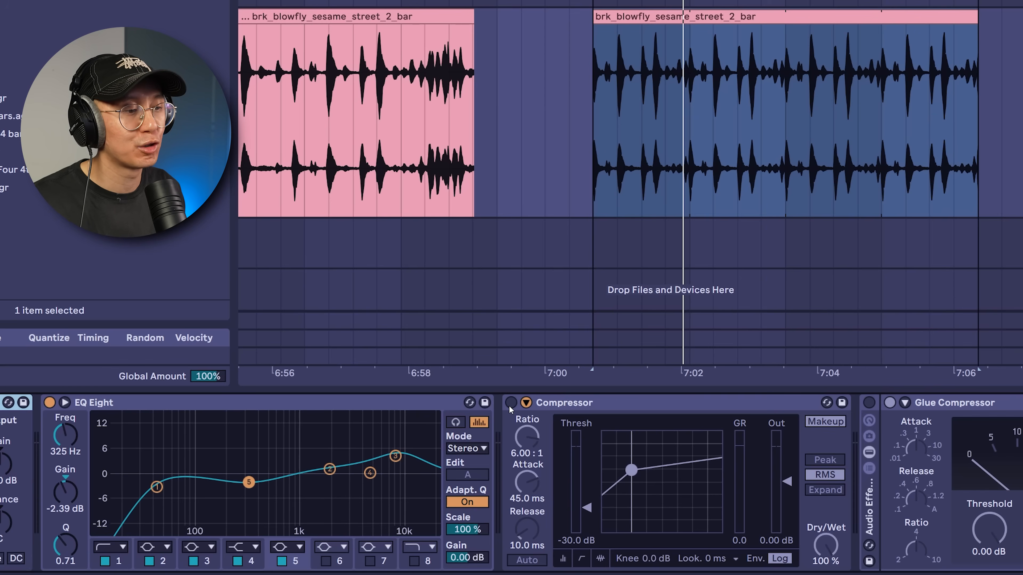
Activate the Compressor and the Audio Effect Rack holding the Glue Compressor on the brk_blowfly track, auditioning the break
click(510, 404)
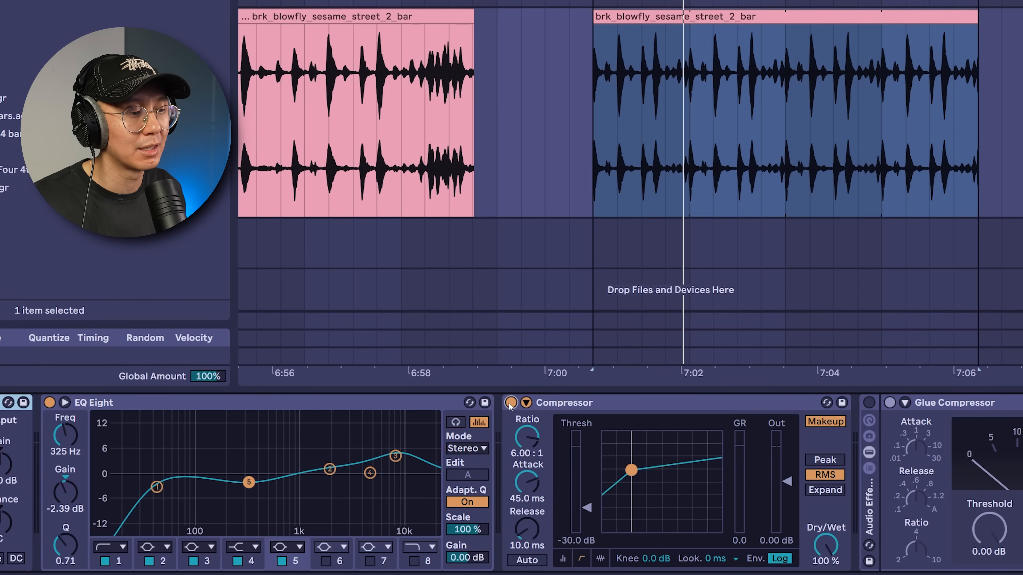
key(space)
key(space)
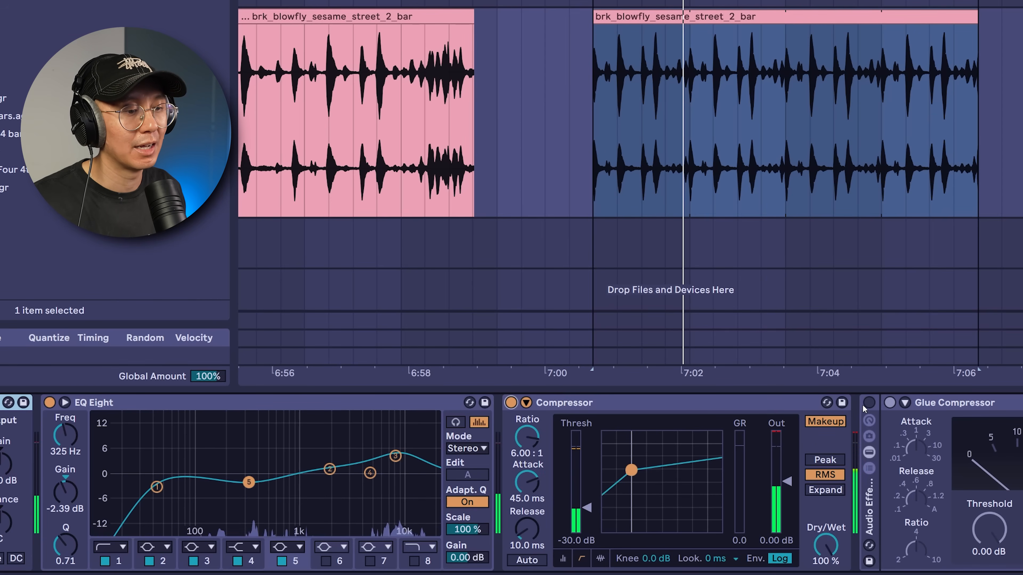
click(868, 404)
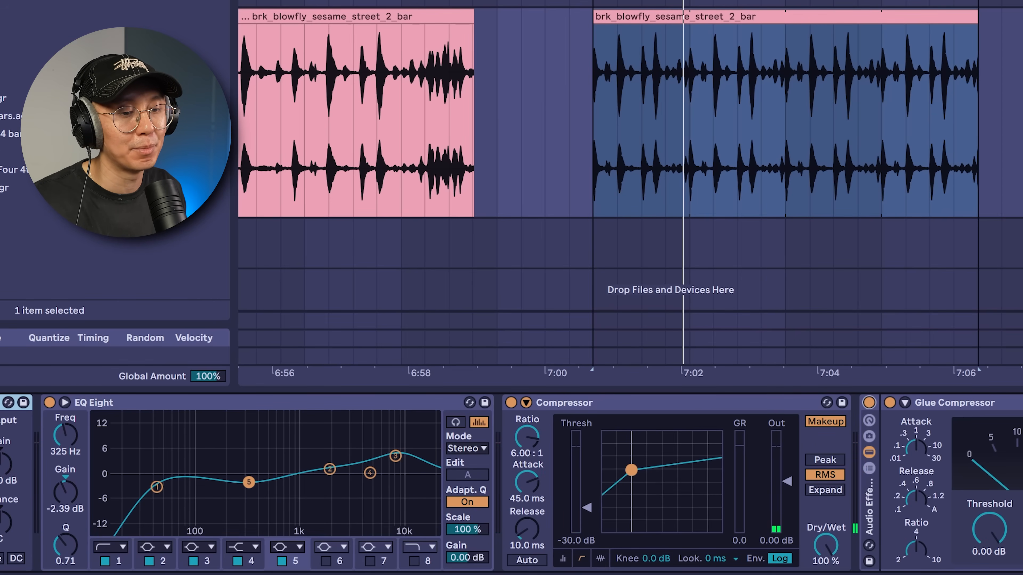
scroll(870, 407, right, 7)
click(679, 406)
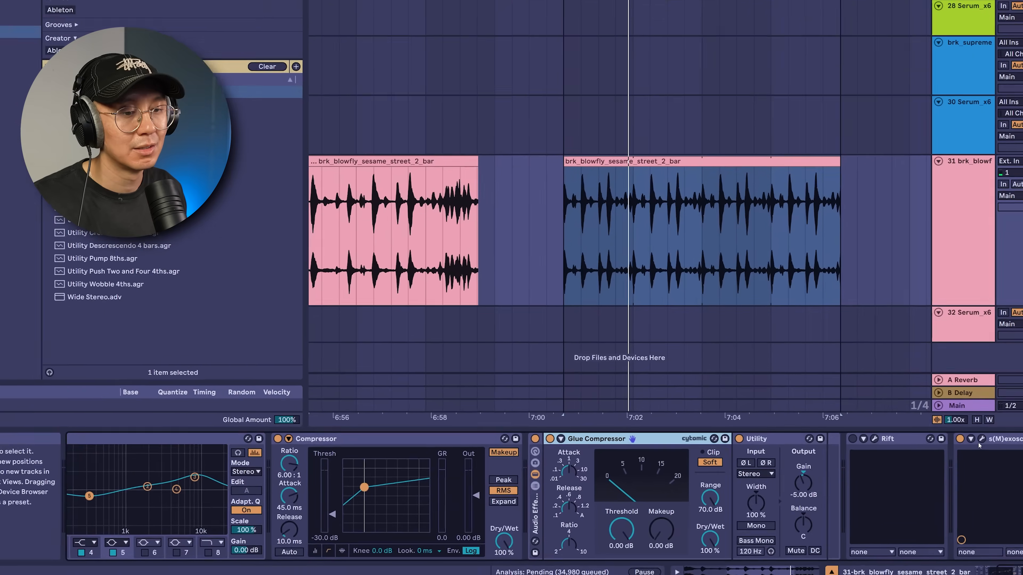
Compare the break's waveform in s(M)exoscope with the Compressor bypassed and active, ending with it active and the scope closed
click(897, 455)
key(space)
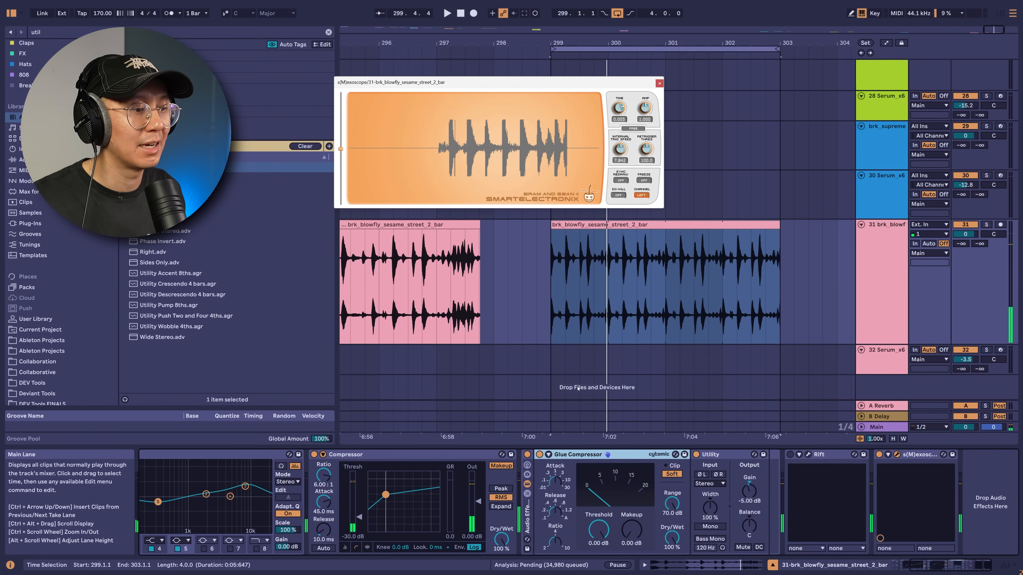
click(314, 455)
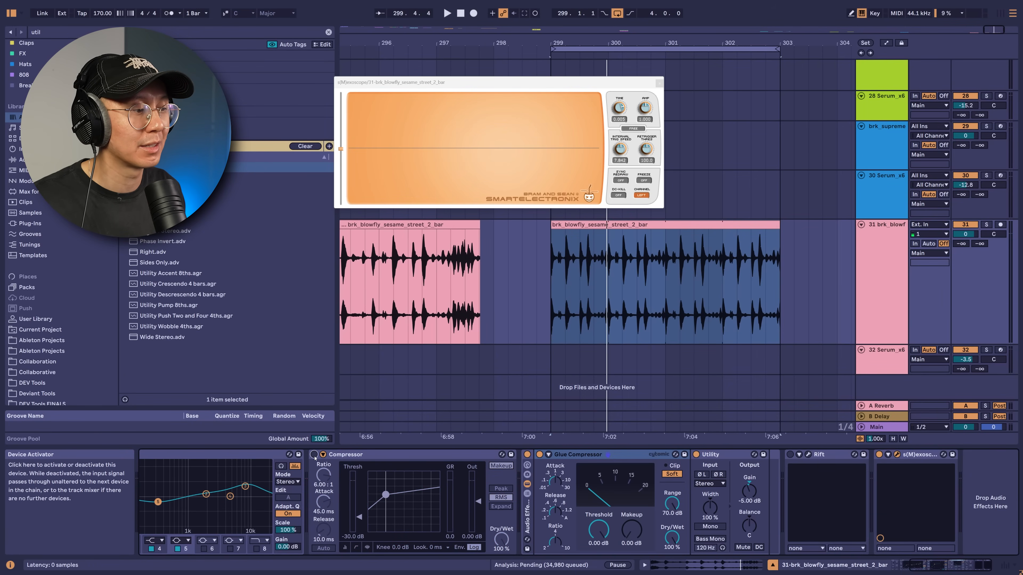
key(space)
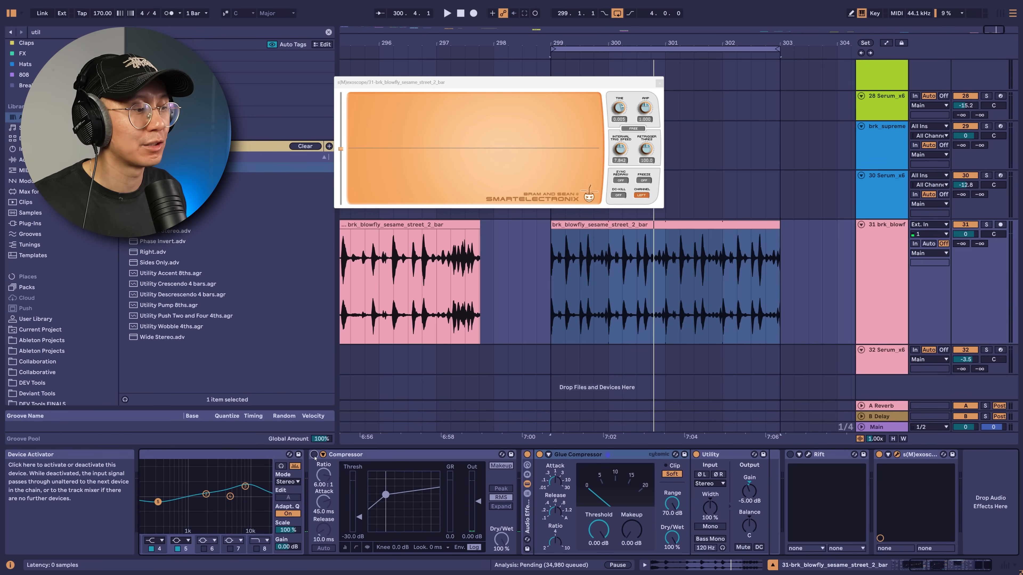
click(314, 455)
key(space)
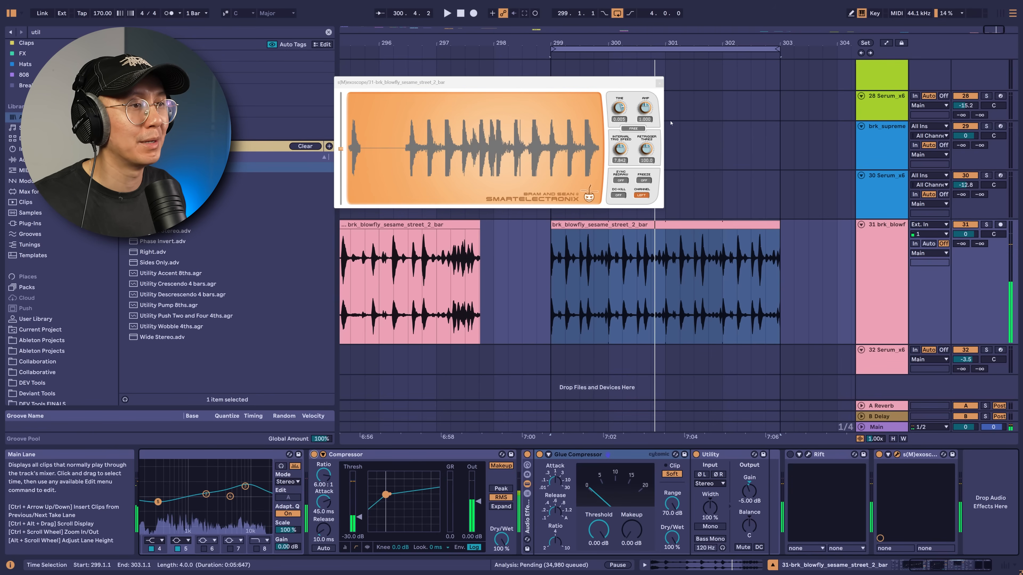
click(658, 84)
Bring back the Serum bass clip on track 32 under the bar 299 to 303 break and play both together
key(ctrl+z)
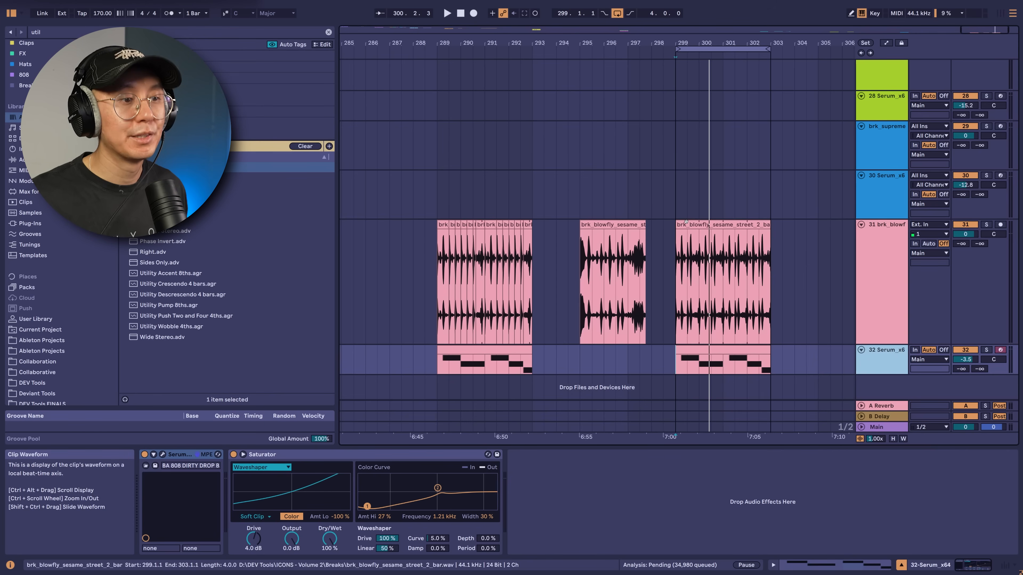
click(702, 352)
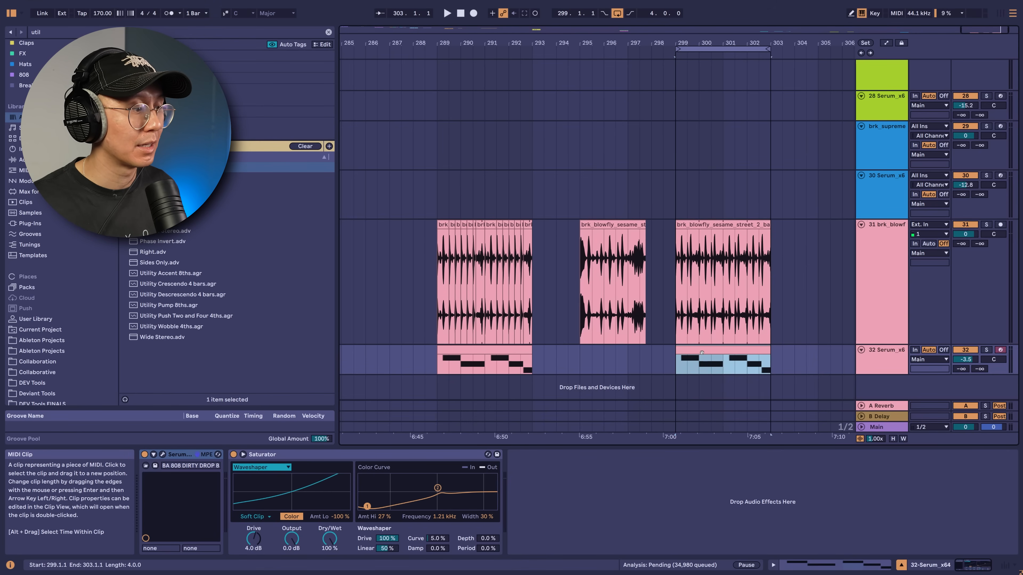
key(space)
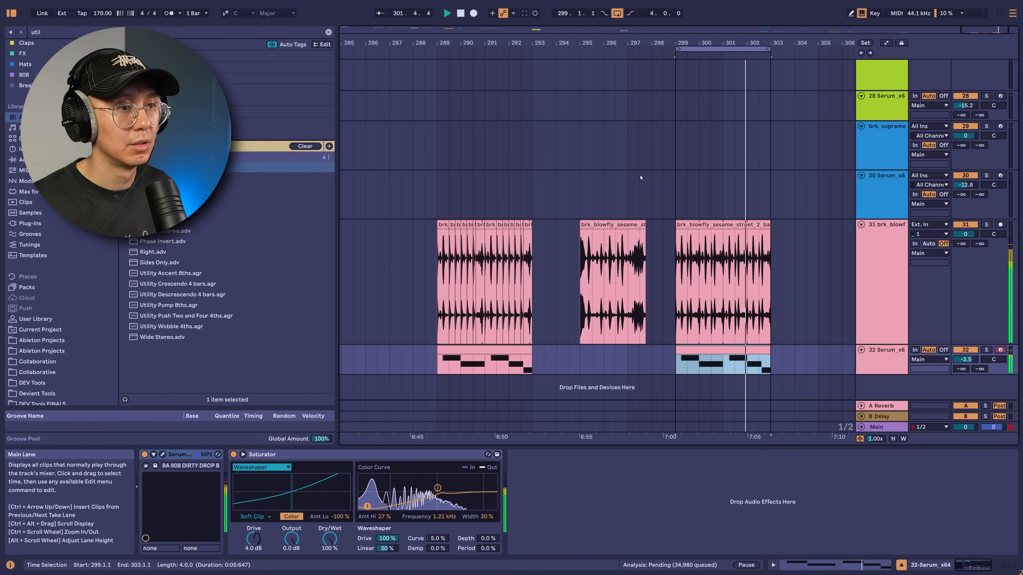
Duplicate the break's one-beat snare slice from beat 2 of bar 299 six times up to bar 301 and play it
key(z)
key(space)
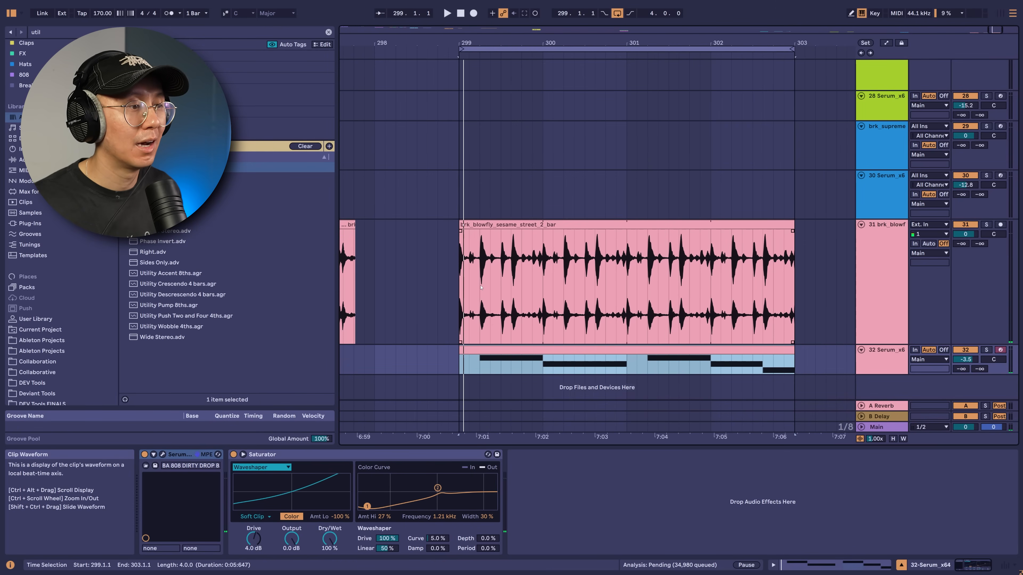
click(481, 287)
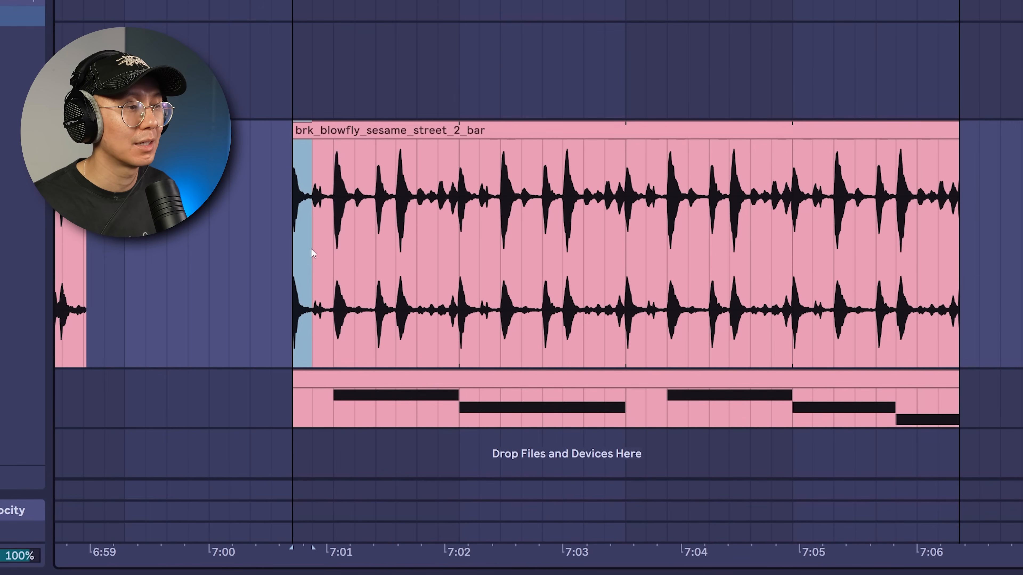
drag(311, 249, 328, 249)
drag(376, 222, 329, 222)
click(338, 246)
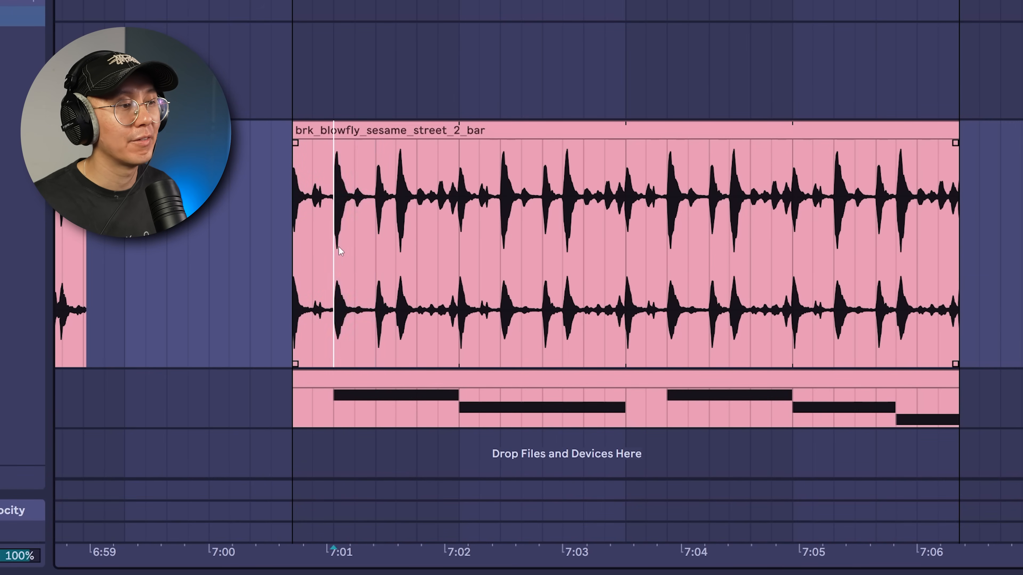
key(ctrl+d)
key(ctrl+d)
key(ctrl+d)
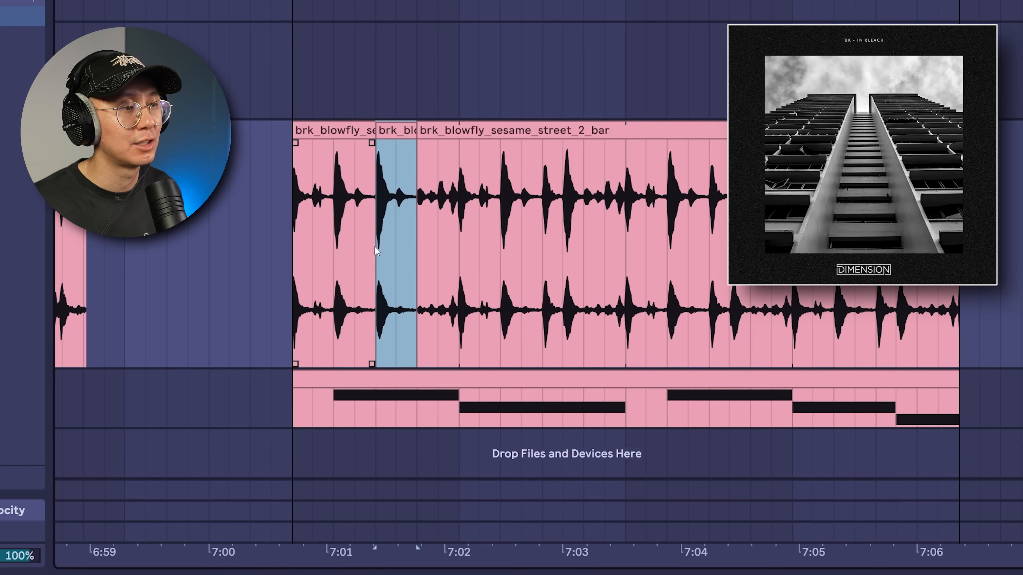
key(ctrl+d)
key(ctrl+d)
key(ctrl+d)
key(space)
Try repeating the two-bar snare pattern of bars 299 and 300 over bars 301 to 303
drag(627, 242, 300, 244)
key(ctrl+d)
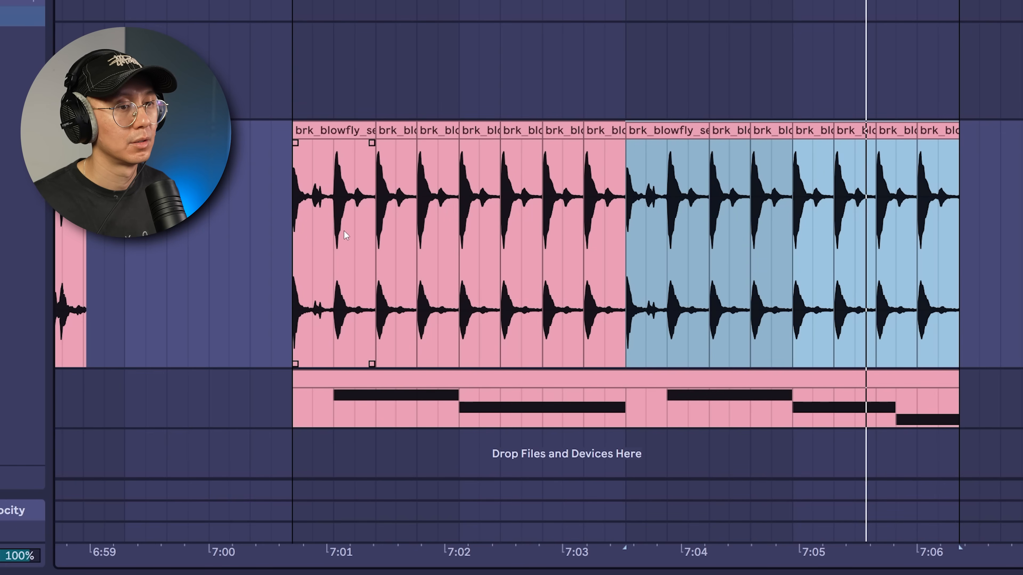
key(ctrl+z)
Place the ghost-note slice from the break's end late in bar 300, followed by a half-beat snare slice just before bar 301
drag(920, 210, 952, 206)
drag(935, 129, 602, 145)
mouse_move(582, 205)
mouse_down()
mouse_move(603, 206)
mouse_move(554, 216)
mouse_up()
key(ctrl+c)
click(566, 224)
key(ctrl+v)
key(ctrl+c)
click(609, 223)
key(ctrl+v)
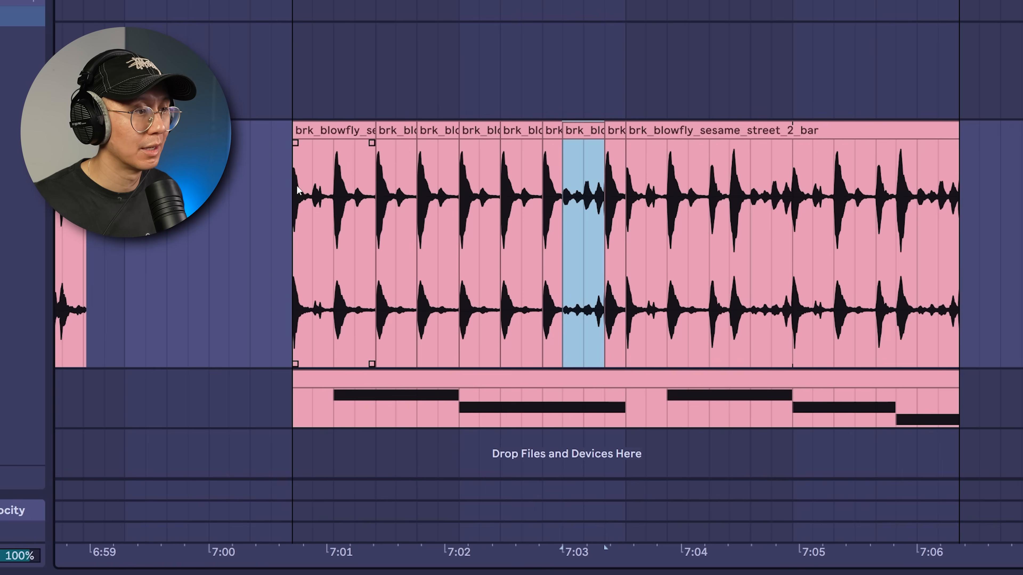
Duplicate the edited two-bar break pattern over bars 301 to 303 and play it with the bass
drag(297, 187, 598, 195)
key(ctrl+d)
key(space)
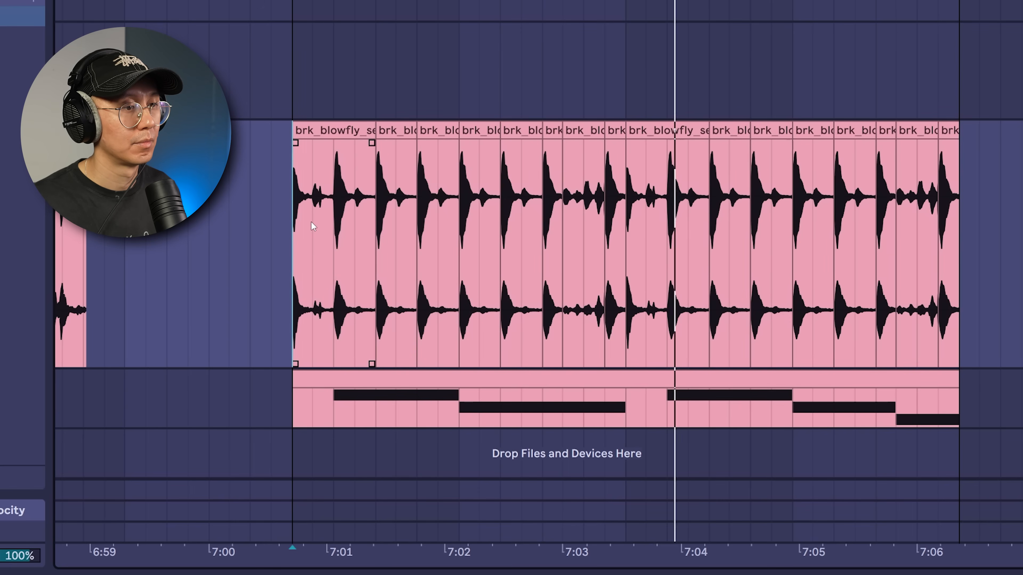
click(873, 297)
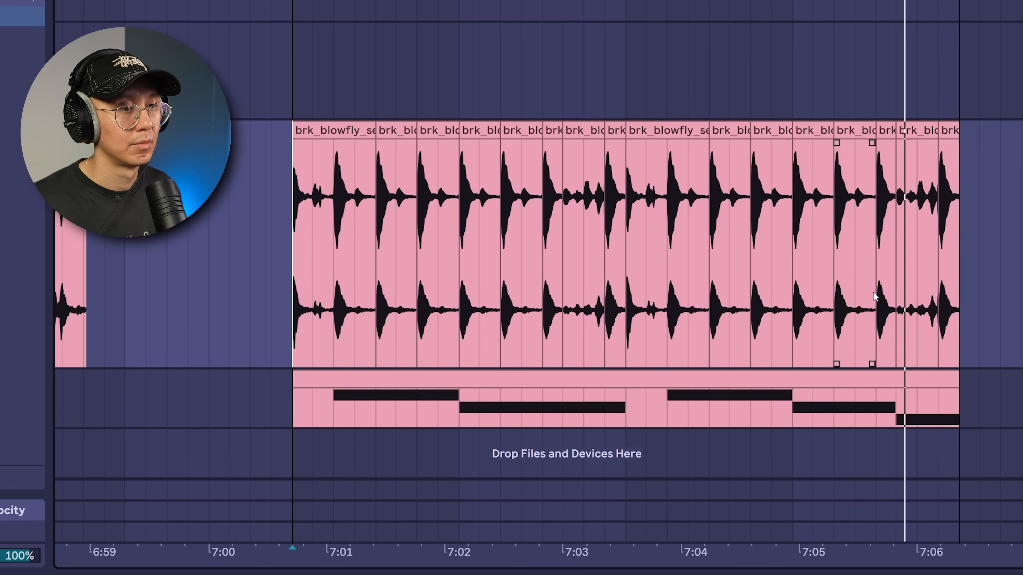
click(580, 157)
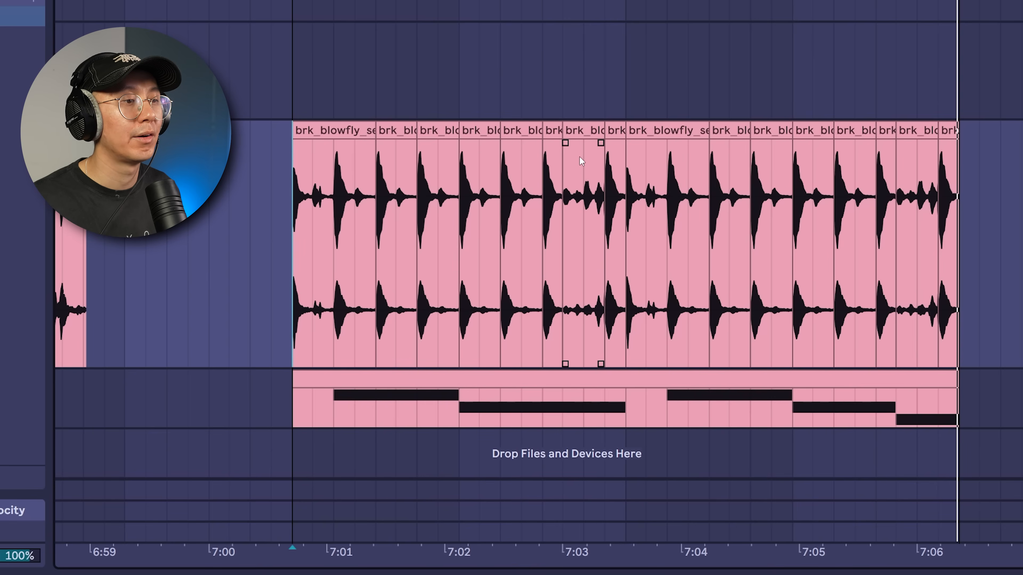